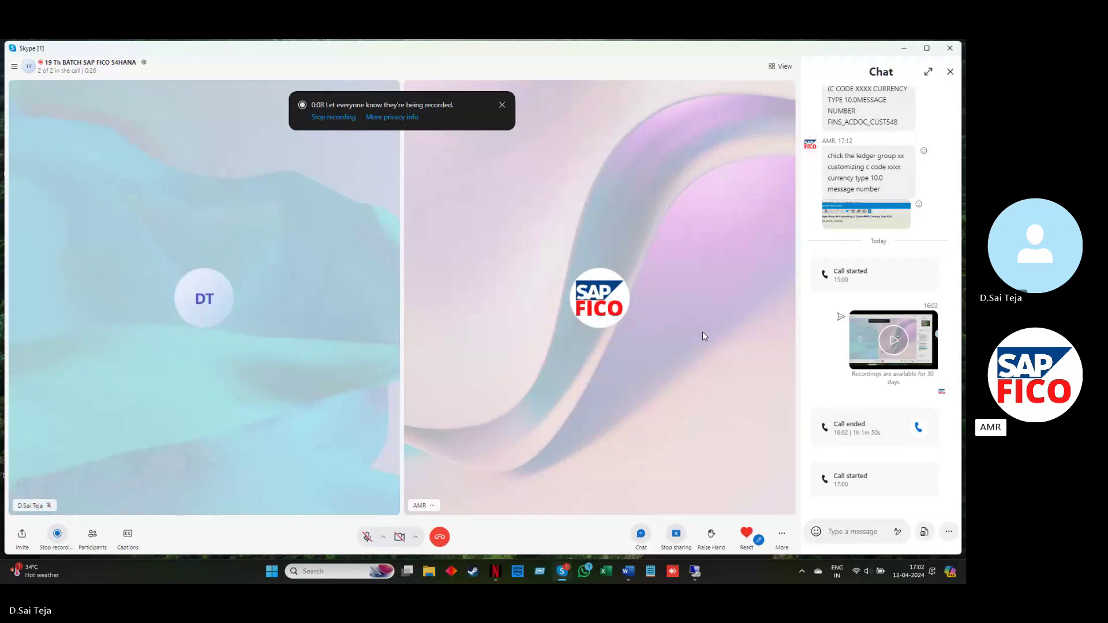
# Step: Switch to the SAP FICO notes document in Word and add the heading "DOCUMENT REVERSAL:" on a new line after the last entry
pyautogui.click(904, 48)
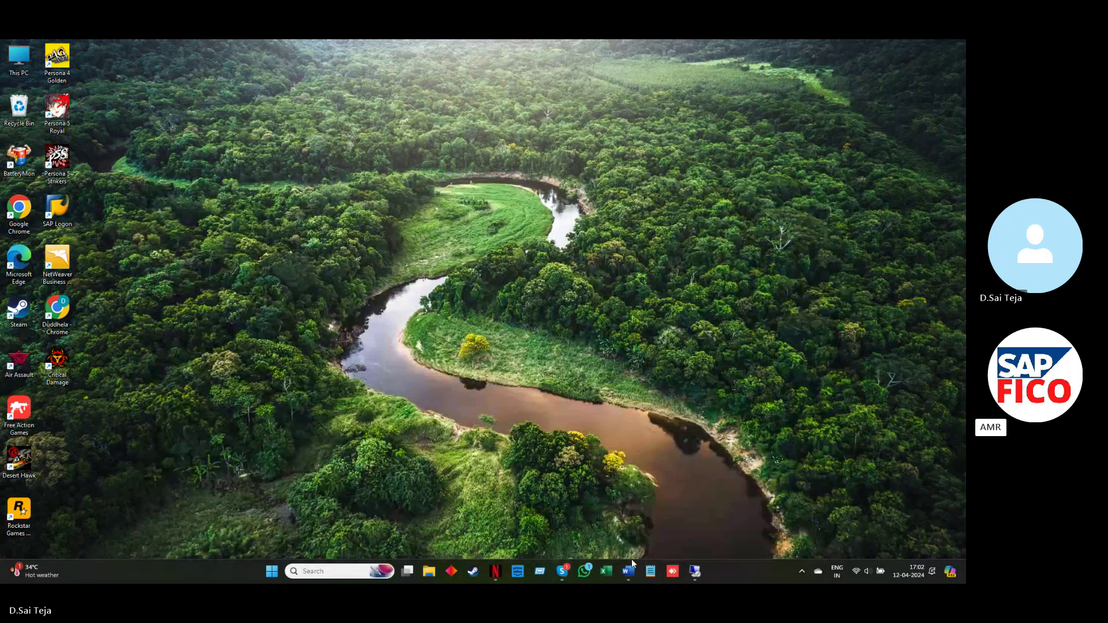
pyautogui.moveTo(629, 569)
pyautogui.click(635, 534)
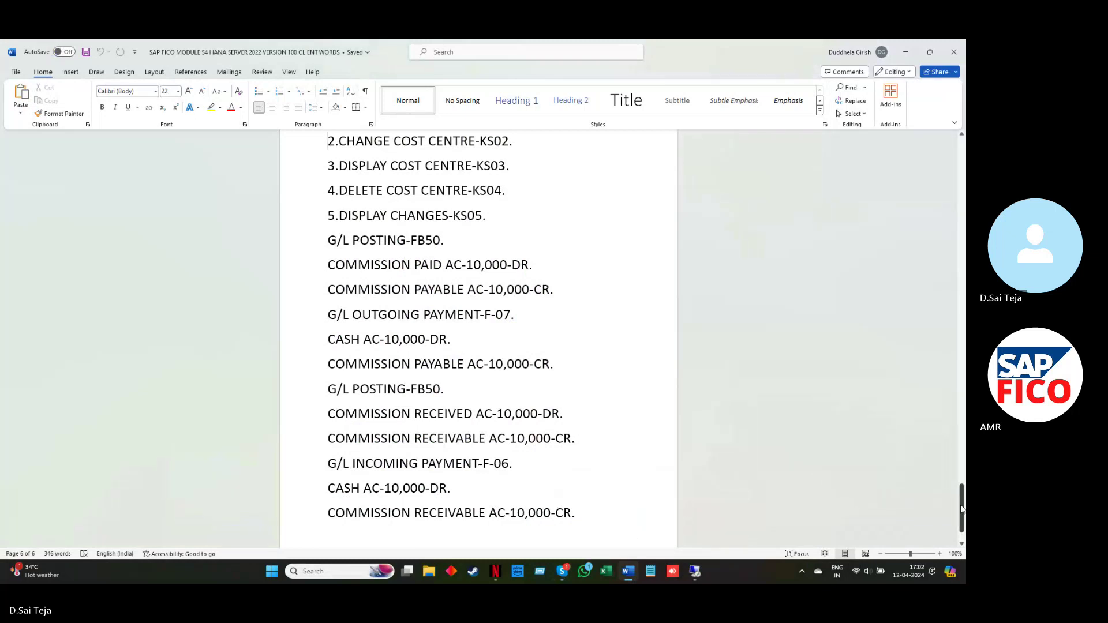
pyautogui.moveTo(963, 508); pyautogui.dragTo(961, 515)
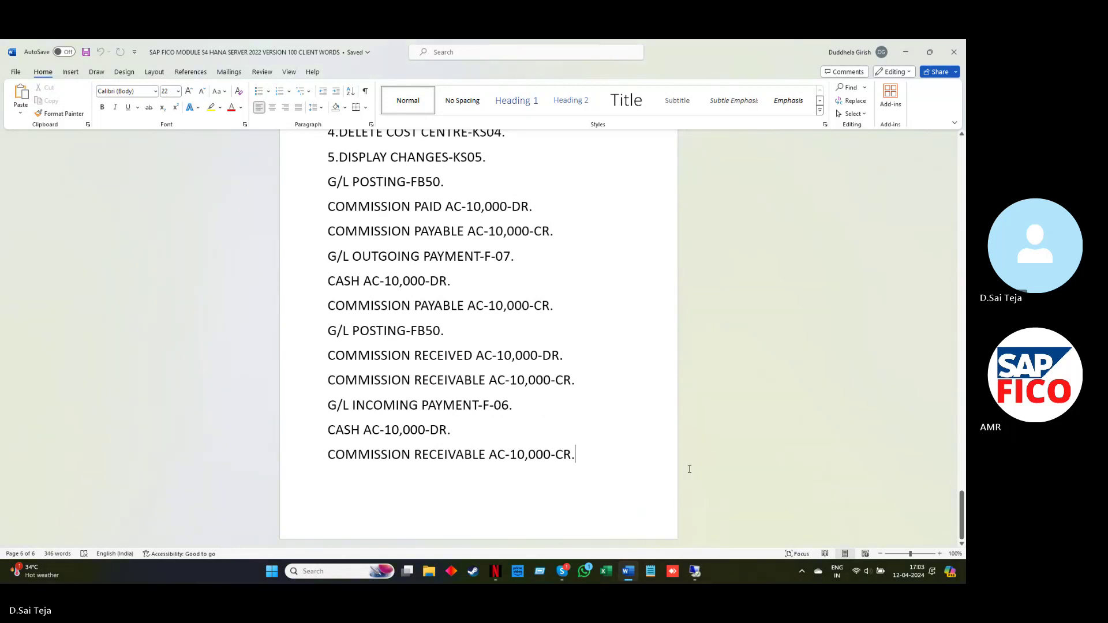
pyautogui.press('Return')
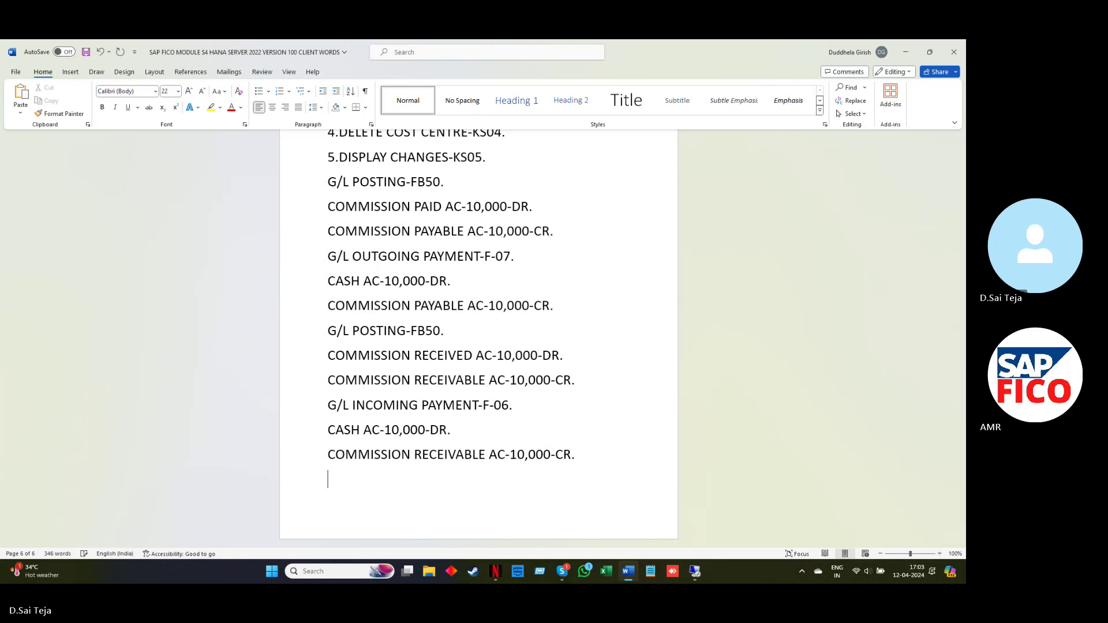
pyautogui.press('Return')
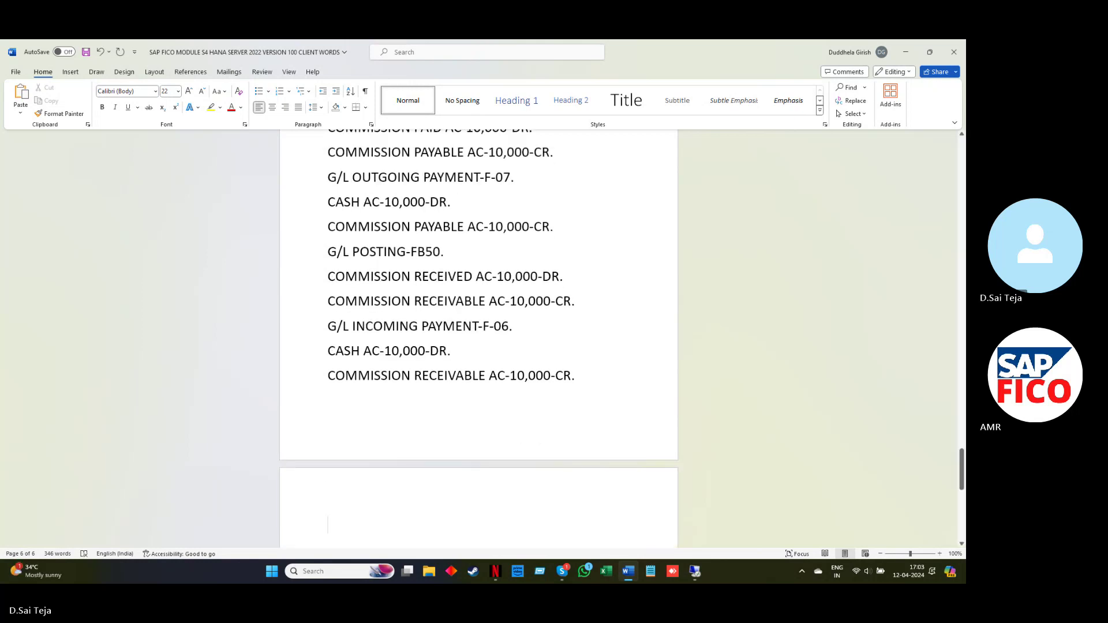
pyautogui.write('DOCU')
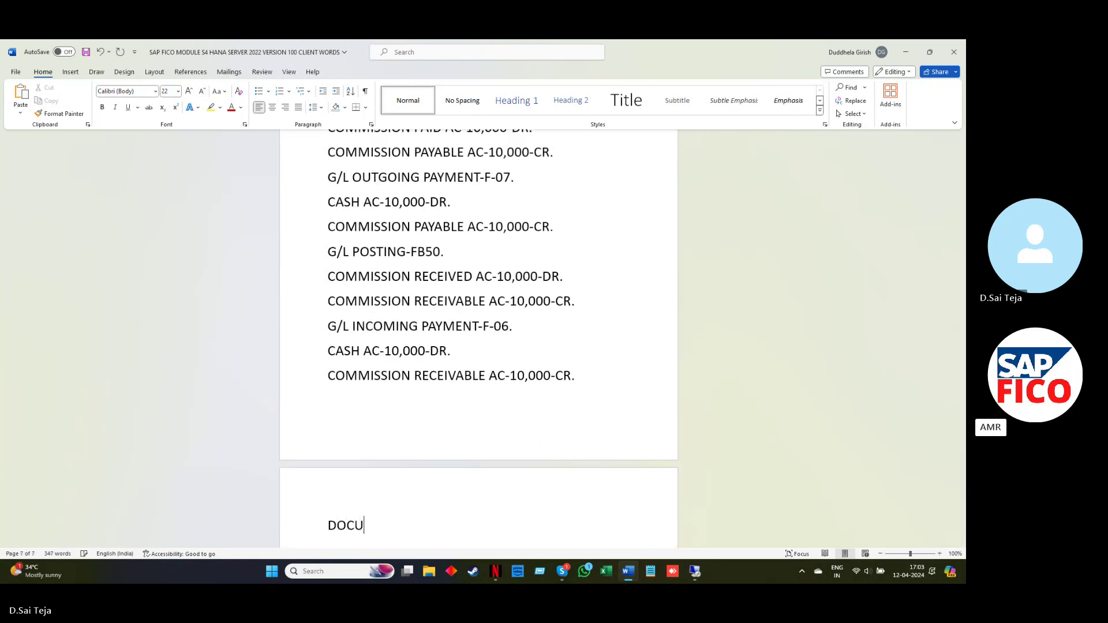
pyautogui.write('MENT REVERSAL')
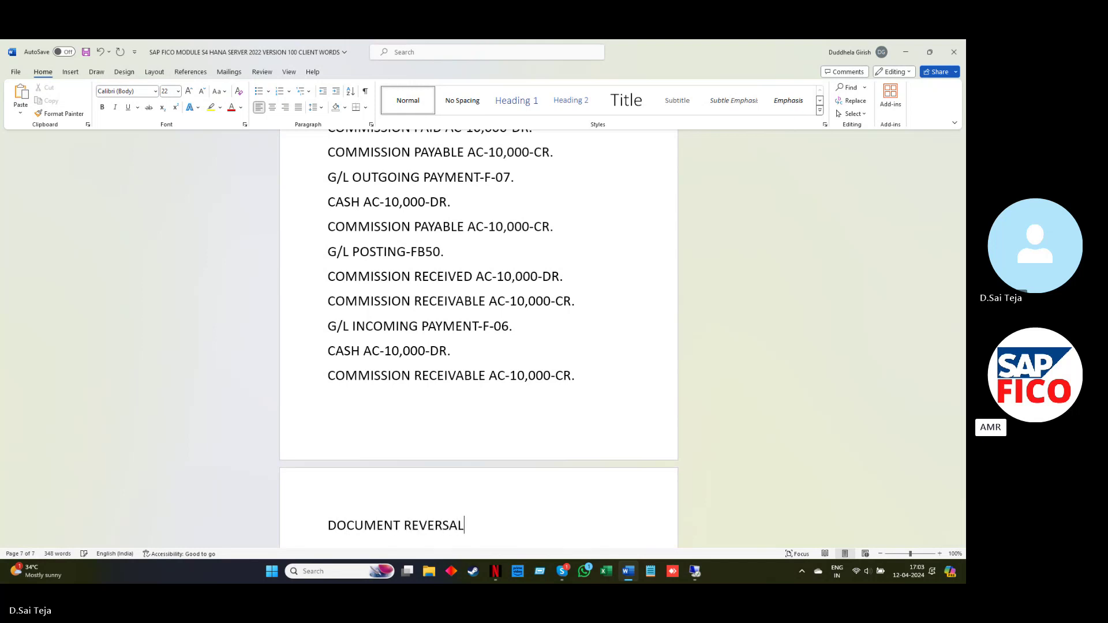
pyautogui.write(':')
pyautogui.press('Return')
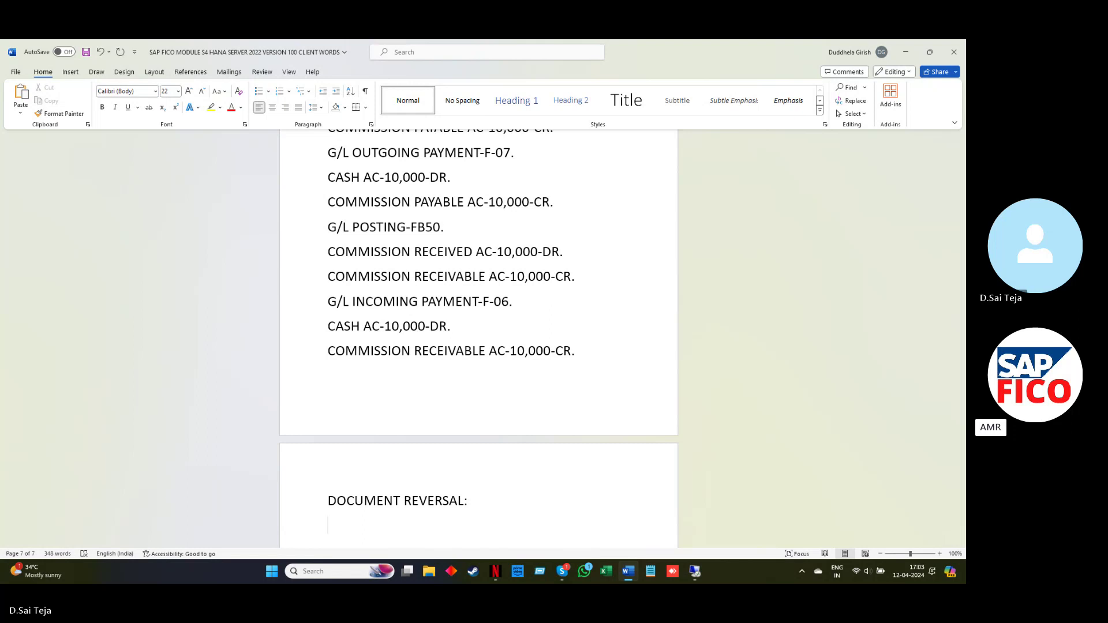
# Step: Add the line "1.INDIVISUAL DOCUMENT REVERSAL-FB08." under the Document Reversal heading
pyautogui.write('1.INDIVISUAL D')
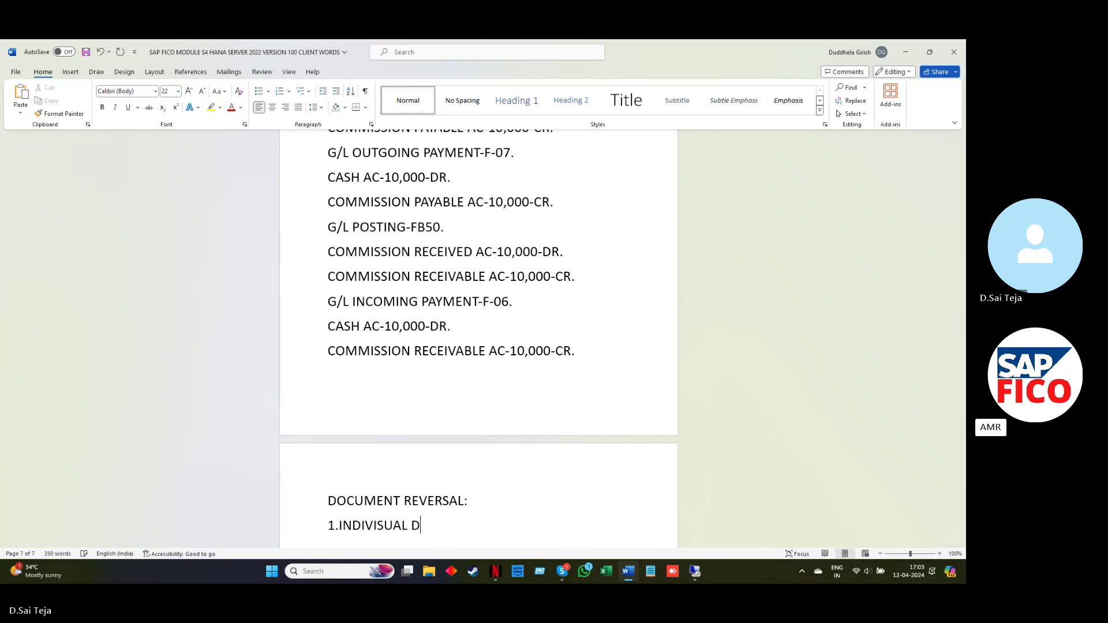
pyautogui.write('OCUMENT ')
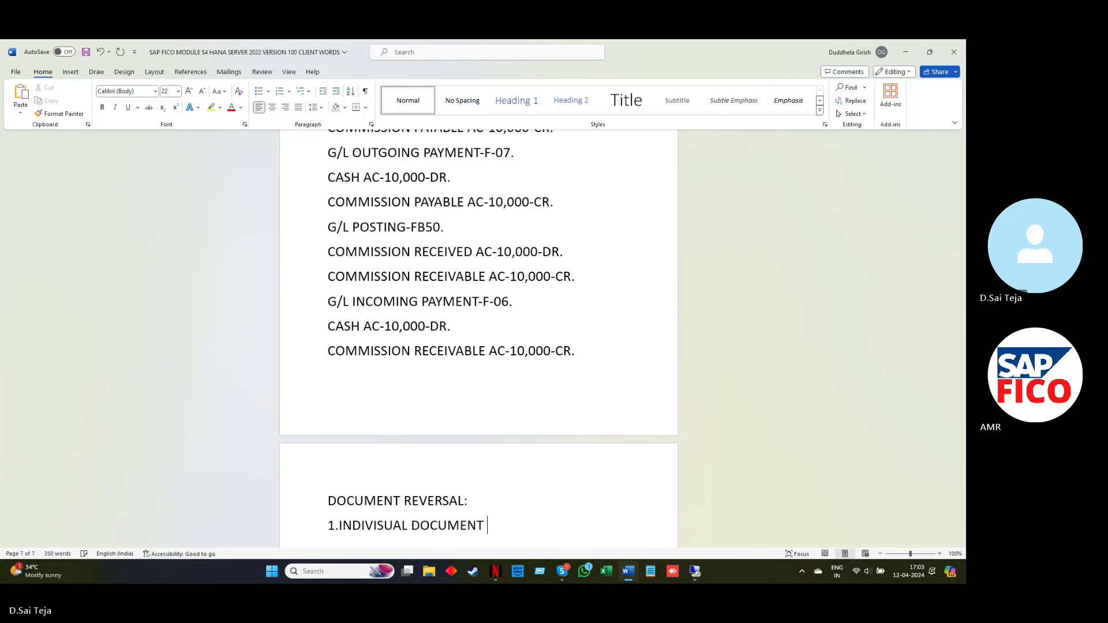
pyautogui.write('REVERSAL-')
pyautogui.write('FB08')
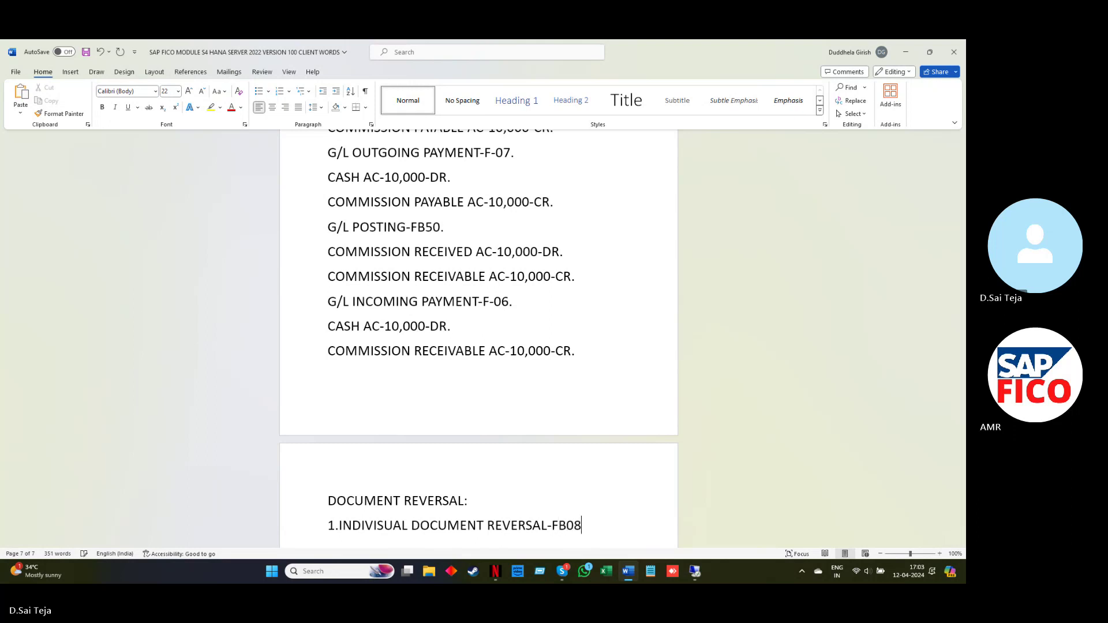
pyautogui.write('.')
pyautogui.press('Return')
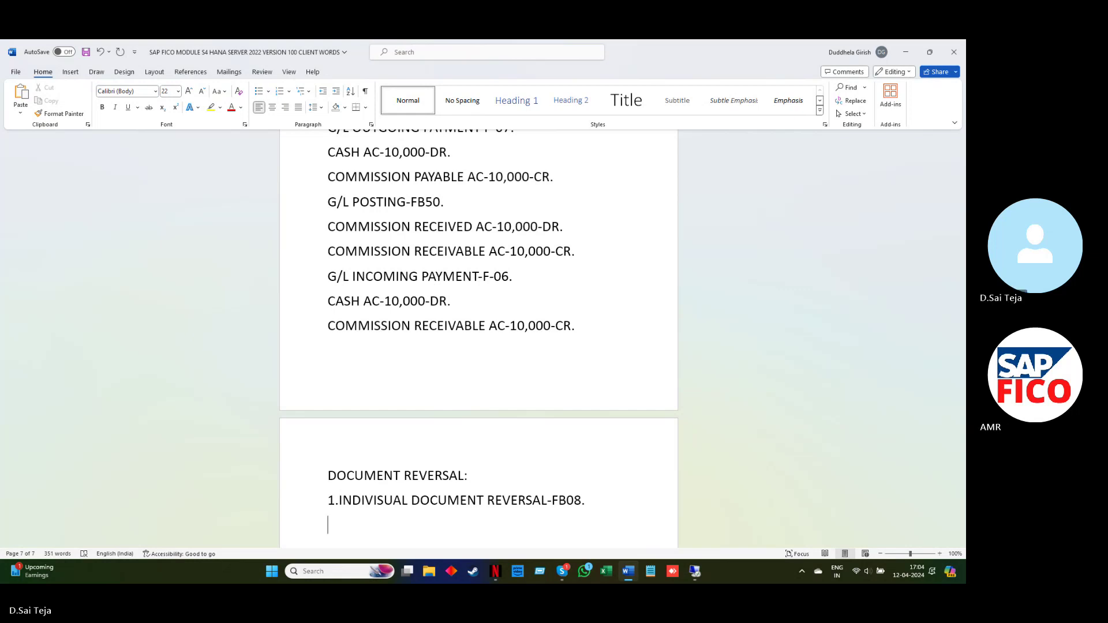
# Step: Add the sample entry "RENT AC-10,000-DR" and "BANK AC-10,000-CR" on two lines below the FB08 item
pyautogui.write('RENT AC')
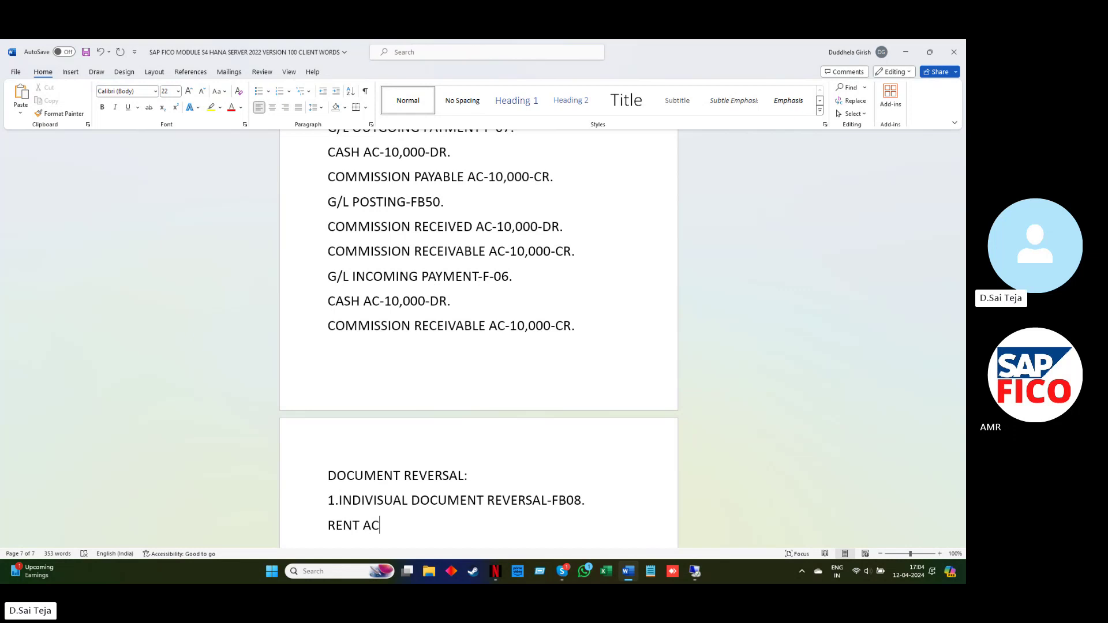
pyautogui.write('-10,')
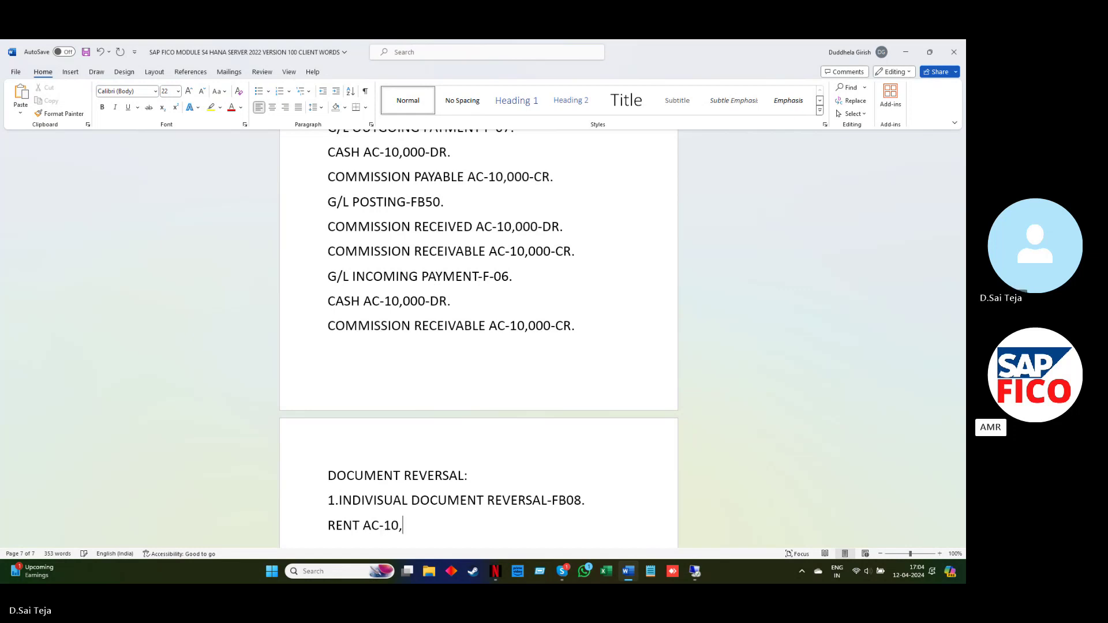
pyautogui.write('000')
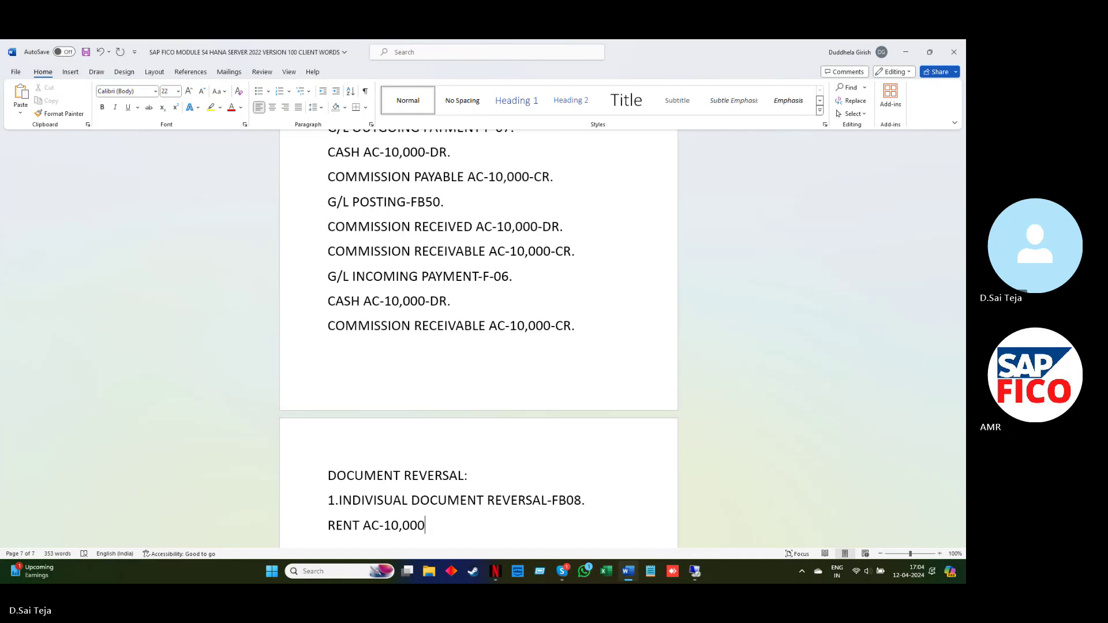
pyautogui.write('-DR')
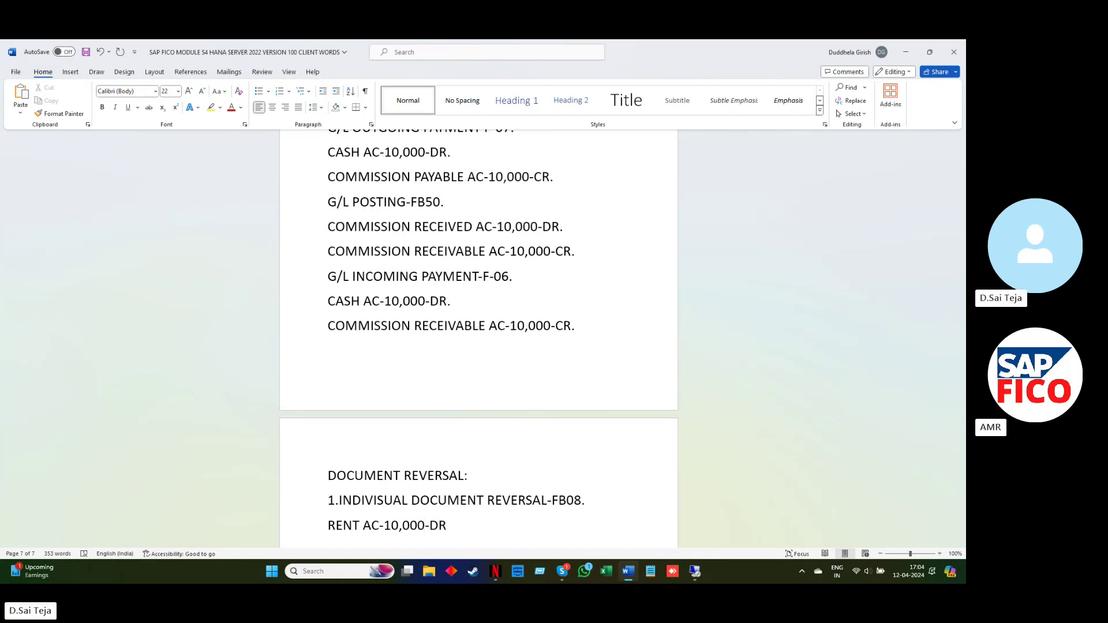
pyautogui.press('Return')
pyautogui.write('B')
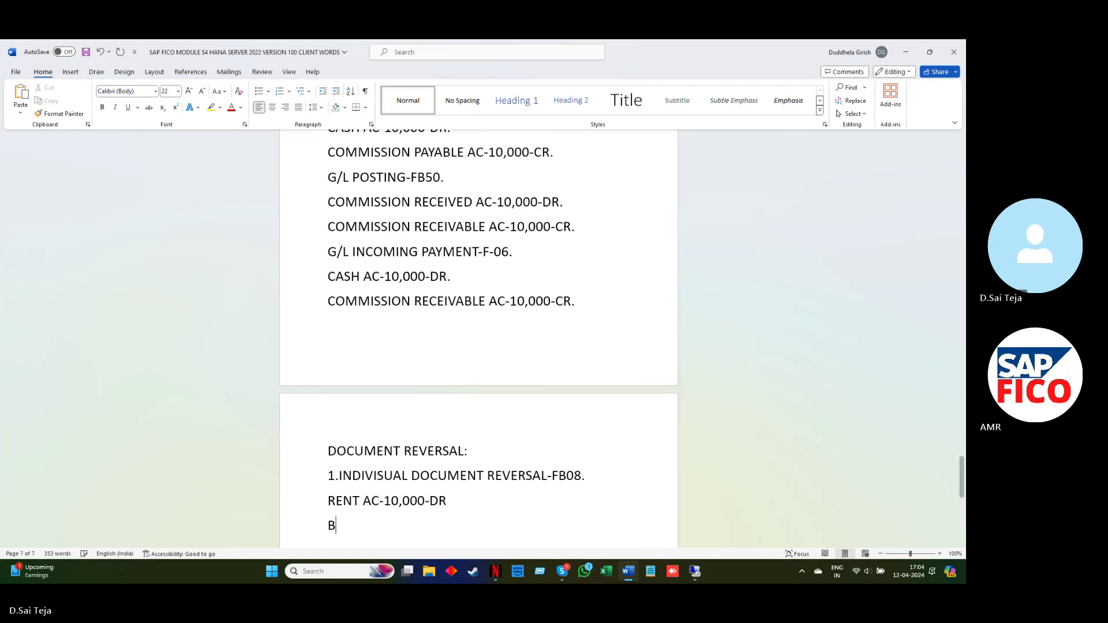
pyautogui.write('ANK AC-10,')
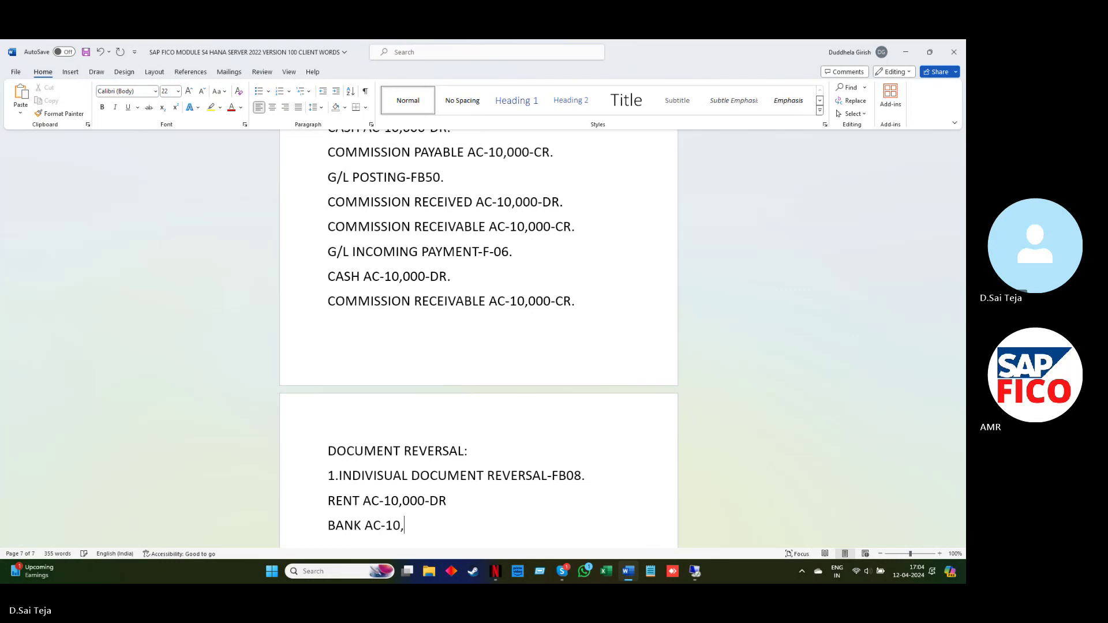
pyautogui.write('000-CR')
# Step: Append posting key "-40" to the RENT debit line and "-50" to the BANK credit line
pyautogui.click(447, 501)
pyautogui.write('-40')
pyautogui.click(448, 525)
pyautogui.write('-50')
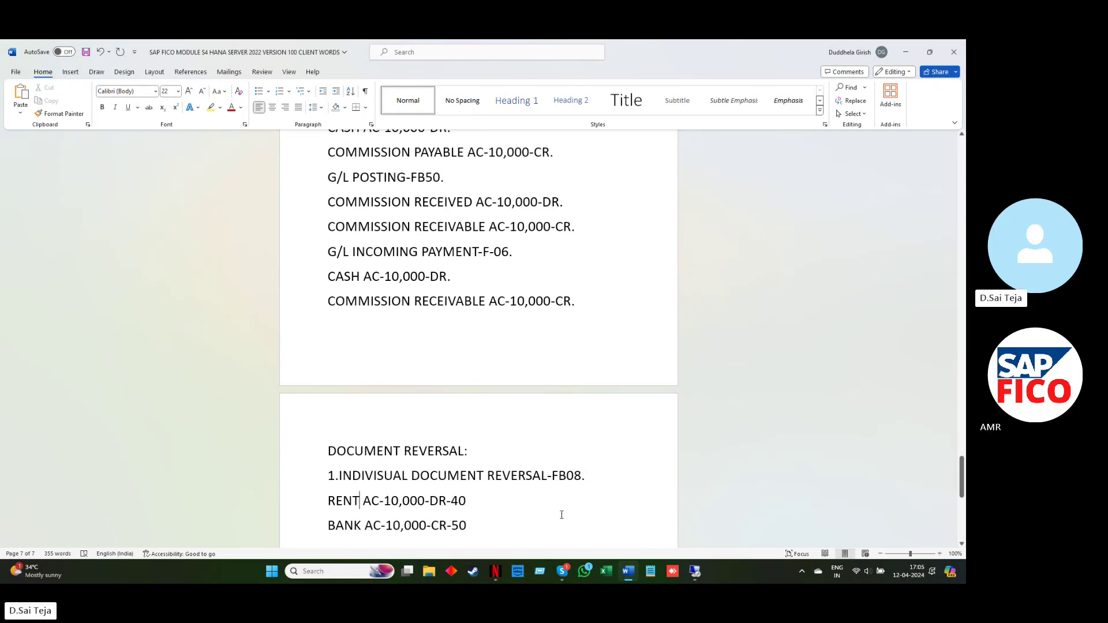
# Step: Replace RENT with CASH in the debit line of the sample entry
pyautogui.press('BackSpace')
pyautogui.press('BackSpace')
pyautogui.press('BackSpace')
pyautogui.press('BackSpace')
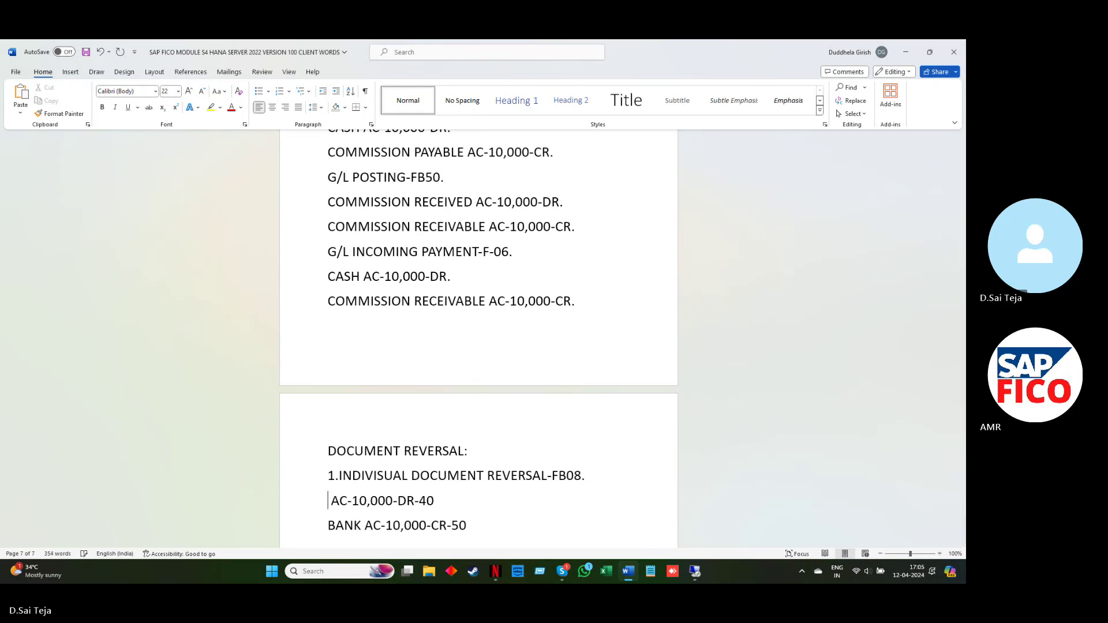
pyautogui.write('CASH')
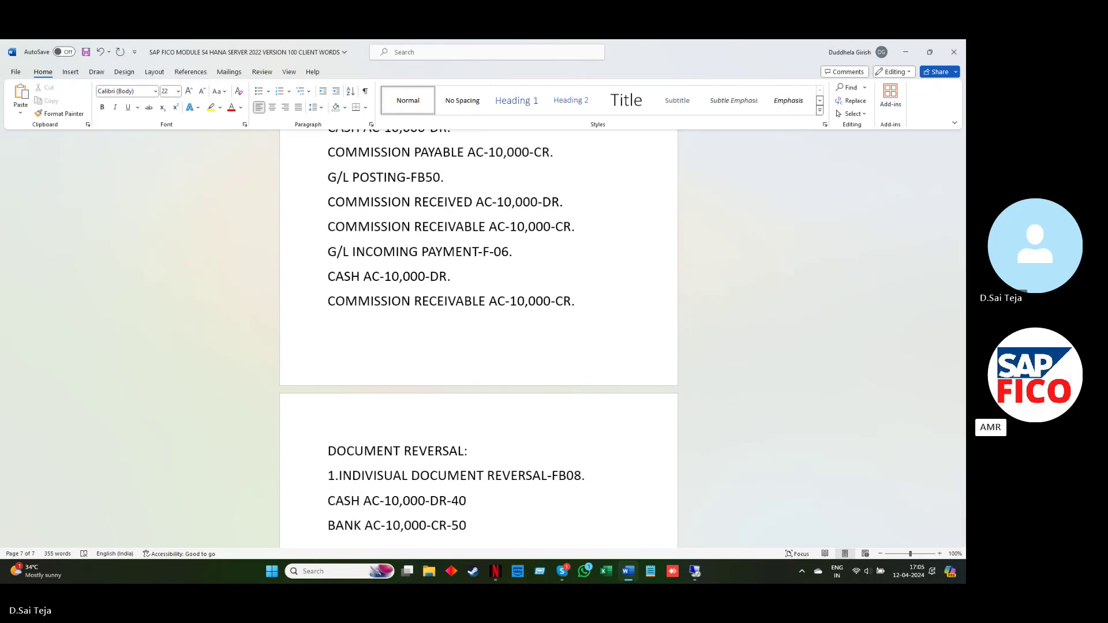
# Step: Change the account name in the debit line back to RENT and place the cursor at the end of the BANK line
pyautogui.press('Down')
pyautogui.click(360, 500)
pyautogui.press('BackSpace')
pyautogui.press('BackSpace')
pyautogui.press('BackSpace')
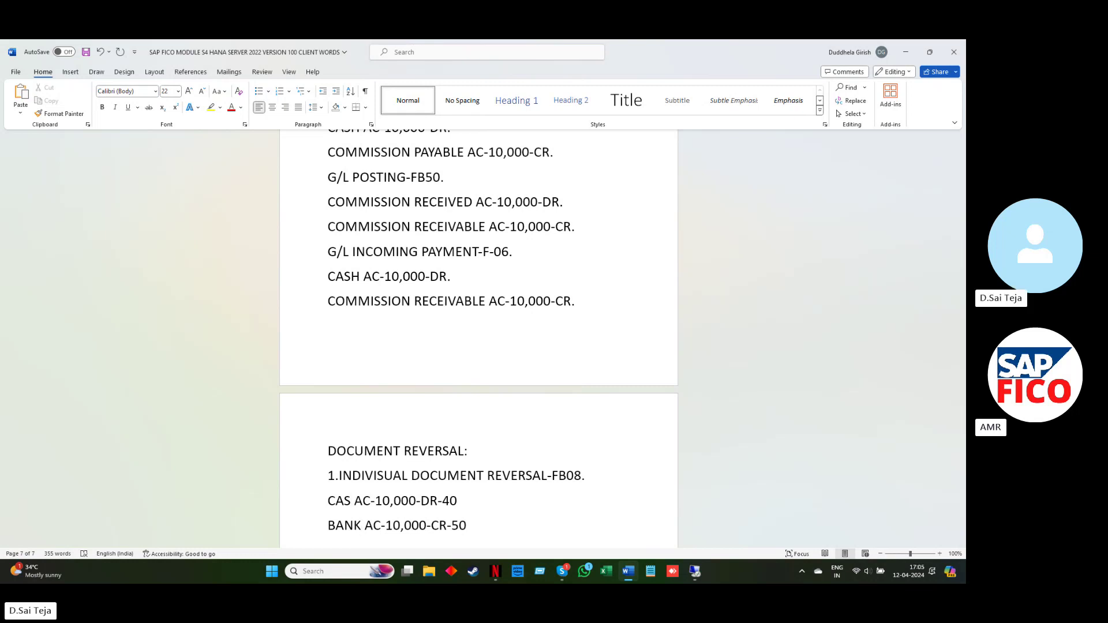
pyautogui.press('BackSpace')
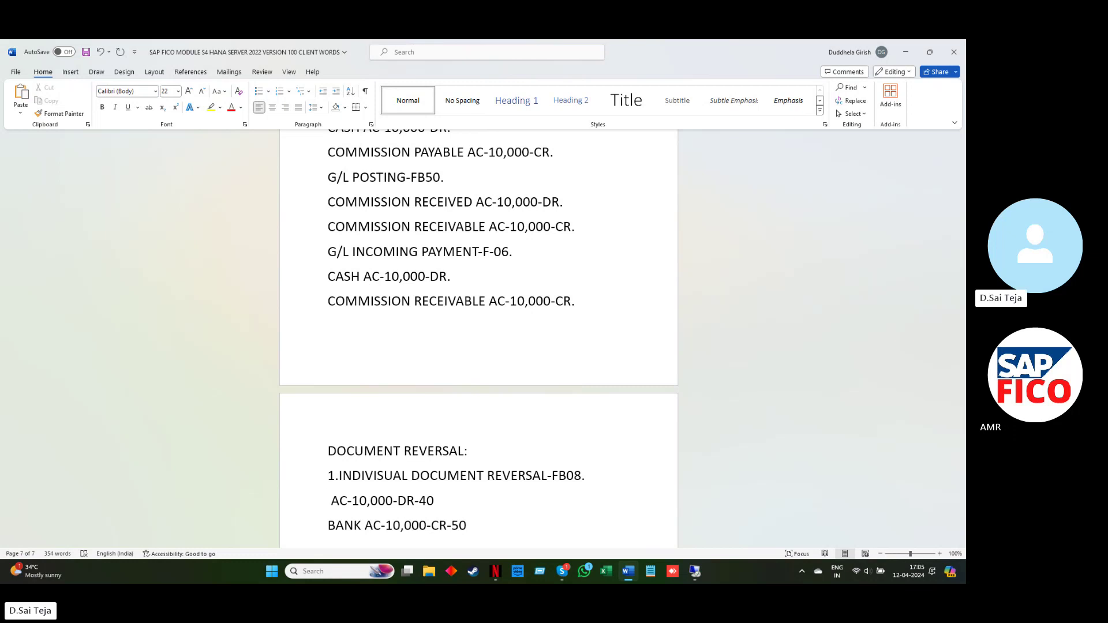
pyautogui.write('RENT')
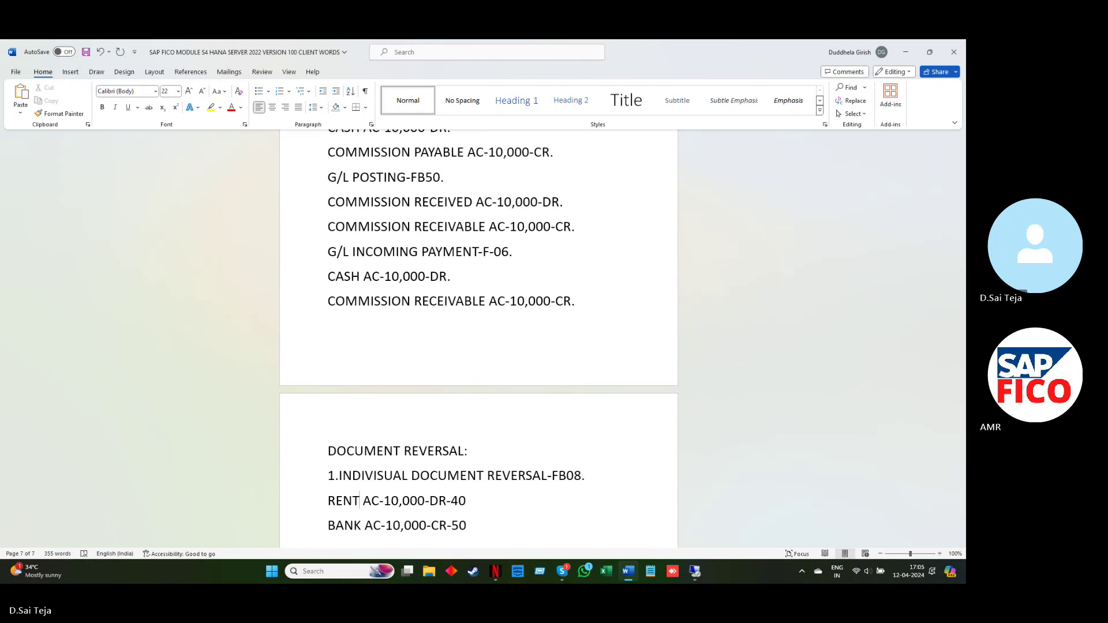
pyautogui.press('Right')
pyautogui.press('Right')
pyautogui.press('Right')
pyautogui.press('Right')
pyautogui.press('Right')
pyautogui.press('Right')
pyautogui.press('Right')
pyautogui.press('Right')
pyautogui.press('Right')
pyautogui.press('Right')
pyautogui.press('Right')
pyautogui.press('Right')
pyautogui.press('Right')
pyautogui.press('Right')
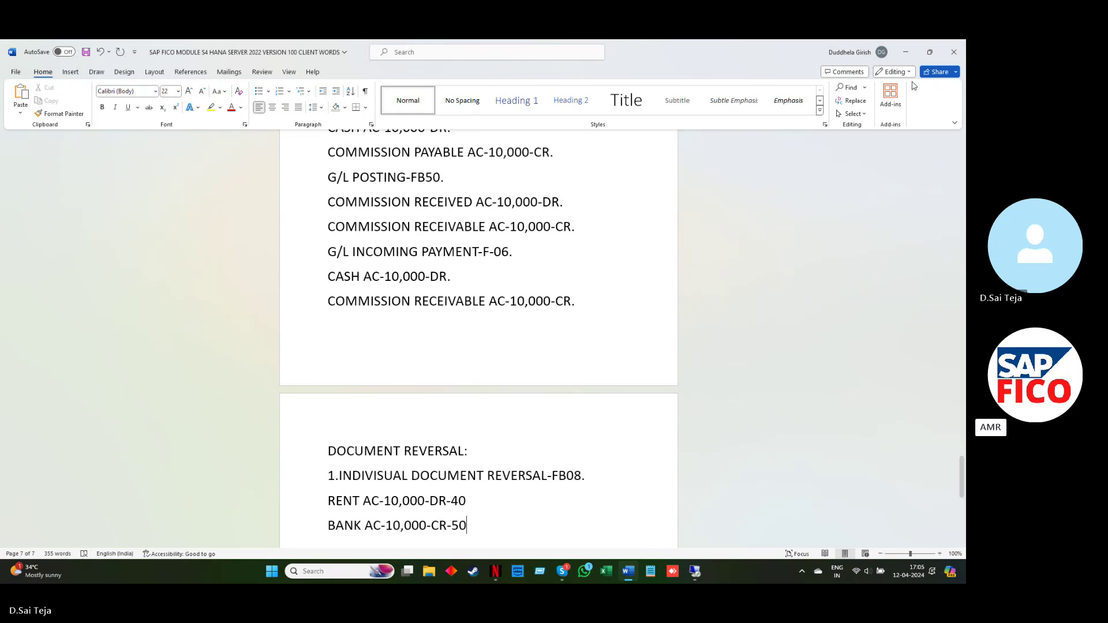
# Step: Switch to the SAP remote session and open transaction FS00
pyautogui.click(905, 55)
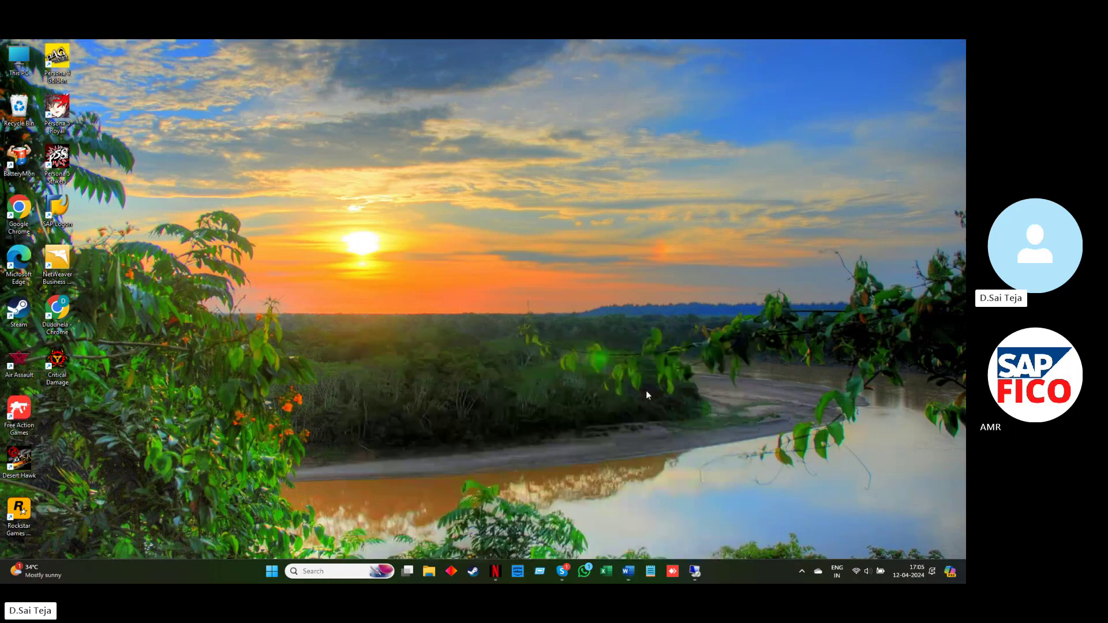
pyautogui.moveTo(695, 570)
pyautogui.click(703, 523)
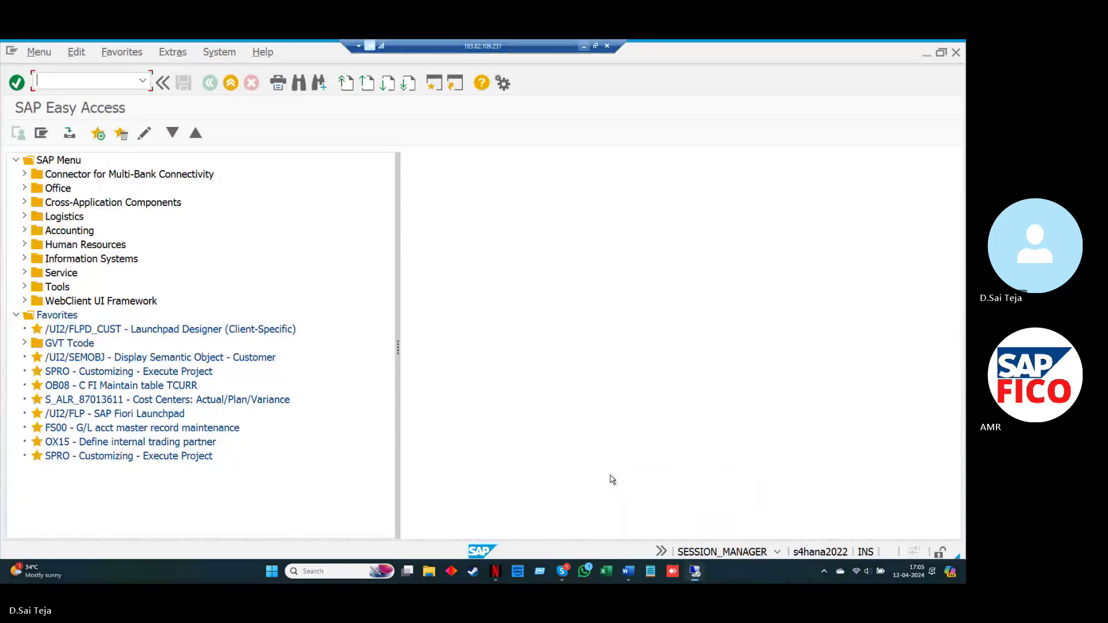
pyautogui.write('FS00')
pyautogui.press('Return')
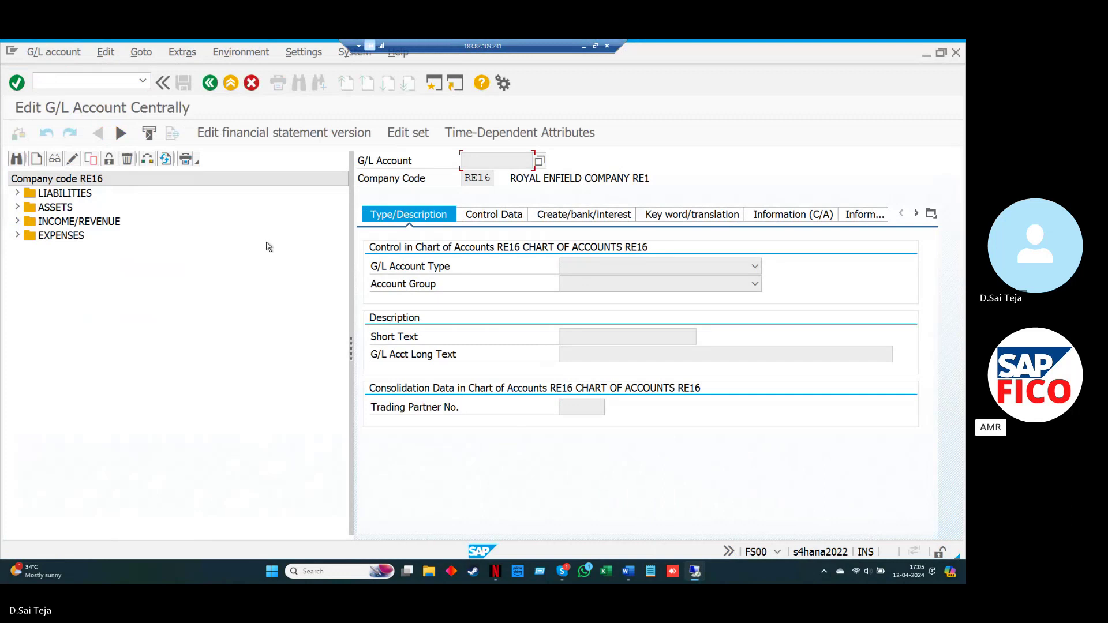
# Step: Set the hierarchy display to "Do not display navigation tree" and acknowledge the restart notice
pyautogui.click(304, 52)
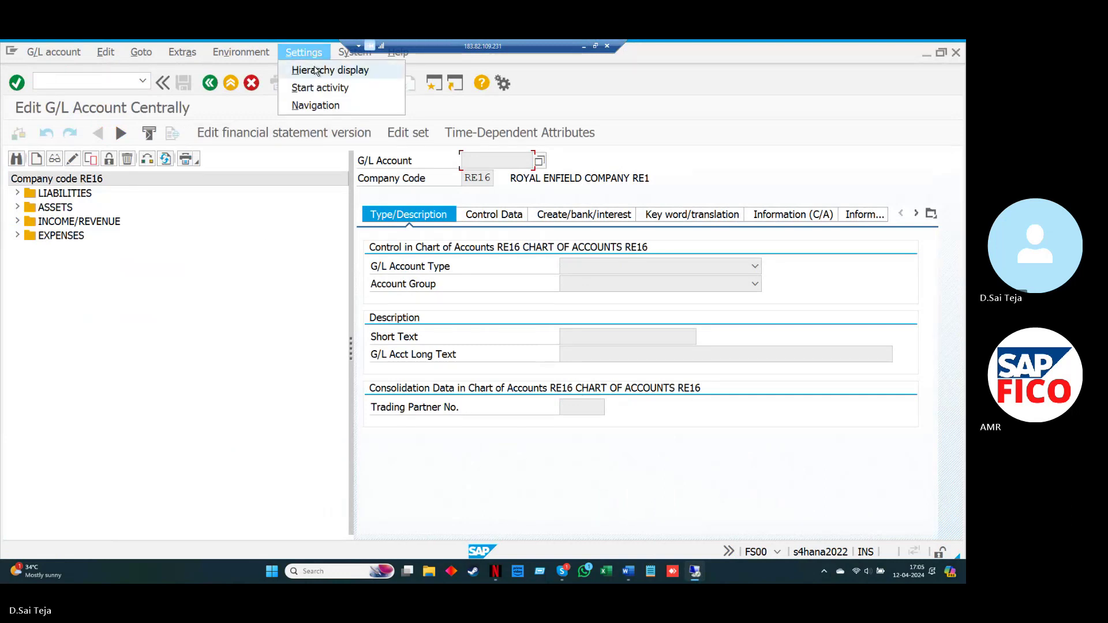
pyautogui.click(316, 70)
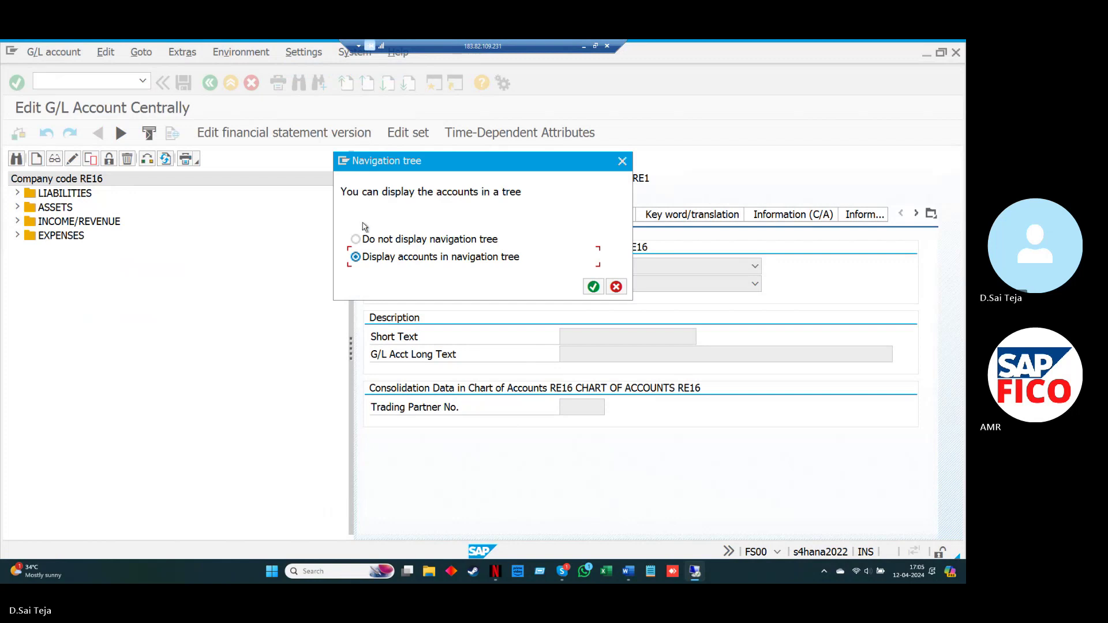
pyautogui.click(357, 240)
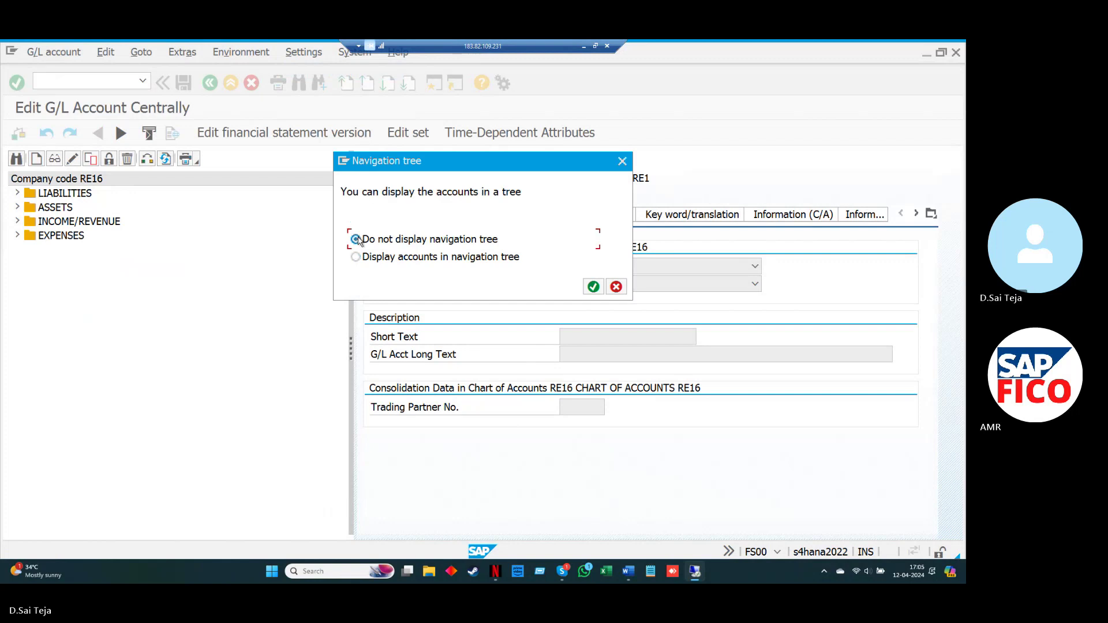
pyautogui.click(588, 288)
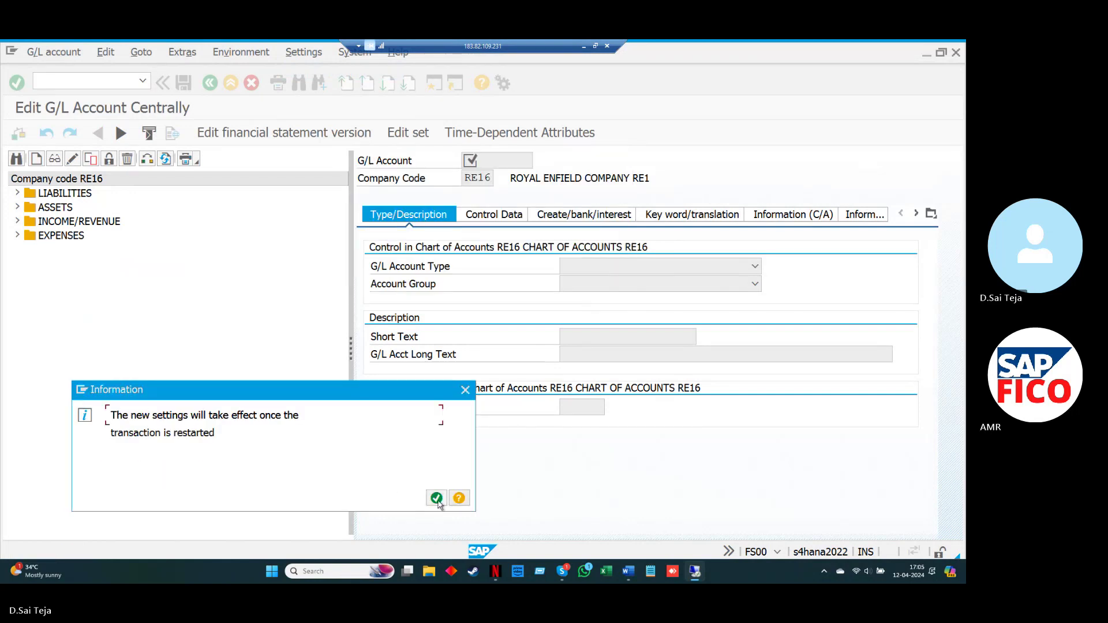
pyautogui.click(437, 498)
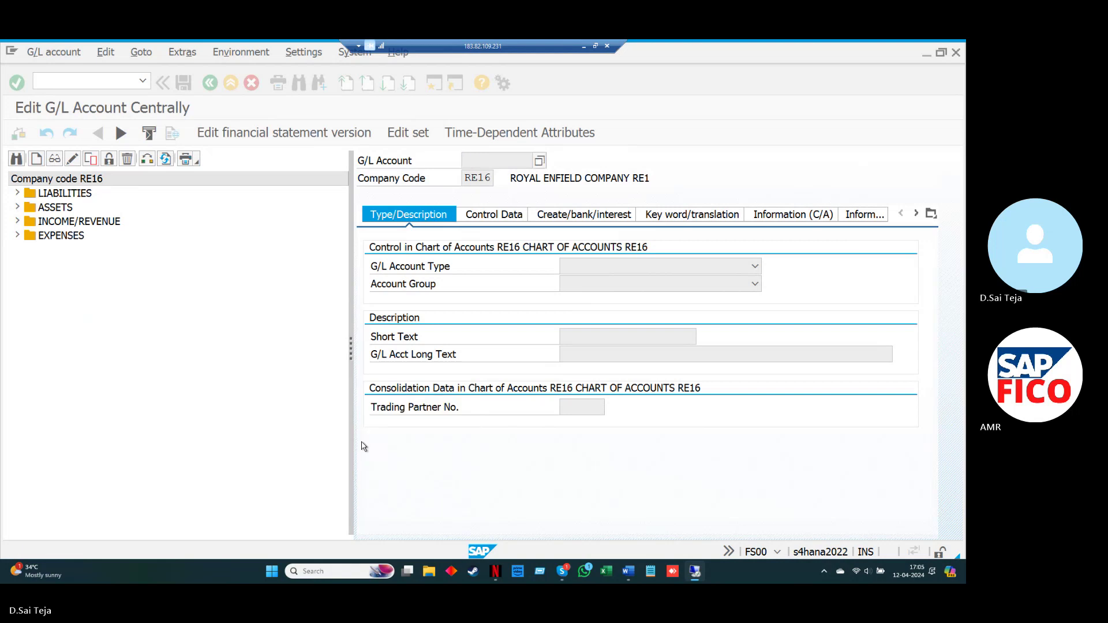
# Step: Restart the transaction with /NFS00 and clear the G/L Account field
pyautogui.click(115, 85)
pyautogui.write('/NFS00')
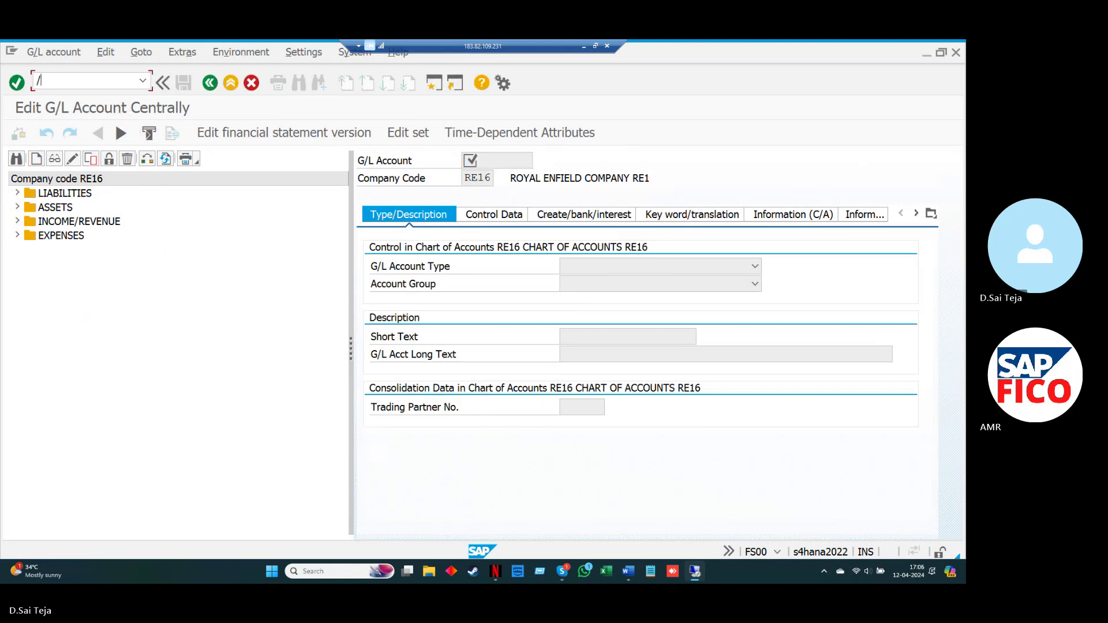
pyautogui.press('Return')
pyautogui.press('Delete')
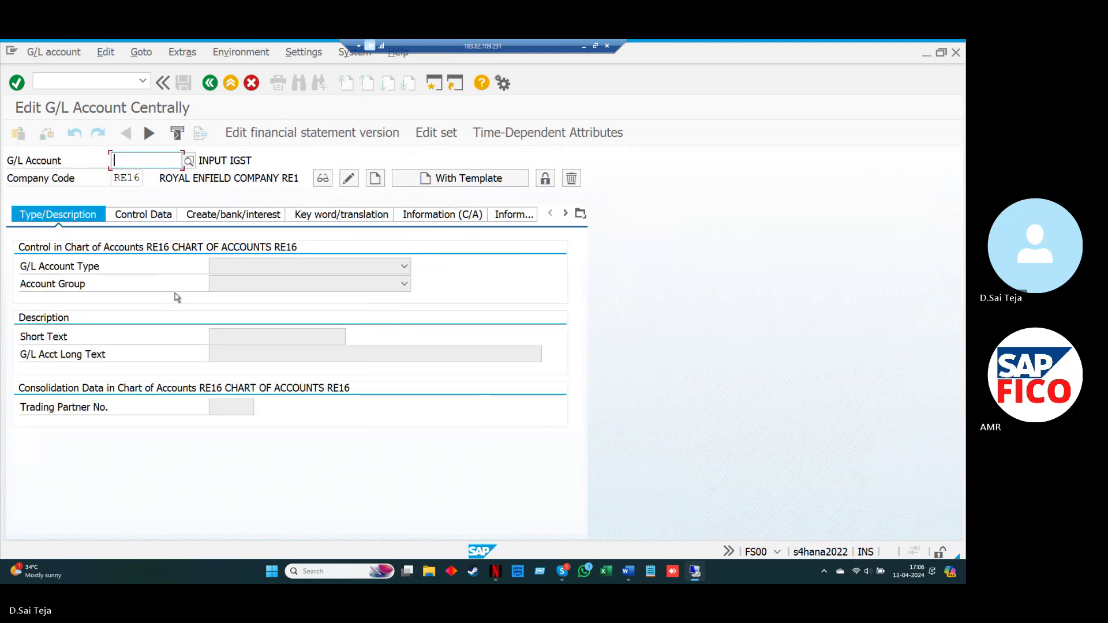
# Step: Change the company code for G/L account maintenance to AMAR and load its chart of accounts
pyautogui.press('Tab')
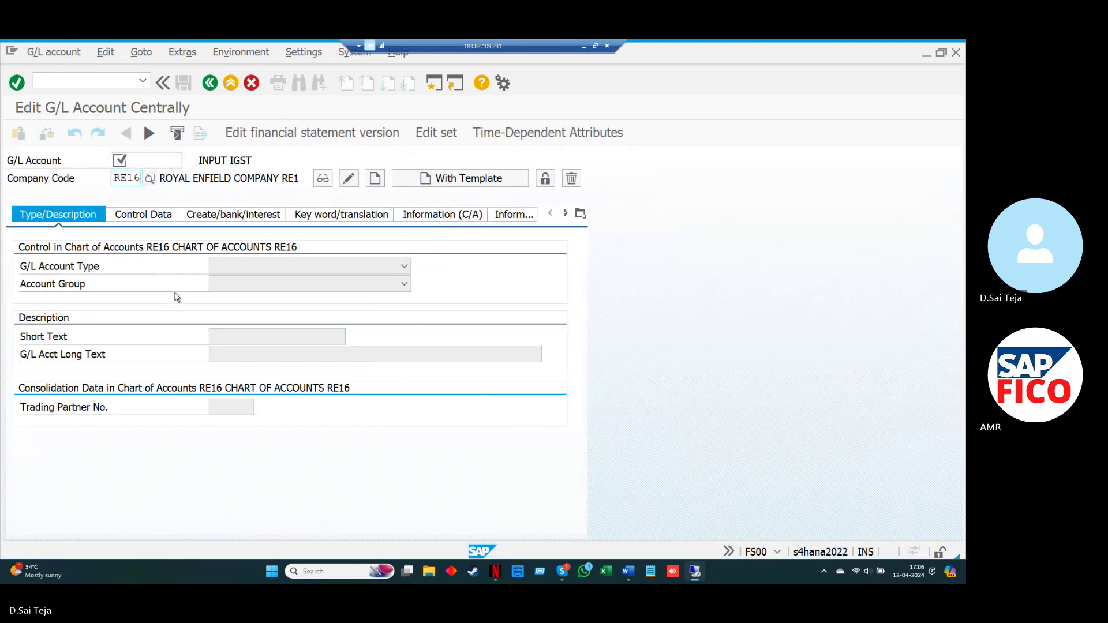
pyautogui.press('BackSpace')
pyautogui.press('BackSpace')
pyautogui.press('BackSpace')
pyautogui.press('BackSpace')
pyautogui.write('AM')
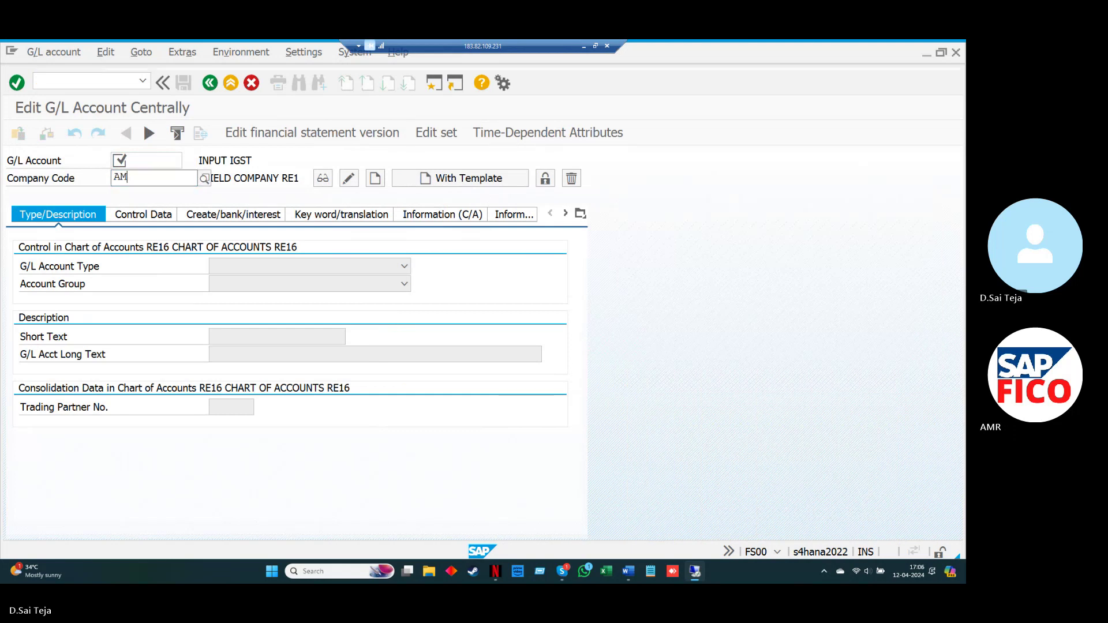
pyautogui.press('Down')
pyautogui.press('Down')
pyautogui.press('Return')
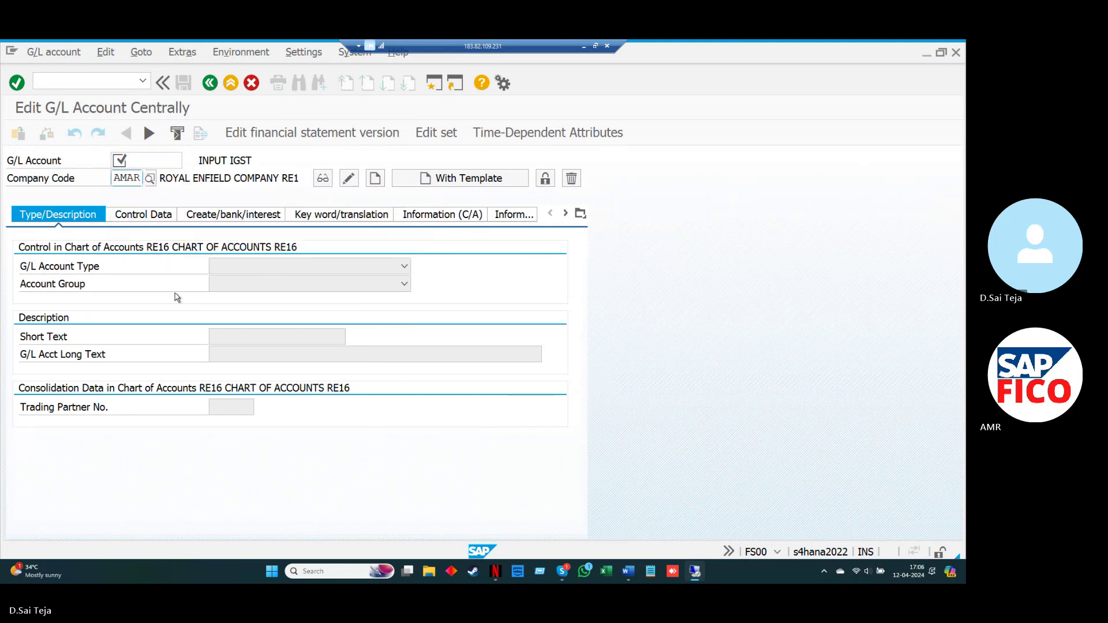
pyautogui.press('Return')
pyautogui.press('Return')
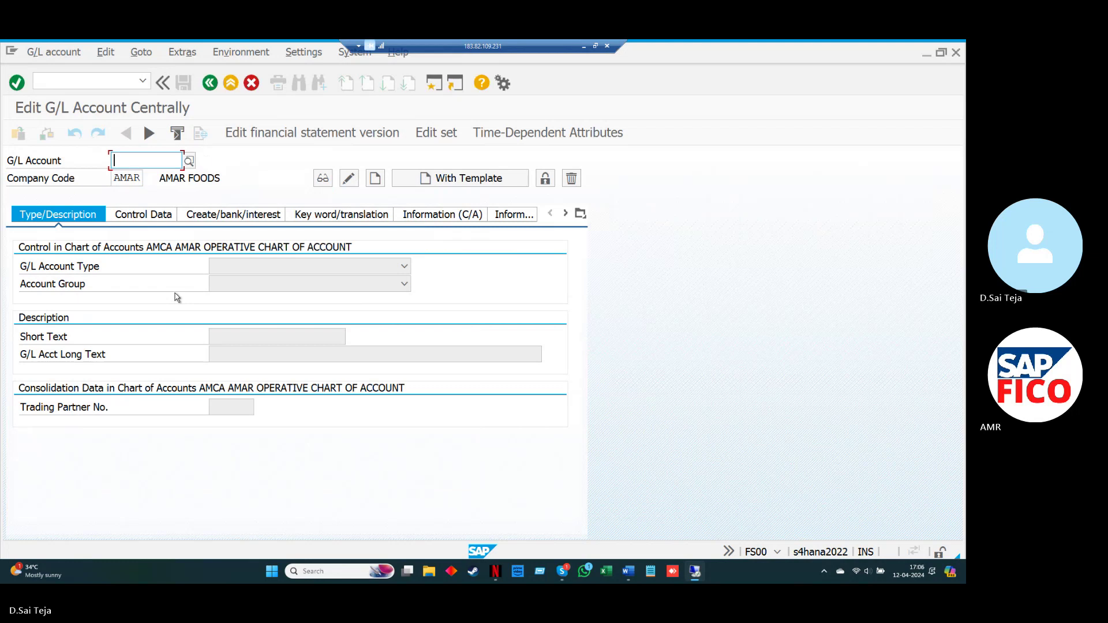
# Step: Set the hierarchy display to "Display accounts in navigation tree" and restart the transaction with /NFS00
pyautogui.click(310, 54)
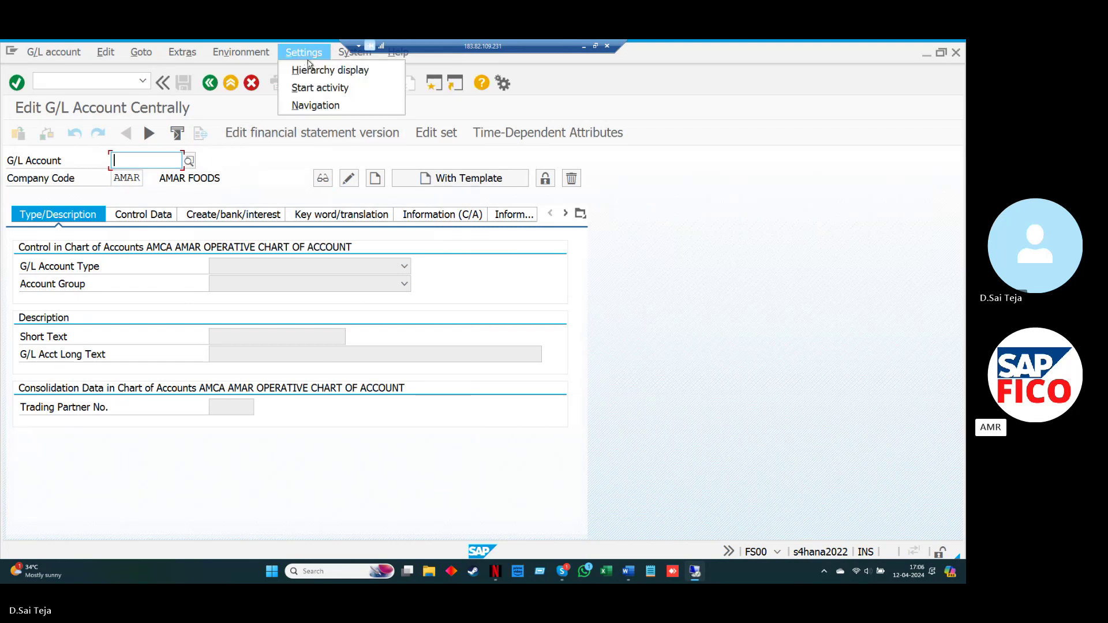
pyautogui.click(311, 69)
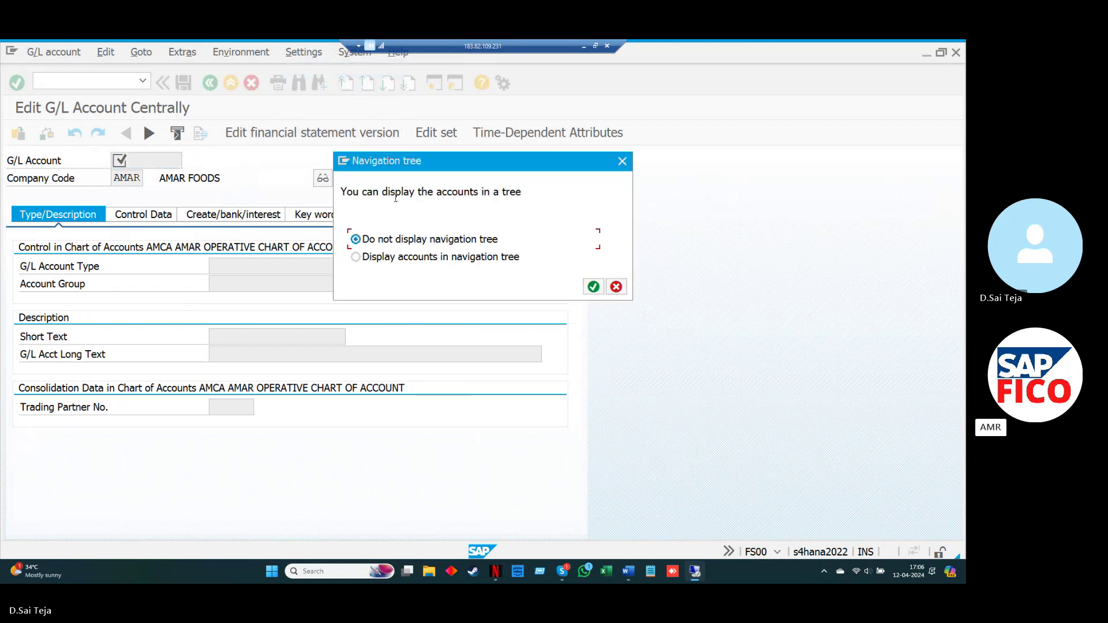
pyautogui.click(356, 257)
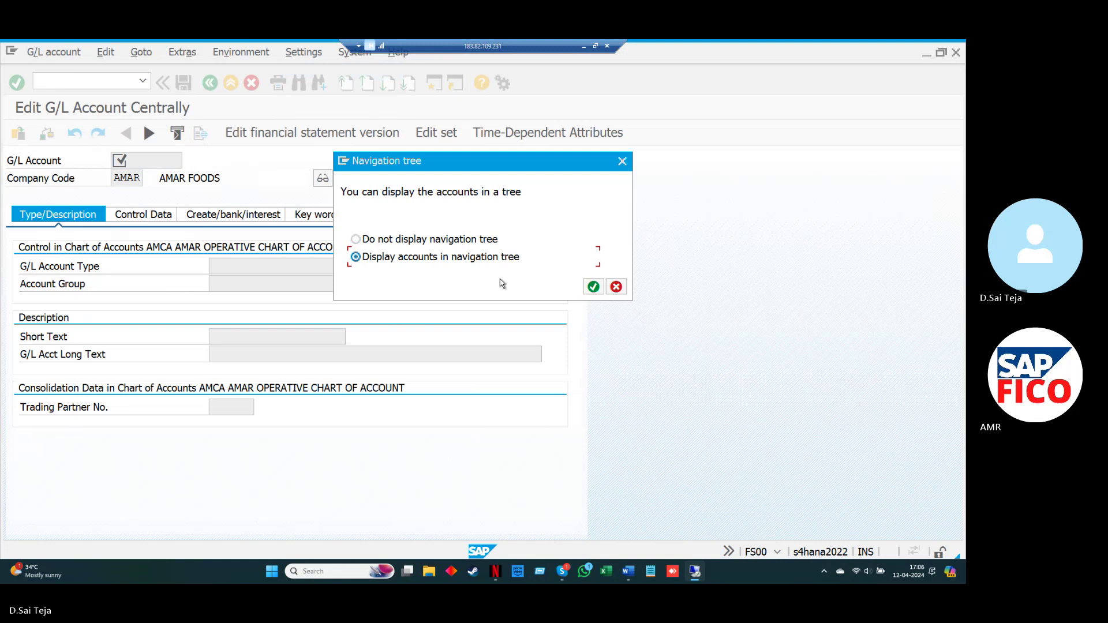
pyautogui.click(593, 288)
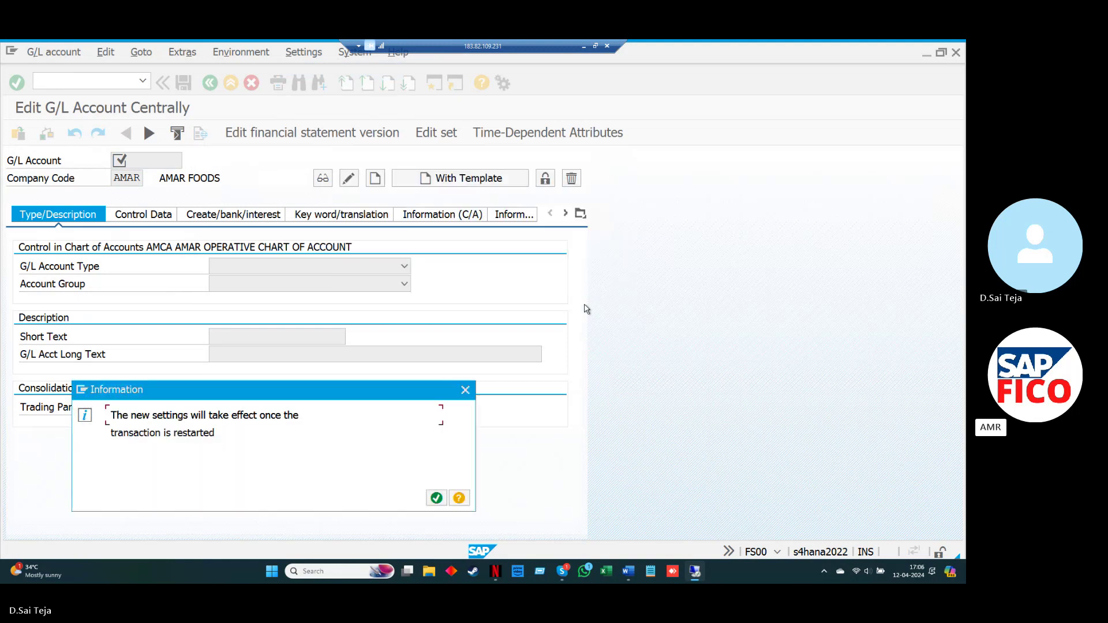
pyautogui.click(436, 498)
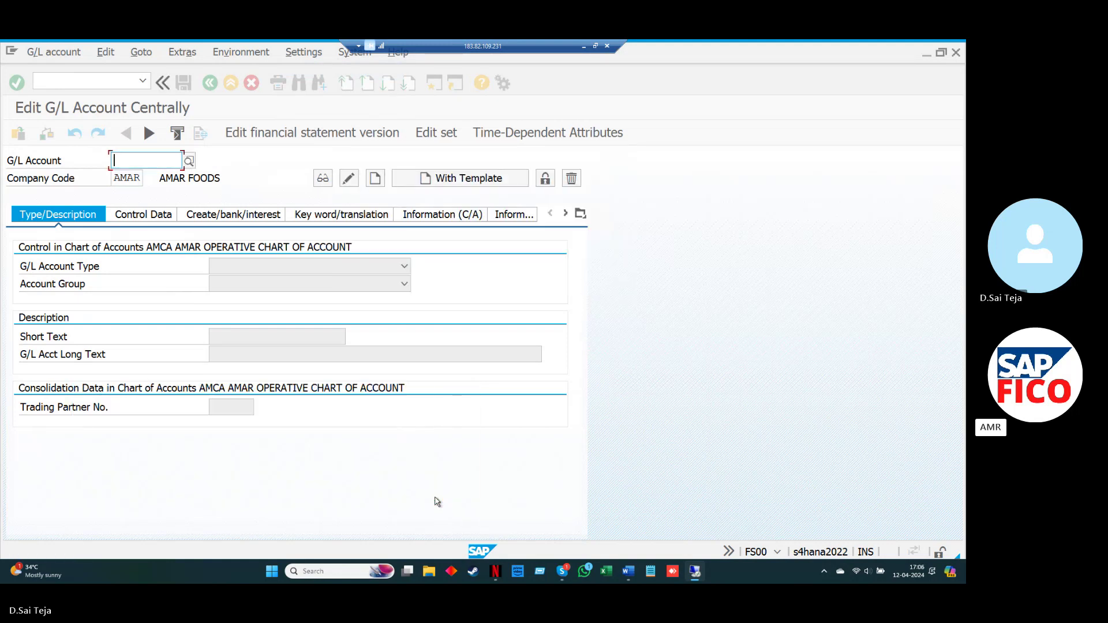
pyautogui.click(99, 75)
pyautogui.write('/NFS00')
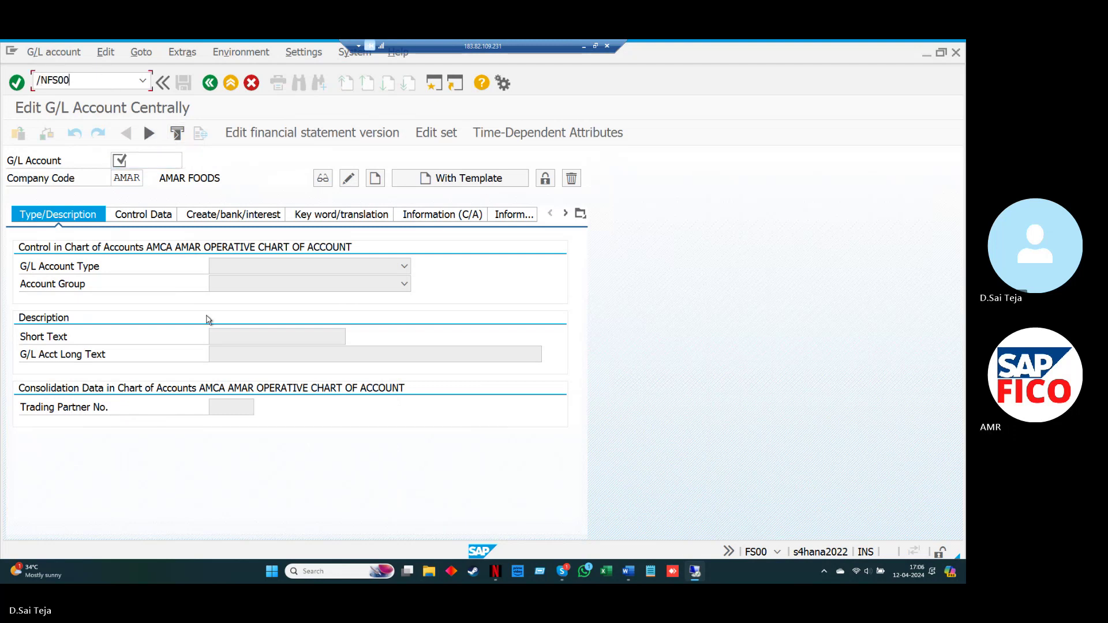
pyautogui.press('Return')
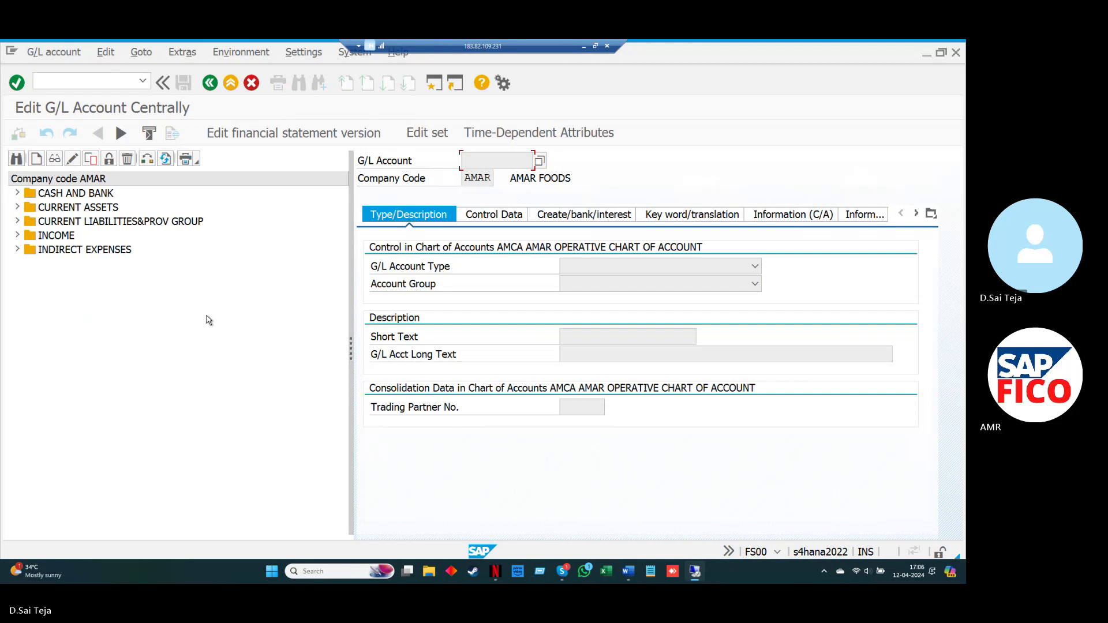
# Step: Expand all account groups of company code AMAR in the navigation tree, from CASH AND BANK to INDIRECT EXPENSES
pyautogui.click(18, 195)
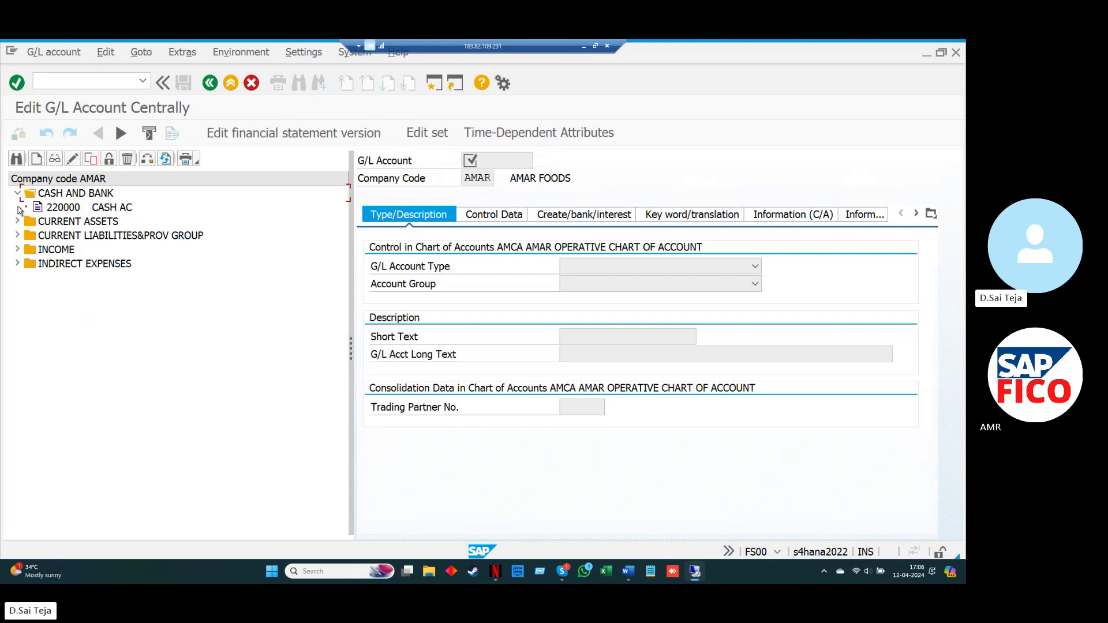
pyautogui.click(17, 222)
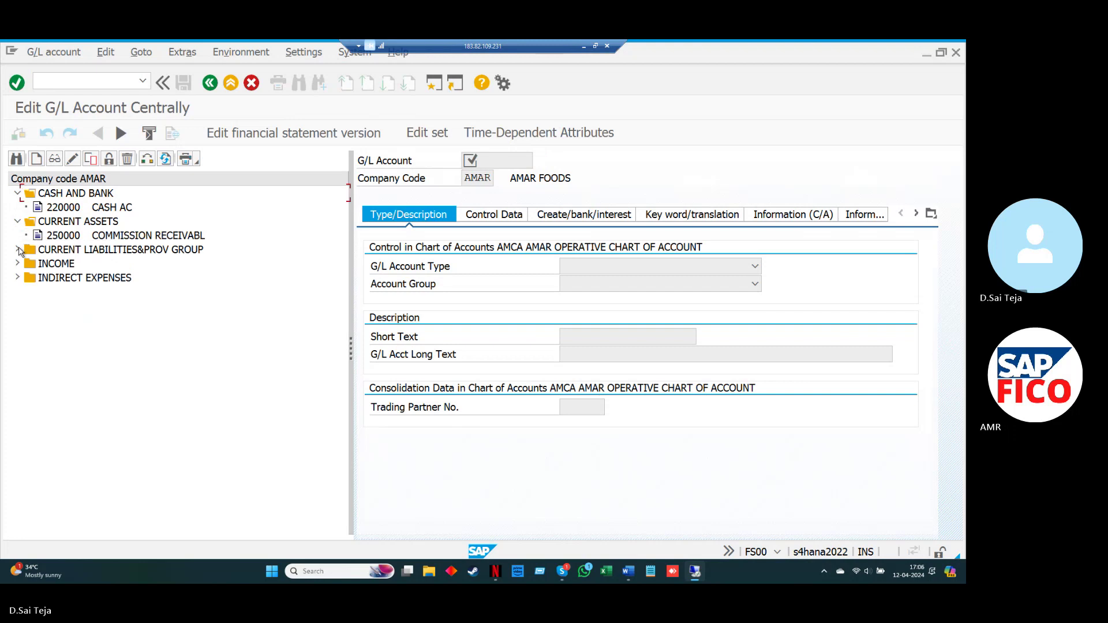
pyautogui.click(18, 249)
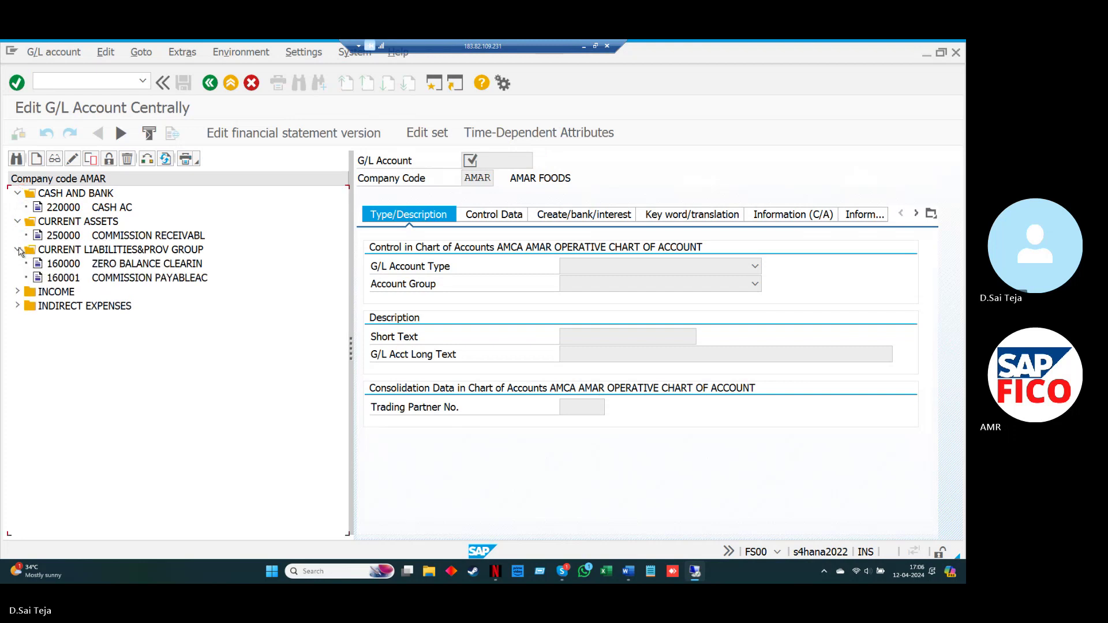
pyautogui.click(18, 292)
pyautogui.click(18, 320)
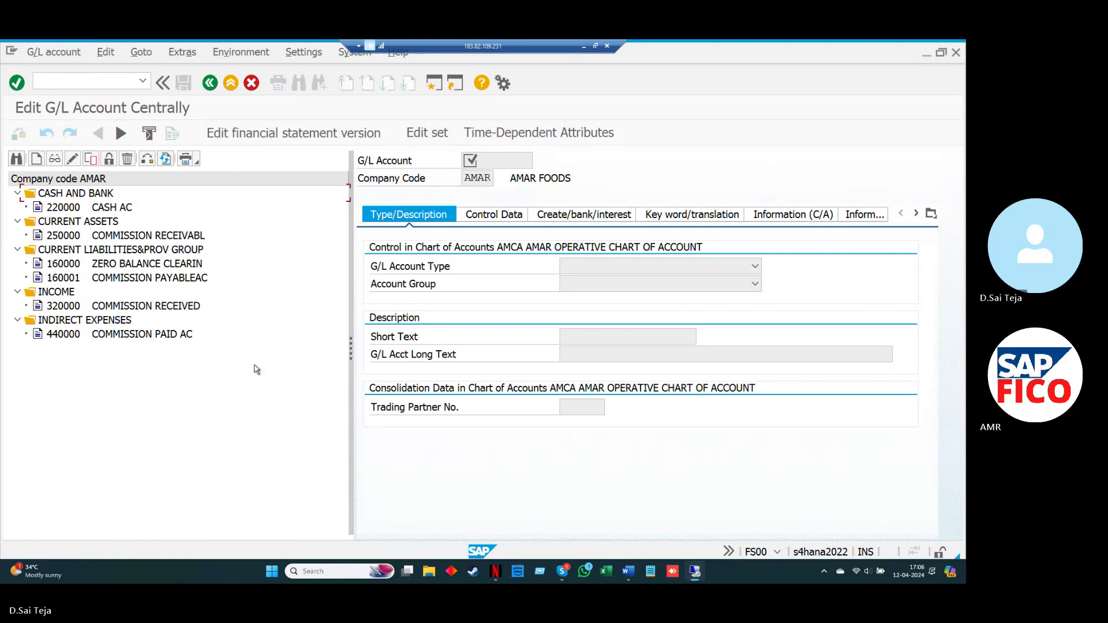
# Step: Open an additional SAP session and return to the FS00 session
pyautogui.click(433, 83)
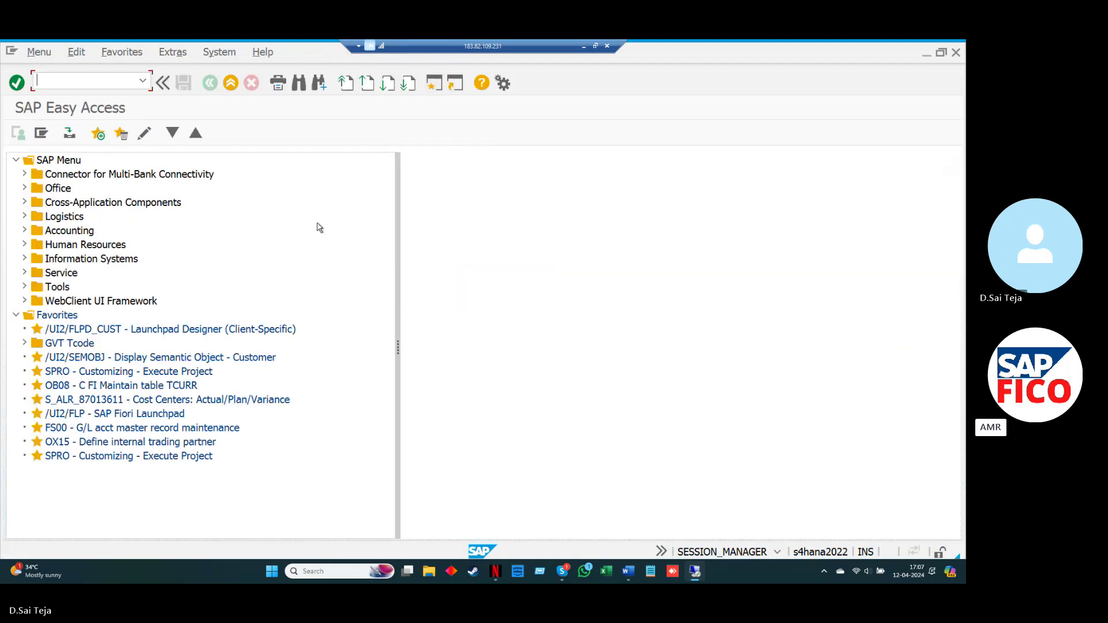
pyautogui.hotkey('alt', 'Tab')
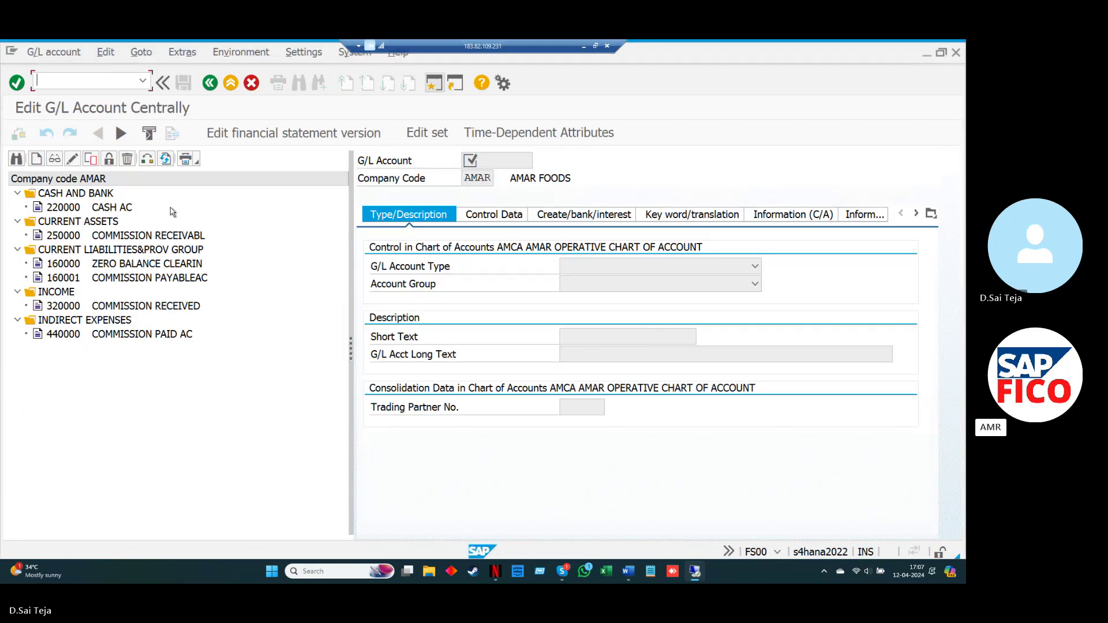
# Step: Copy the commission receivable account 250000 to a new G/L account 250001 in company code AMAR
pyautogui.click(50, 239)
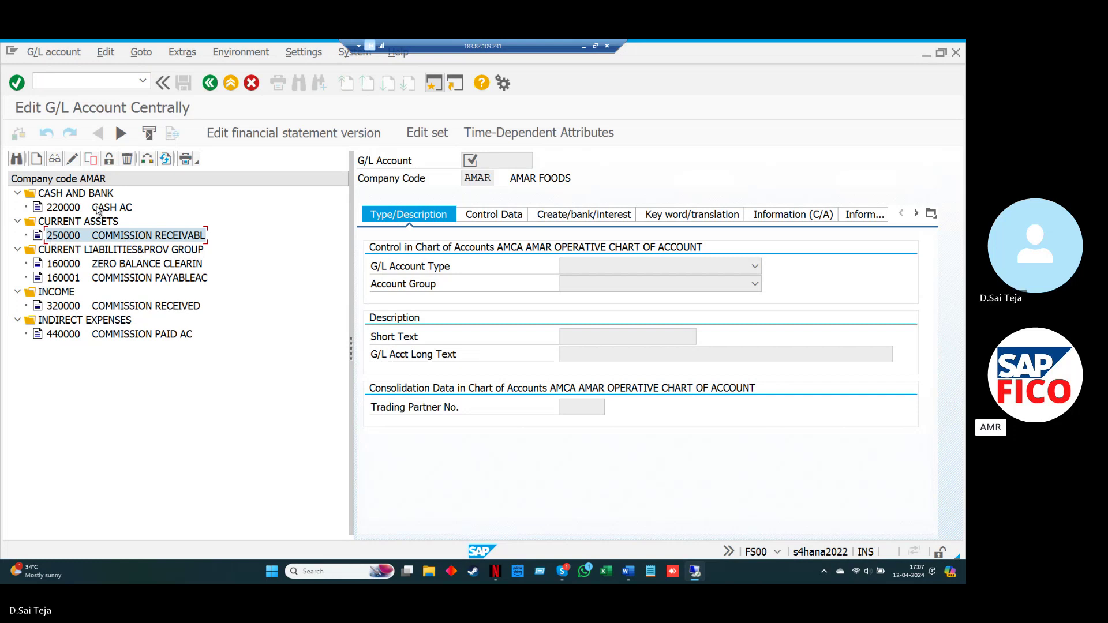
pyautogui.click(92, 163)
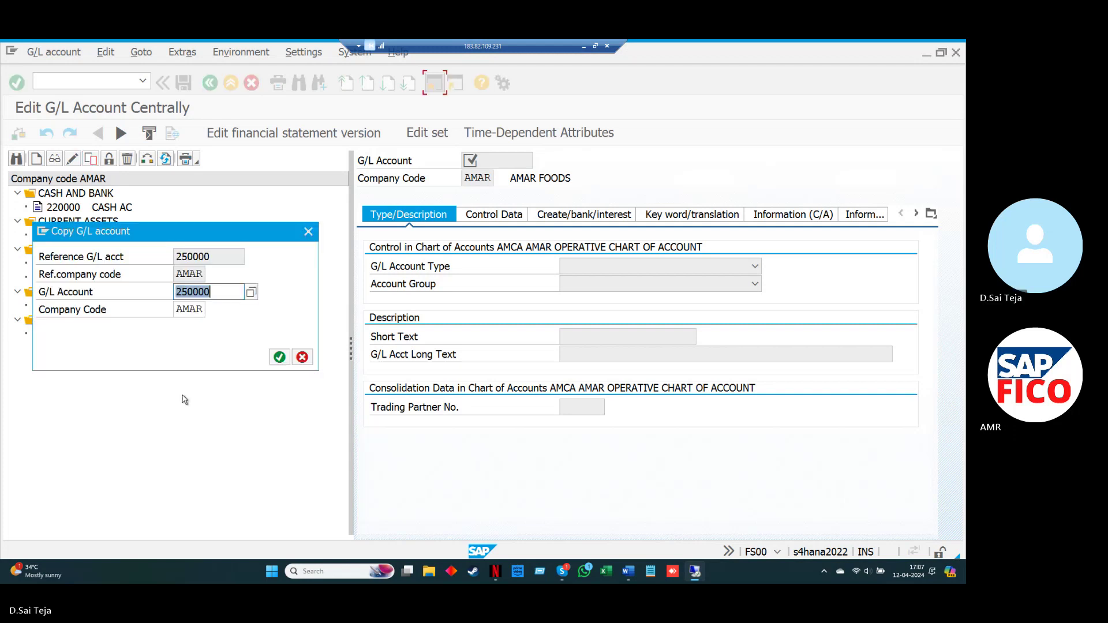
pyautogui.press('Right')
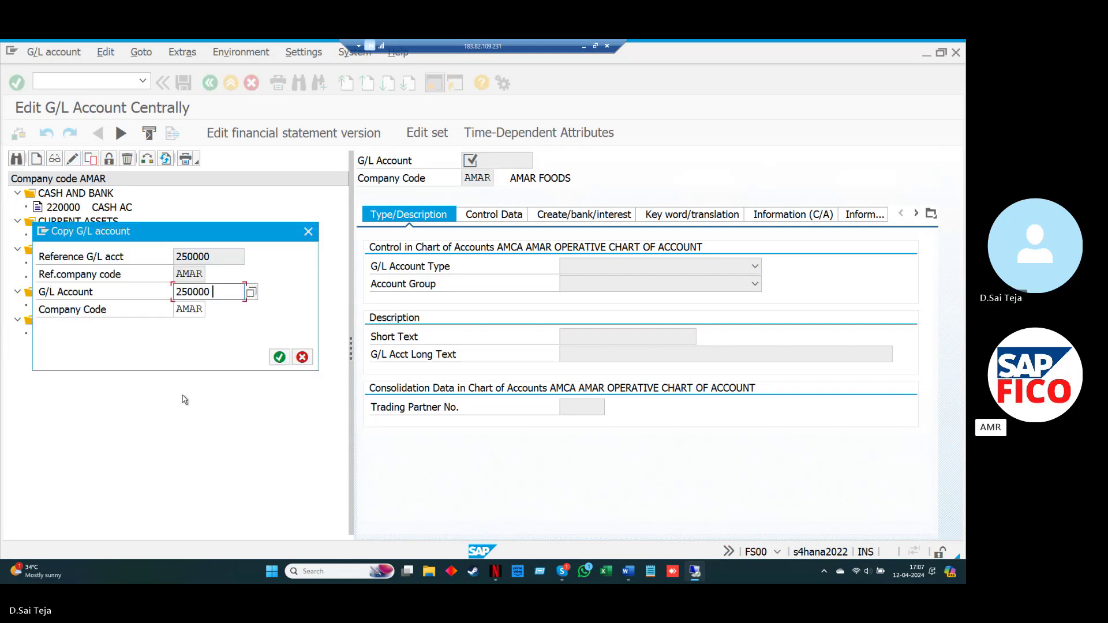
pyautogui.press('BackSpace')
pyautogui.press('BackSpace')
pyautogui.write('1')
pyautogui.press('Return')
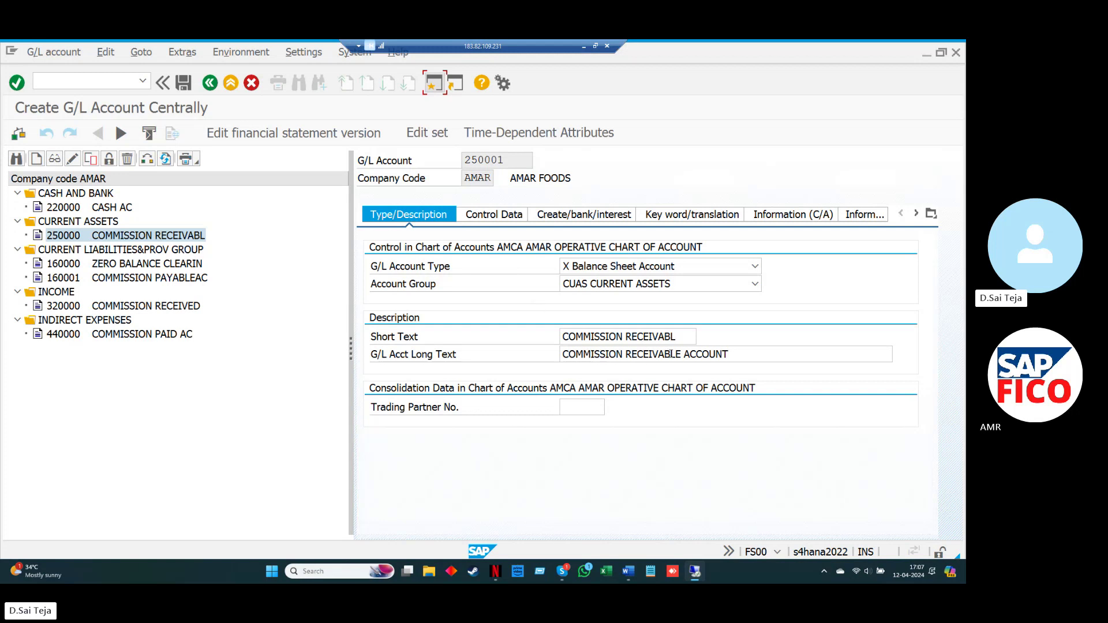
# Step: Replace the short text of G/L account 250001 with BANK AC
pyautogui.click(679, 337)
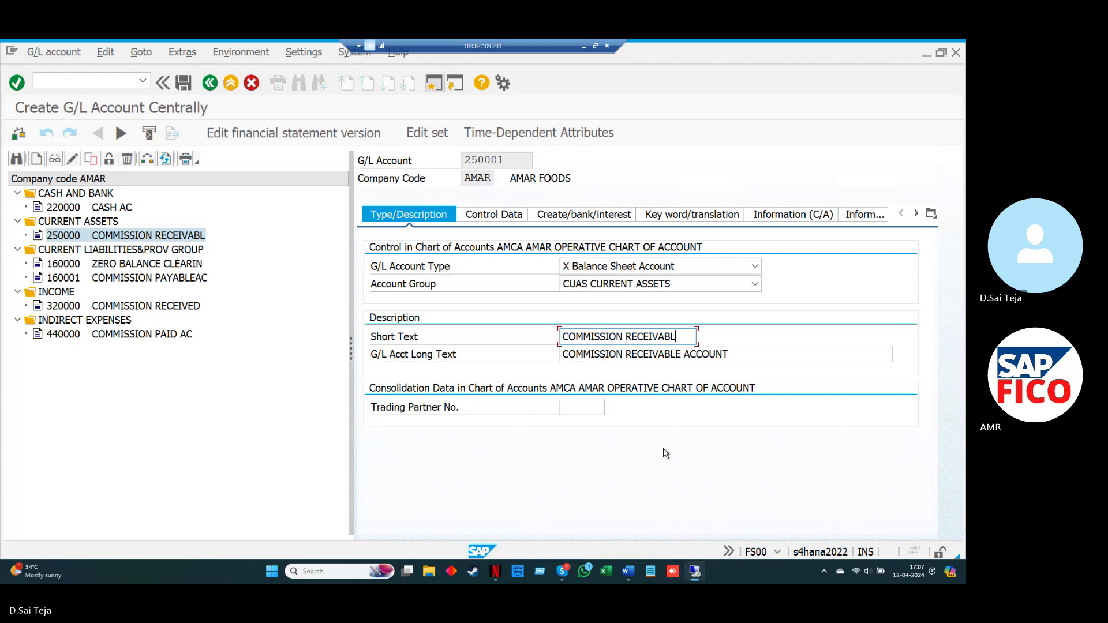
pyautogui.press('BackSpace')
pyautogui.press('BackSpace')
pyautogui.press('BackSpace')
pyautogui.press('BackSpace')
pyautogui.press('BackSpace')
pyautogui.press('BackSpace')
pyautogui.press('BackSpace')
pyautogui.press('BackSpace')
pyautogui.press('BackSpace')
pyautogui.press('BackSpace')
pyautogui.press('BackSpace')
pyautogui.press('BackSpace')
pyautogui.press('BackSpace')
pyautogui.press('BackSpace')
pyautogui.press('BackSpace')
pyautogui.press('BackSpace')
pyautogui.press('BackSpace')
pyautogui.press('BackSpace')
pyautogui.press('BackSpace')
pyautogui.press('BackSpace')
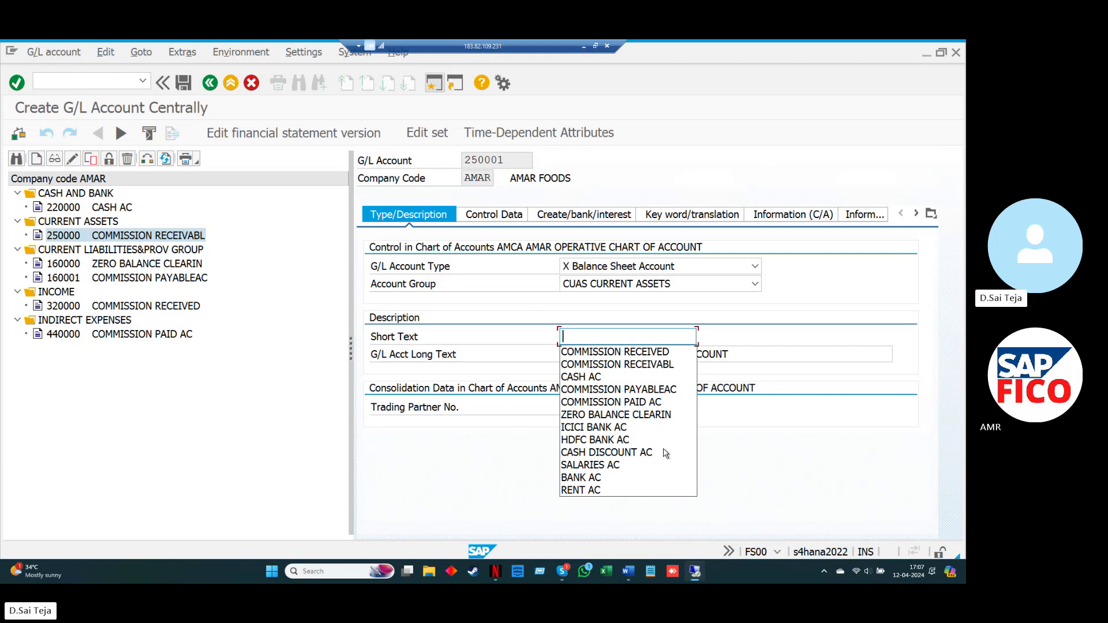
pyautogui.write('B')
pyautogui.press('Down')
pyautogui.press('Return')
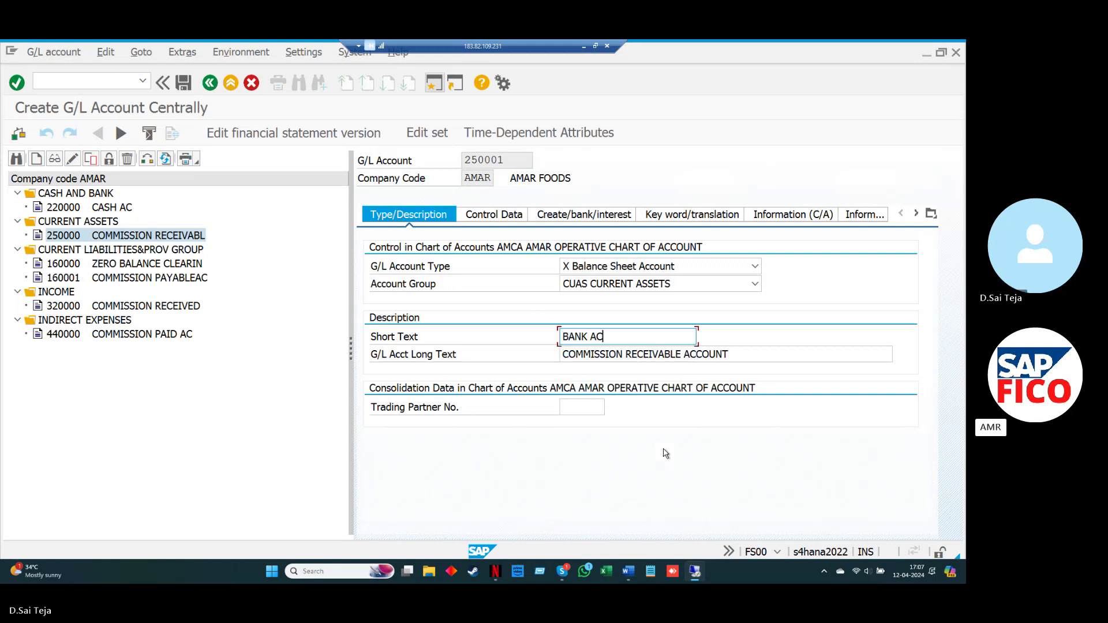
# Step: Change the long text of G/L account 250001 to BANK ACCOUNT
pyautogui.press('Down')
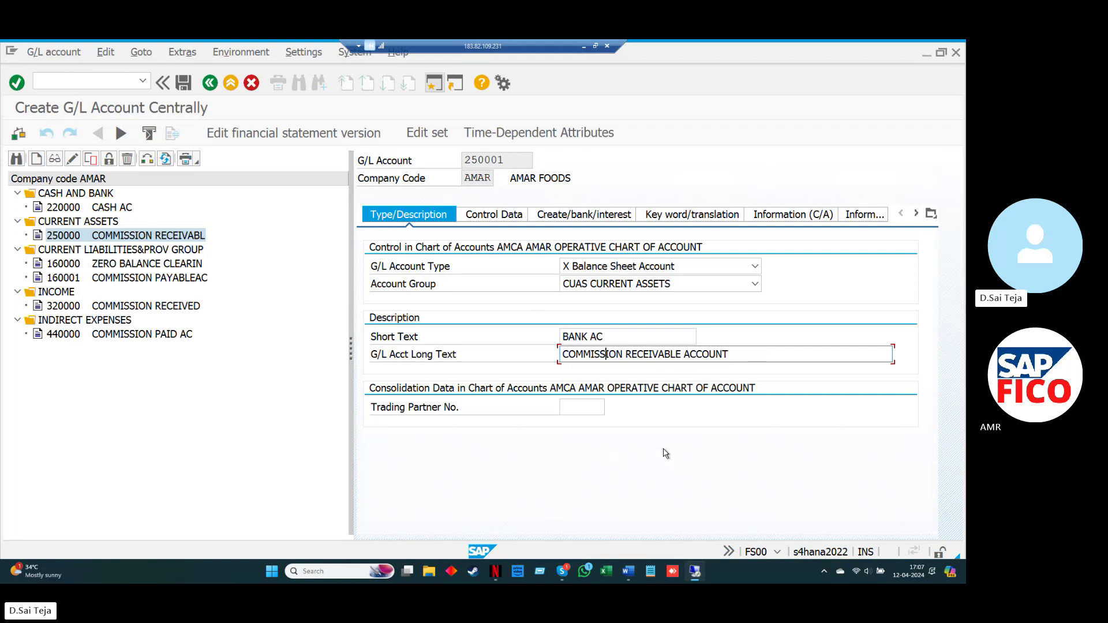
pyautogui.press('Right')
pyautogui.press('Right')
pyautogui.press('Right')
pyautogui.press('Right')
pyautogui.press('Right')
pyautogui.press('Right')
pyautogui.press('Right')
pyautogui.press('Right')
pyautogui.press('Right')
pyautogui.press('Right')
pyautogui.press('Right')
pyautogui.press('Right')
pyautogui.press('Right')
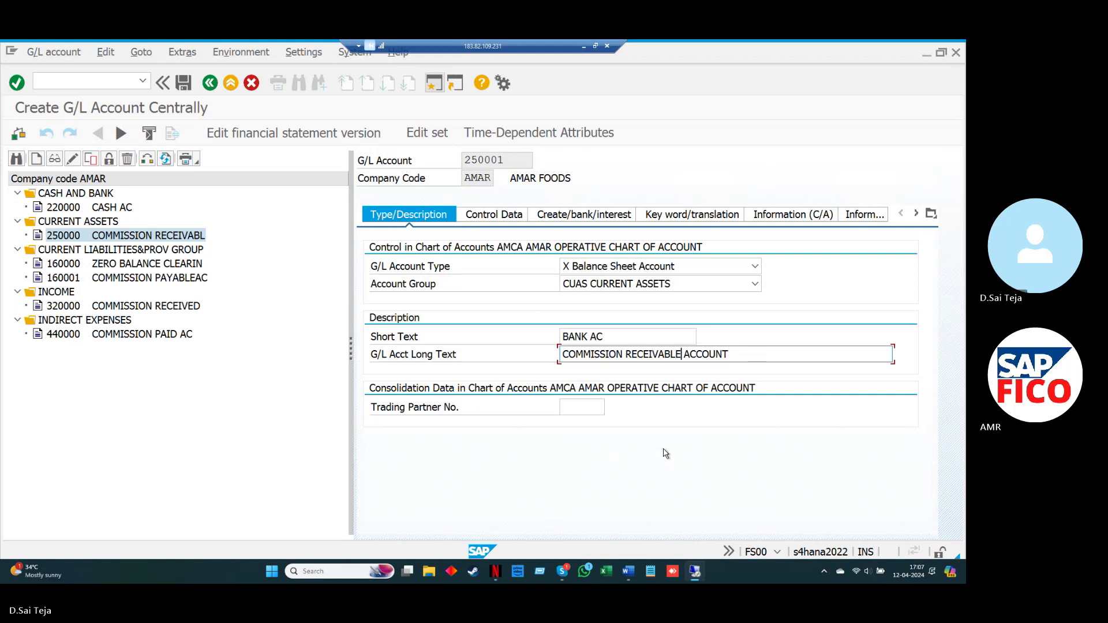
pyautogui.press('BackSpace')
pyautogui.press('BackSpace')
pyautogui.press('BackSpace')
pyautogui.press('BackSpace')
pyautogui.press('BackSpace')
pyautogui.press('BackSpace')
pyautogui.press('BackSpace')
pyautogui.press('BackSpace')
pyautogui.press('BackSpace')
pyautogui.press('BackSpace')
pyautogui.press('BackSpace')
pyautogui.press('BackSpace')
pyautogui.press('BackSpace')
pyautogui.press('BackSpace')
pyautogui.press('BackSpace')
pyautogui.press('BackSpace')
pyautogui.press('BackSpace')
pyautogui.press('BackSpace')
pyautogui.press('BackSpace')
pyautogui.press('BackSpace')
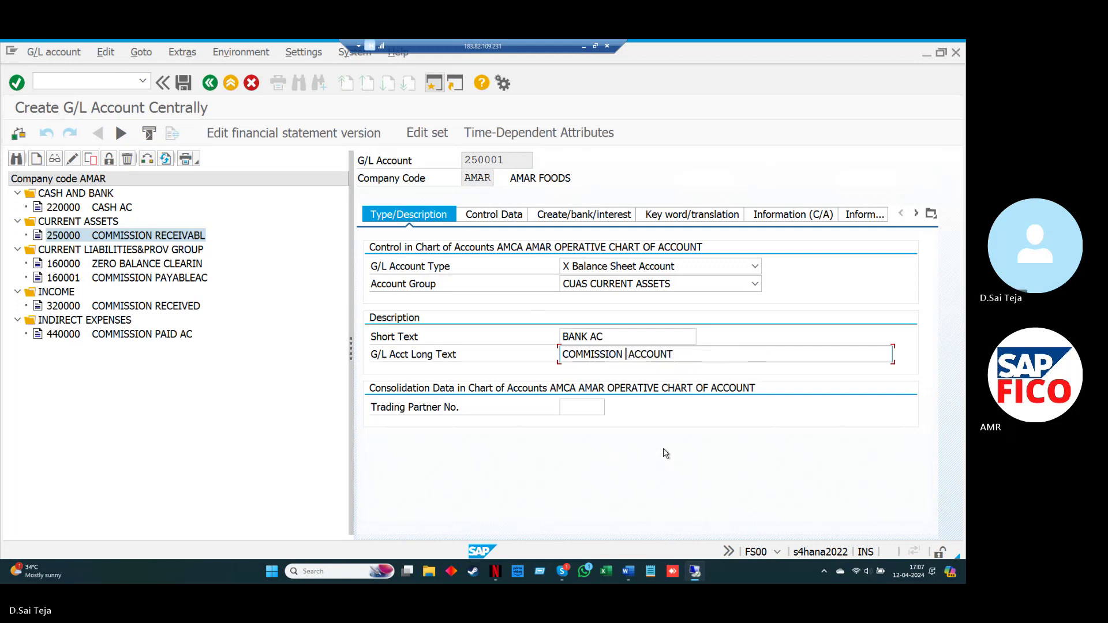
pyautogui.write('BANK')
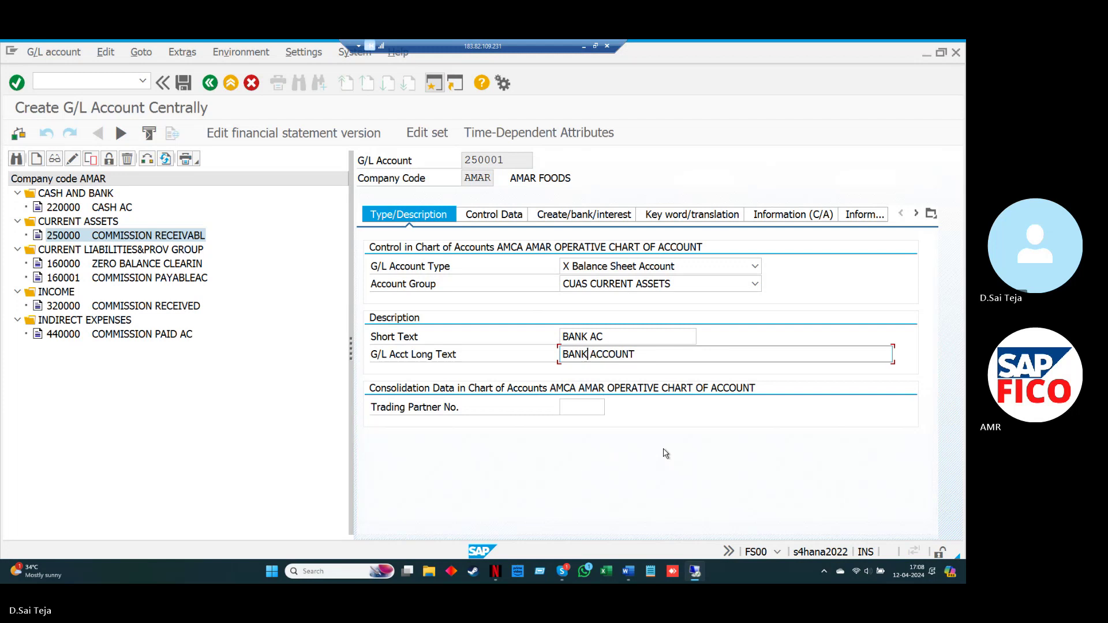
pyautogui.press('Right')
pyautogui.press('Right')
pyautogui.press('Right')
pyautogui.press('Right')
pyautogui.press('Right')
pyautogui.press('Right')
# Step: Review the document creation and control data of account 250001 and deselect Open Item Management
pyautogui.click(526, 220)
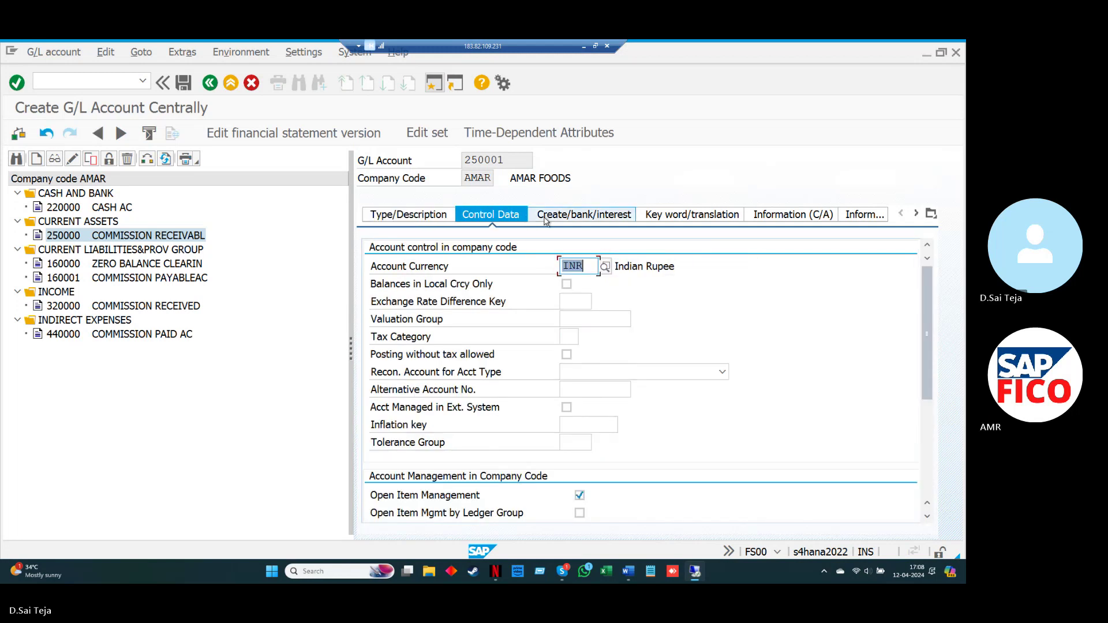
pyautogui.click(545, 220)
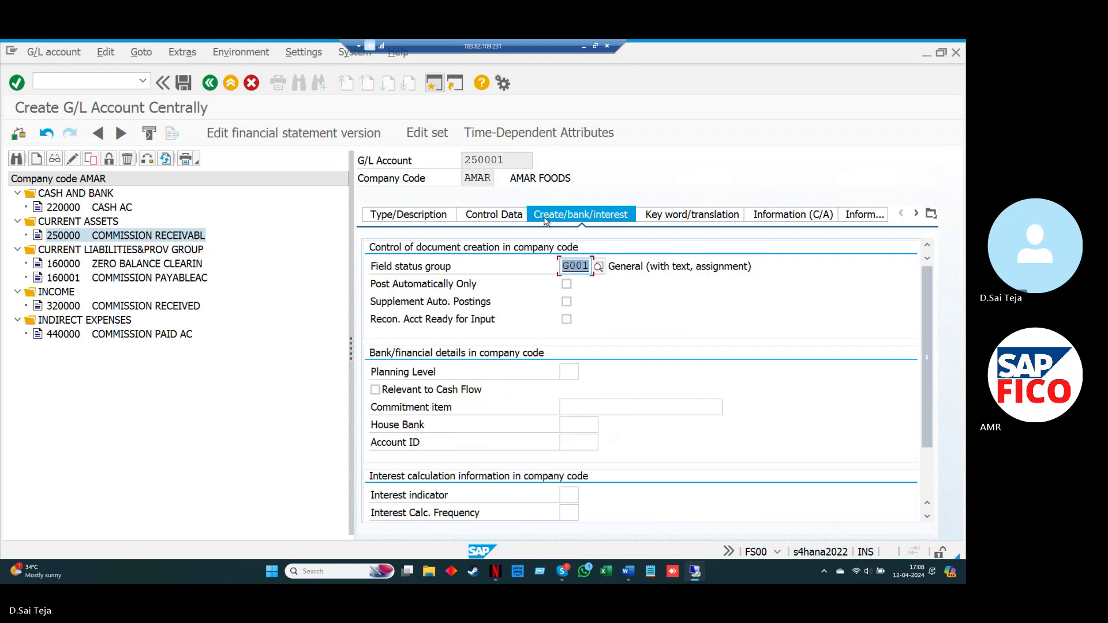
pyautogui.click(495, 216)
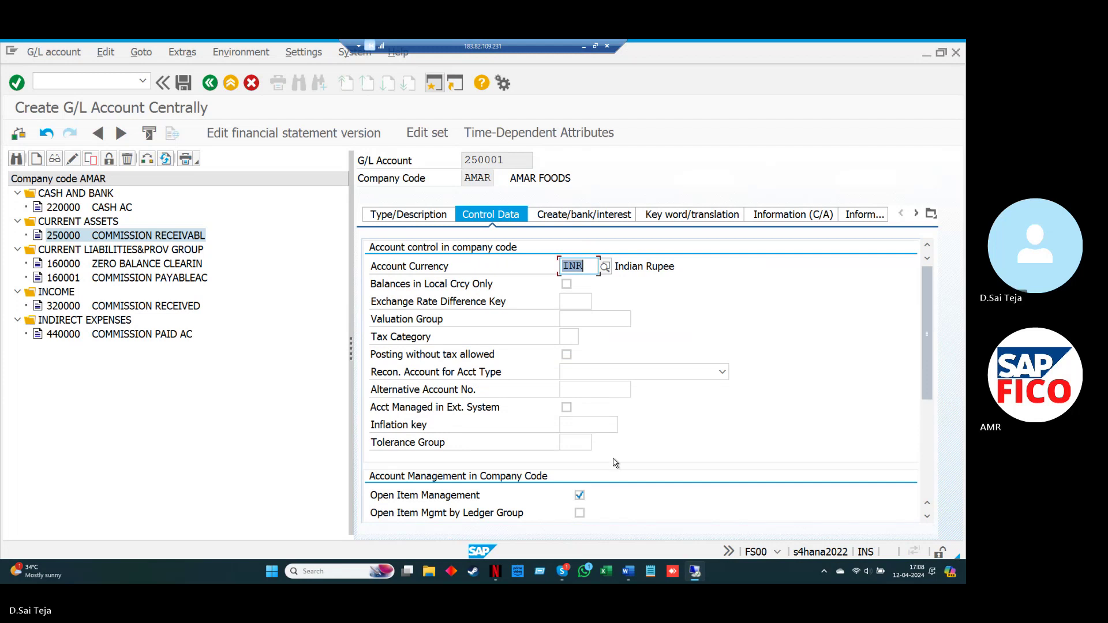
pyautogui.click(579, 495)
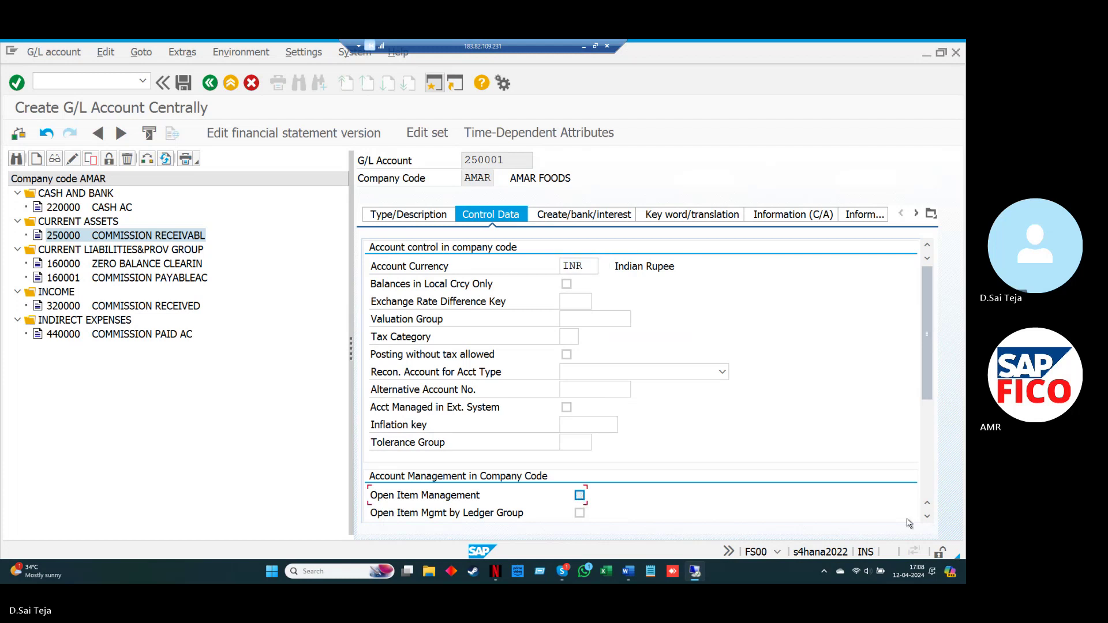
pyautogui.click(927, 516)
pyautogui.click(927, 516)
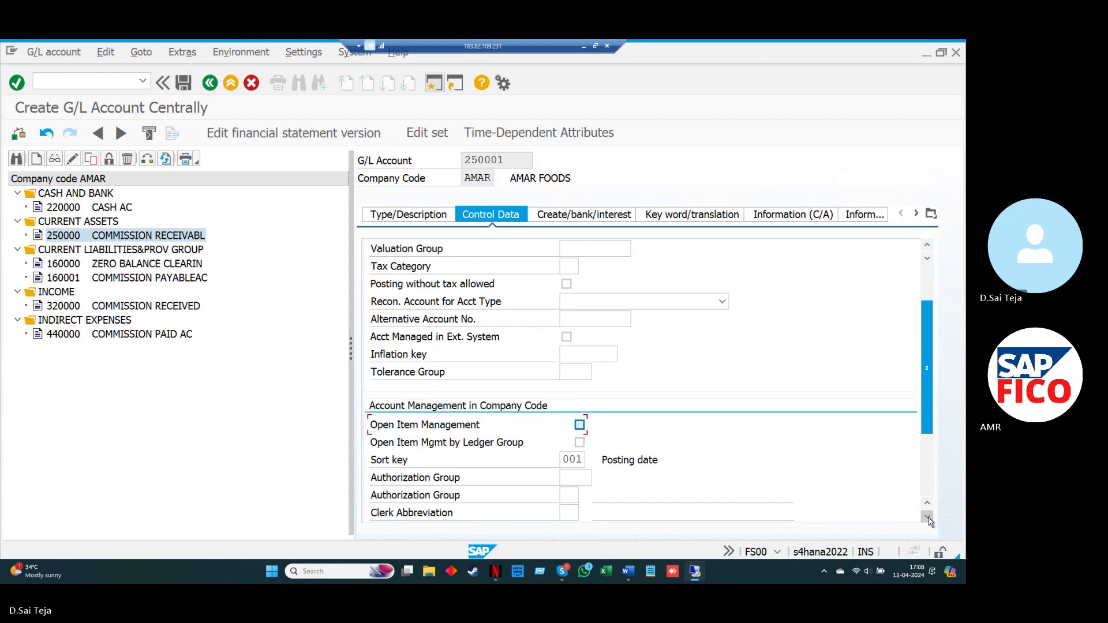
pyautogui.click(927, 518)
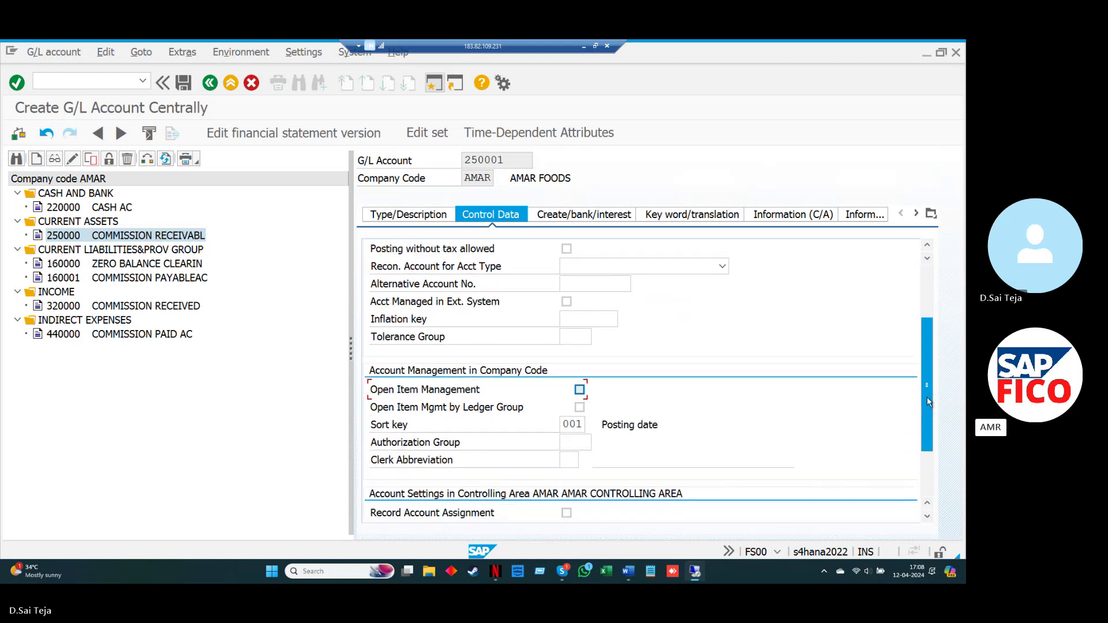
pyautogui.moveTo(926, 397); pyautogui.dragTo(927, 327)
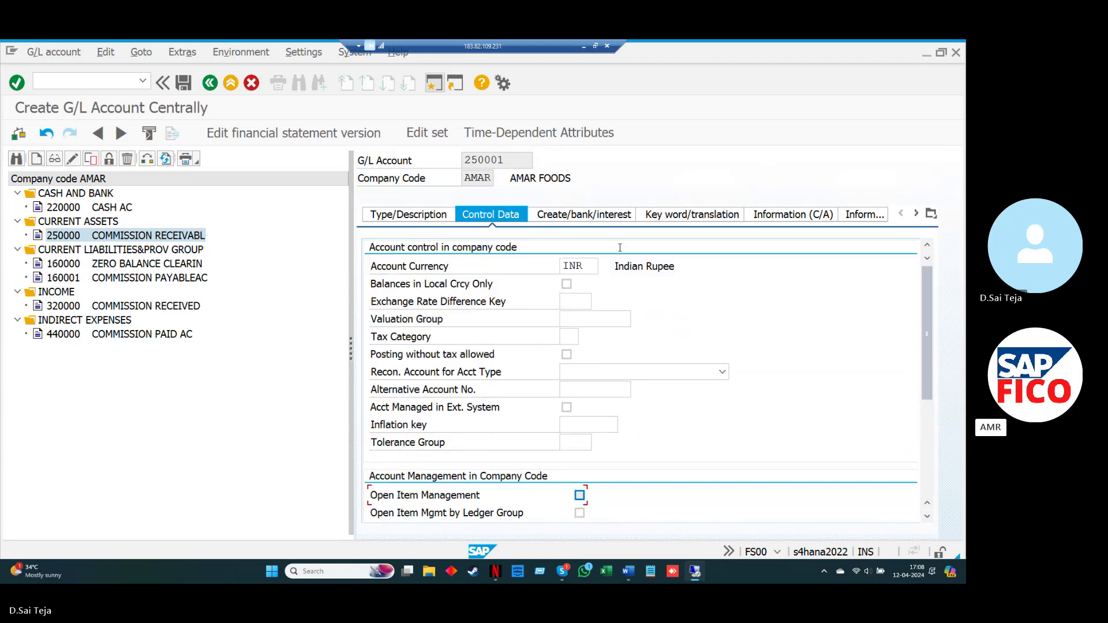
# Step: Check the document creation data of account 250001, save the account despite the warning, and return to its type and description data
pyautogui.click(604, 216)
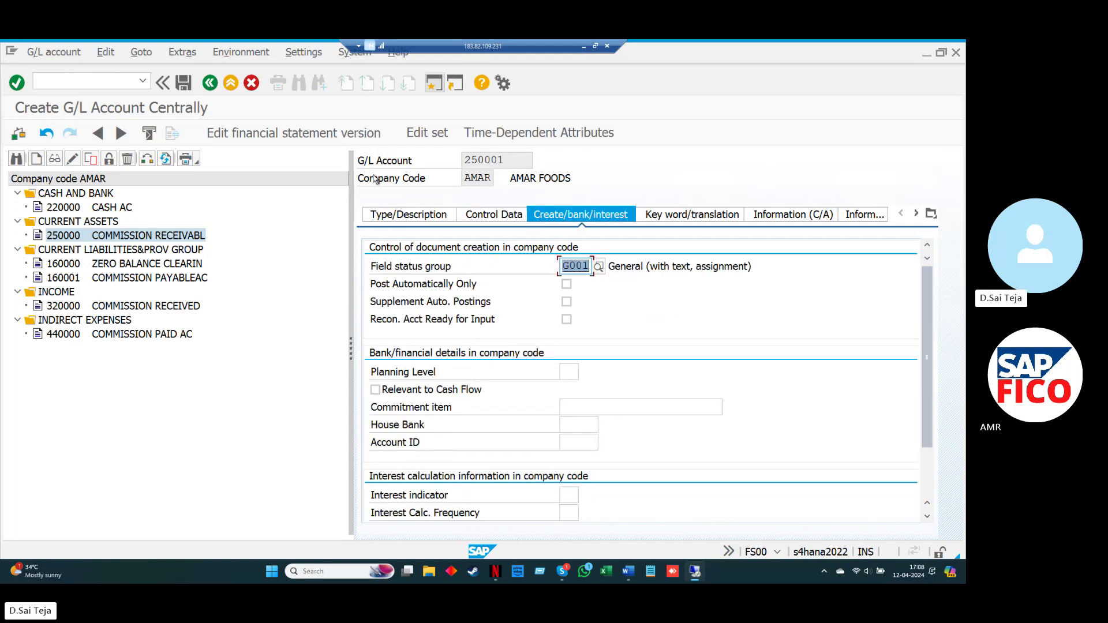
pyautogui.click(184, 84)
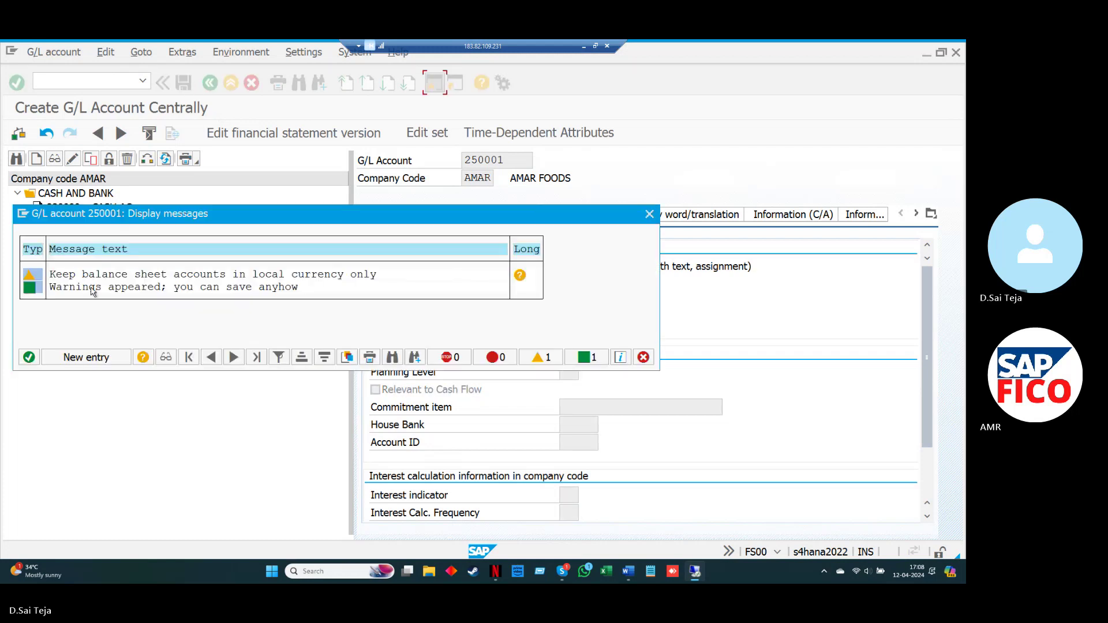
pyautogui.click(29, 357)
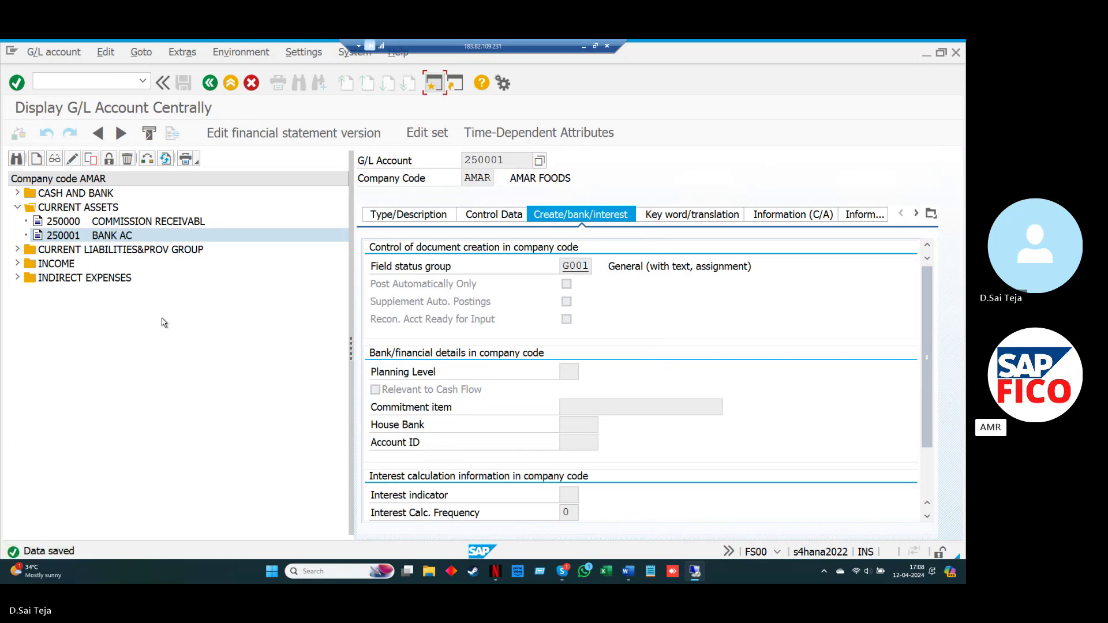
pyautogui.click(398, 224)
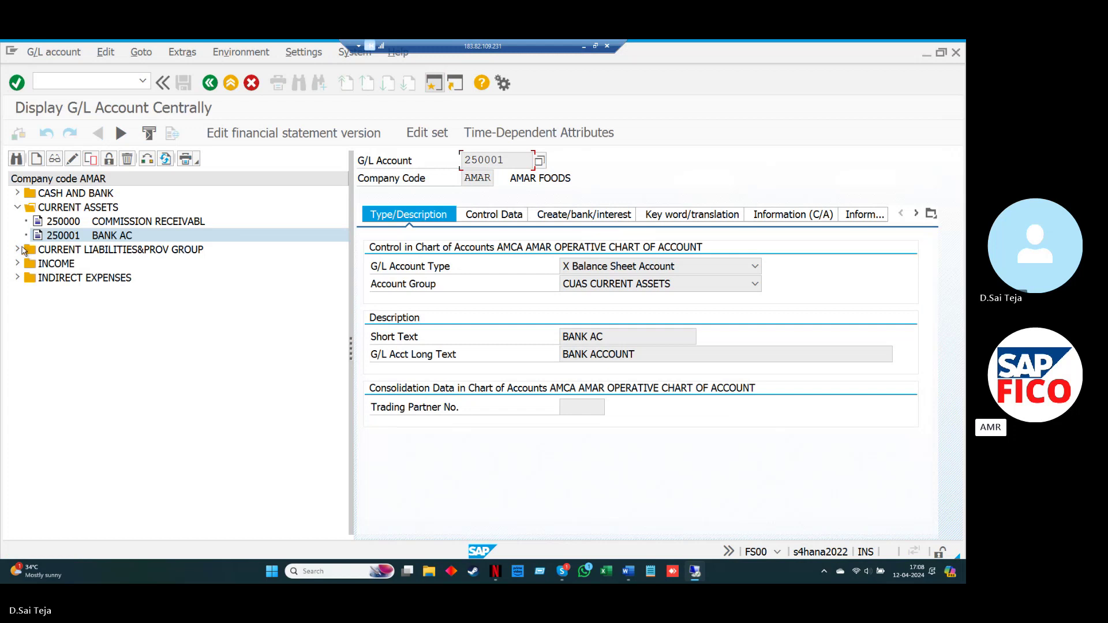
# Step: Copy the commission paid account 440000 under Indirect Expenses to a new G/L account 440001 in company code AMAR
pyautogui.click(18, 278)
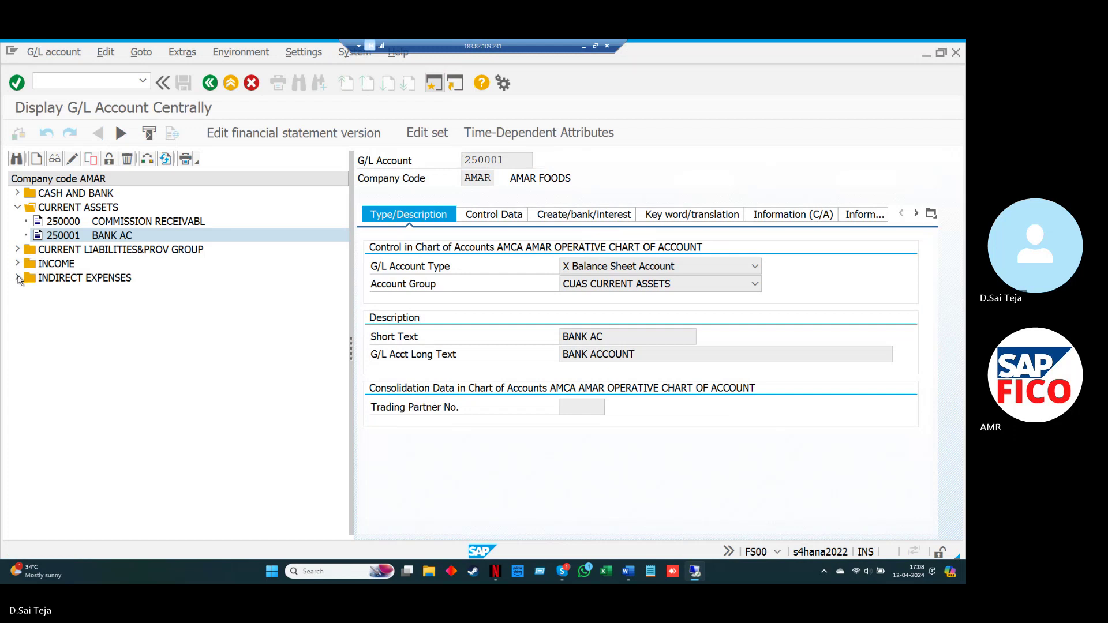
pyautogui.click(18, 264)
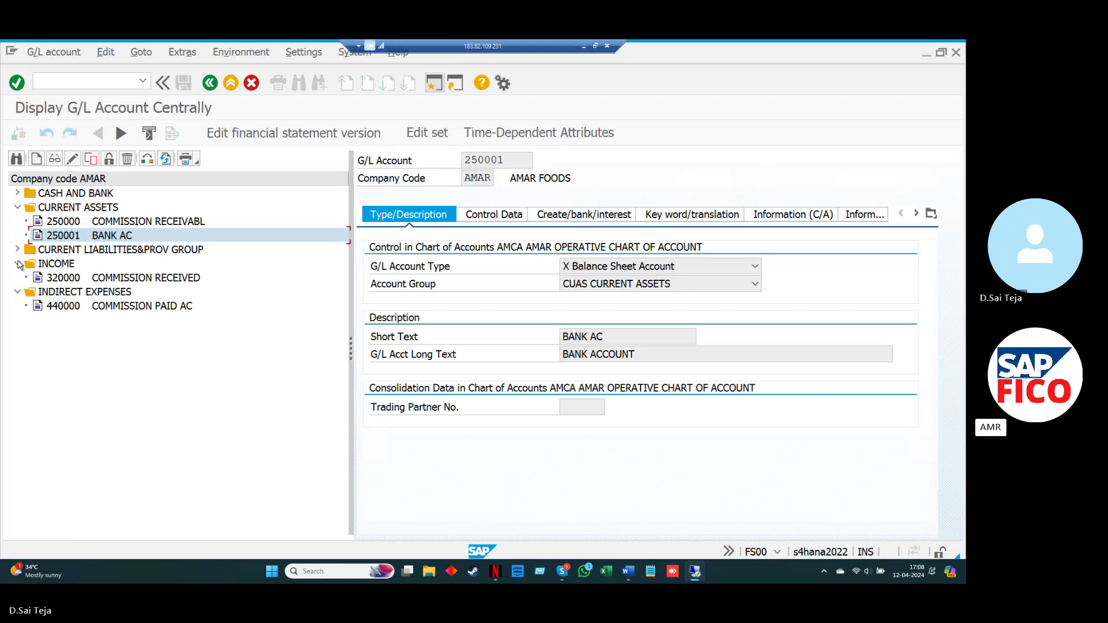
pyautogui.click(18, 251)
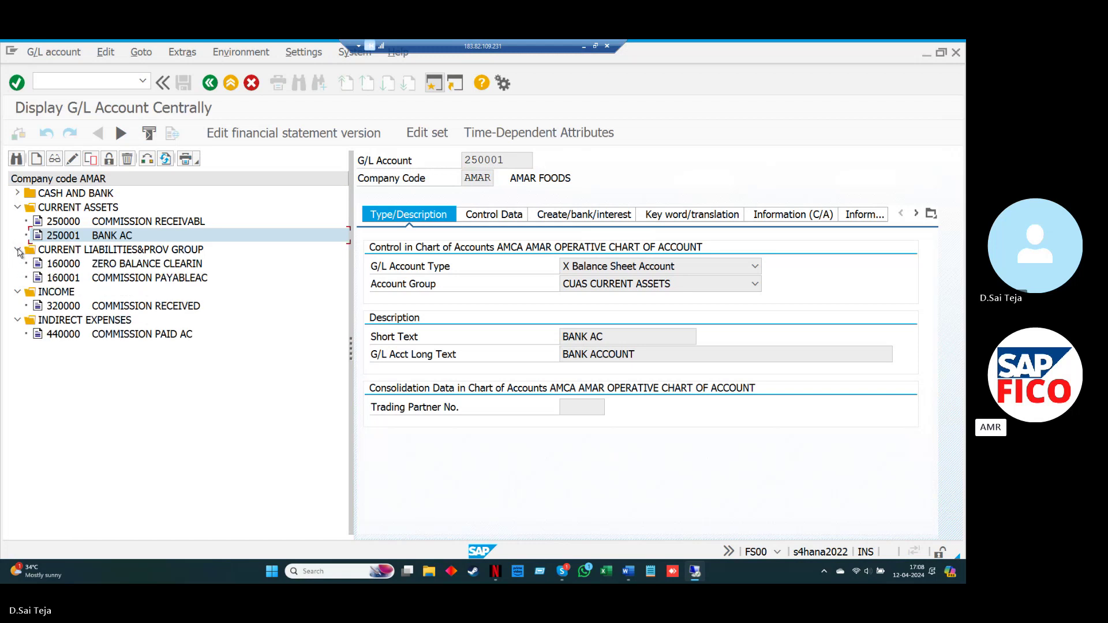
pyautogui.click(18, 194)
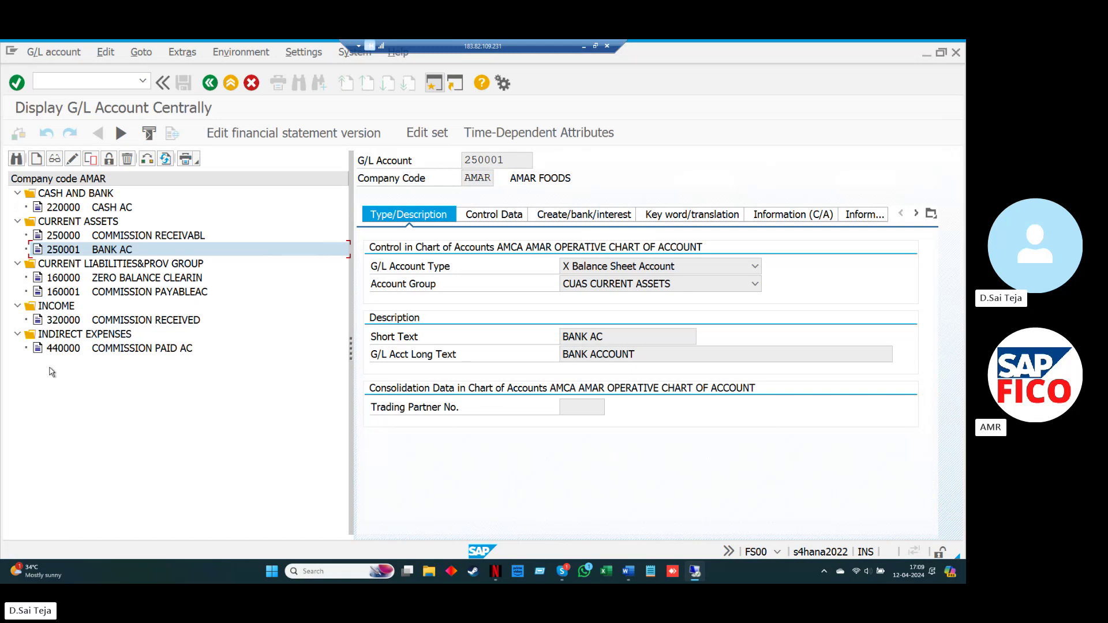
pyautogui.click(50, 350)
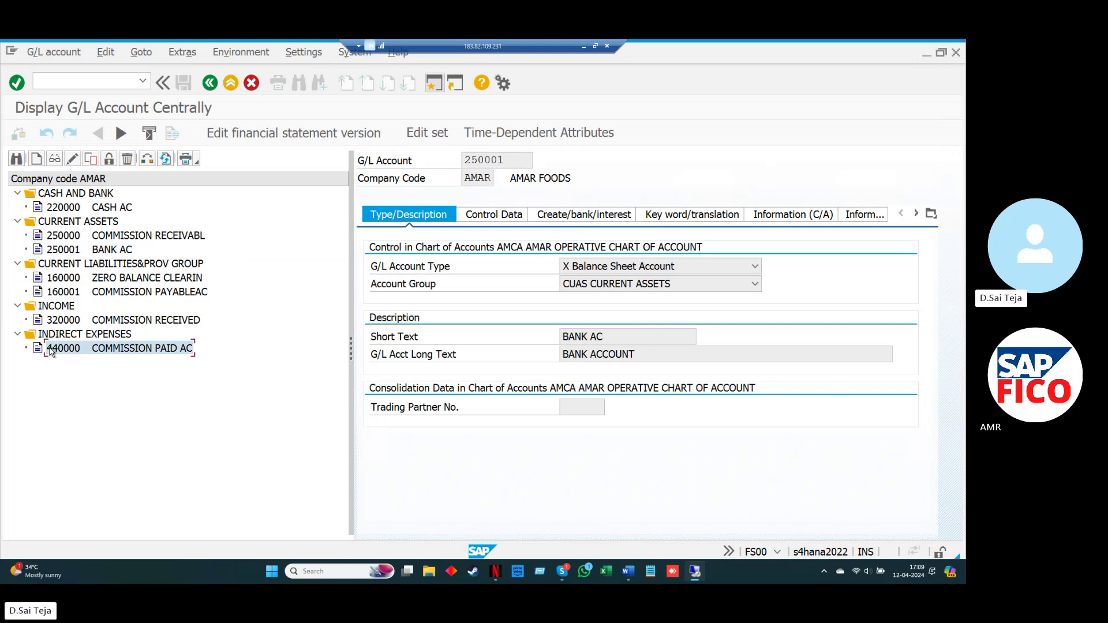
pyautogui.click(90, 159)
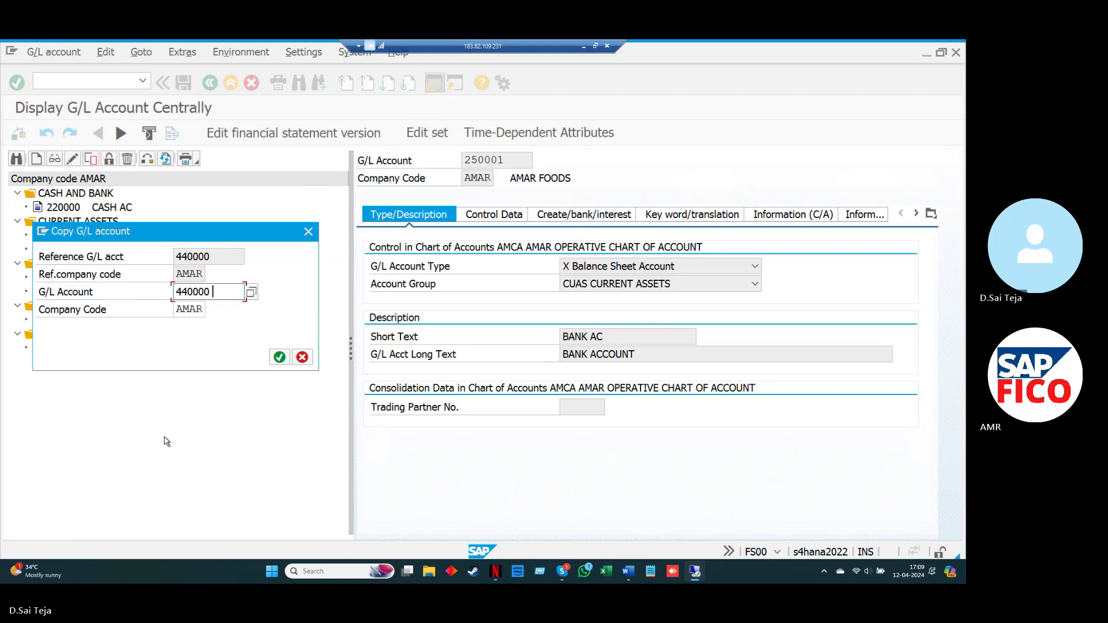
pyautogui.press('BackSpace')
pyautogui.press('BackSpace')
pyautogui.write('1')
pyautogui.press('Return')
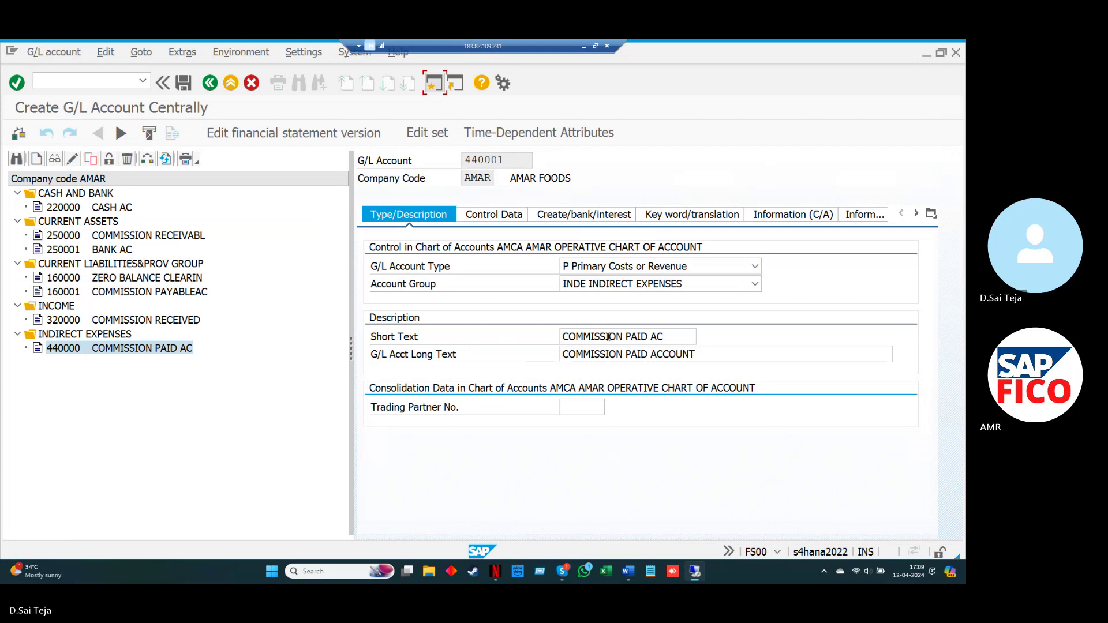
# Step: Change the short text of G/L account 440001 to RENT AC
pyautogui.click(649, 339)
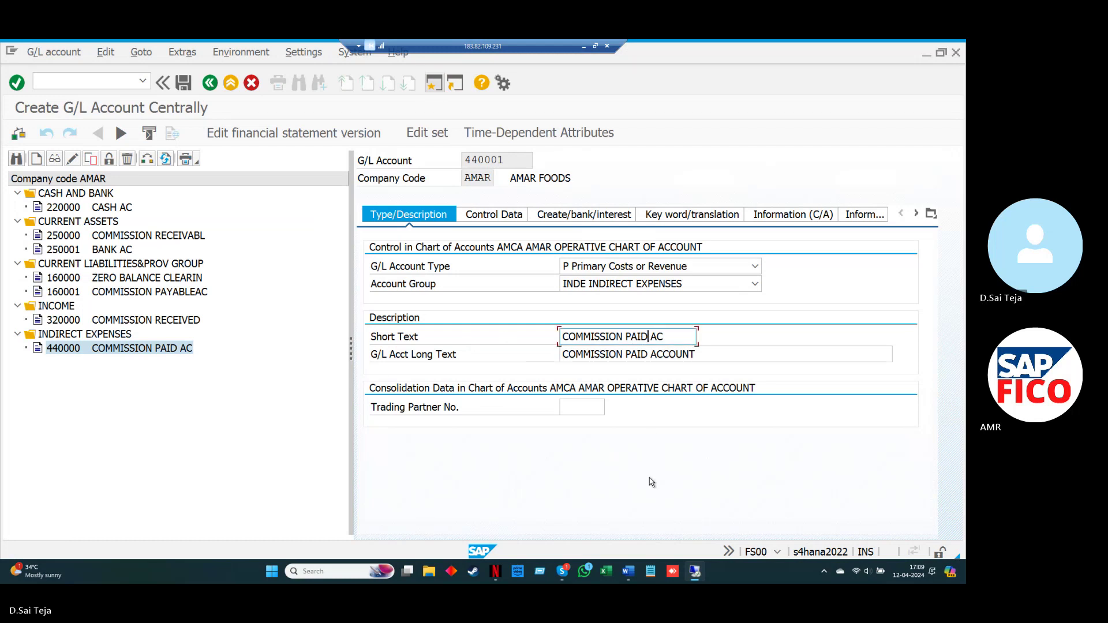
pyautogui.press('BackSpace')
pyautogui.press('BackSpace')
pyautogui.press('BackSpace')
pyautogui.press('BackSpace')
pyautogui.press('BackSpace')
pyautogui.press('BackSpace')
pyautogui.press('BackSpace')
pyautogui.press('BackSpace')
pyautogui.press('BackSpace')
pyautogui.press('BackSpace')
pyautogui.press('BackSpace')
pyautogui.press('BackSpace')
pyautogui.press('BackSpace')
pyautogui.press('BackSpace')
pyautogui.press('BackSpace')
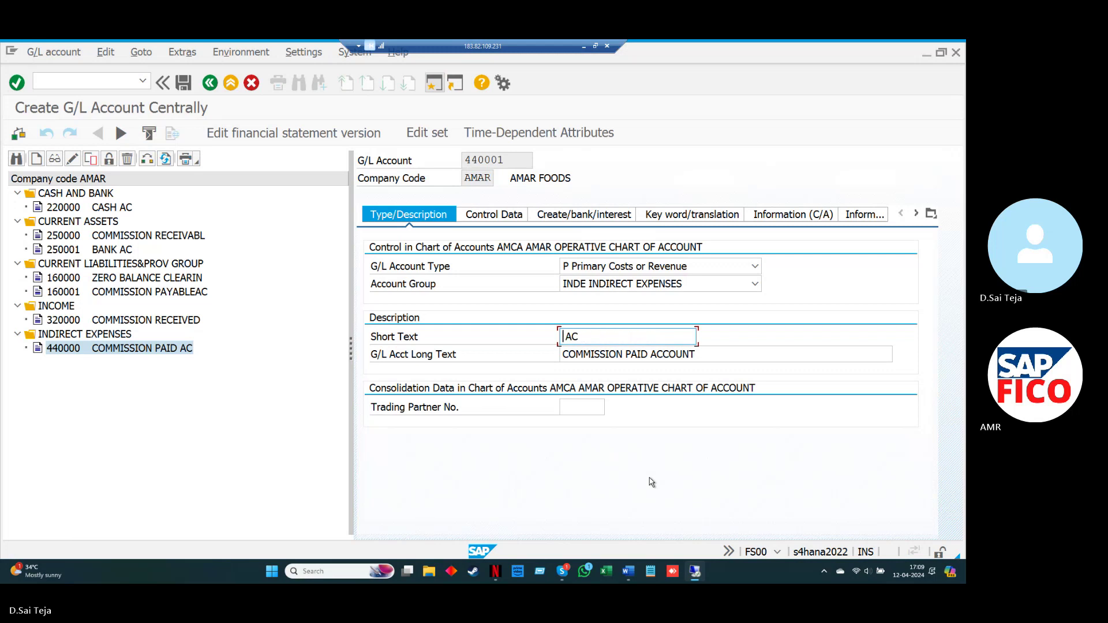
pyautogui.write('RENT')
# Step: Change the long text of G/L account 440001 to RENT ACCOUNT
pyautogui.press('Down')
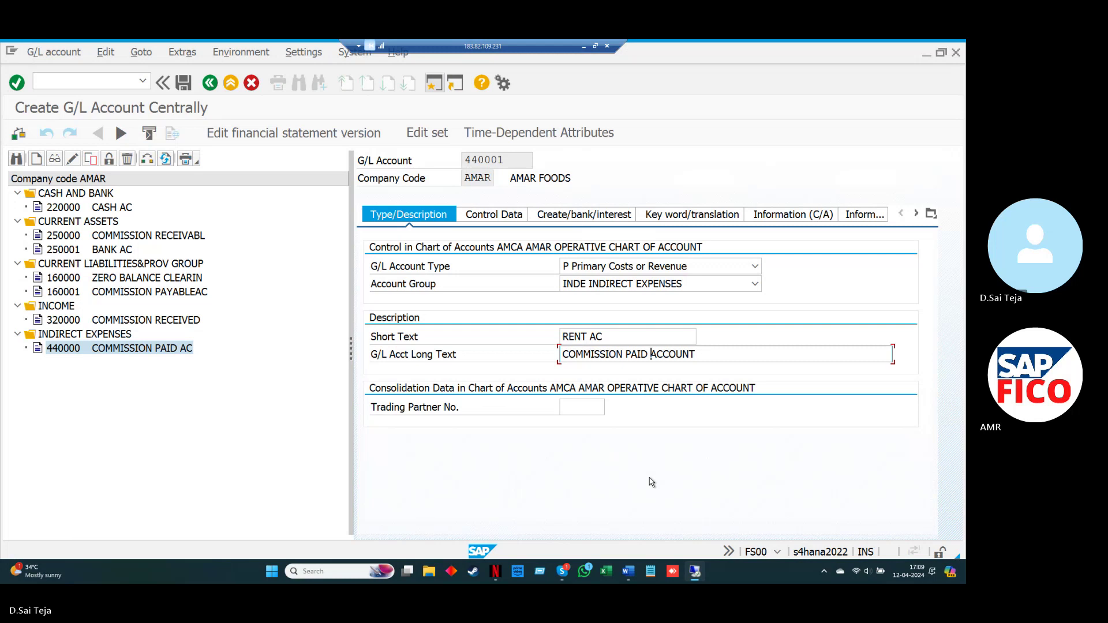
pyautogui.press('BackSpace')
pyautogui.press('BackSpace')
pyautogui.press('BackSpace')
pyautogui.press('BackSpace')
pyautogui.press('BackSpace')
pyautogui.press('BackSpace')
pyautogui.press('BackSpace')
pyautogui.press('BackSpace')
pyautogui.press('BackSpace')
pyautogui.press('BackSpace')
pyautogui.press('BackSpace')
pyautogui.press('BackSpace')
pyautogui.press('BackSpace')
pyautogui.press('BackSpace')
pyautogui.press('BackSpace')
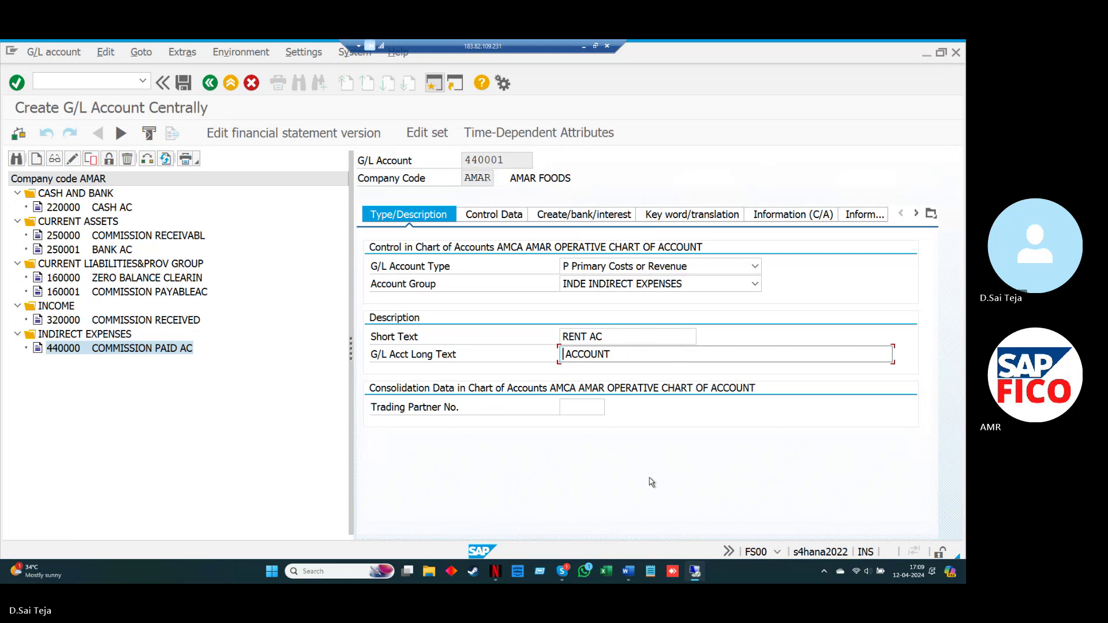
pyautogui.write('RENT')
# Step: Set the field status group of account 440001 to G001, General (with text, assignment), and save the account
pyautogui.click(524, 221)
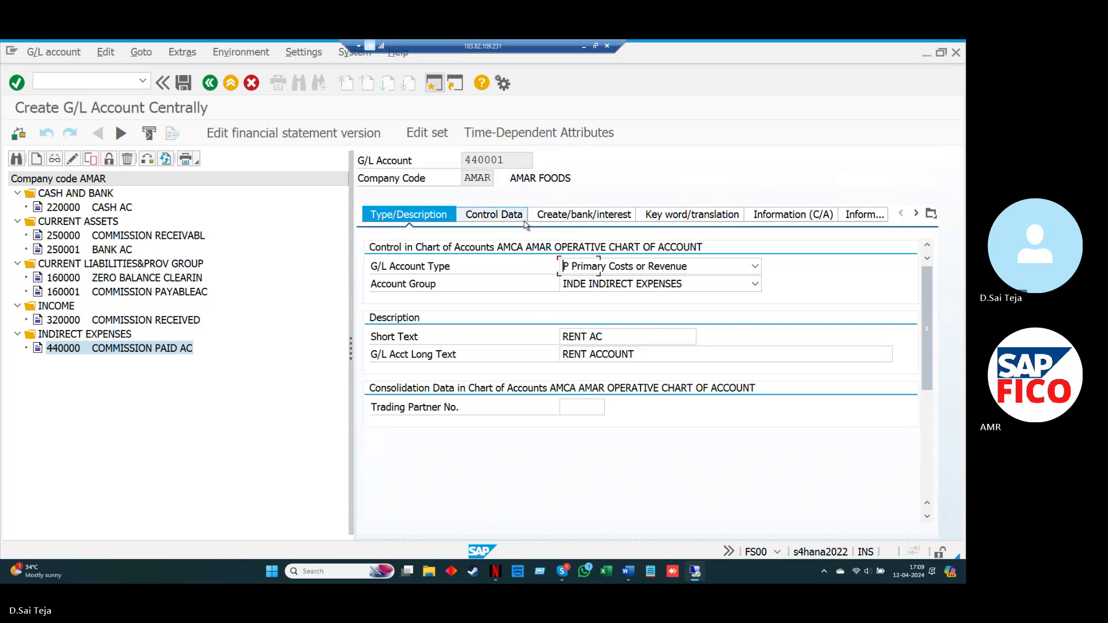
pyautogui.click(540, 222)
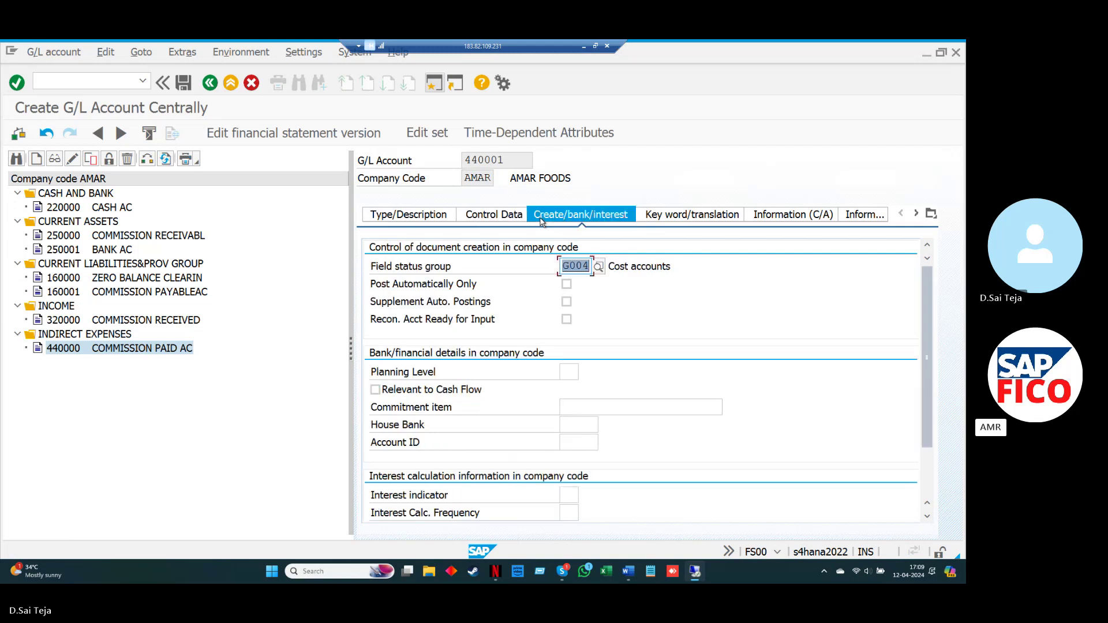
pyautogui.click(599, 267)
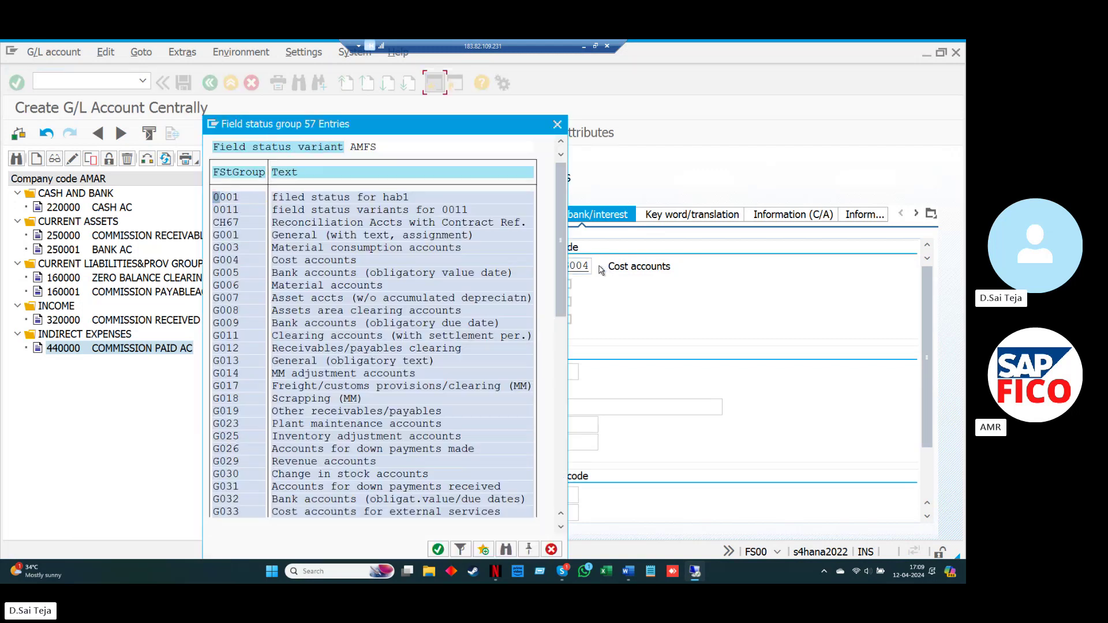
pyautogui.doubleClick(249, 237)
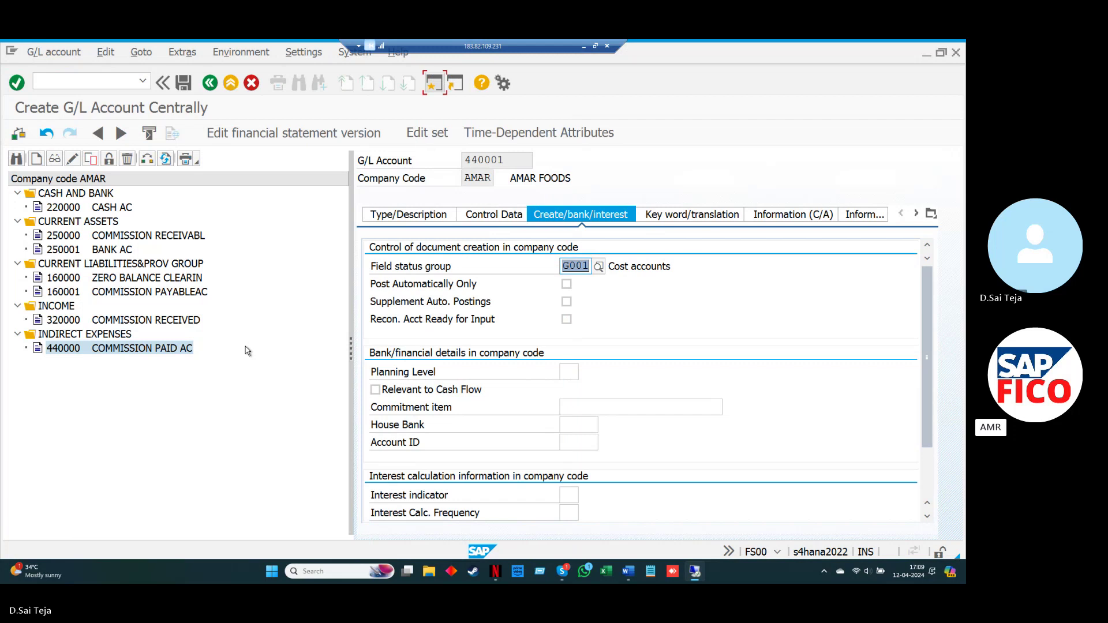
pyautogui.click(182, 86)
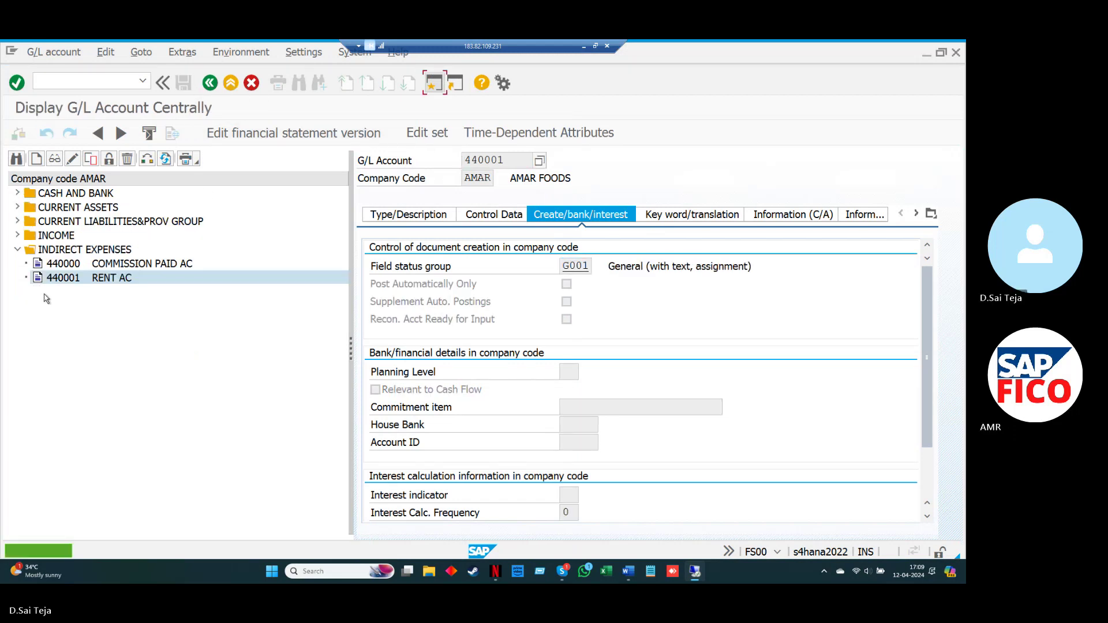
pyautogui.click(18, 251)
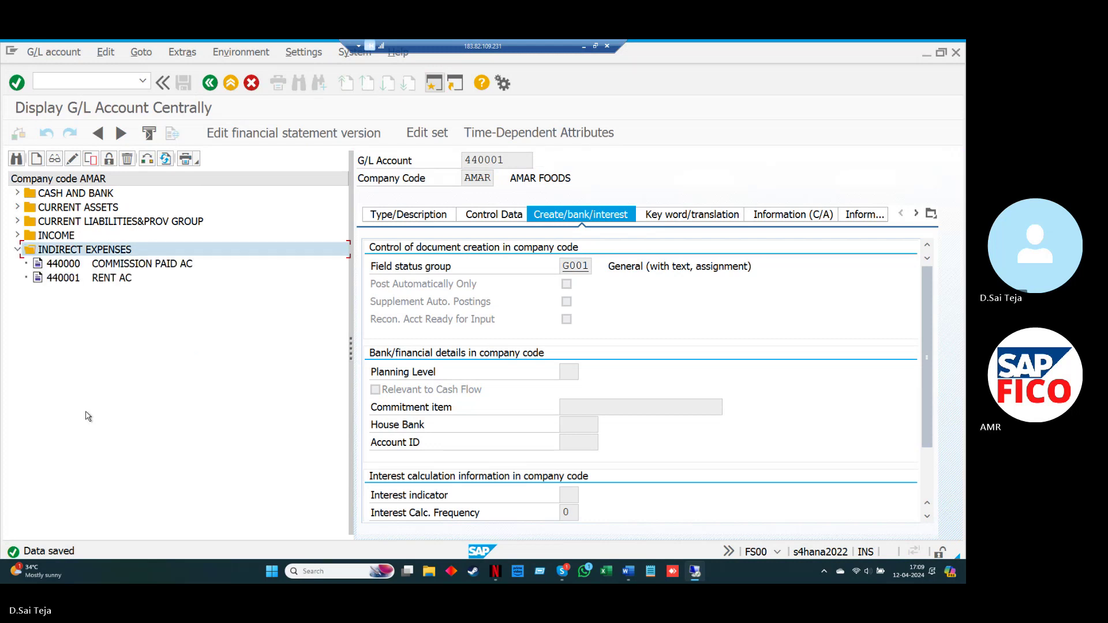
# Step: Leave the G/L account maintenance and start transaction FB50 to enter a G/L account document
pyautogui.press('F3')
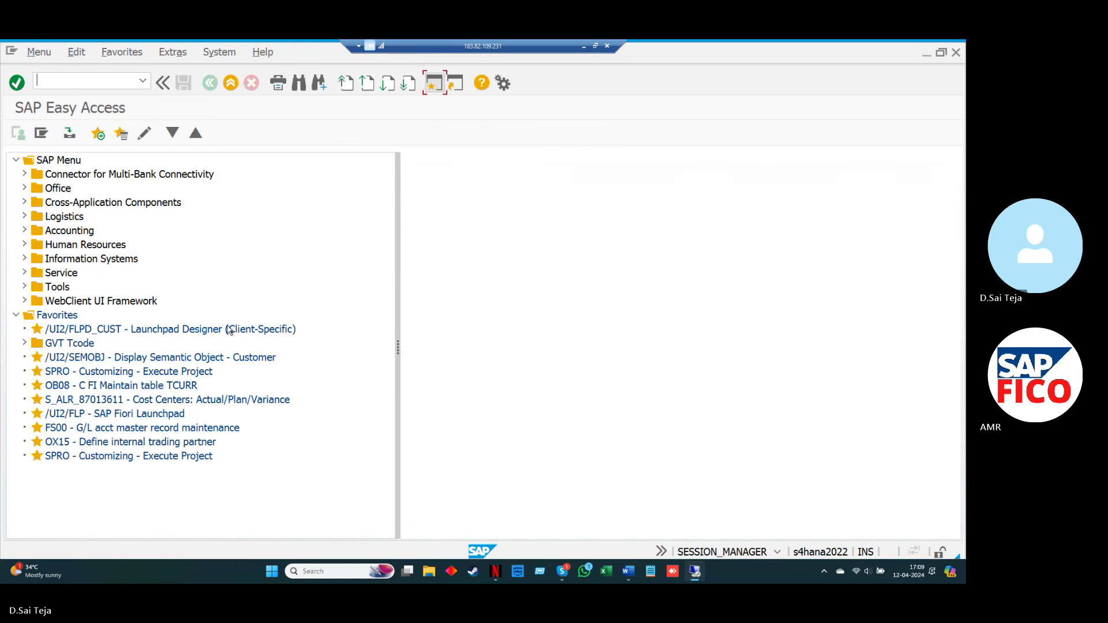
pyautogui.write('FB50')
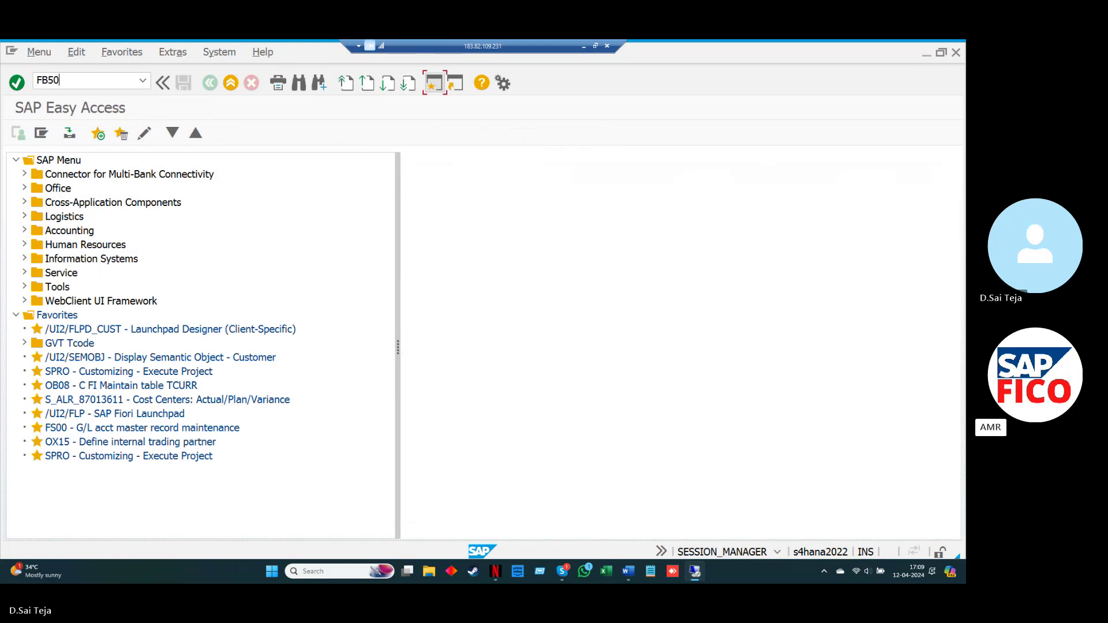
pyautogui.press('Return')
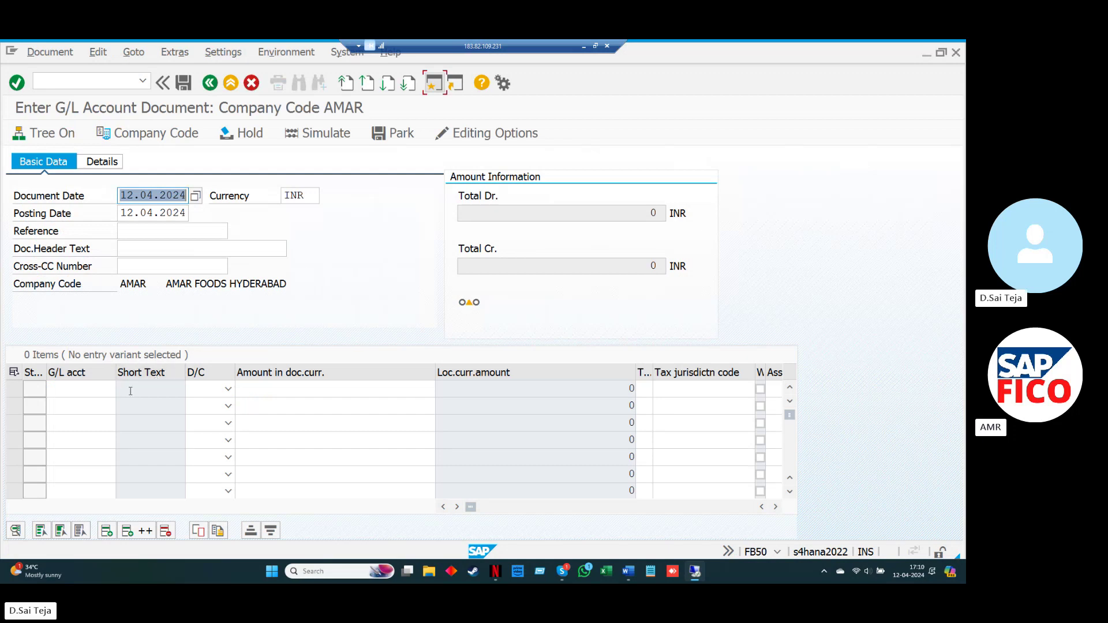
# Step: Look up the rent account 440001 in chart of accounts AMCA and enter it in the first line item
pyautogui.click(113, 393)
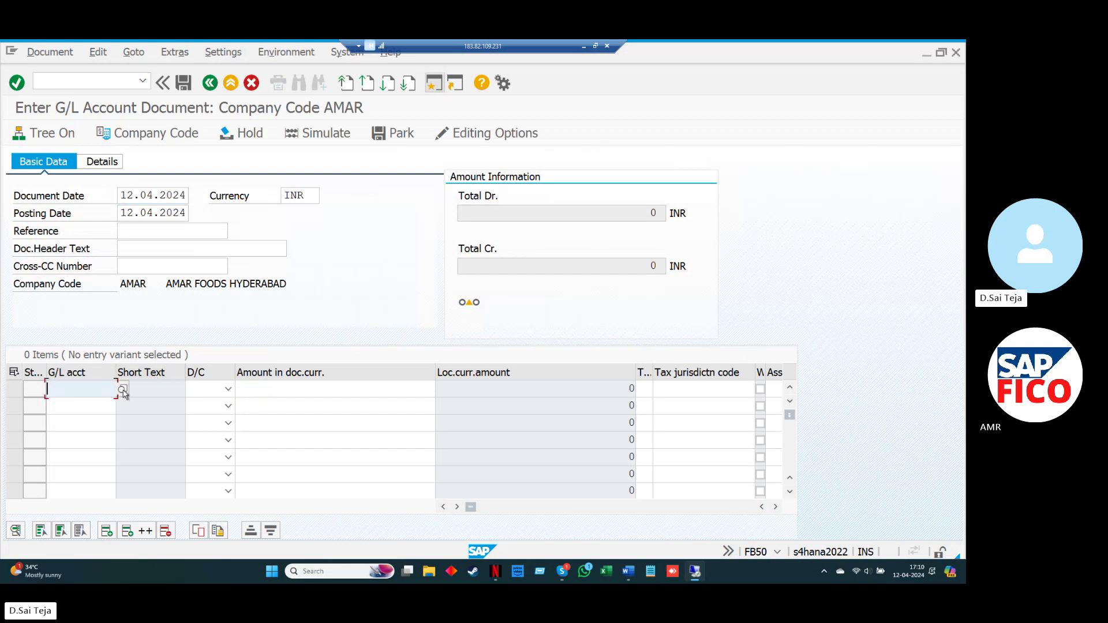
pyautogui.press('F4')
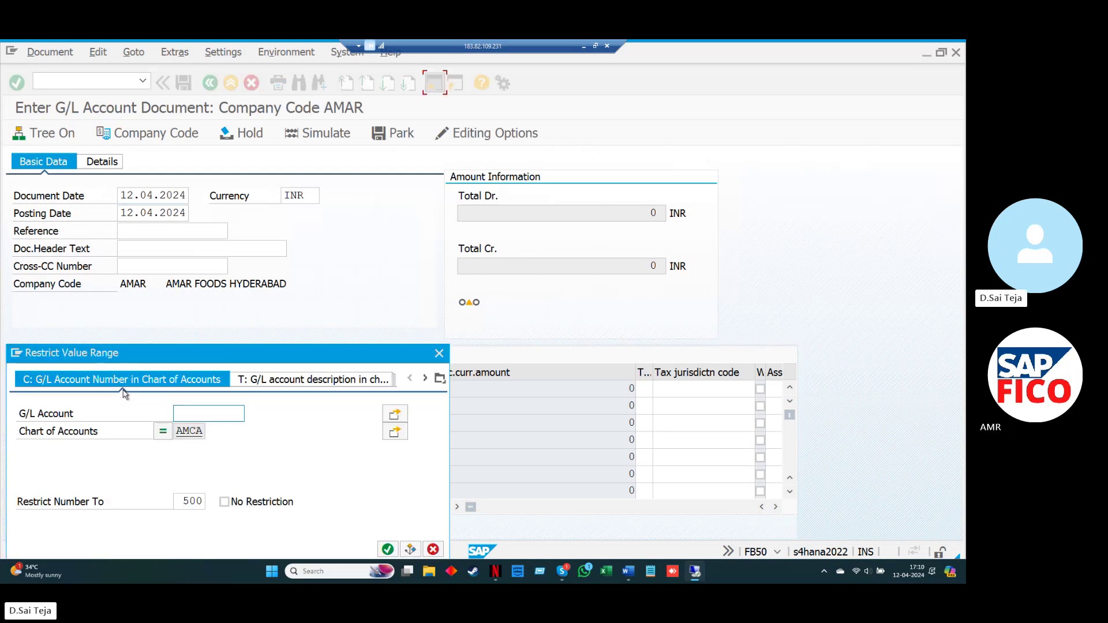
pyautogui.click(387, 549)
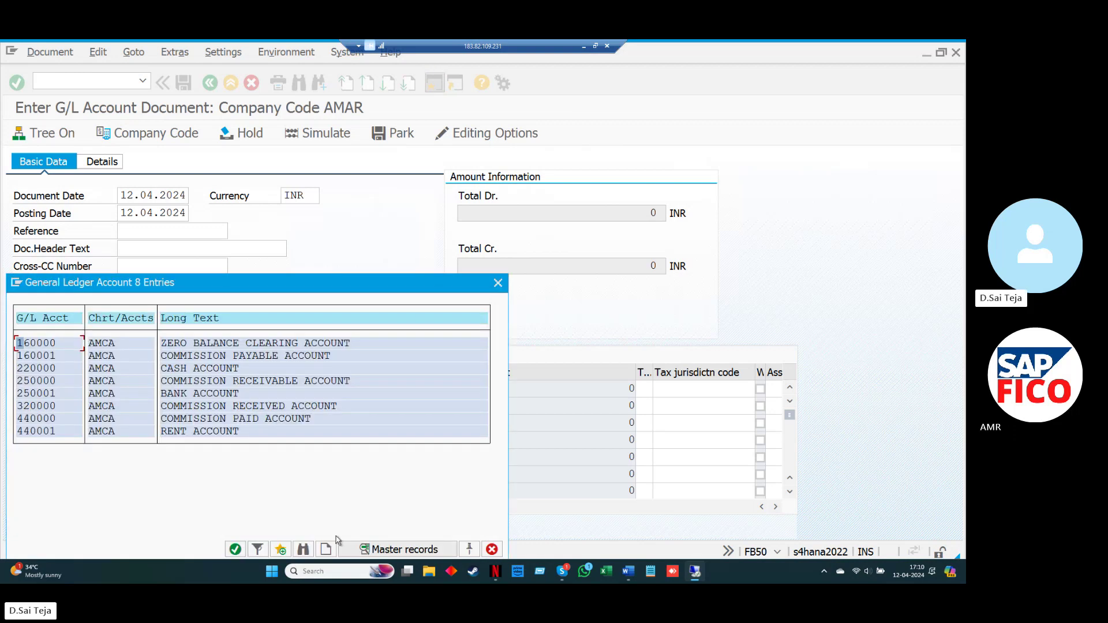
pyautogui.click(75, 434)
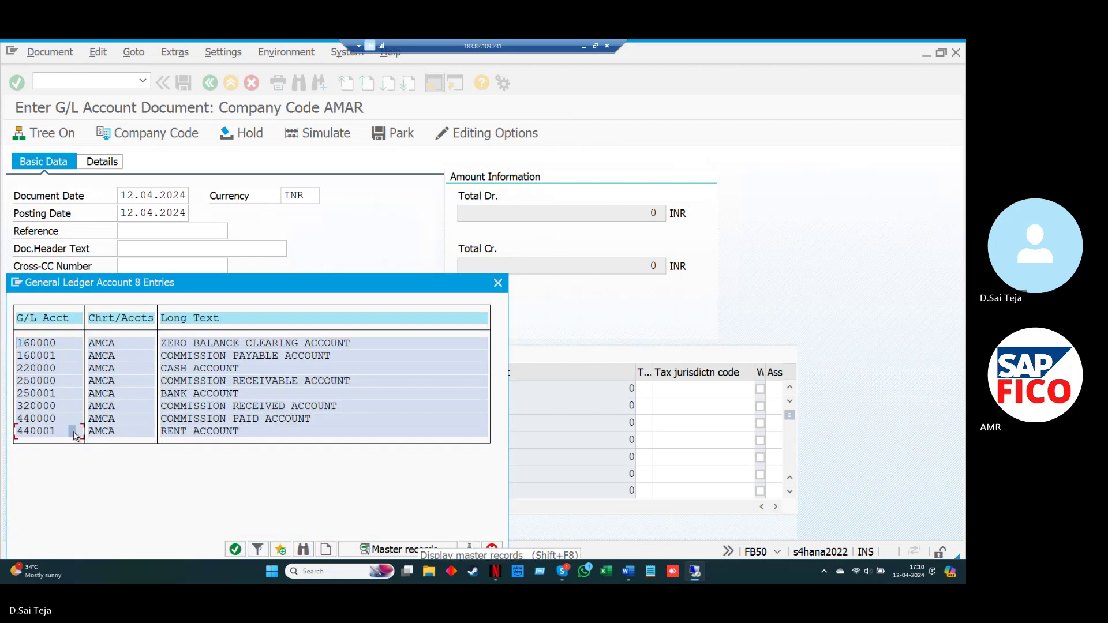
pyautogui.doubleClick(75, 434)
# Step: Look up the bank account 250001 and enter it in the second line item
pyautogui.click(88, 411)
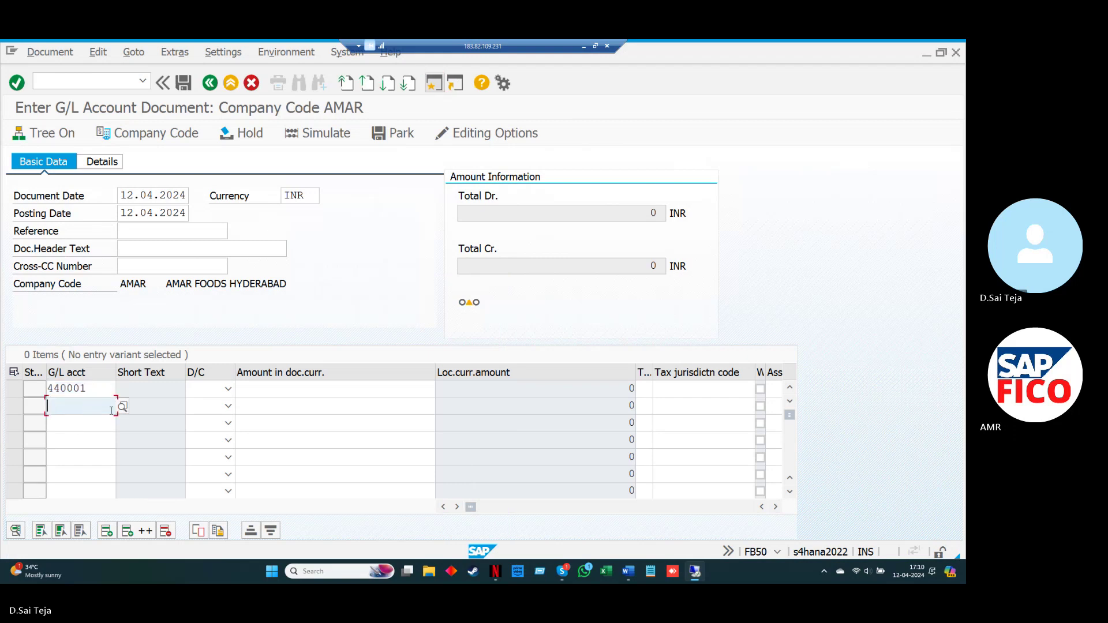
pyautogui.click(124, 408)
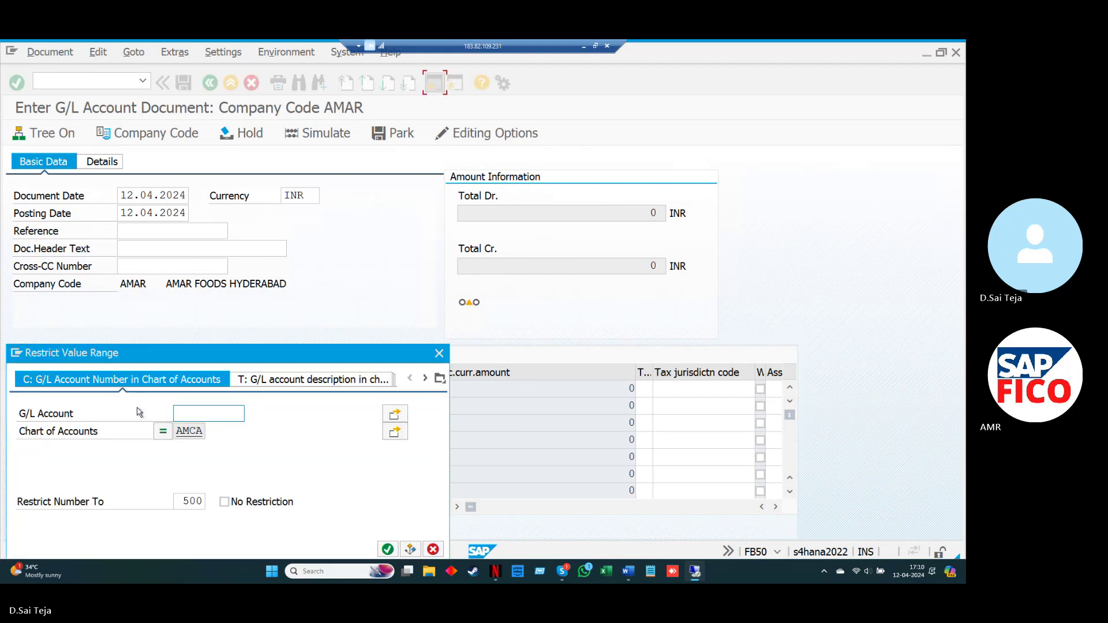
pyautogui.click(387, 550)
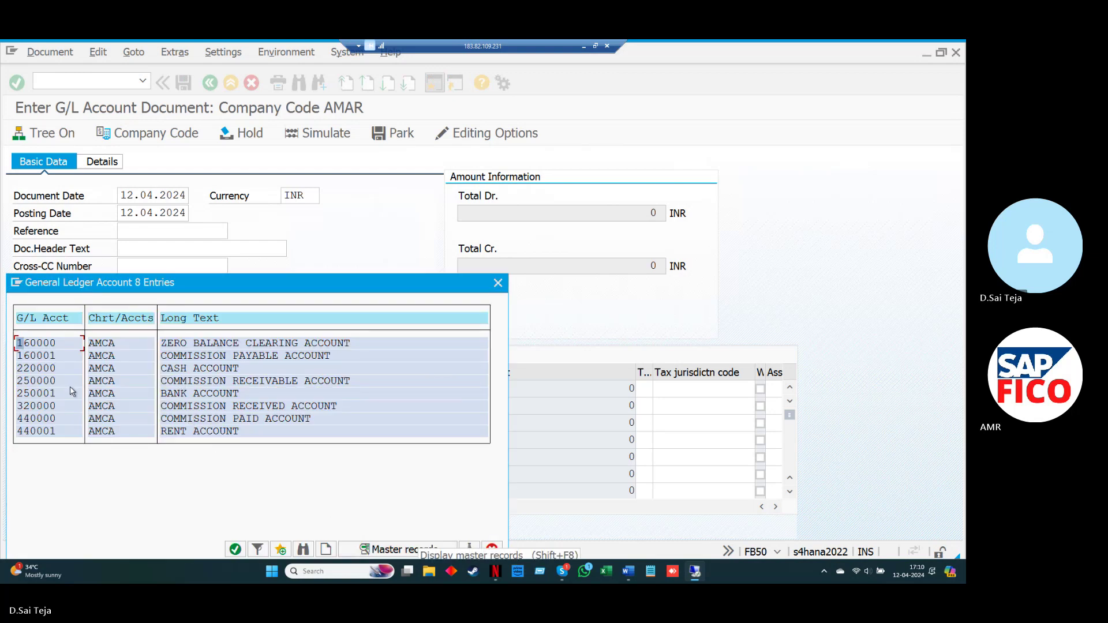
pyautogui.doubleClick(70, 392)
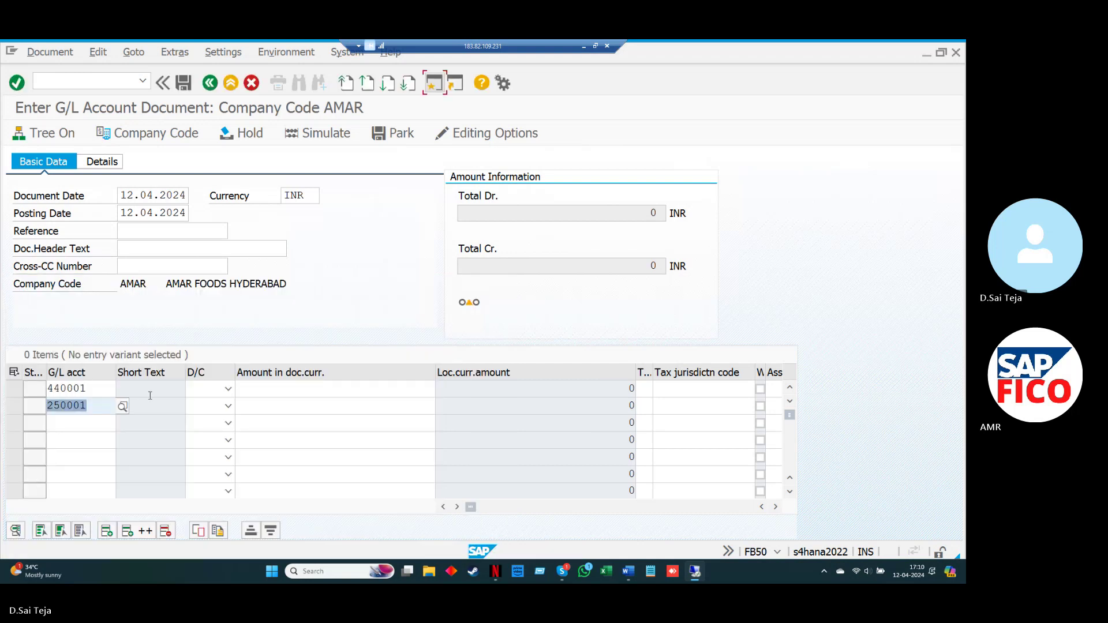
# Step: Mark the rent account line 440001 as debit (S) and the bank account line 250001 as credit (H)
pyautogui.press('Up')
pyautogui.press('Tab')
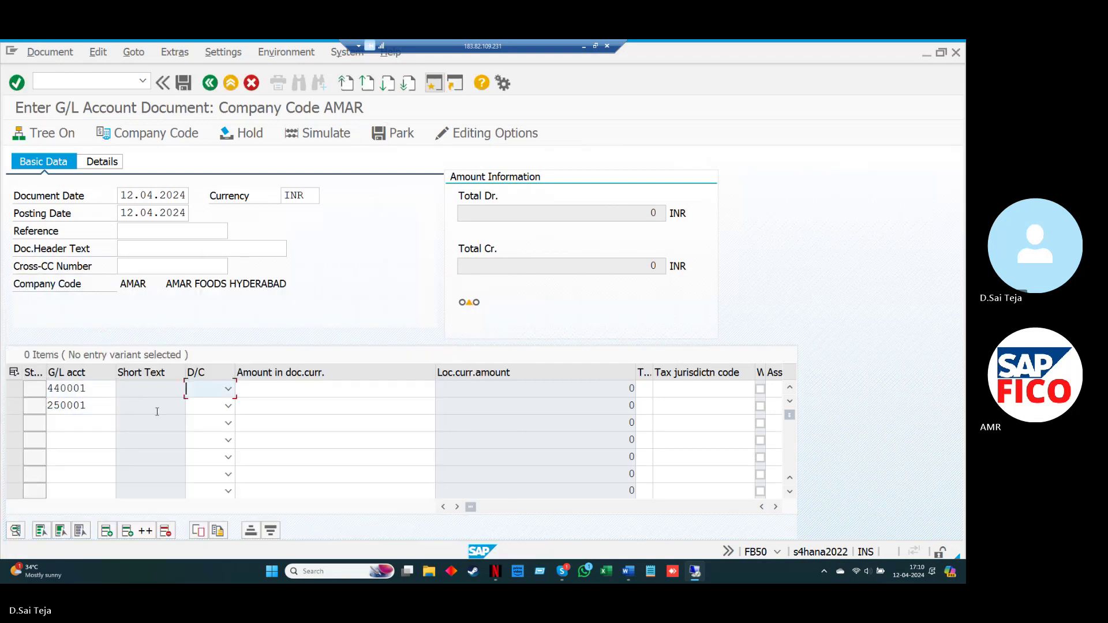
pyautogui.press('s')
pyautogui.press('Down')
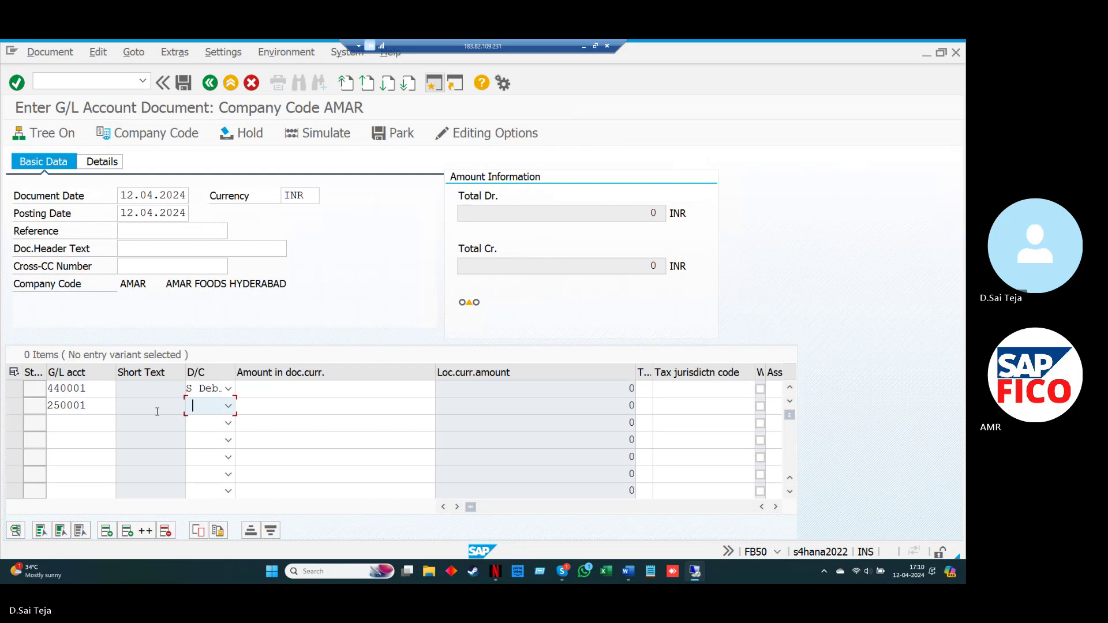
pyautogui.press('h')
pyautogui.press('Up')
pyautogui.press('Tab')
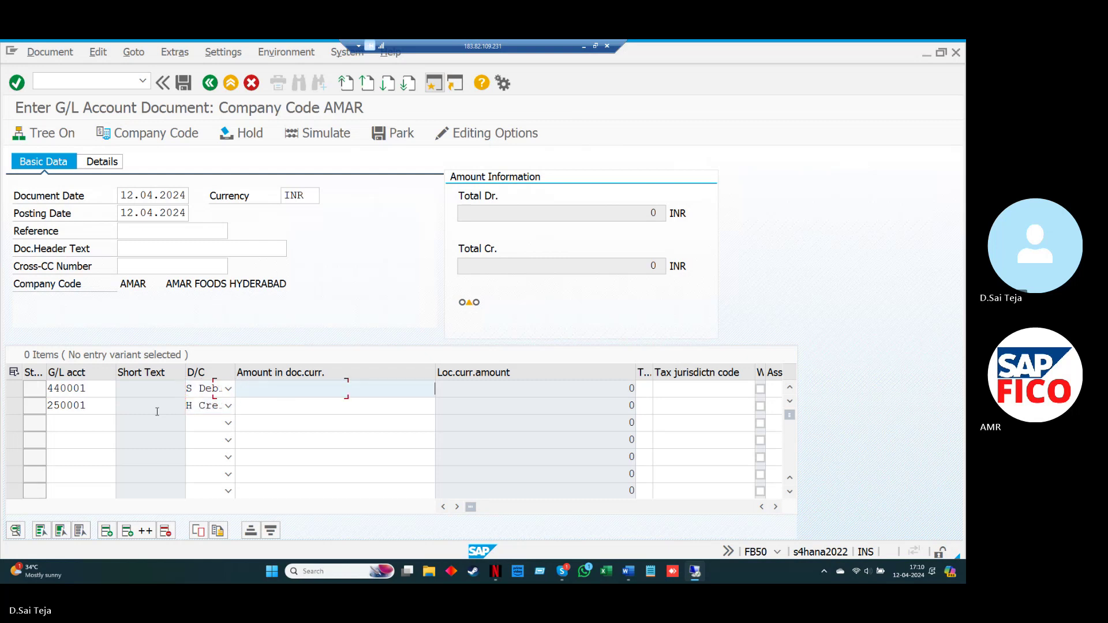
# Step: Enter 10000 as the document currency amount for both the rent and bank line items
pyautogui.write('1')
pyautogui.press('Down')
pyautogui.press('Down')
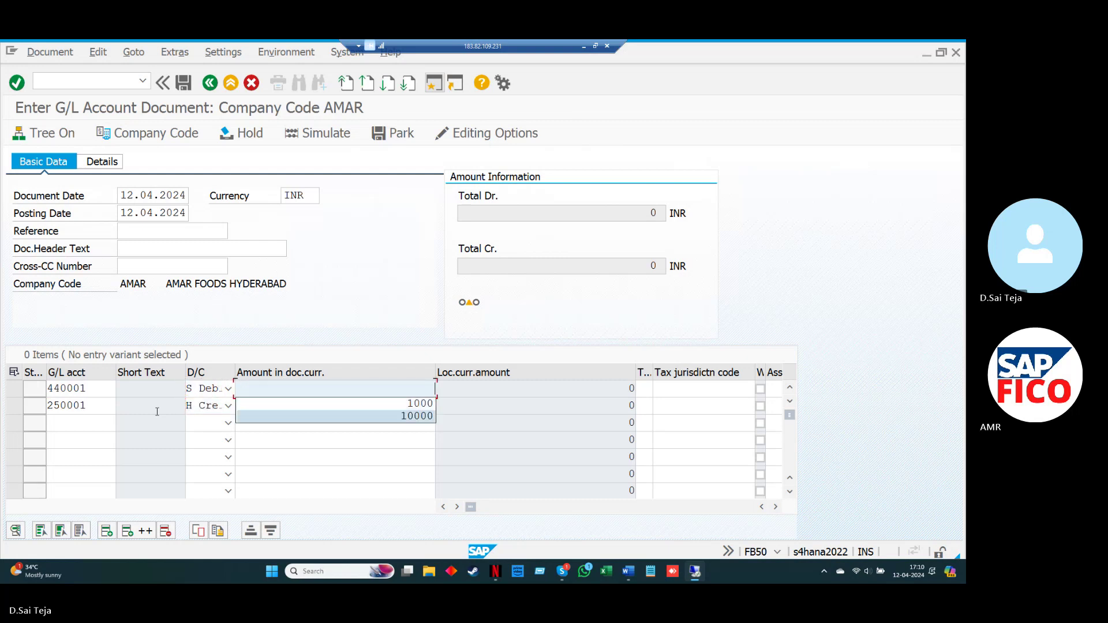
pyautogui.press('Return')
pyautogui.press('Down')
pyautogui.press('Down')
pyautogui.press('Down')
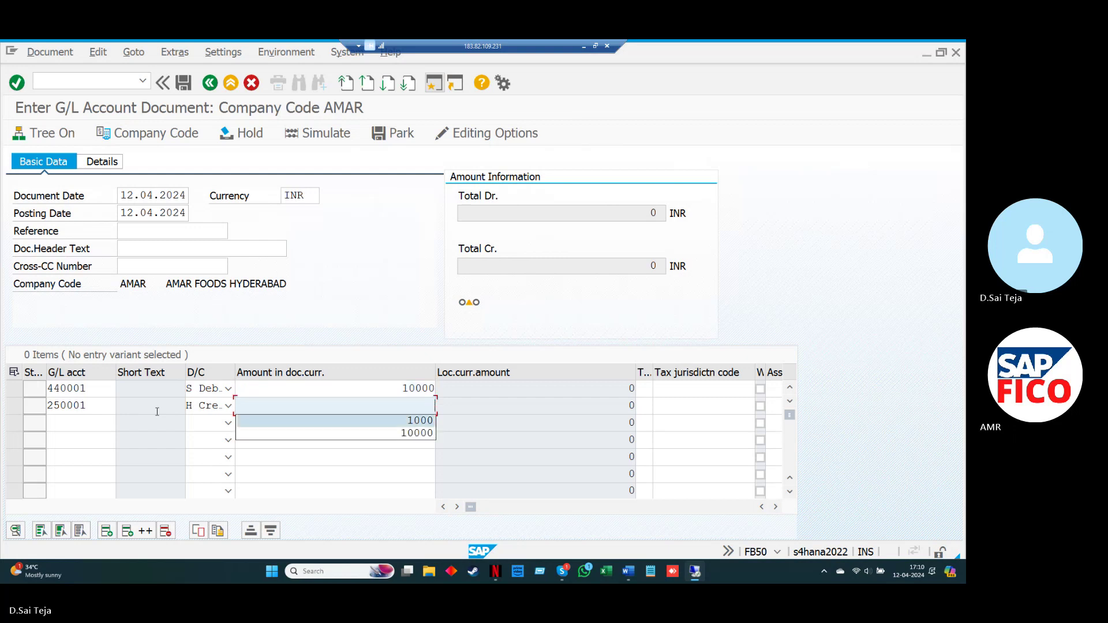
pyautogui.press('Return')
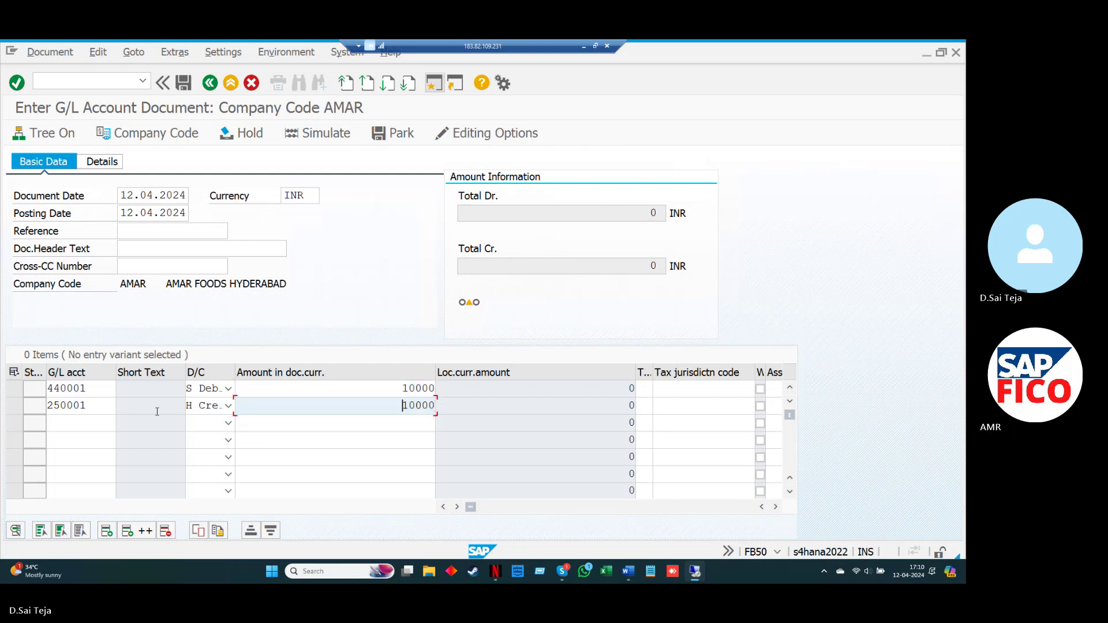
pyautogui.press('Return')
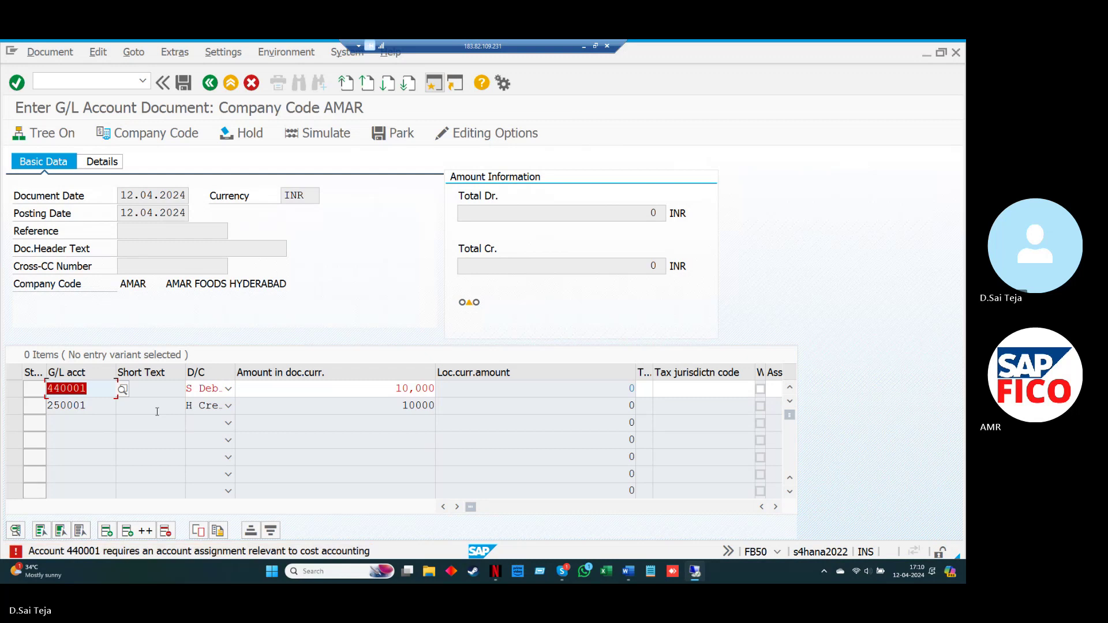
# Step: Assign cost center IAFC to the rent account line 440001 and validate the line items
pyautogui.click(673, 397)
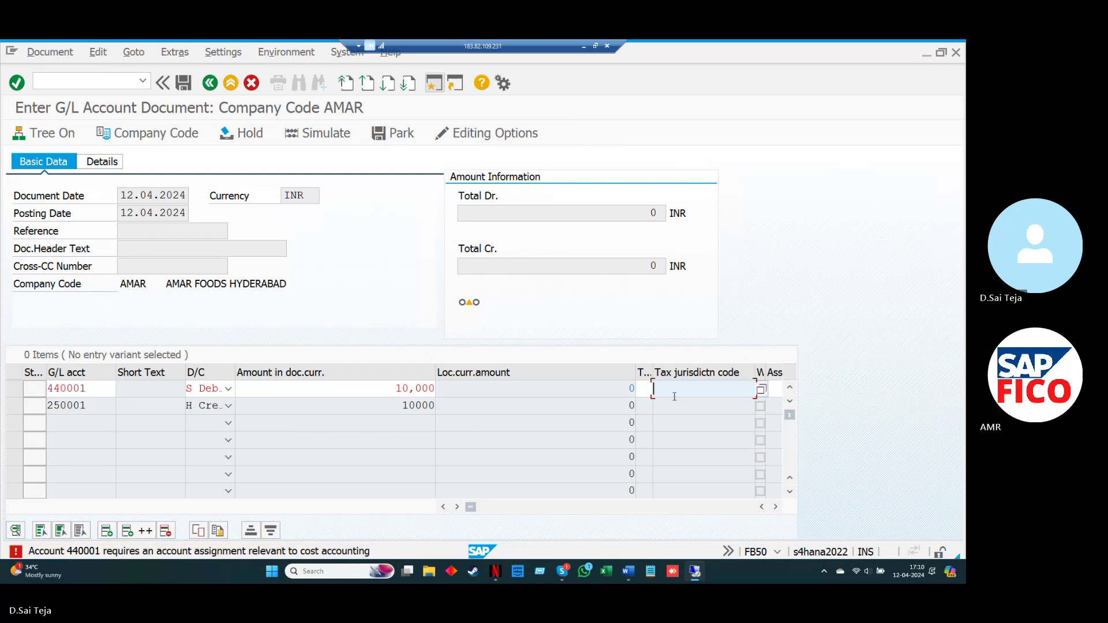
pyautogui.press('Tab')
pyautogui.press('Tab')
pyautogui.press('Tab')
pyautogui.press('Tab')
pyautogui.press('Tab')
pyautogui.press('Tab')
pyautogui.press('Tab')
pyautogui.press('Tab')
pyautogui.press('Tab')
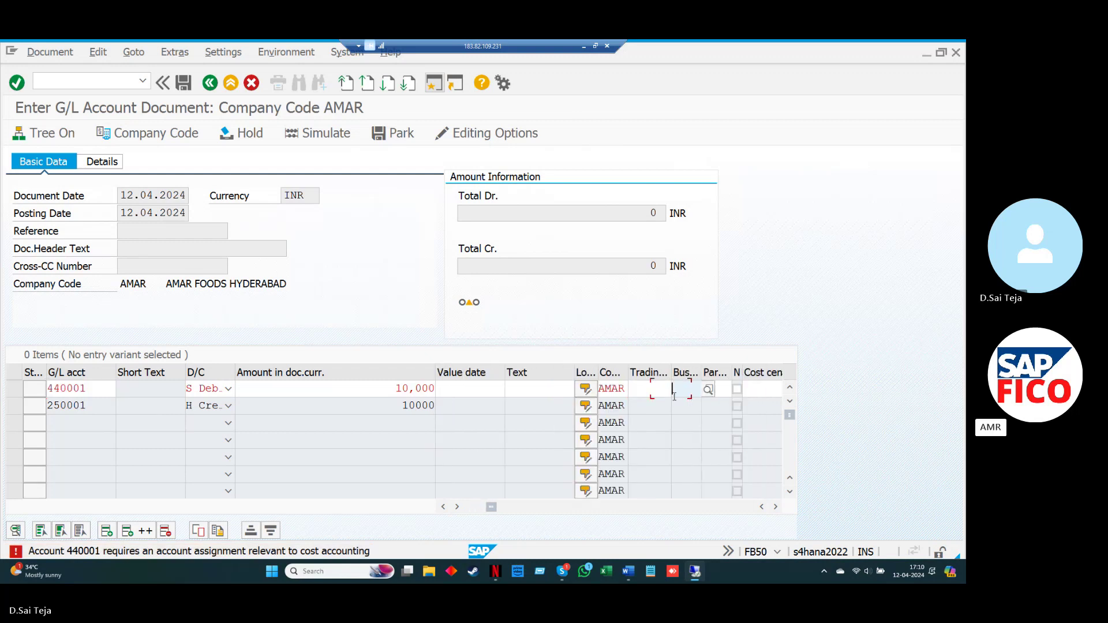
pyautogui.press('Tab')
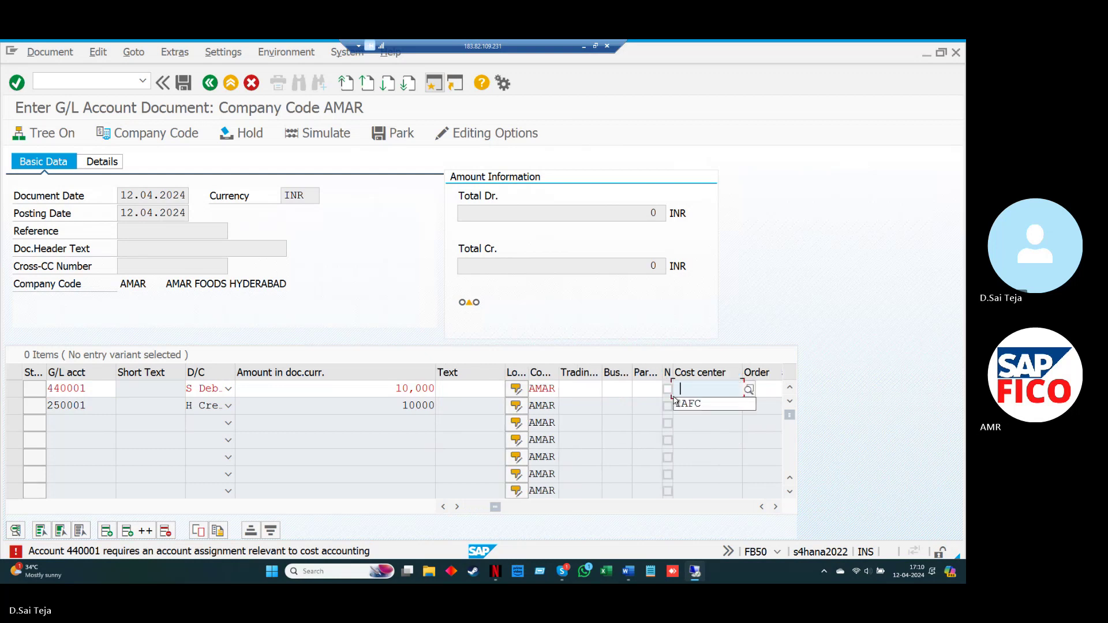
pyautogui.click(686, 403)
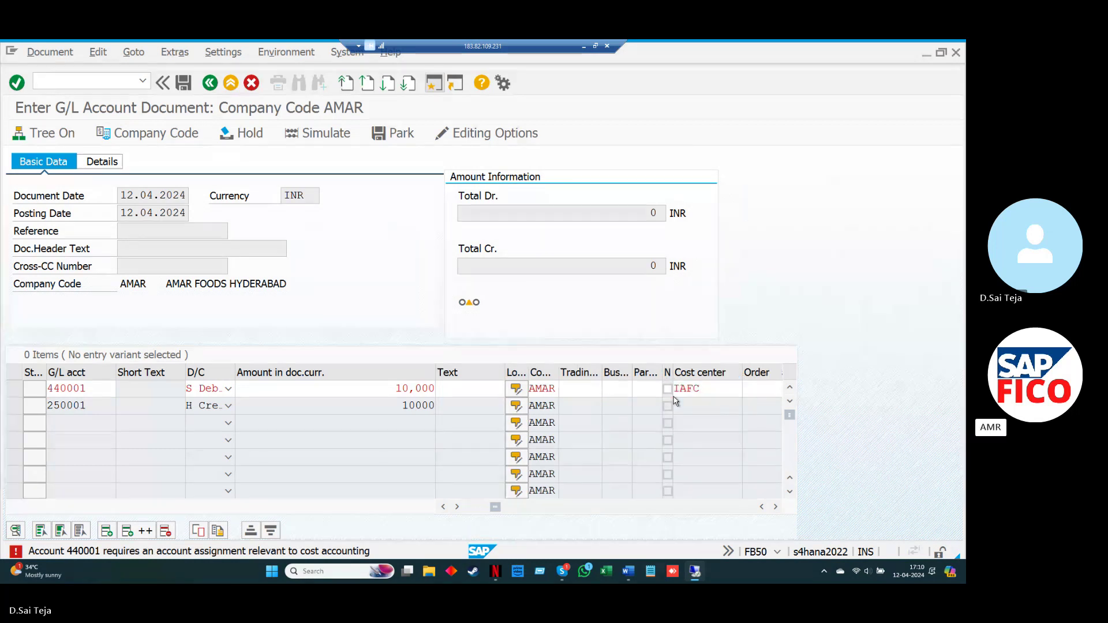
pyautogui.press('Return')
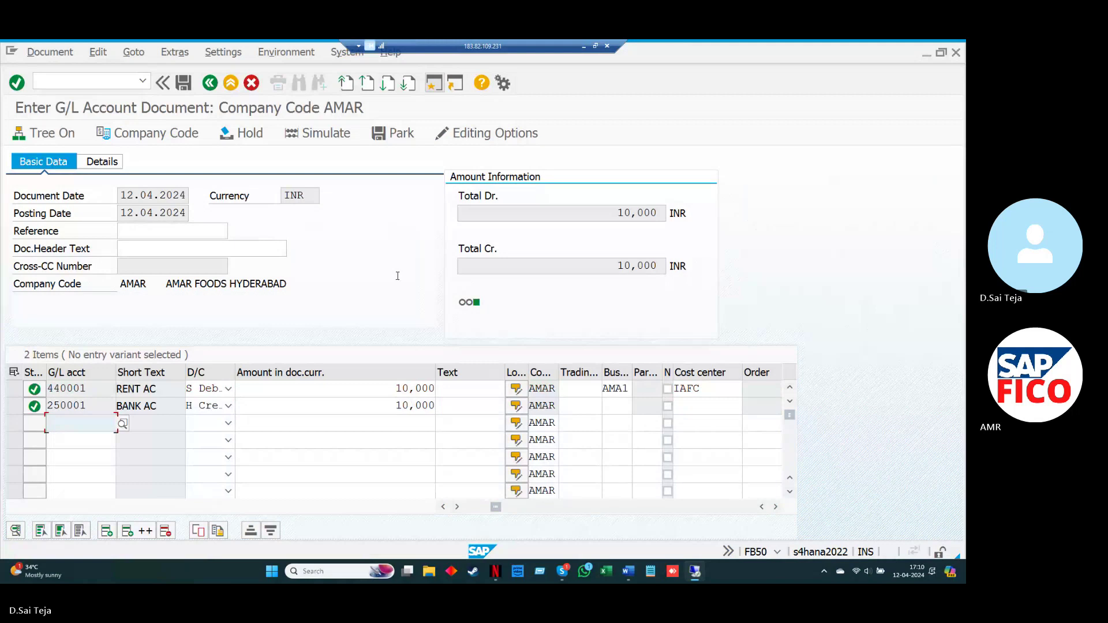
# Step: Simulate the rent entry and post the document
pyautogui.click(328, 138)
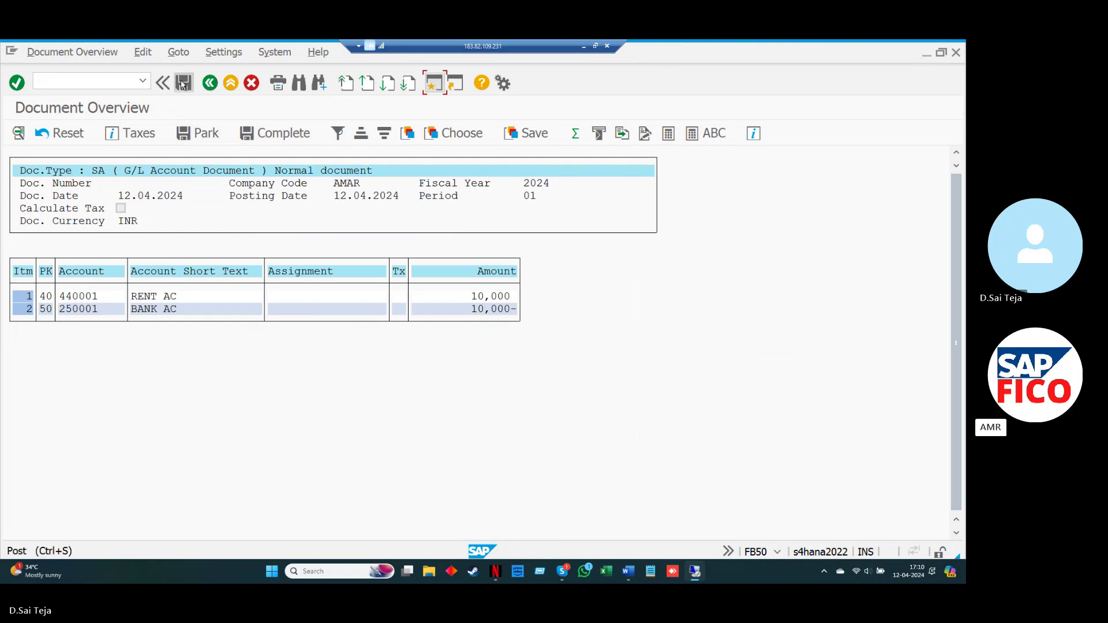
pyautogui.click(183, 84)
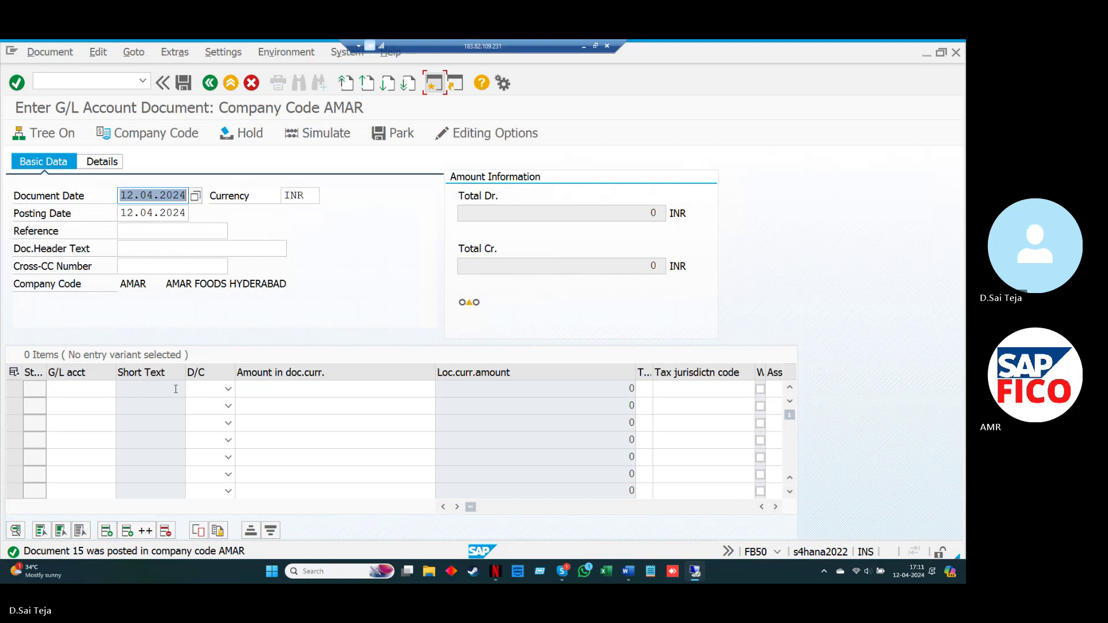
pyautogui.click(84, 393)
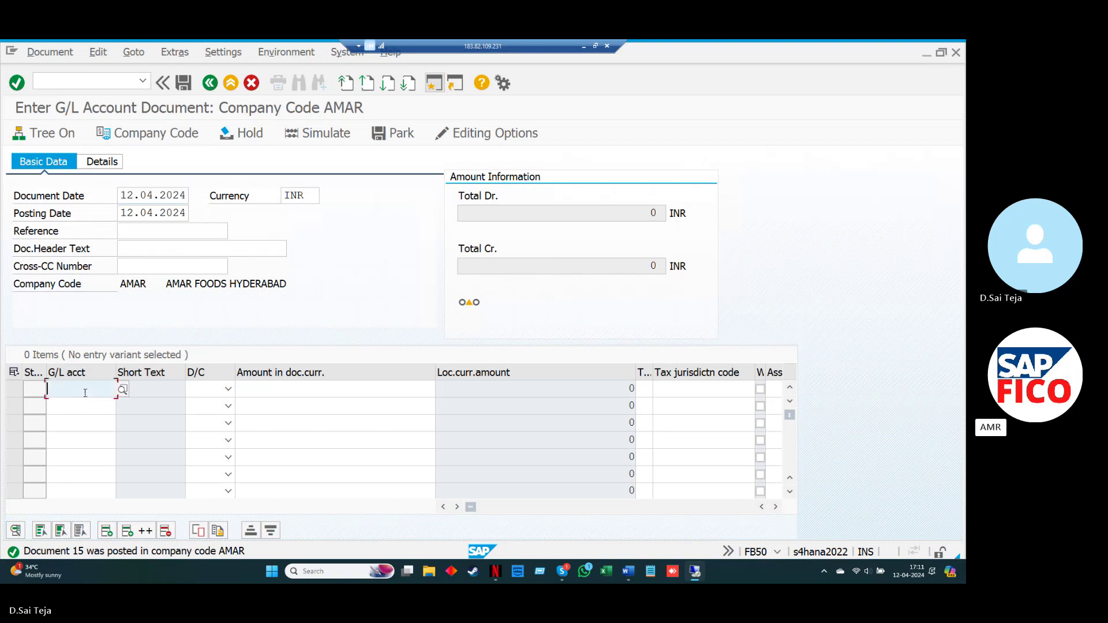
pyautogui.click(123, 392)
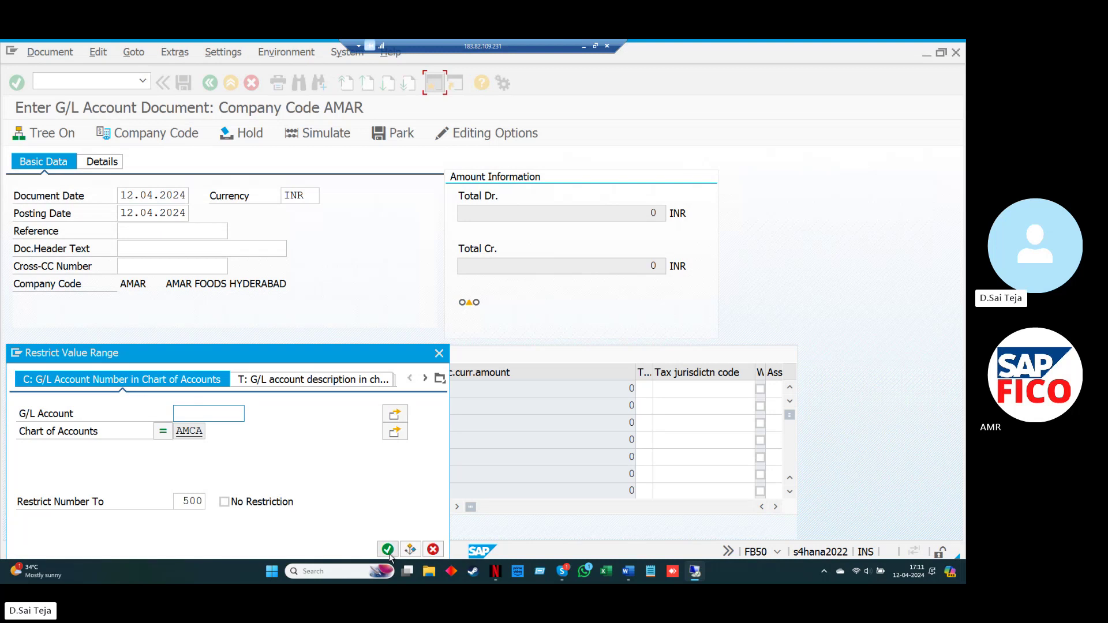
pyautogui.click(387, 549)
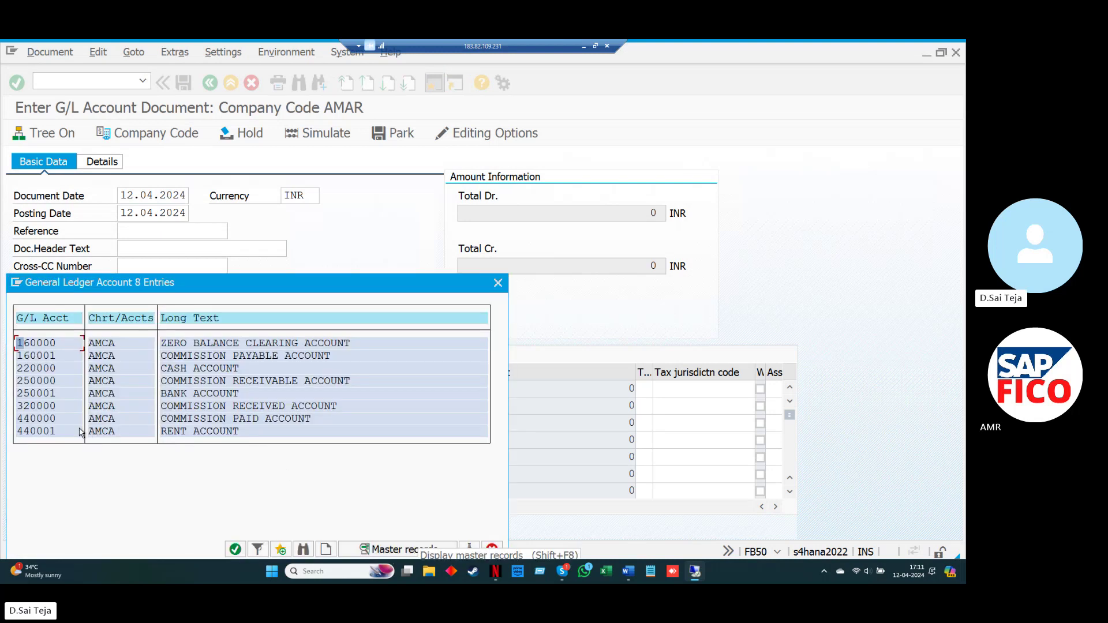
pyautogui.doubleClick(73, 429)
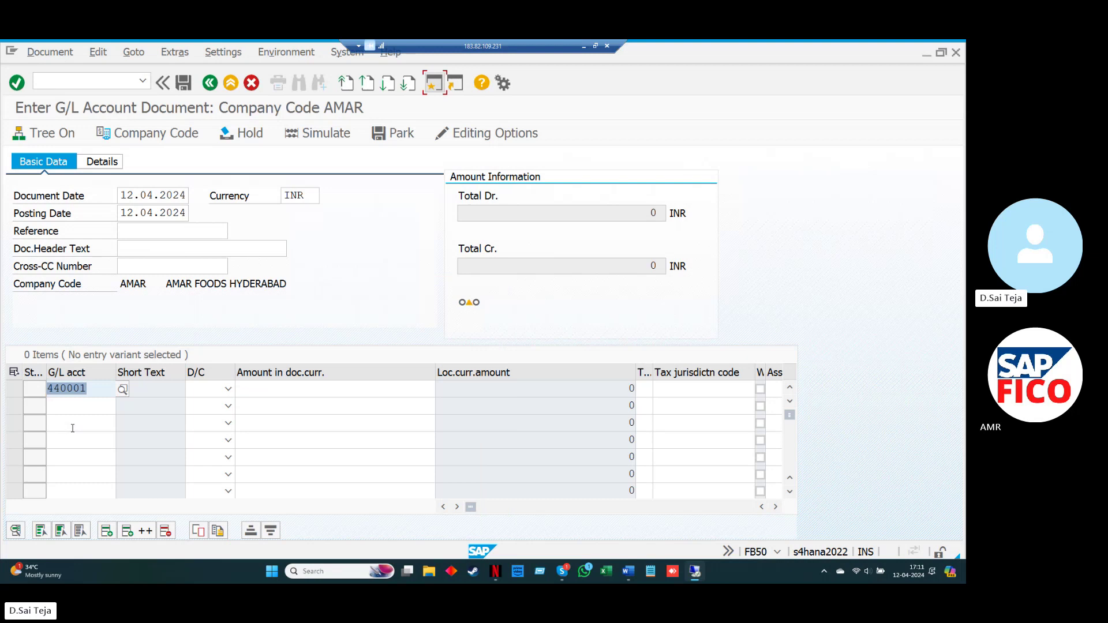
pyautogui.click(78, 405)
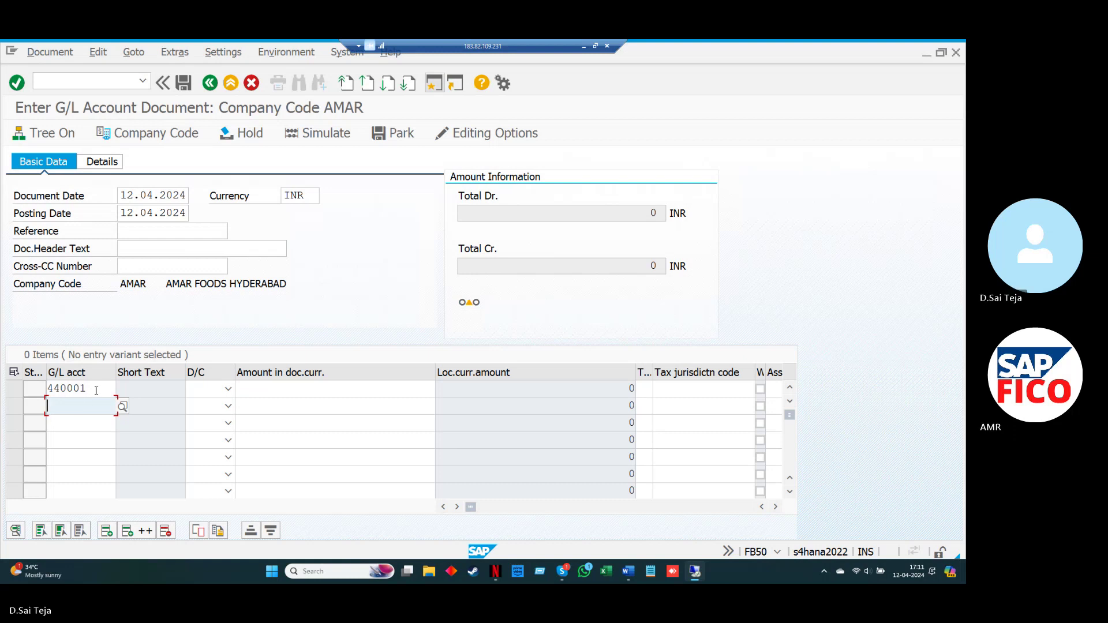
# Step: Look up the bank account 250001 in chart of accounts AMCA and use it as the first line item's account
pyautogui.click(97, 391)
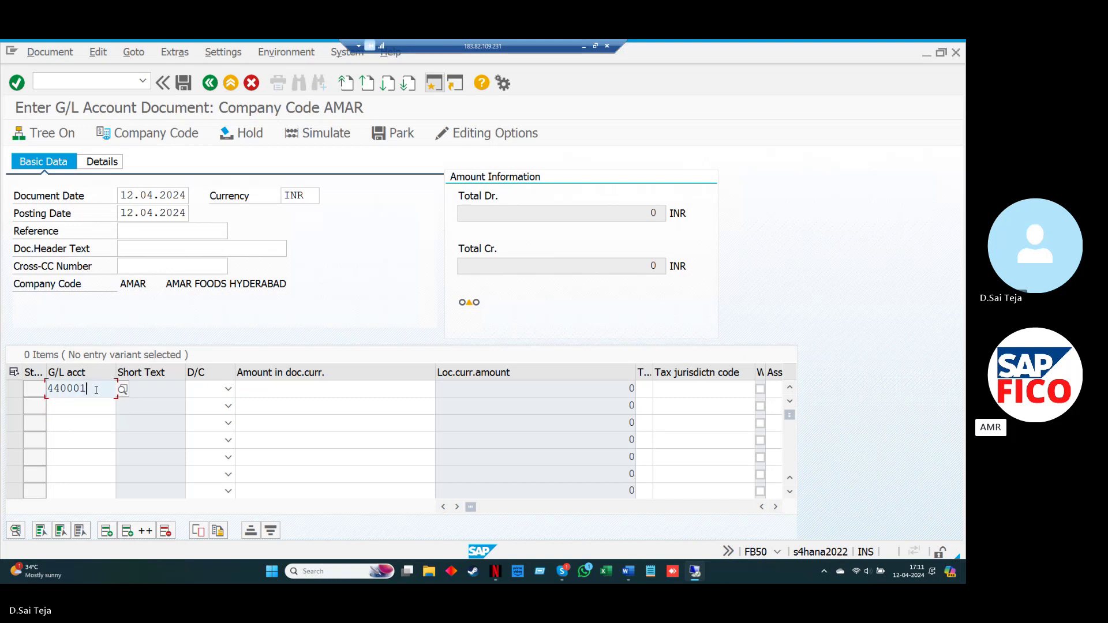
pyautogui.click(123, 391)
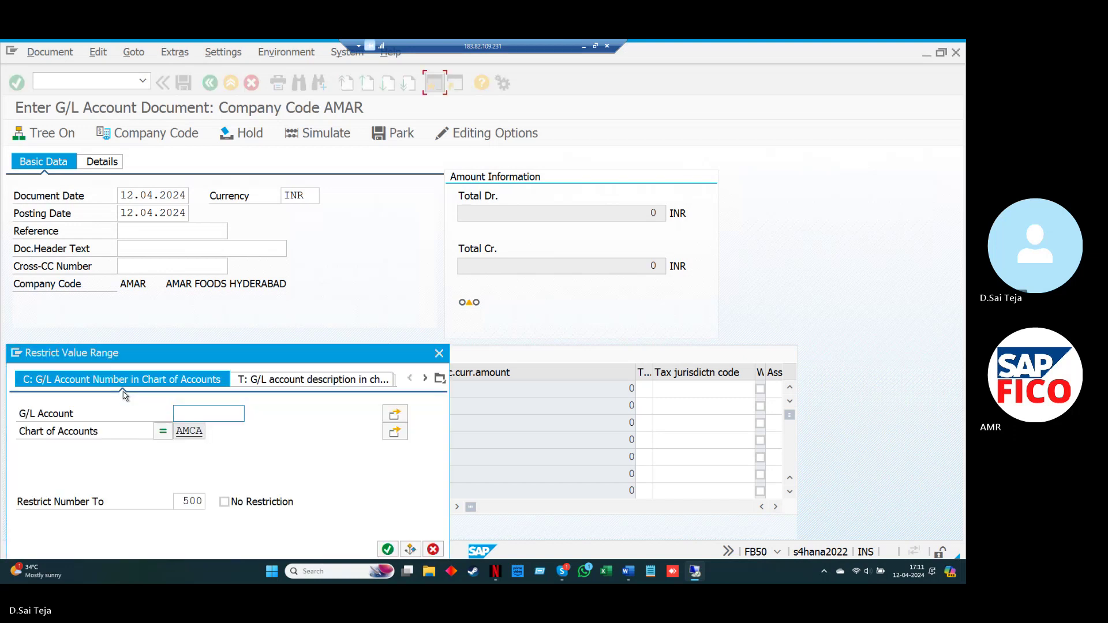
pyautogui.click(388, 549)
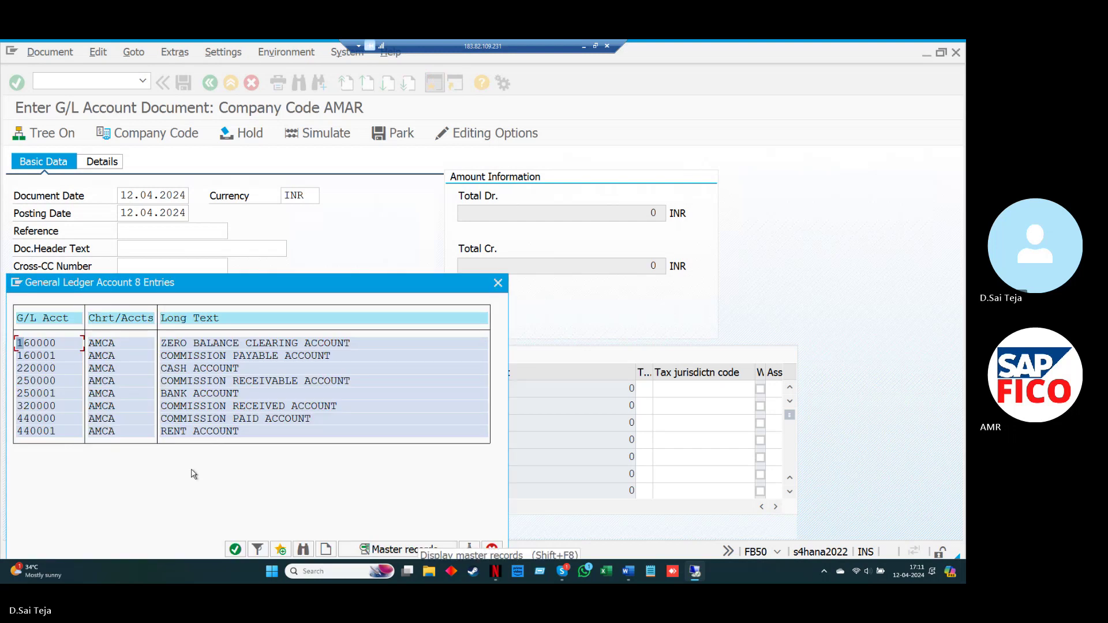
pyautogui.doubleClick(63, 392)
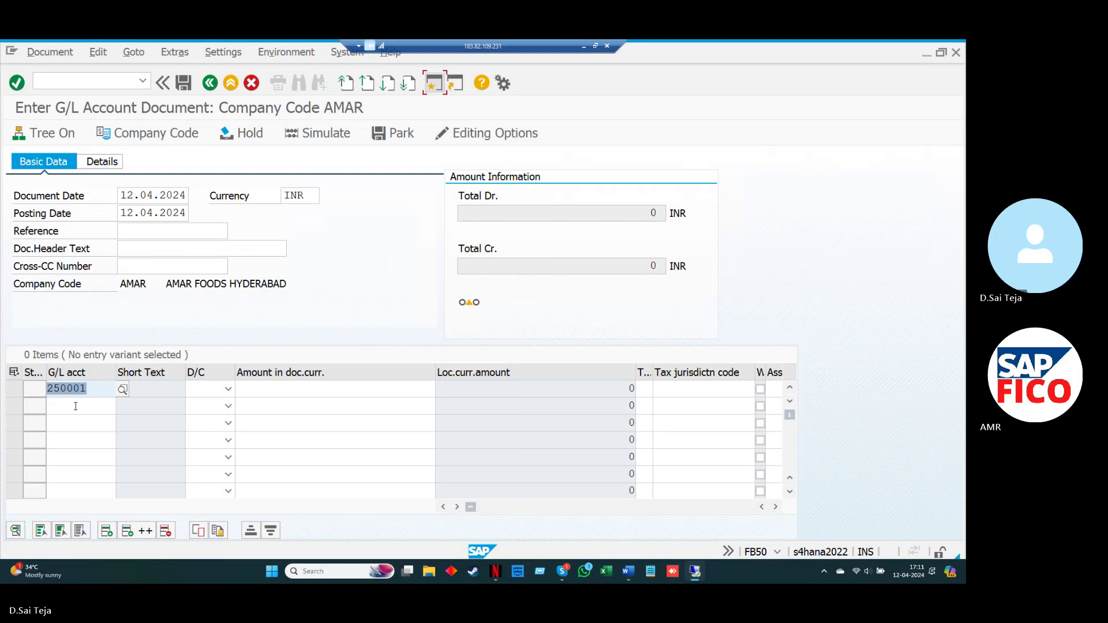
# Step: Look up the rent account 440001 and enter it in the second line item
pyautogui.click(75, 406)
pyautogui.click(123, 407)
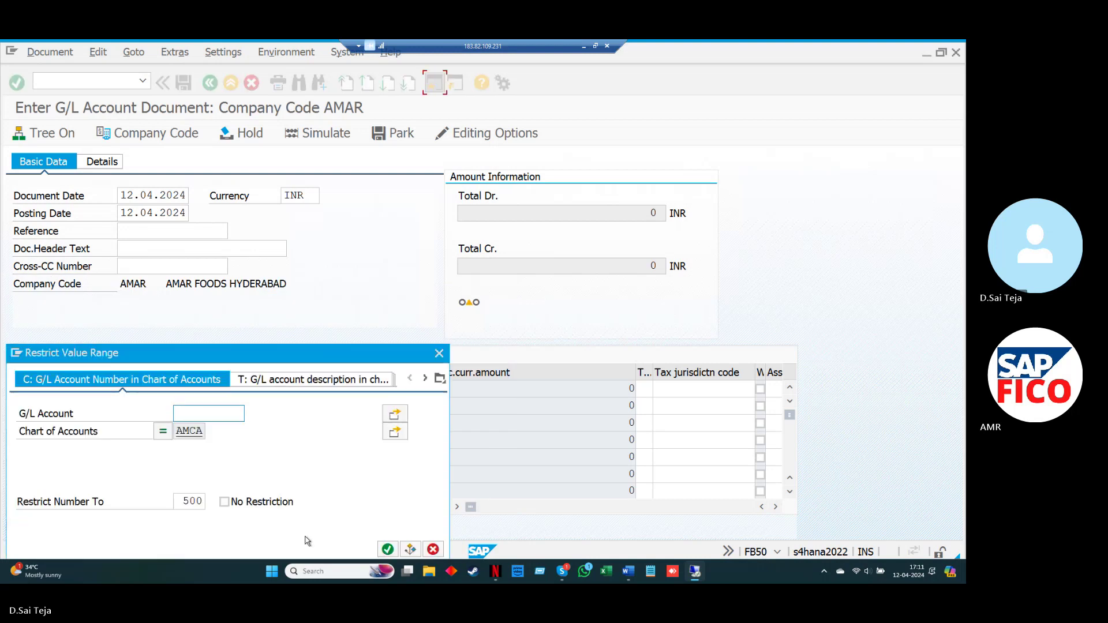
pyautogui.click(388, 549)
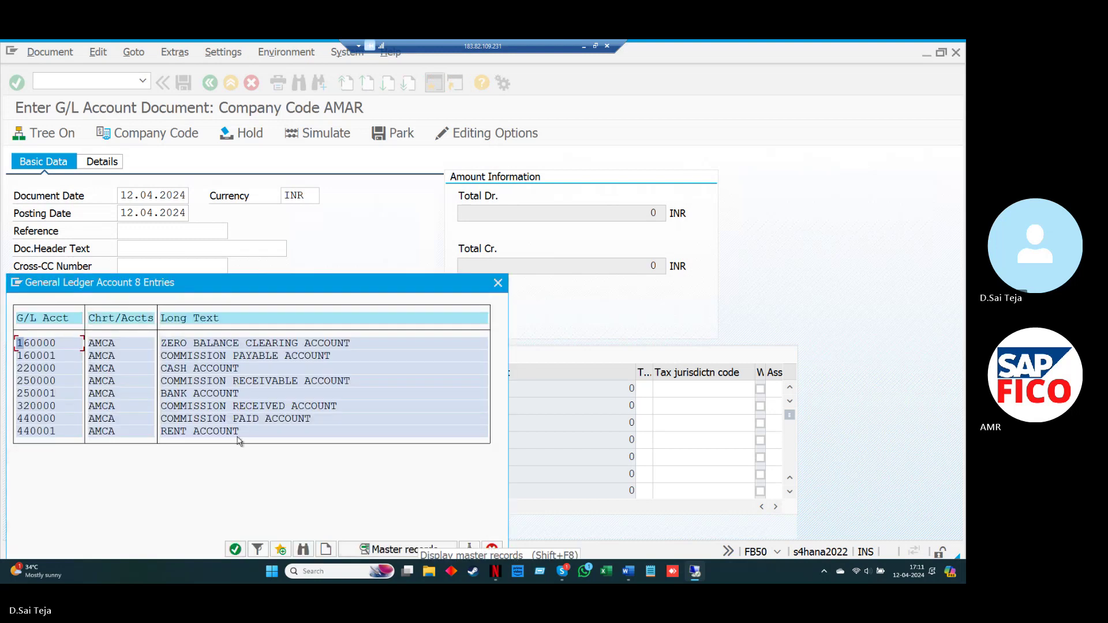
pyautogui.doubleClick(69, 433)
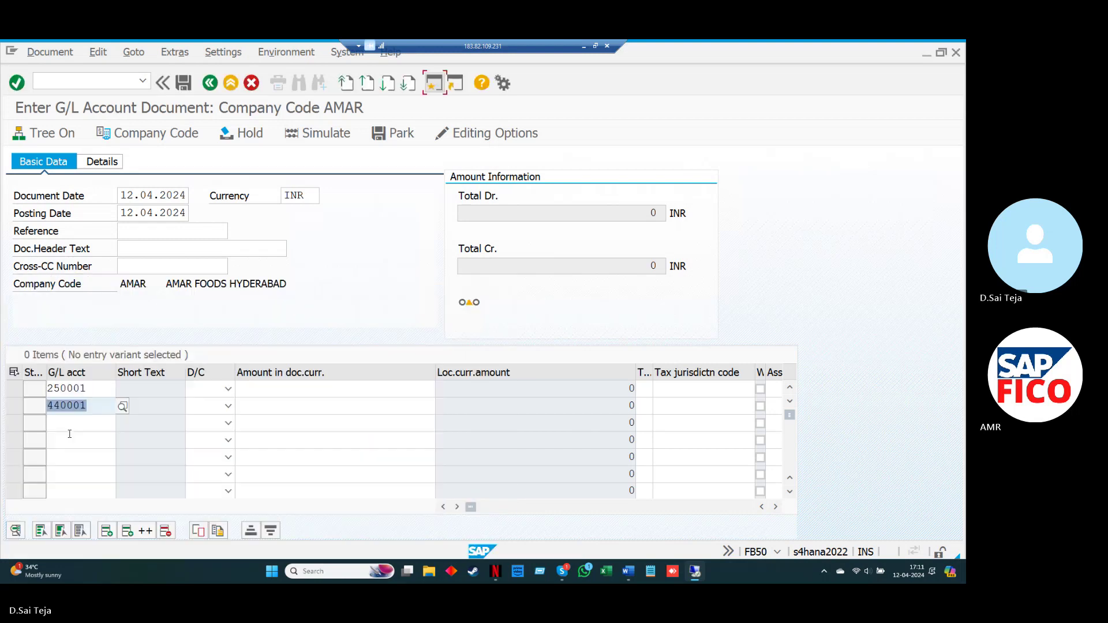
# Step: Mark the bank account line 250001 as debit (S) and the rent account line 440001 as credit (H)
pyautogui.press('Return')
pyautogui.press('s')
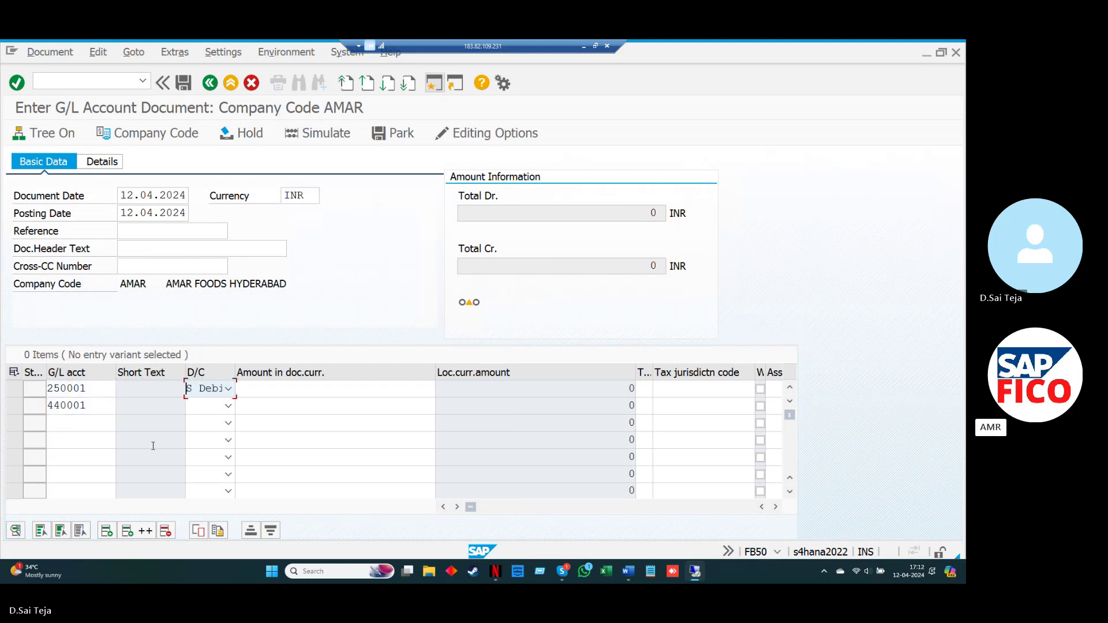
pyautogui.press('Down')
pyautogui.press('h')
pyautogui.press('Up')
pyautogui.press('Tab')
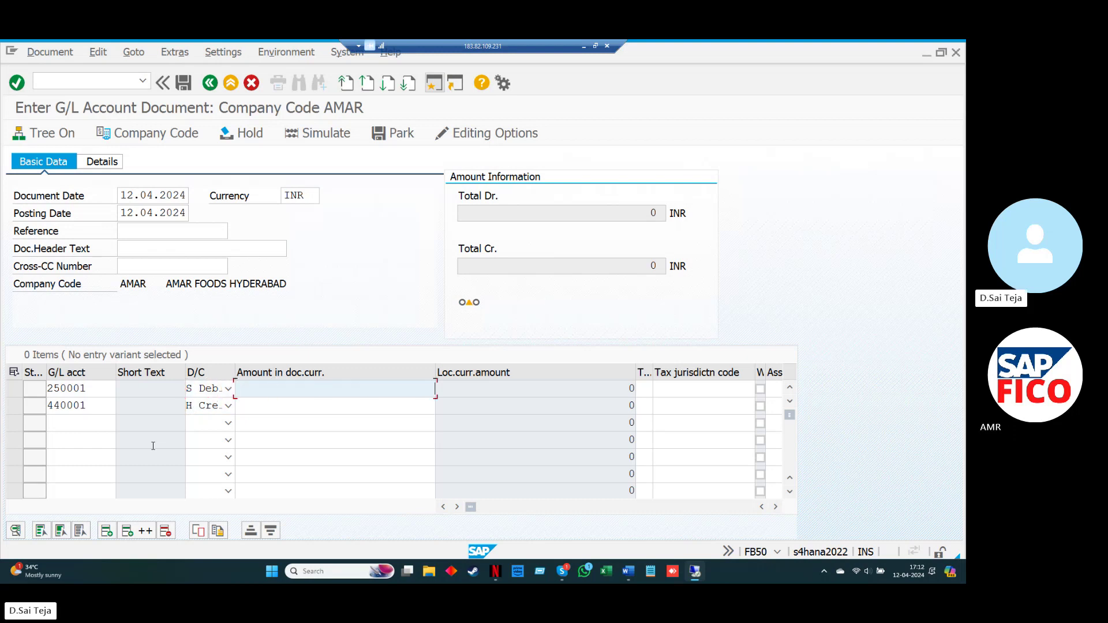
# Step: Set the amount to 10000 on both the bank debit line and the rent credit line
pyautogui.press('BackSpace')
pyautogui.press('Return')
pyautogui.press('Down')
pyautogui.press('BackSpace')
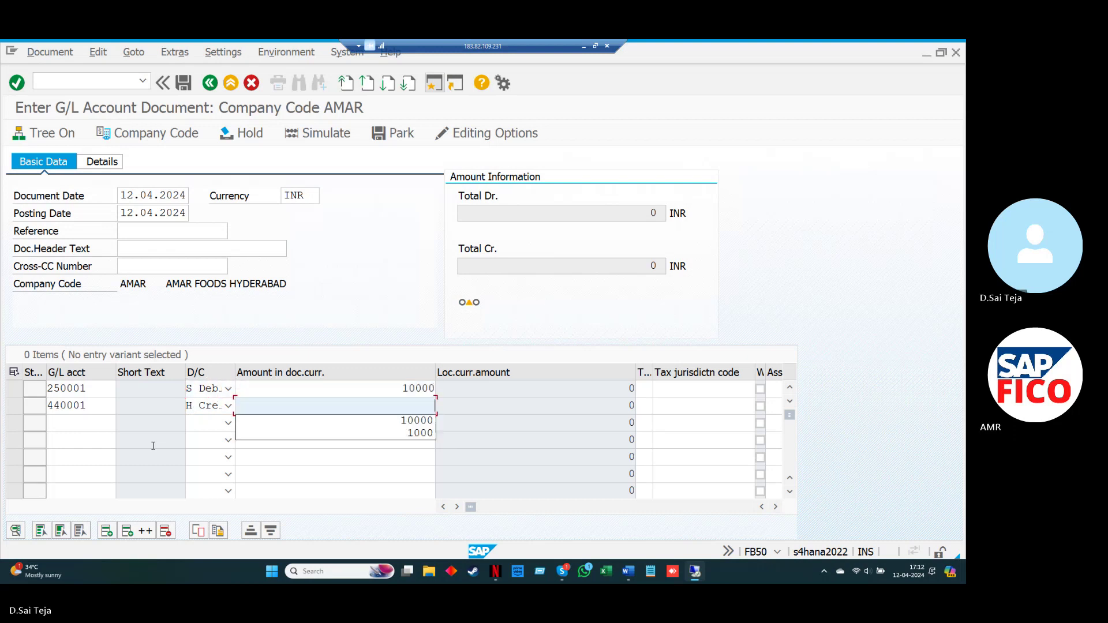
pyautogui.press('Down')
pyautogui.press('Return')
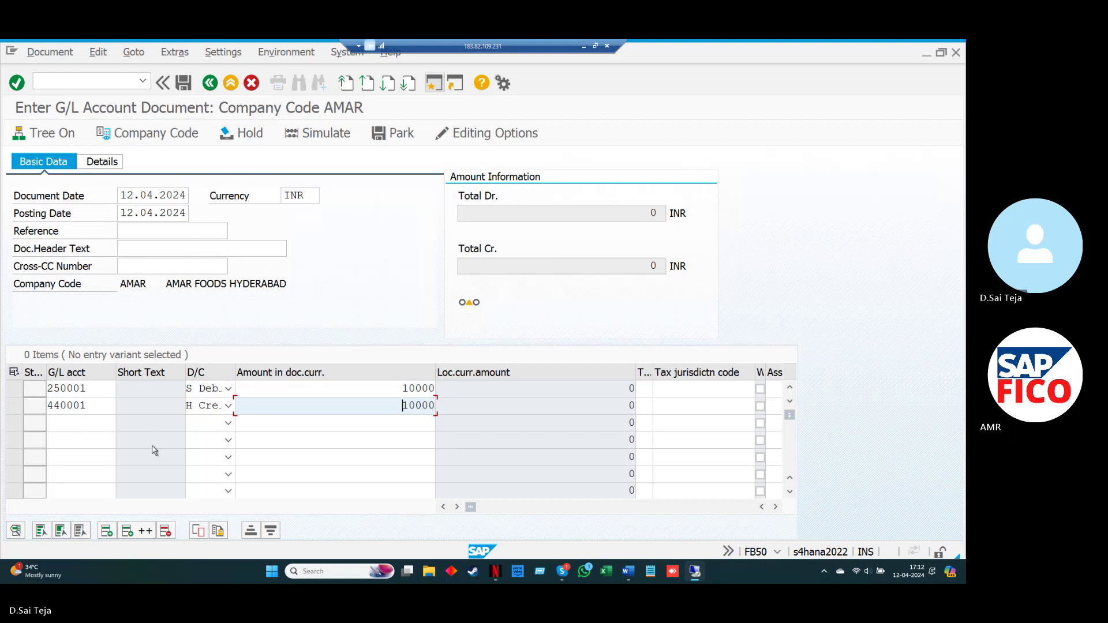
pyautogui.press('Return')
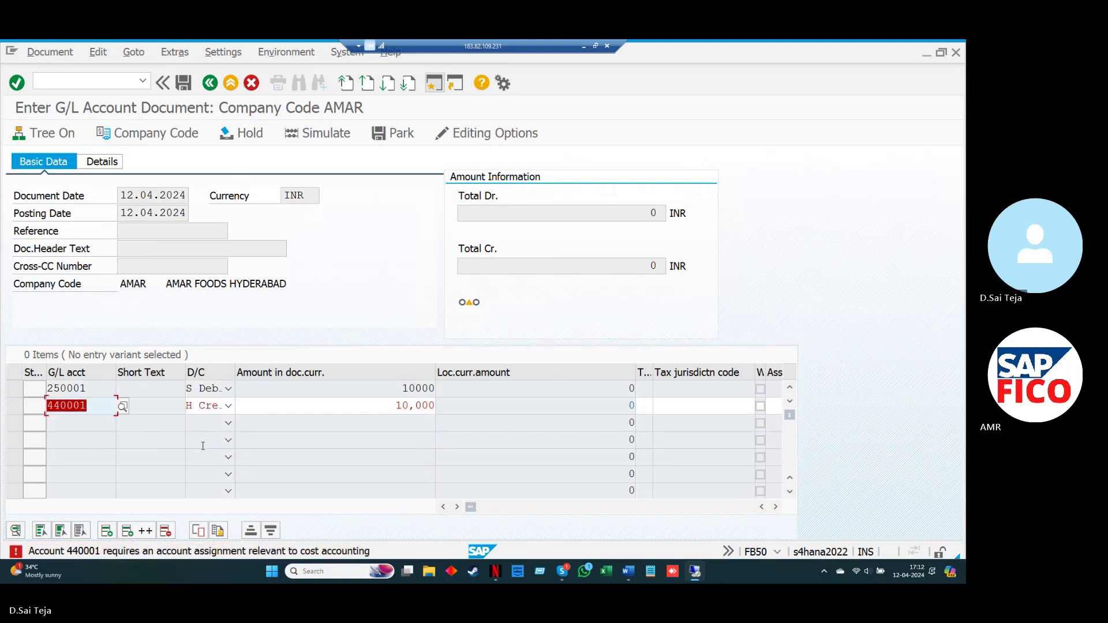
# Step: Enter cost center IAFC on the rent credit line 440001 and validate the entry
pyautogui.click(689, 405)
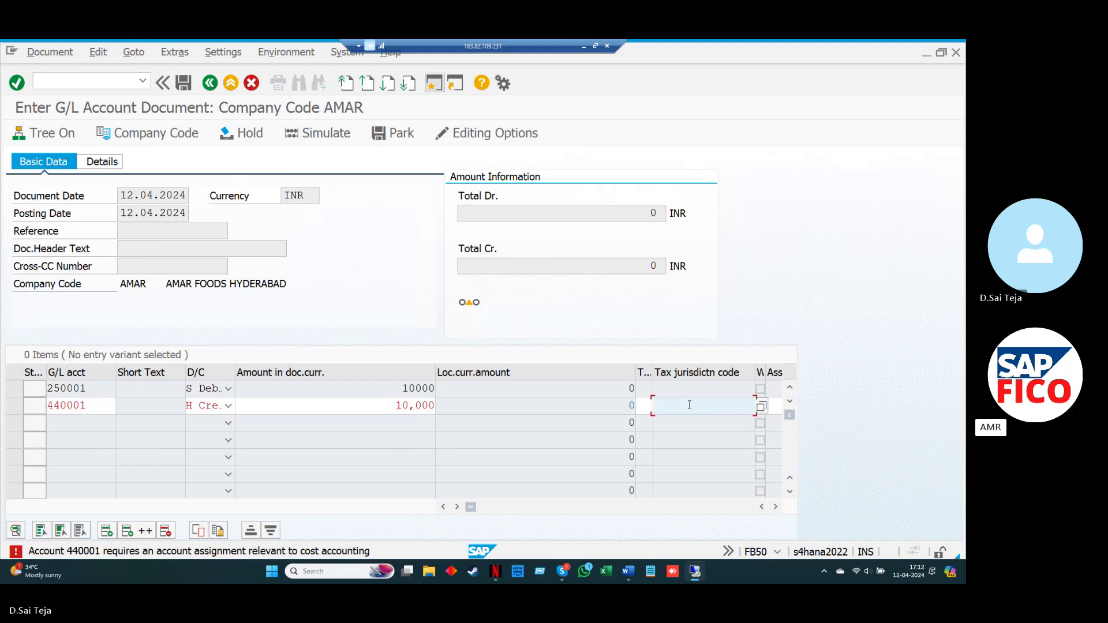
pyautogui.press('Tab')
pyautogui.press('Tab')
pyautogui.press('Tab')
pyautogui.press('Tab')
pyautogui.press('Tab')
pyautogui.press('Tab')
pyautogui.press('Tab')
pyautogui.press('Tab')
pyautogui.press('Tab')
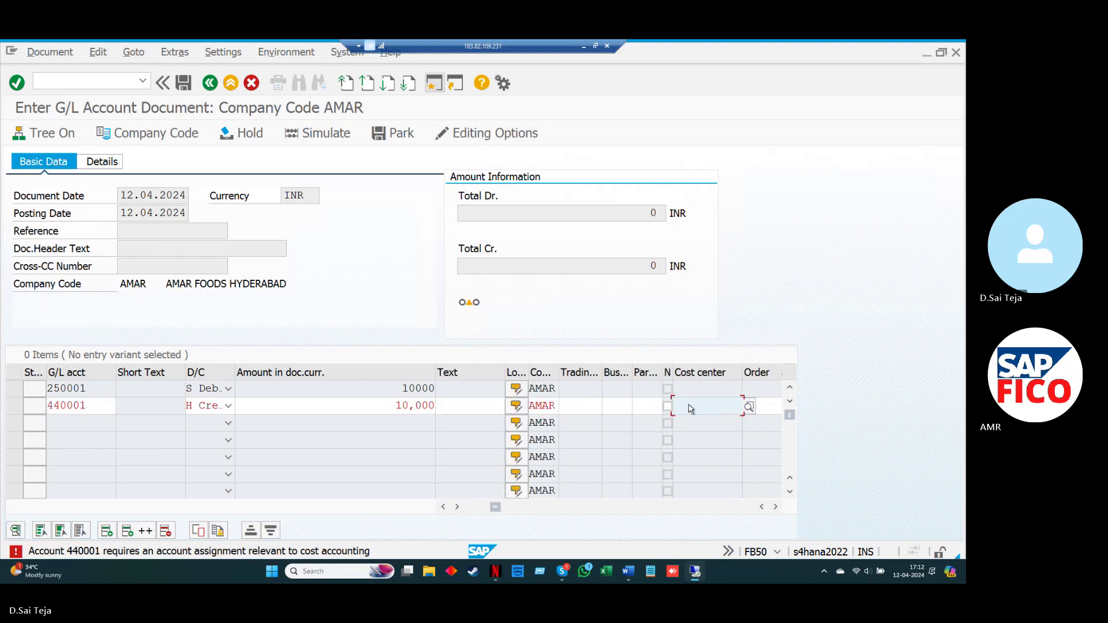
pyautogui.write('IAFC')
pyautogui.press('Return')
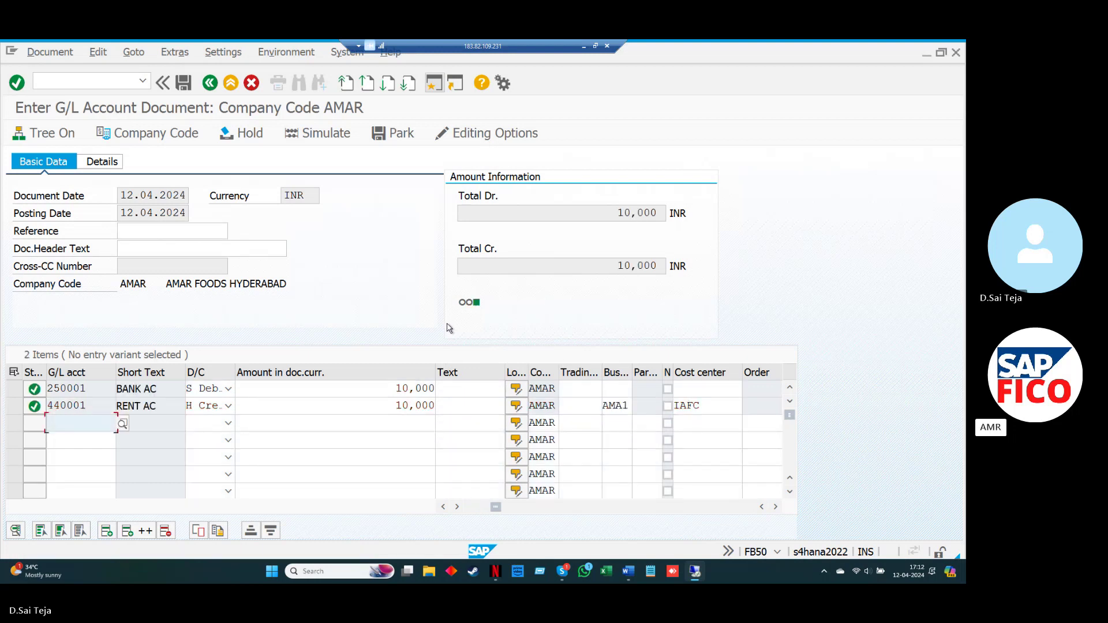
# Step: Simulate the reversed bank and rent entry and post the document
pyautogui.click(330, 144)
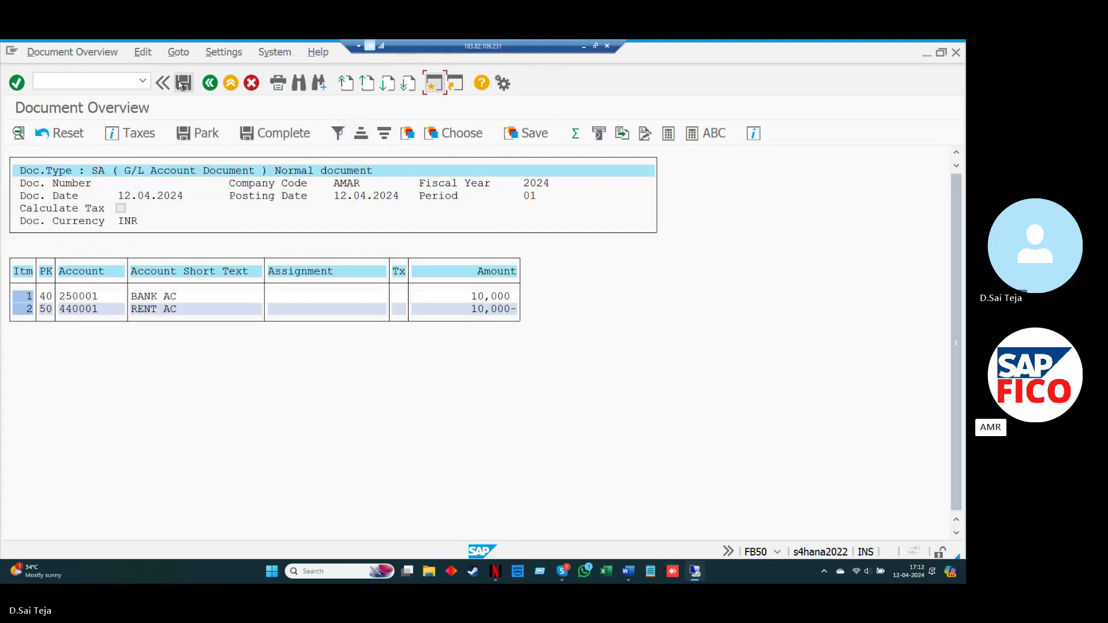
pyautogui.click(182, 83)
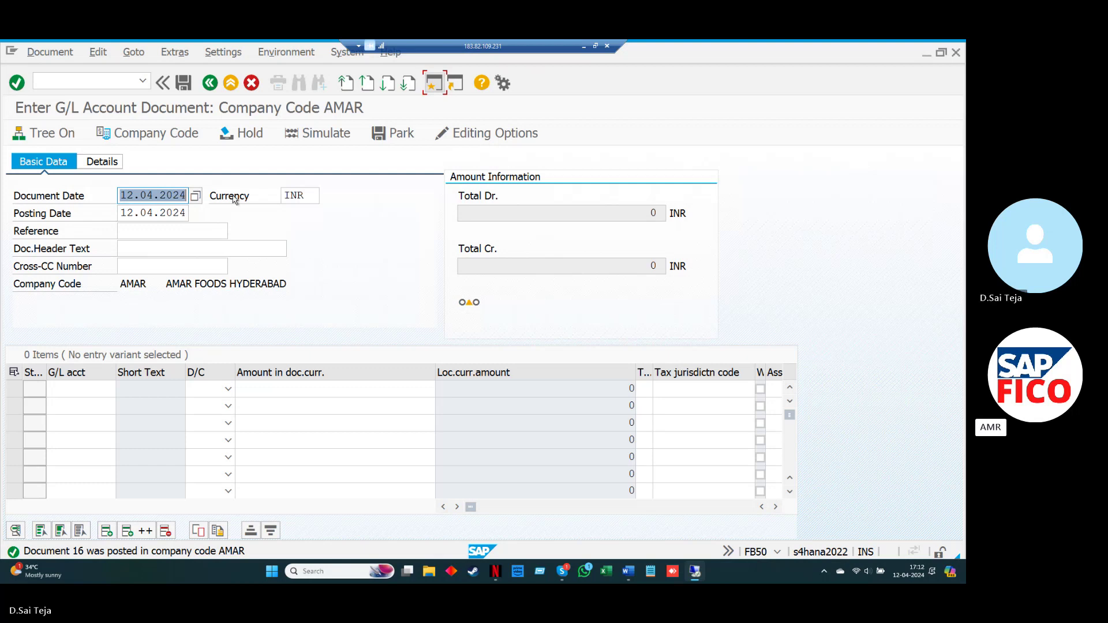
# Step: Start transaction FB08 with /NFB08 to reverse an individual document
pyautogui.click(116, 80)
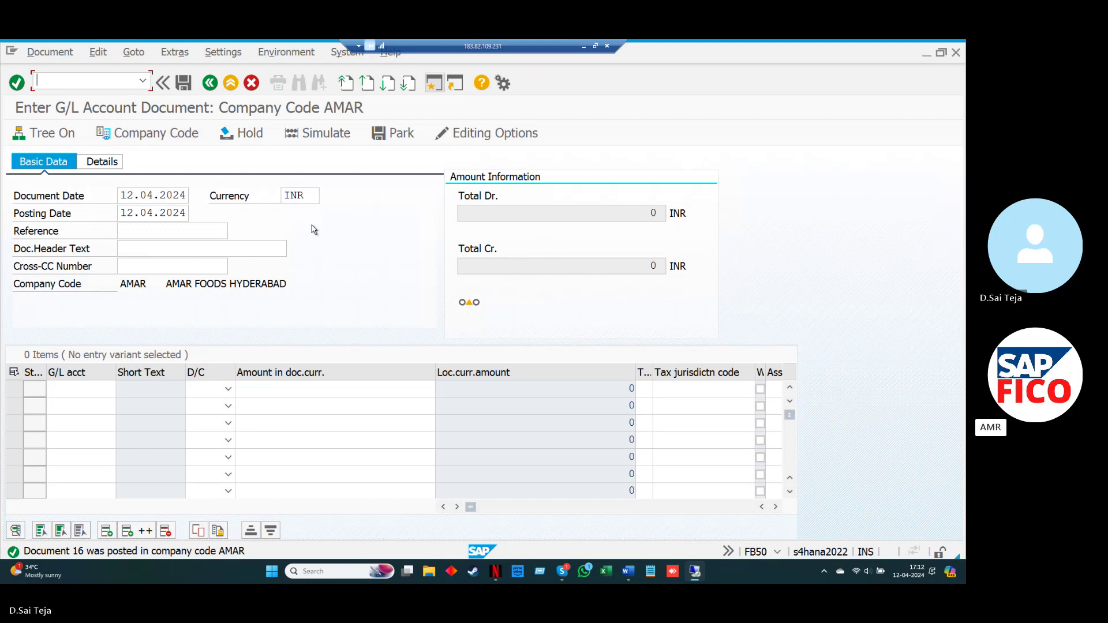
pyautogui.write('/NFB08')
pyautogui.press('Return')
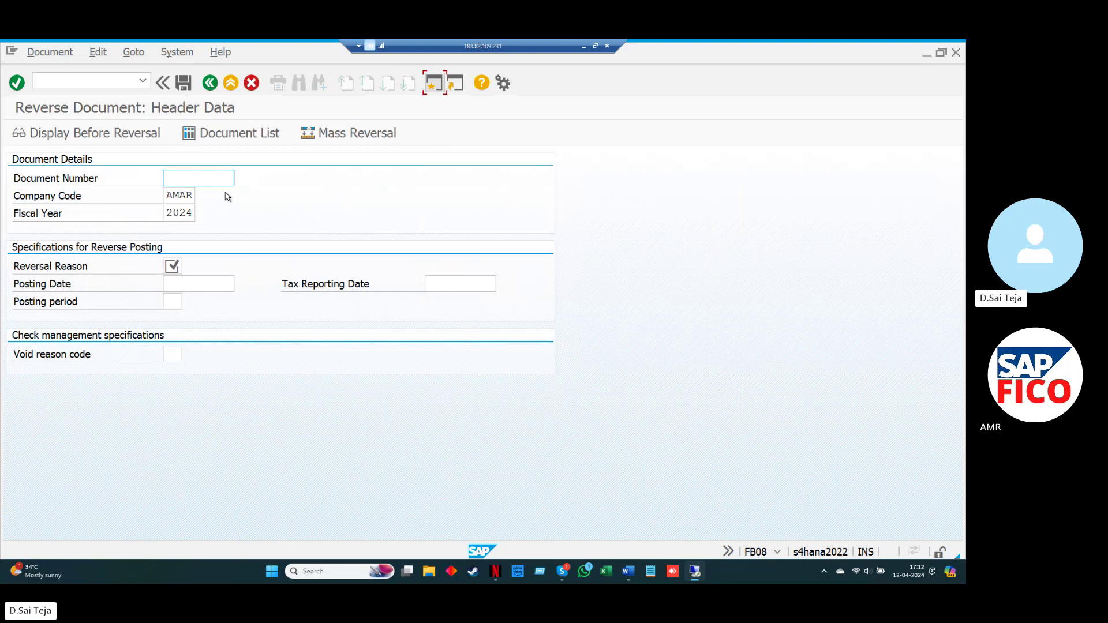
# Step: Enter 15 as the document number to reverse and choose reversal reason 01, Wrong posting
pyautogui.click(212, 177)
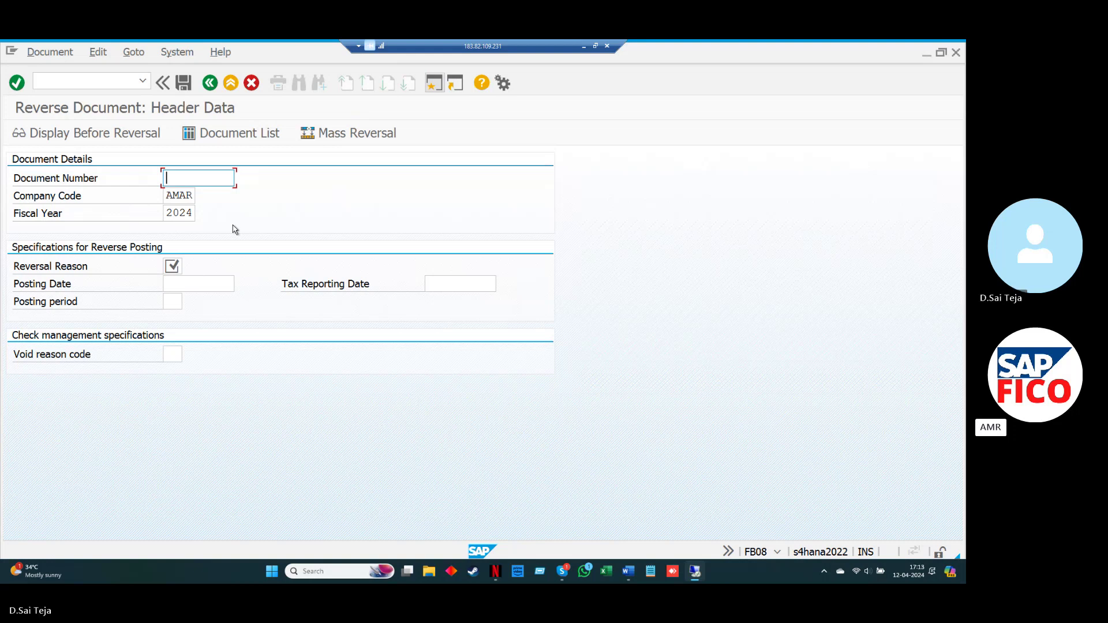
pyautogui.write('16')
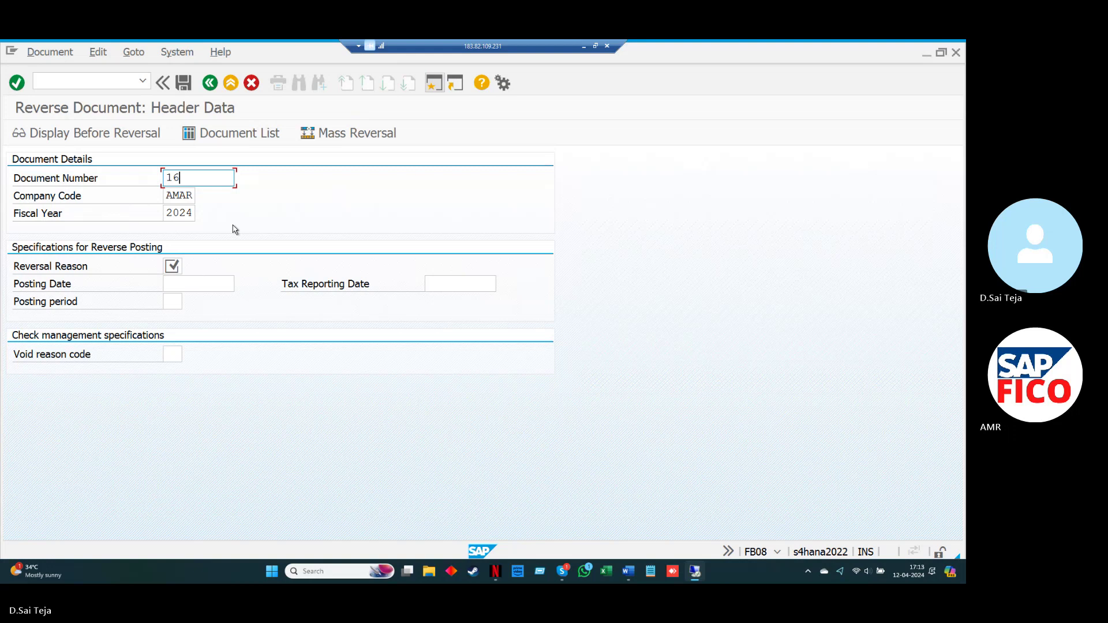
pyautogui.press('BackSpace')
pyautogui.write('5')
pyautogui.click(174, 266)
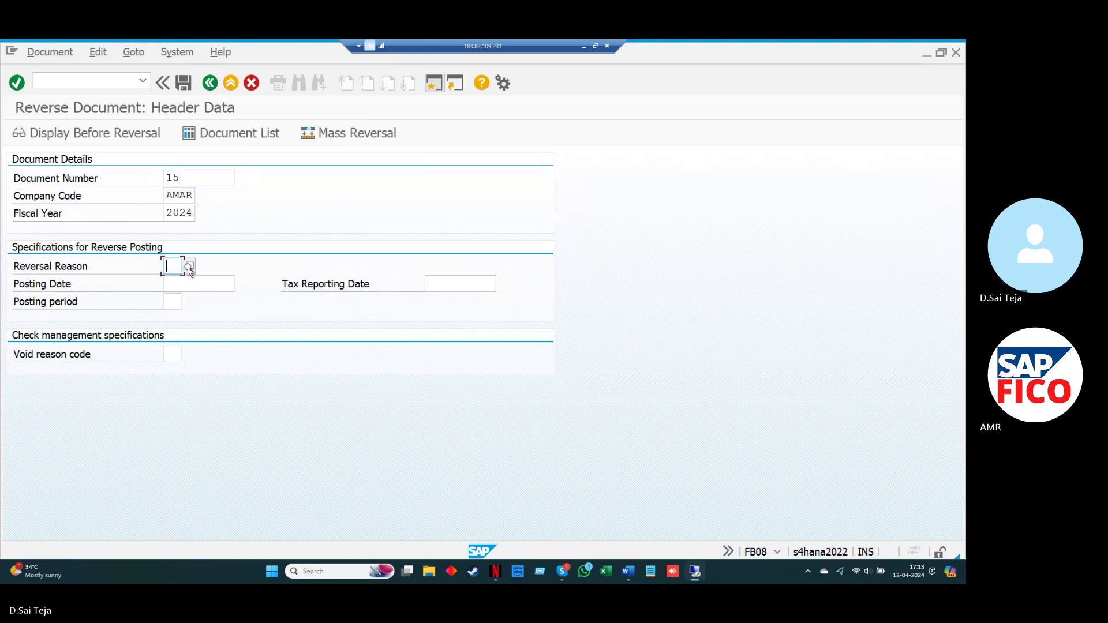
pyautogui.click(190, 268)
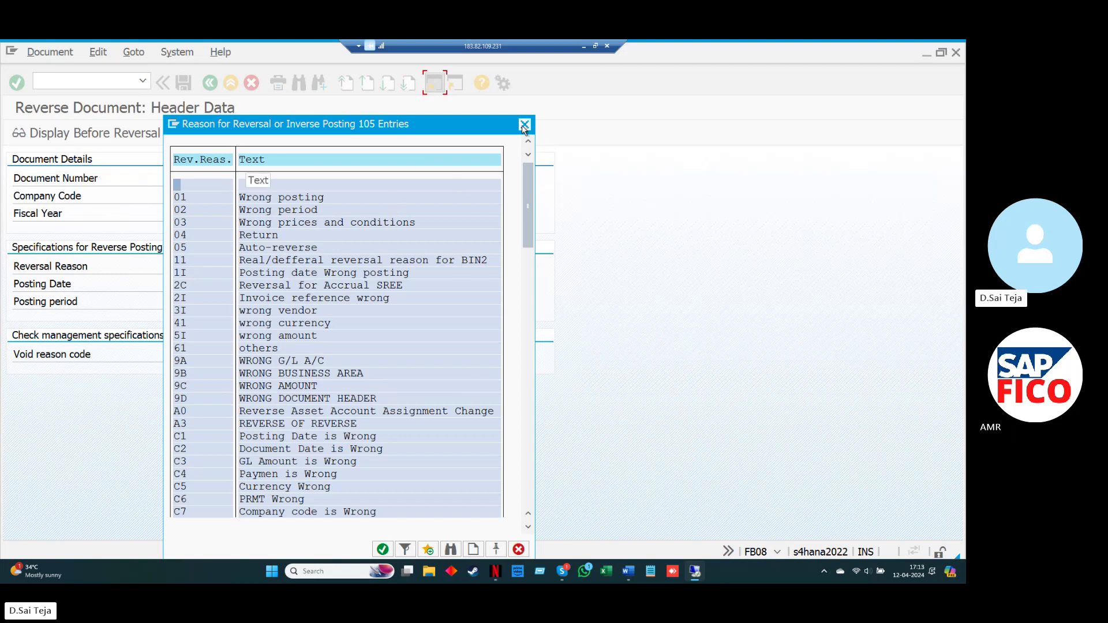
pyautogui.click(524, 126)
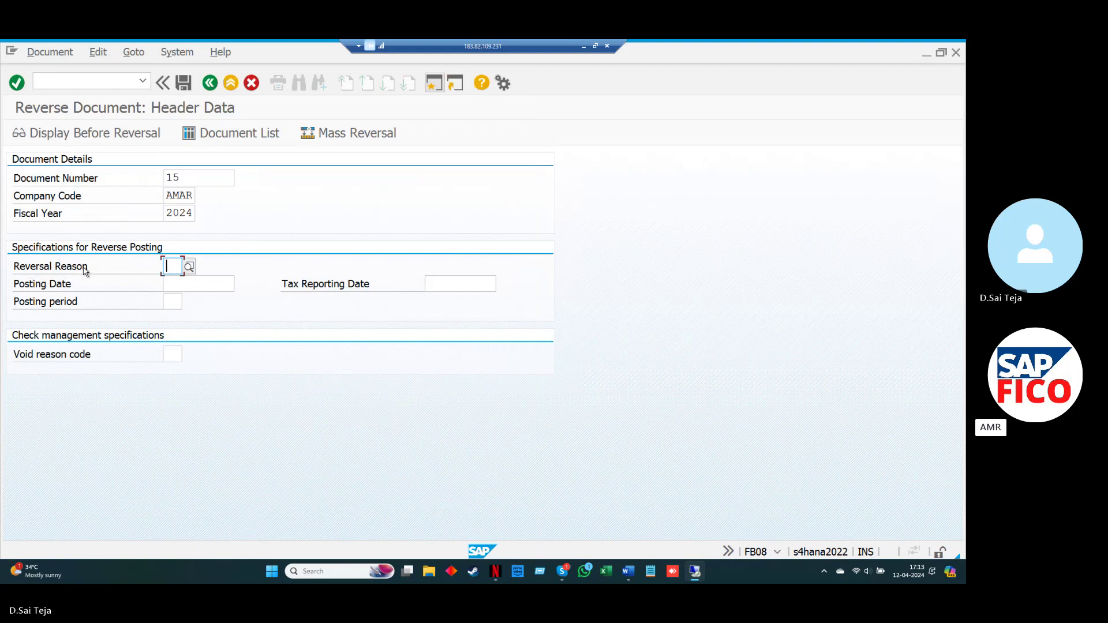
pyautogui.click(188, 266)
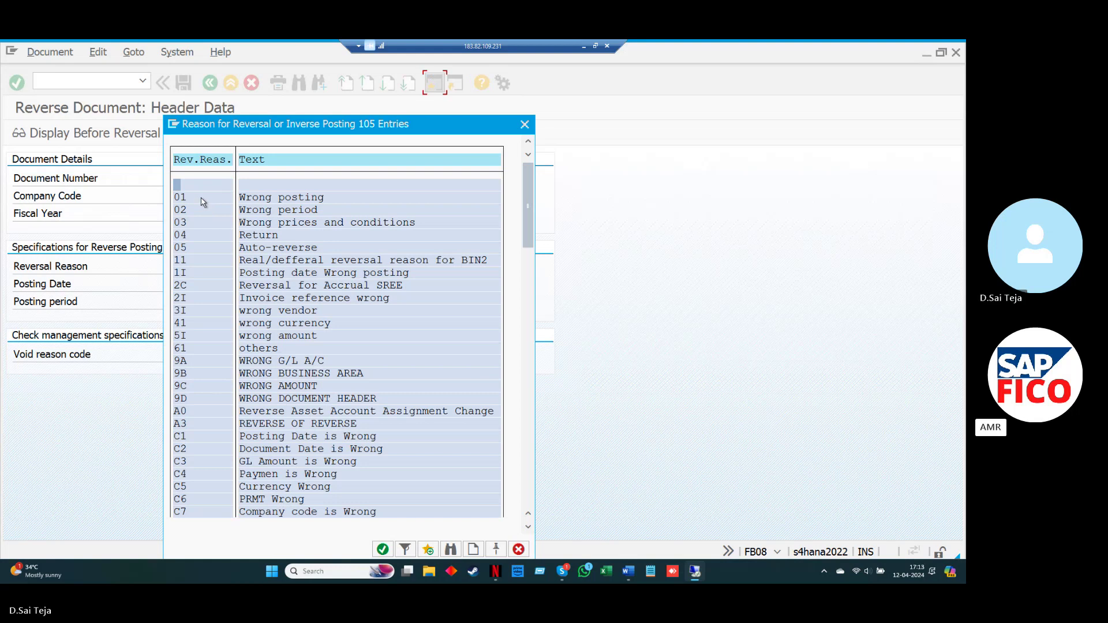
pyautogui.doubleClick(202, 199)
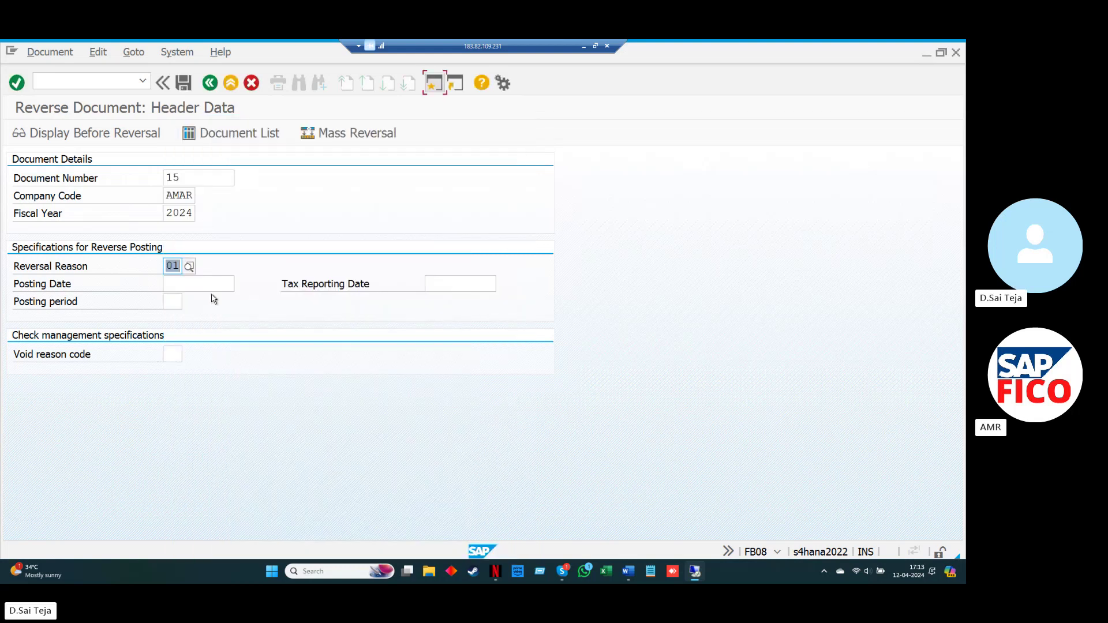
# Step: Display document 15 before reversal to review its line items and return to the reversal header
pyautogui.click(196, 283)
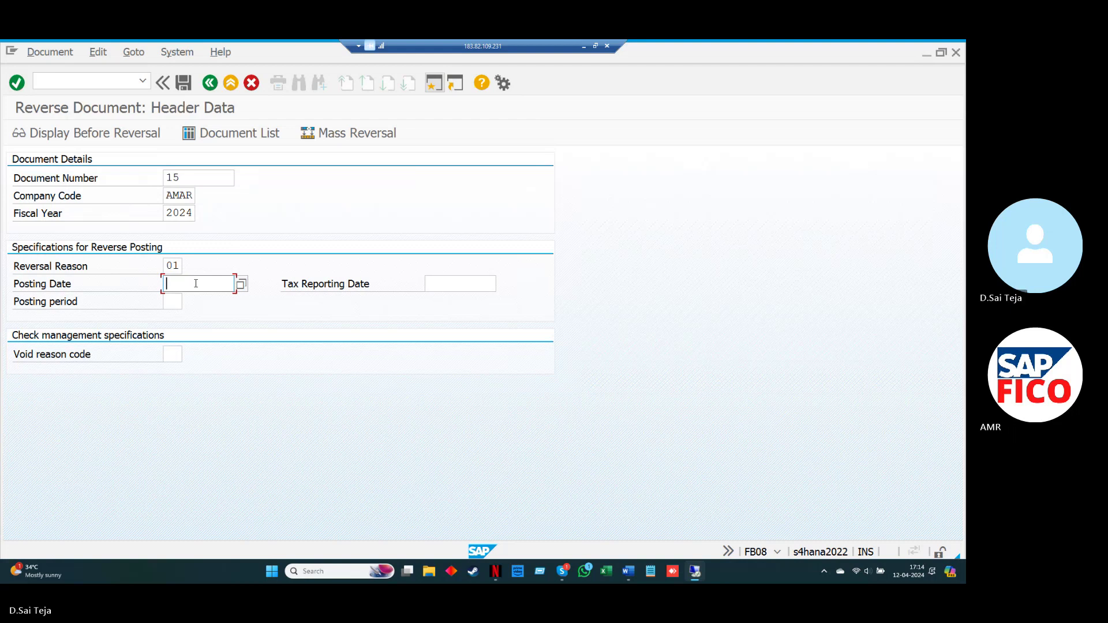
pyautogui.click(122, 138)
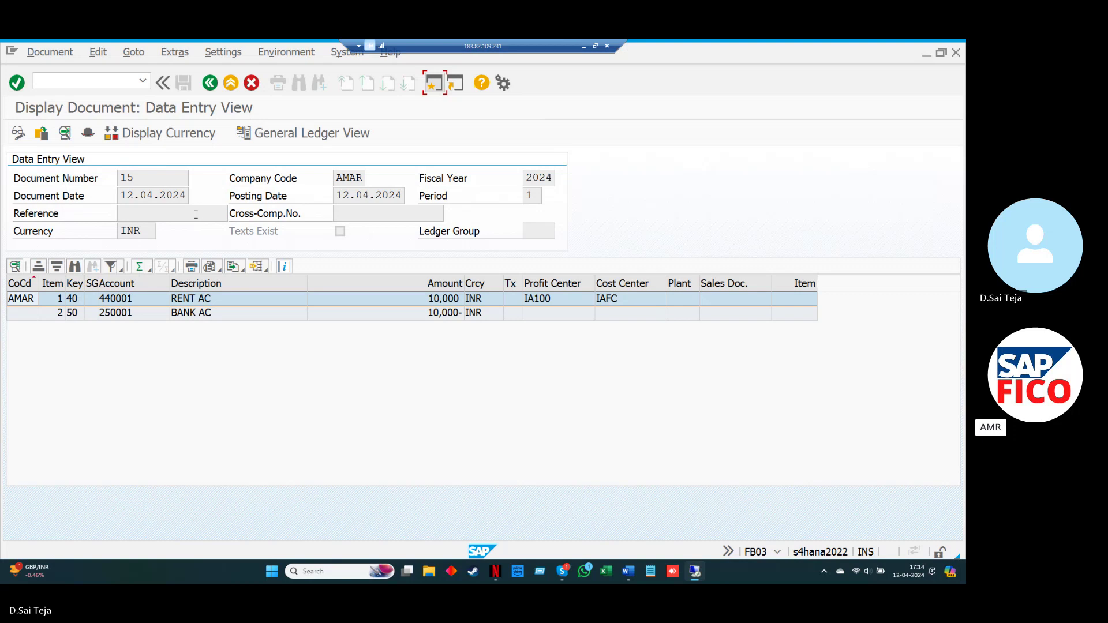
pyautogui.click(209, 91)
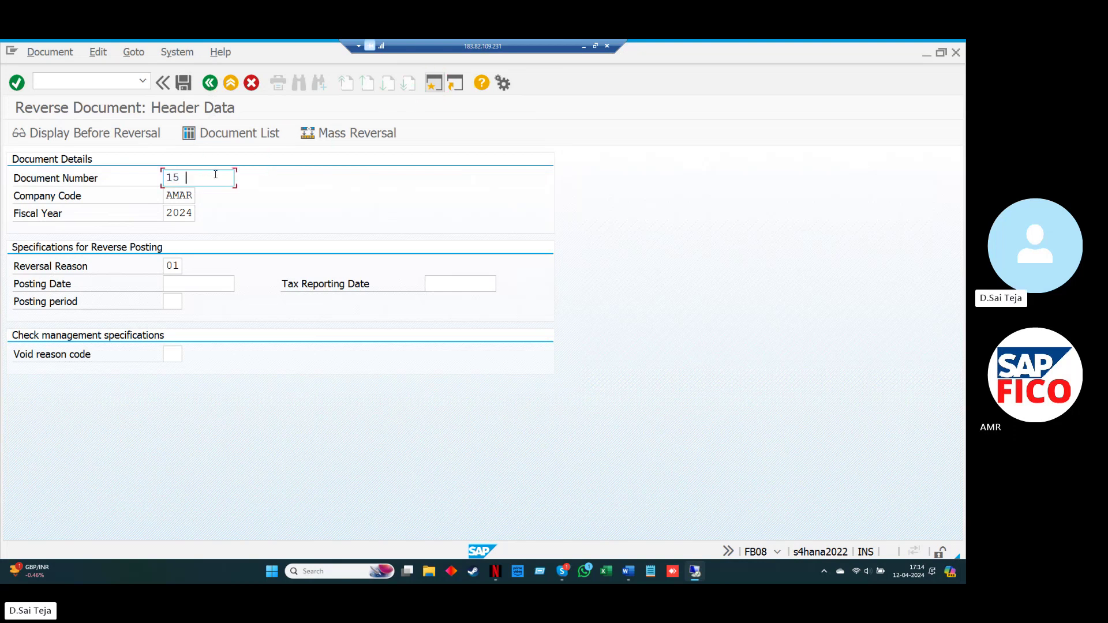
# Step: Change the document number to 16, display that document before reversal and return to the reversal header
pyautogui.press('BackSpace')
pyautogui.press('BackSpace')
pyautogui.write('6')
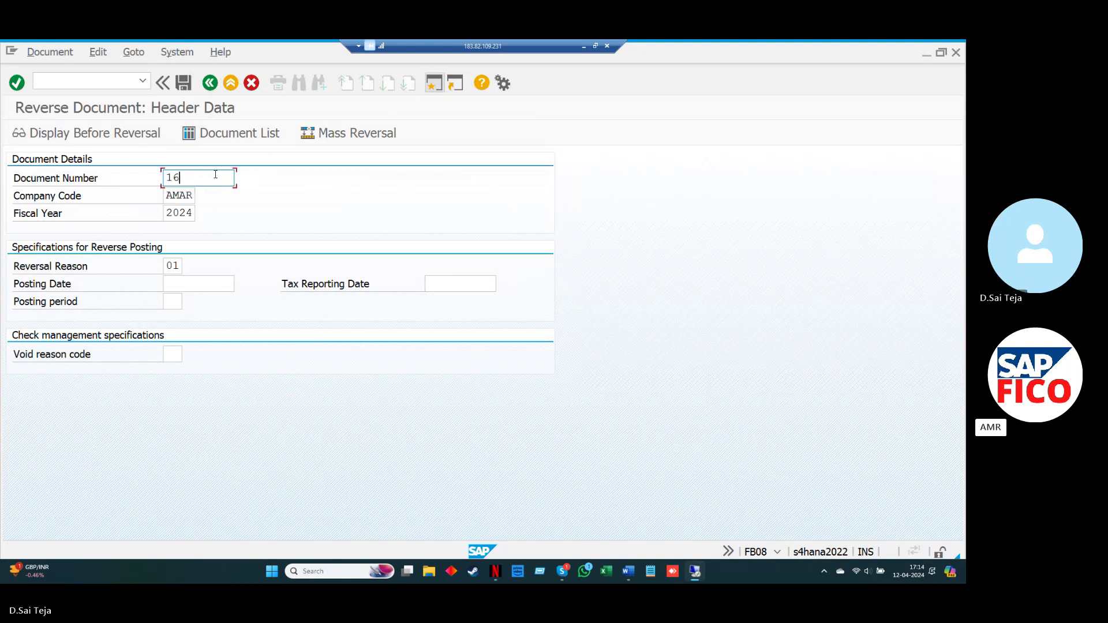
pyautogui.click(127, 137)
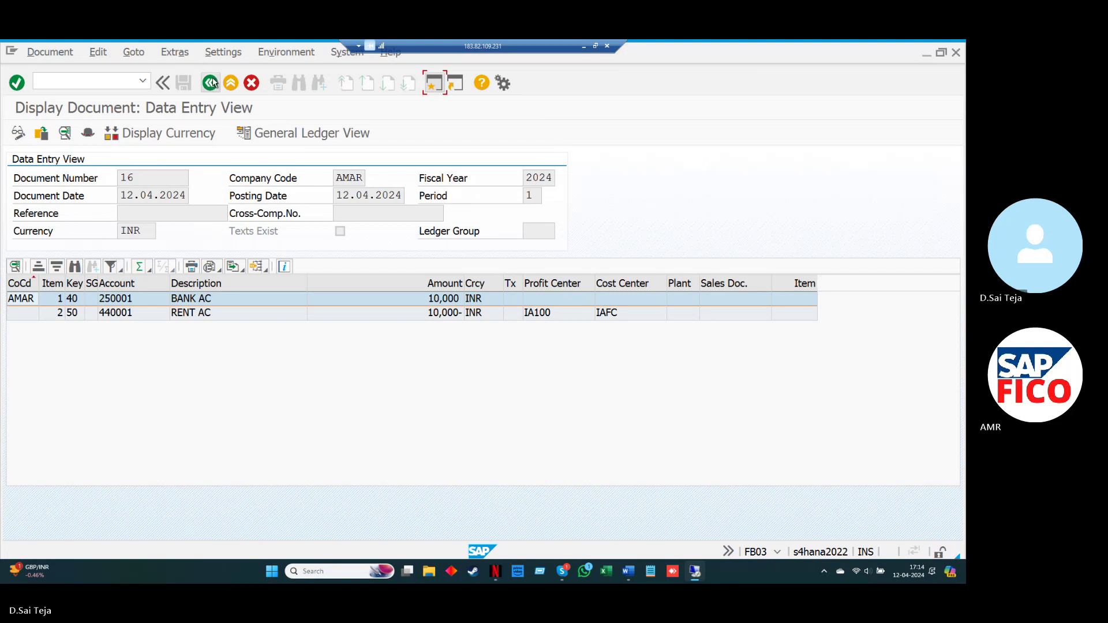
pyautogui.click(210, 84)
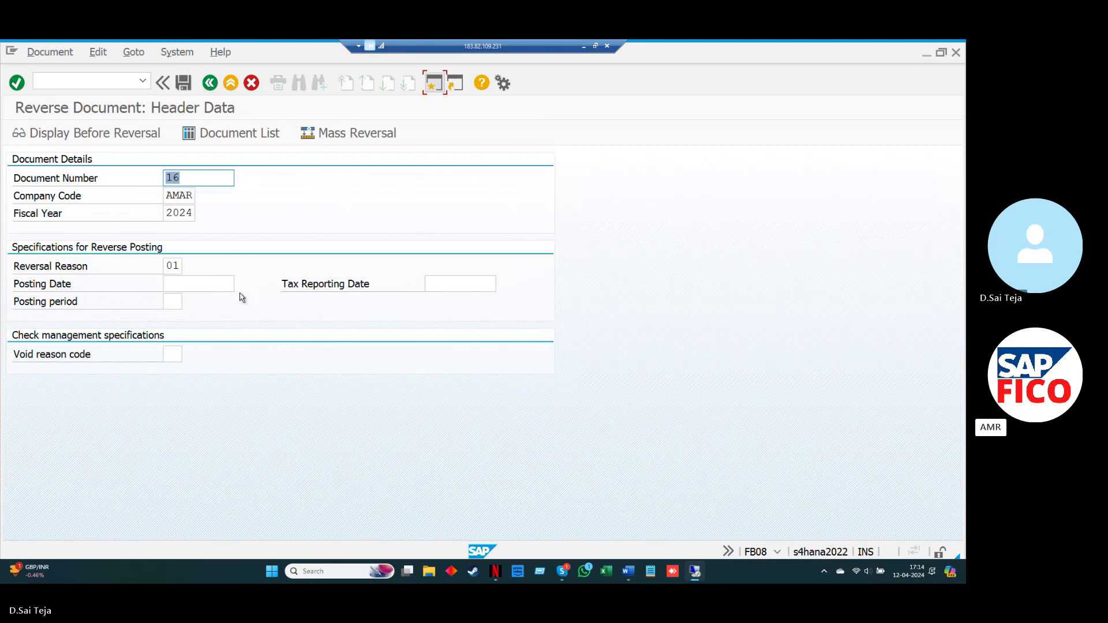
# Step: Try to post the reversal of document 16 with the posting date left blank
pyautogui.click(218, 284)
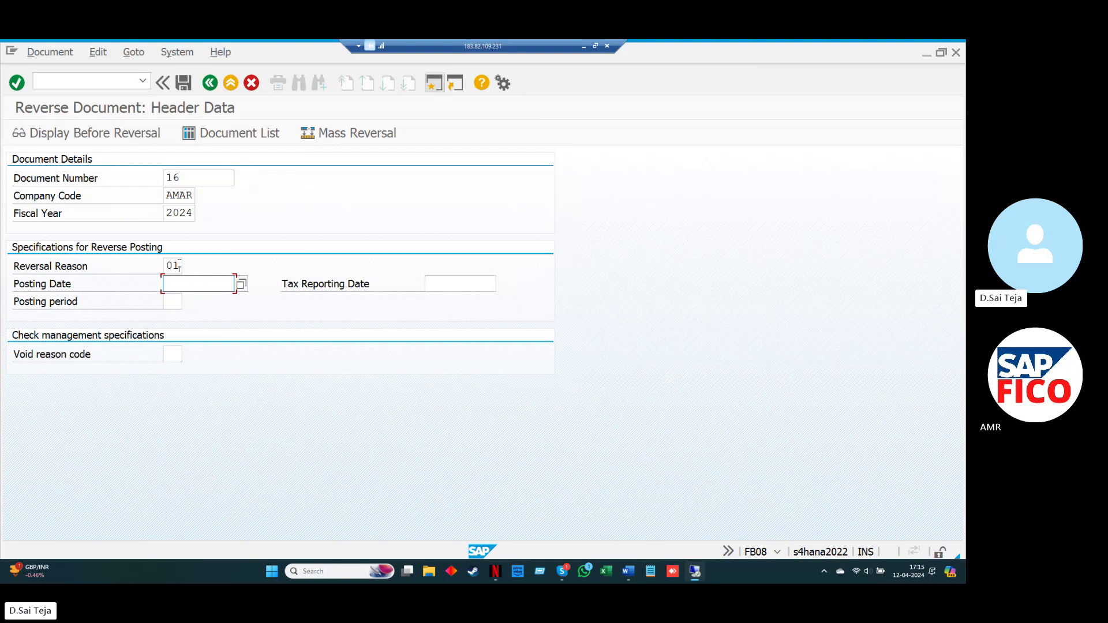
pyautogui.click(184, 84)
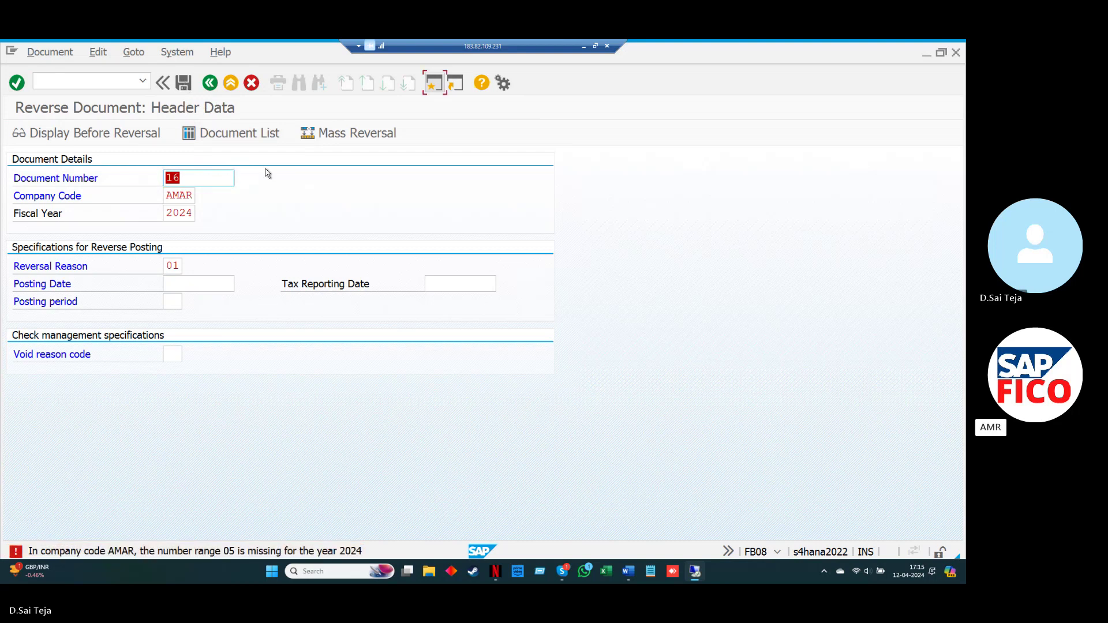
# Step: Switch to the other SAP session, start FBN1 and open the number range intervals of company code AMAR for editing
pyautogui.hotkey('alt', 'Tab')
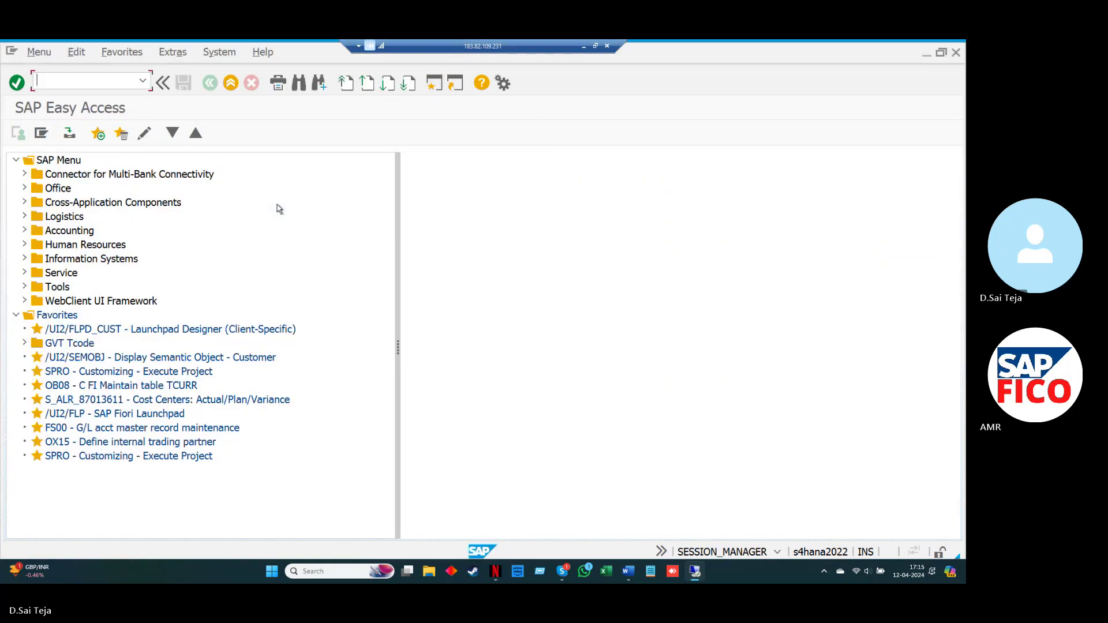
pyautogui.write('FBN1')
pyautogui.press('Return')
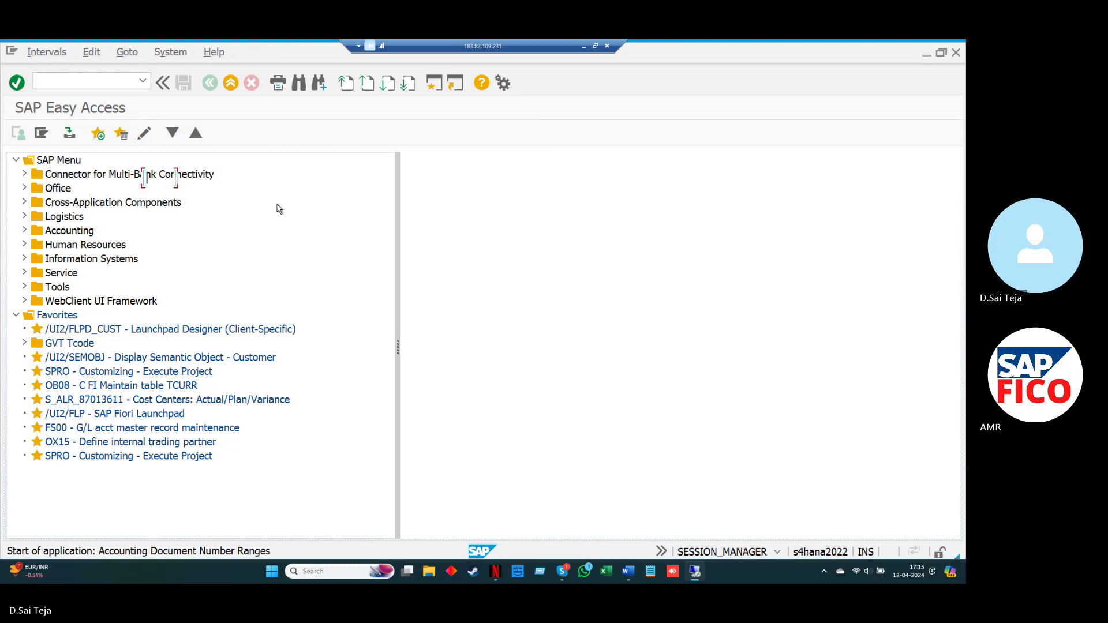
pyautogui.write('AM')
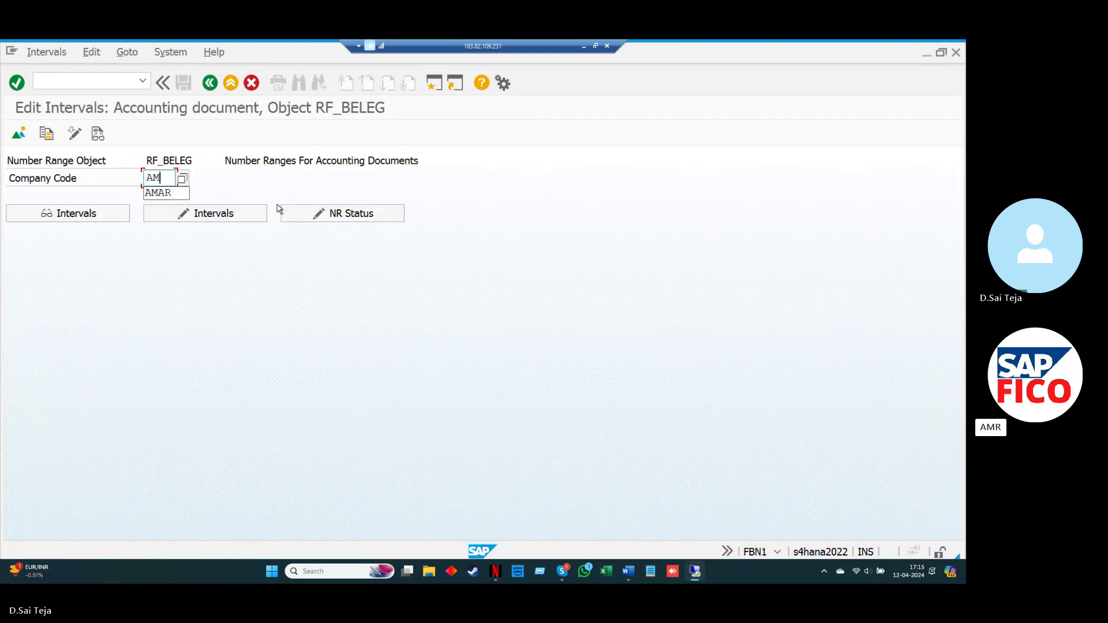
pyautogui.press('Down')
pyautogui.press('Return')
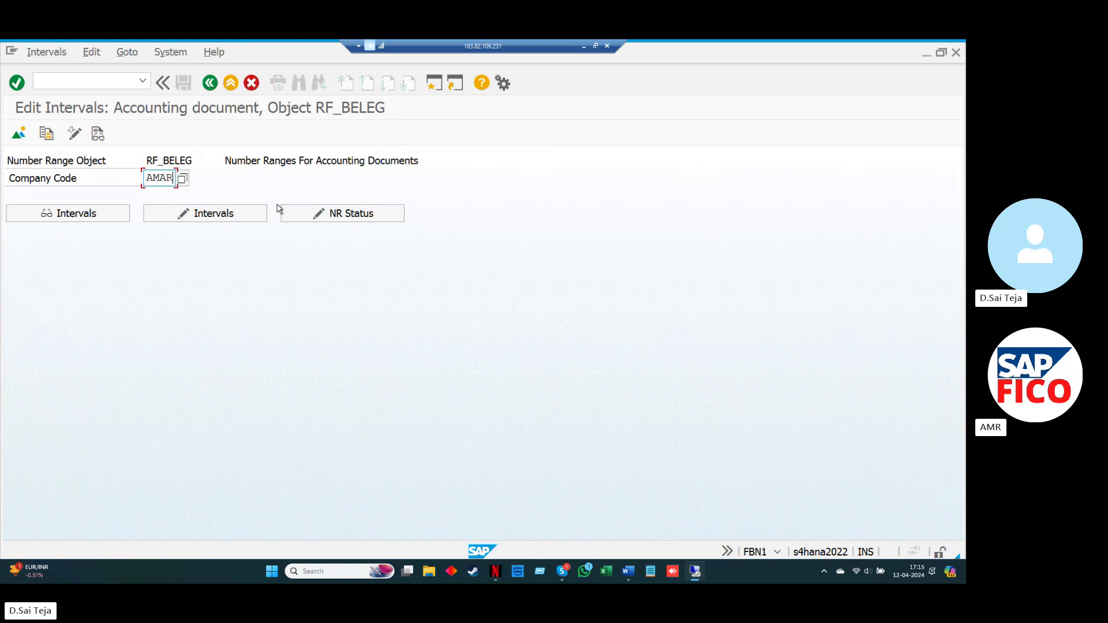
pyautogui.press('Tab')
pyautogui.press('Tab')
pyautogui.press('Return')
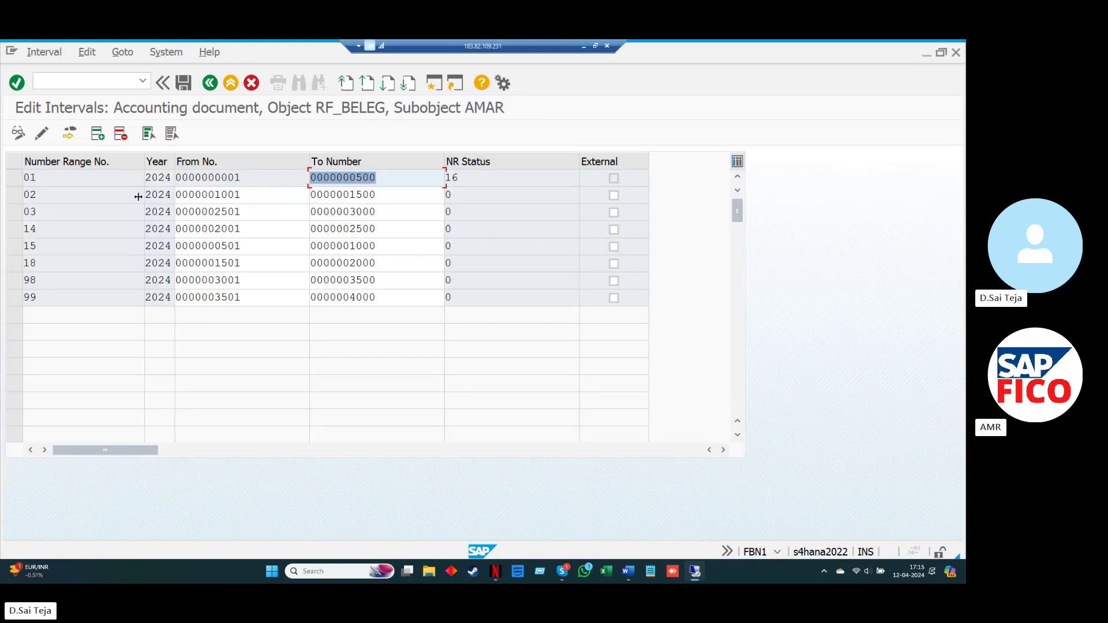
# Step: Insert a new interval with number range 05 and year 2024
pyautogui.click(102, 135)
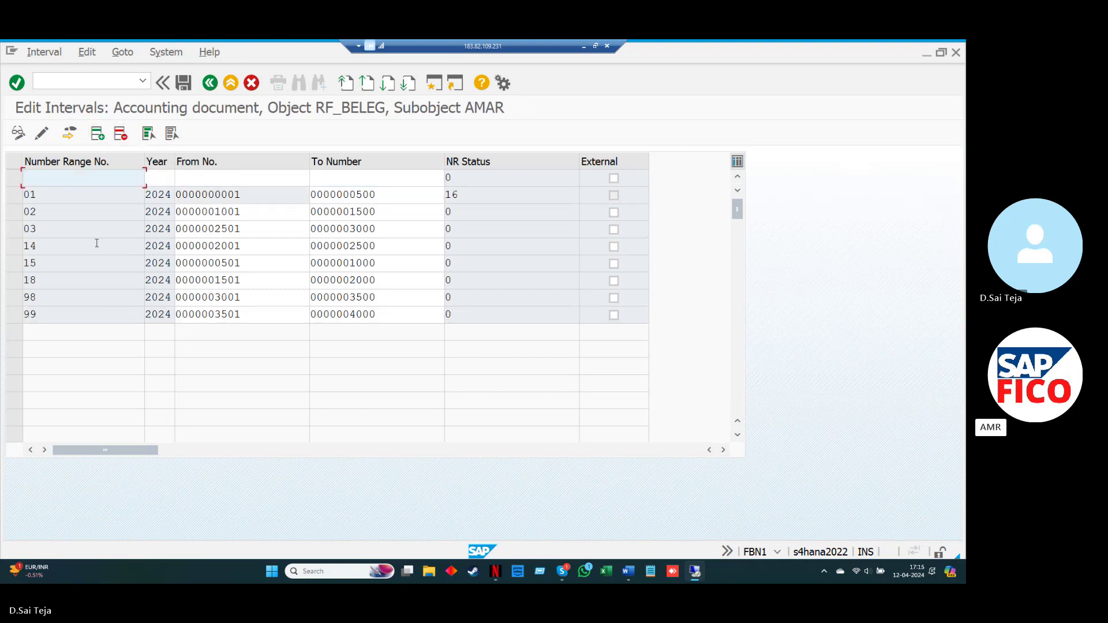
pyautogui.write('0')
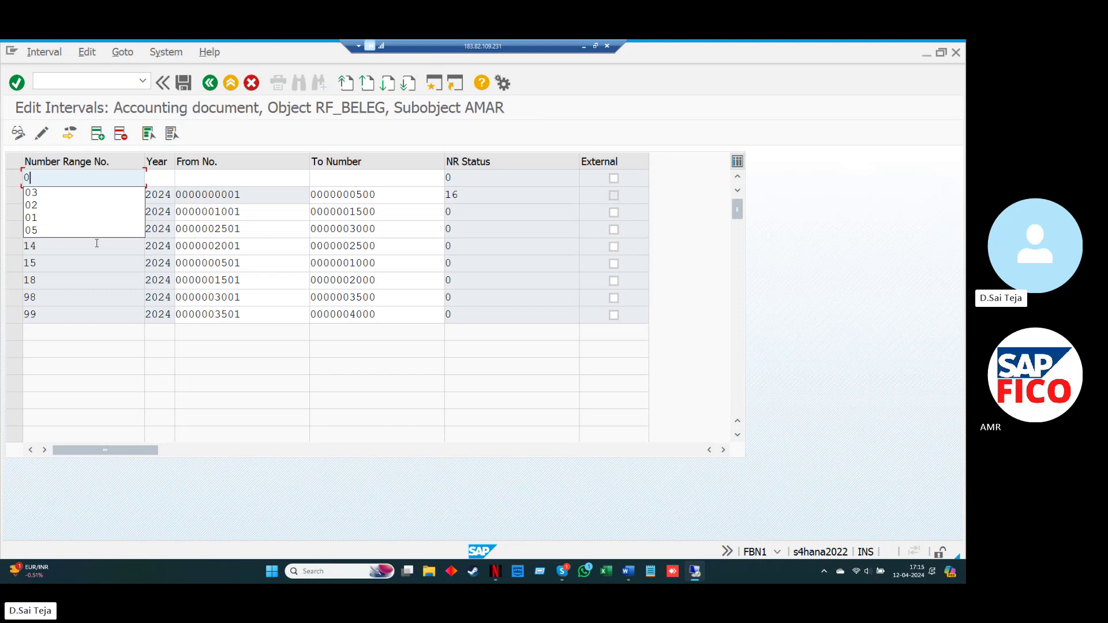
pyautogui.press('Down')
pyautogui.press('Down')
pyautogui.press('Down')
pyautogui.press('Down')
pyautogui.press('Return')
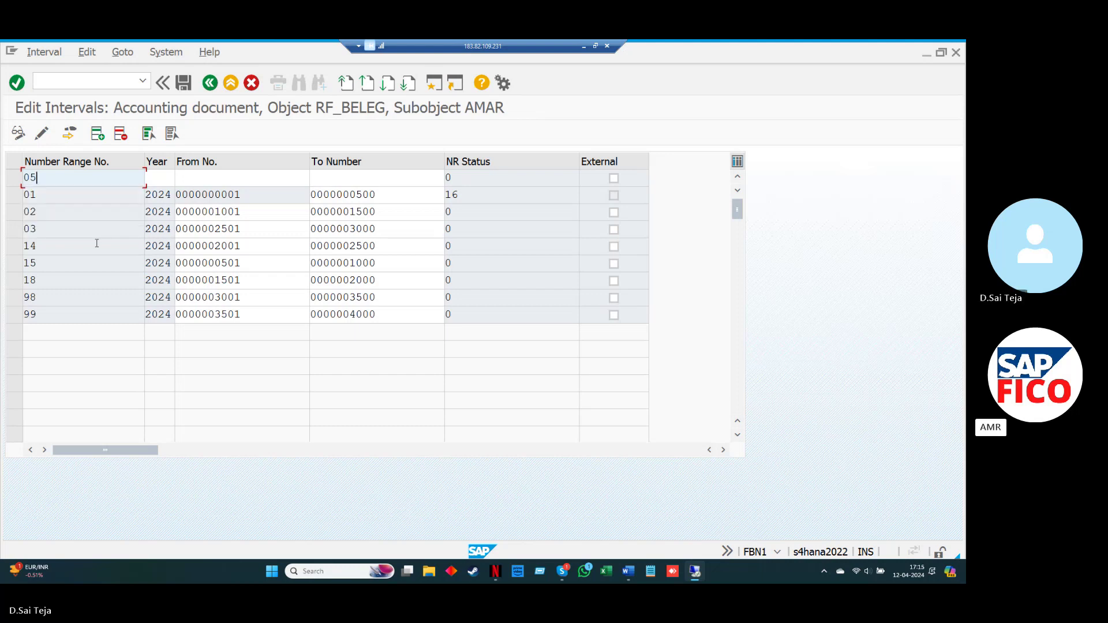
pyautogui.press('Tab')
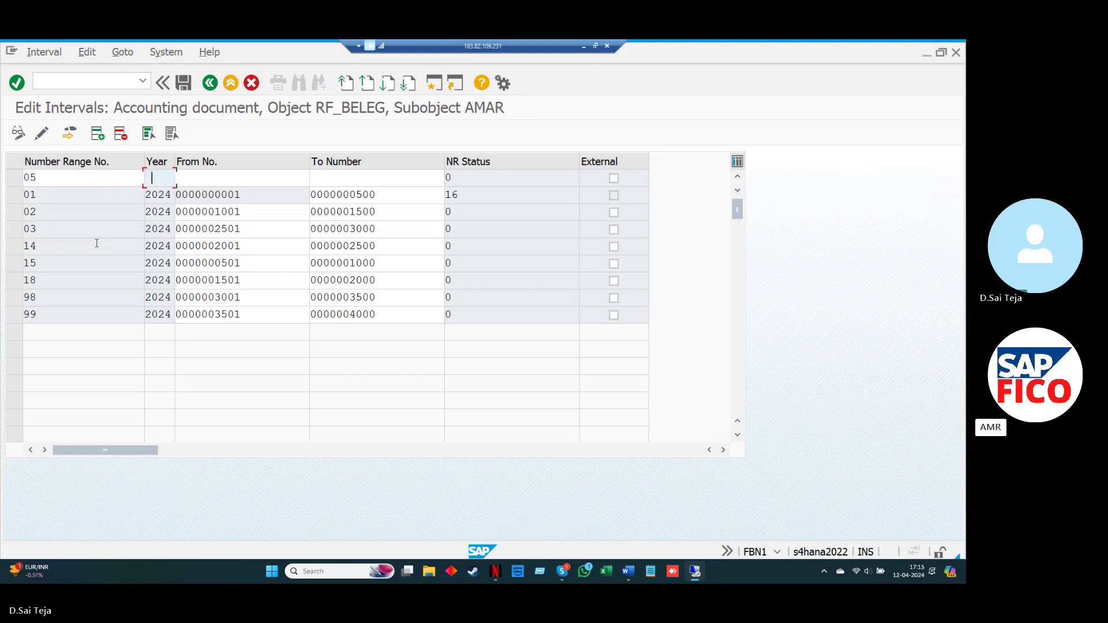
pyautogui.write('2')
pyautogui.press('Down')
pyautogui.press('Return')
pyautogui.press('Tab')
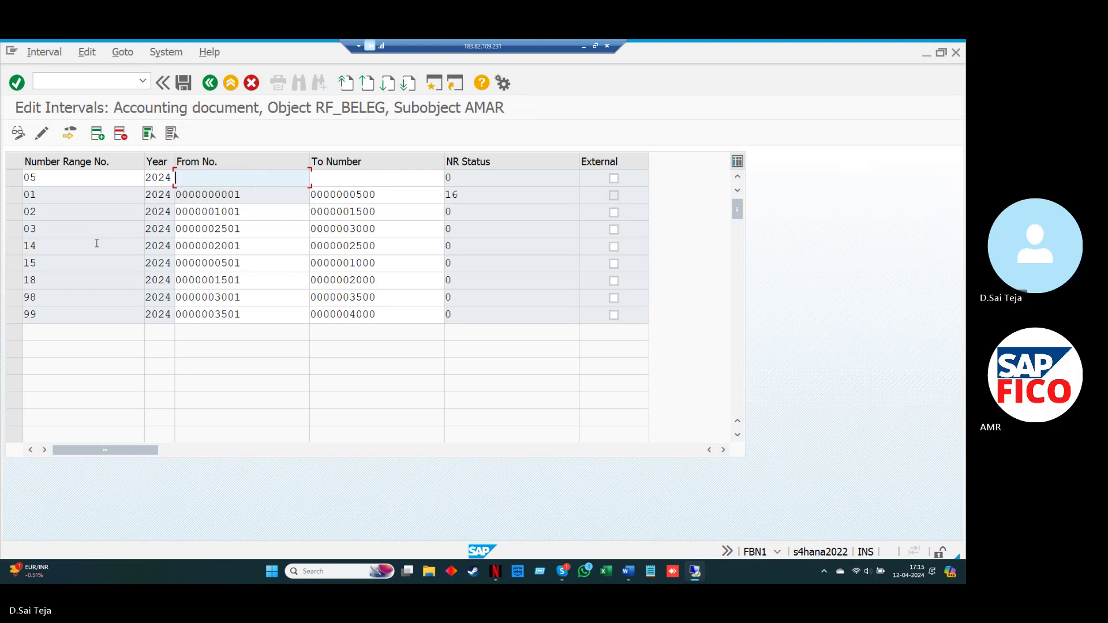
# Step: Set number range 05 to run from 4500 to 5000 and save the intervals, accepting the transport notice
pyautogui.write('4500')
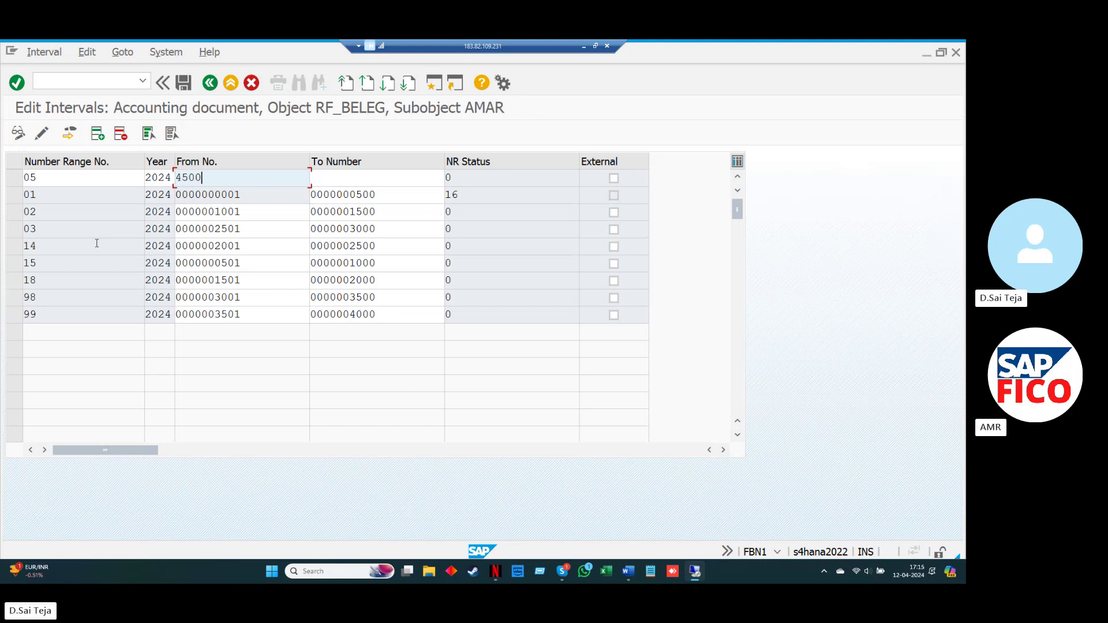
pyautogui.press('Tab')
pyautogui.write('5000')
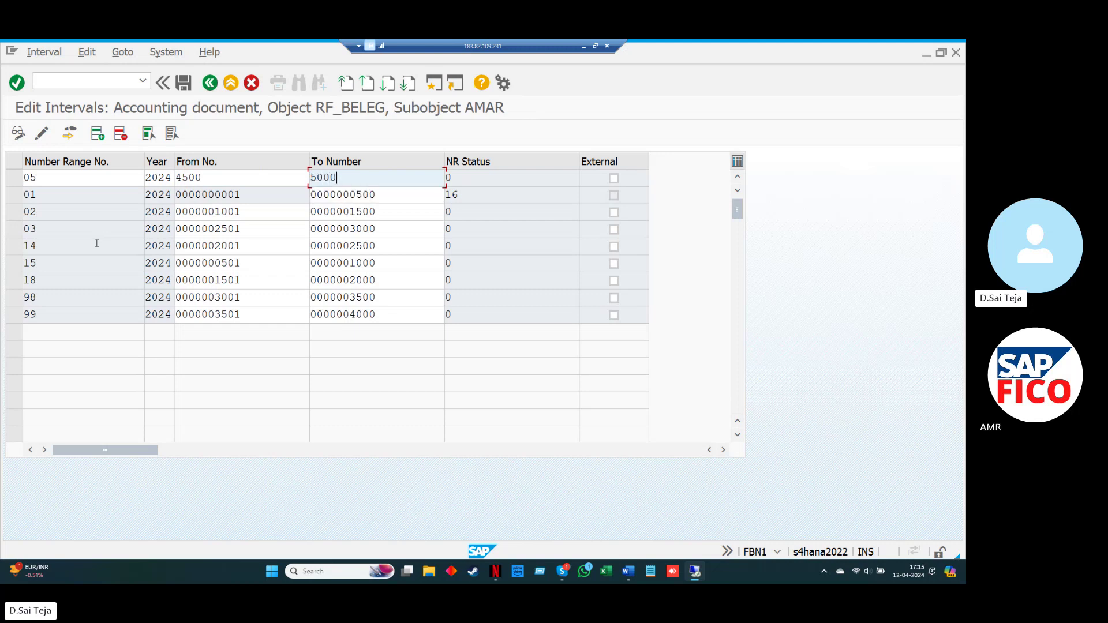
pyautogui.press('Return')
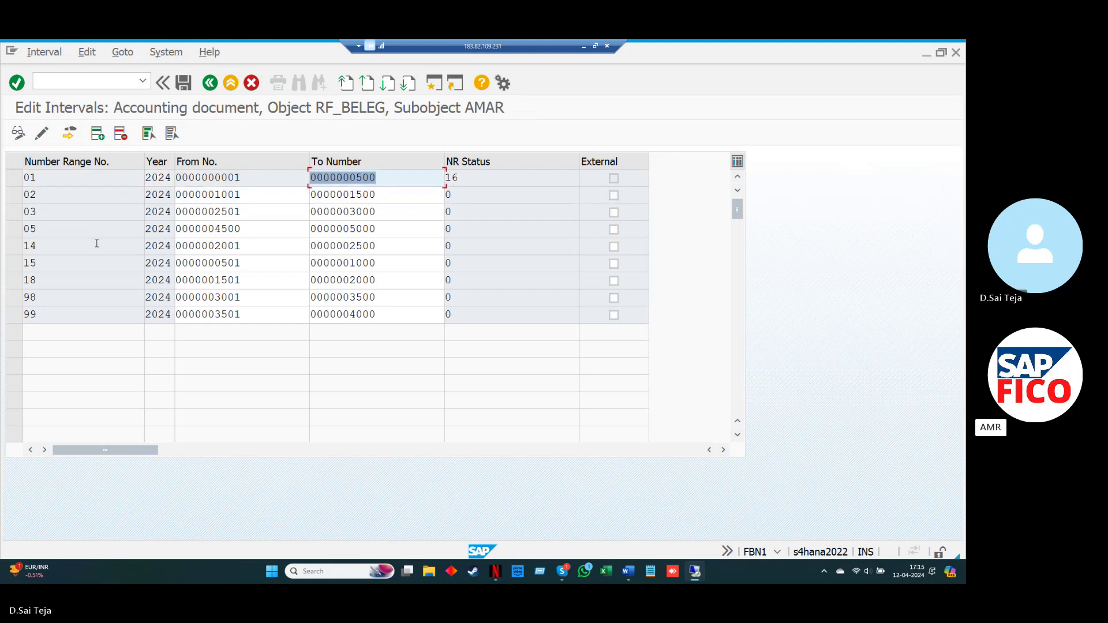
pyautogui.hotkey('ctrl', 's')
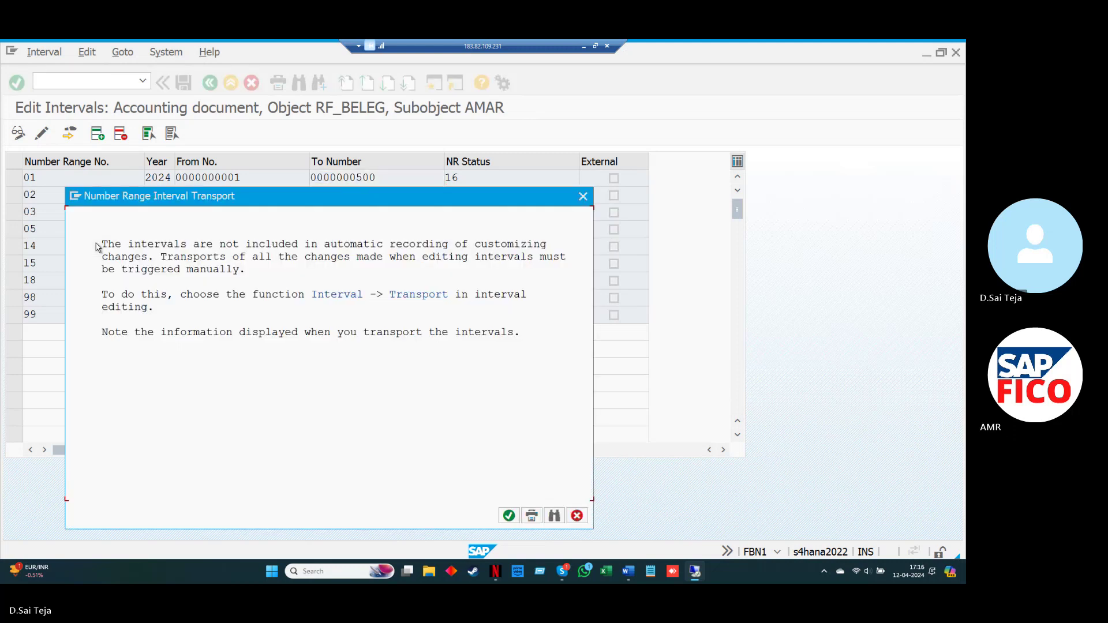
pyautogui.press('Return')
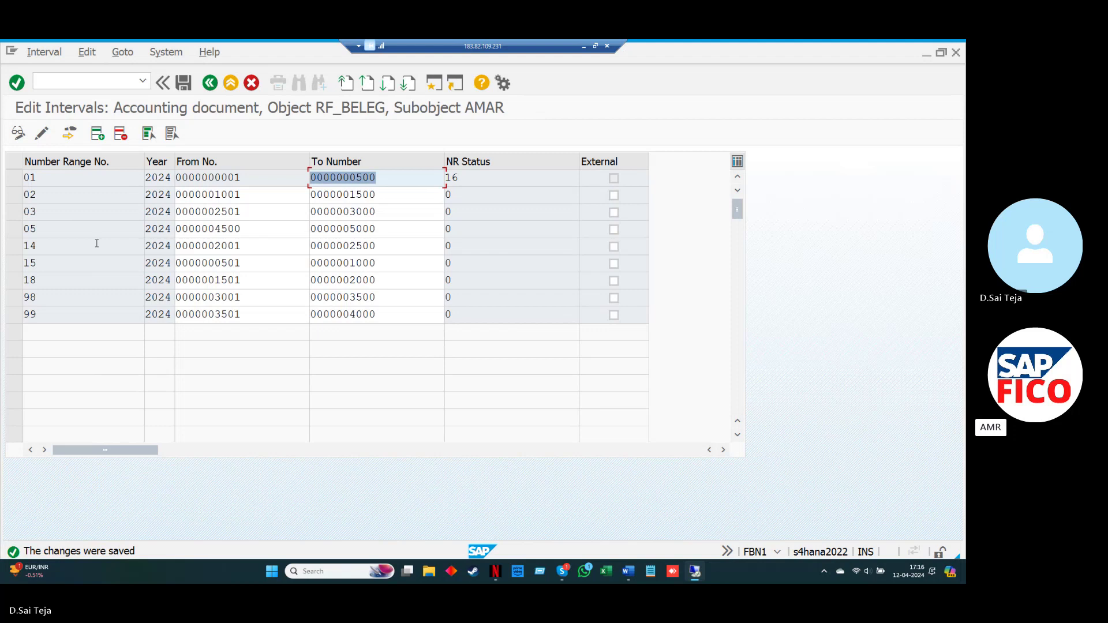
# Step: Leave the number range maintenance, start transaction OBA7 and position the document types list at SA
pyautogui.press('F3')
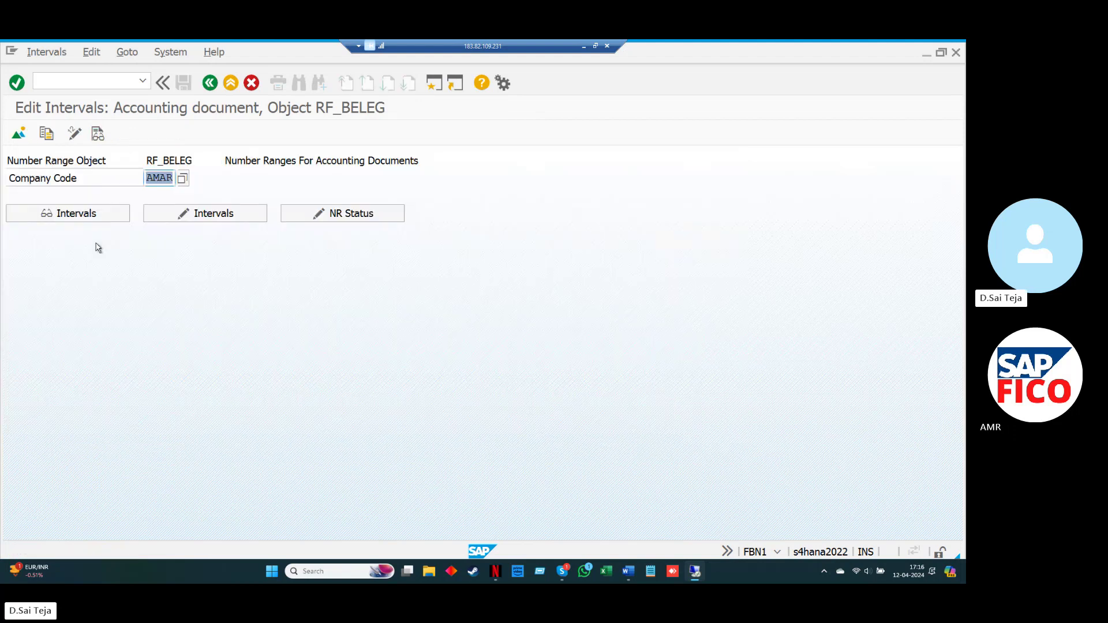
pyautogui.press('F3')
pyautogui.write('OBA7')
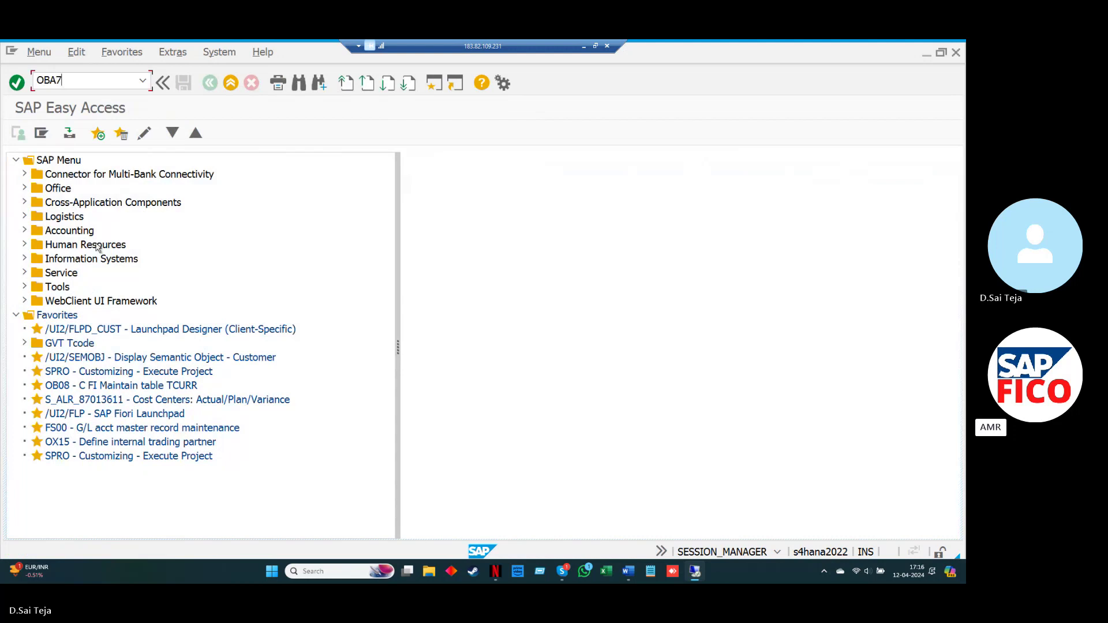
pyautogui.press('Return')
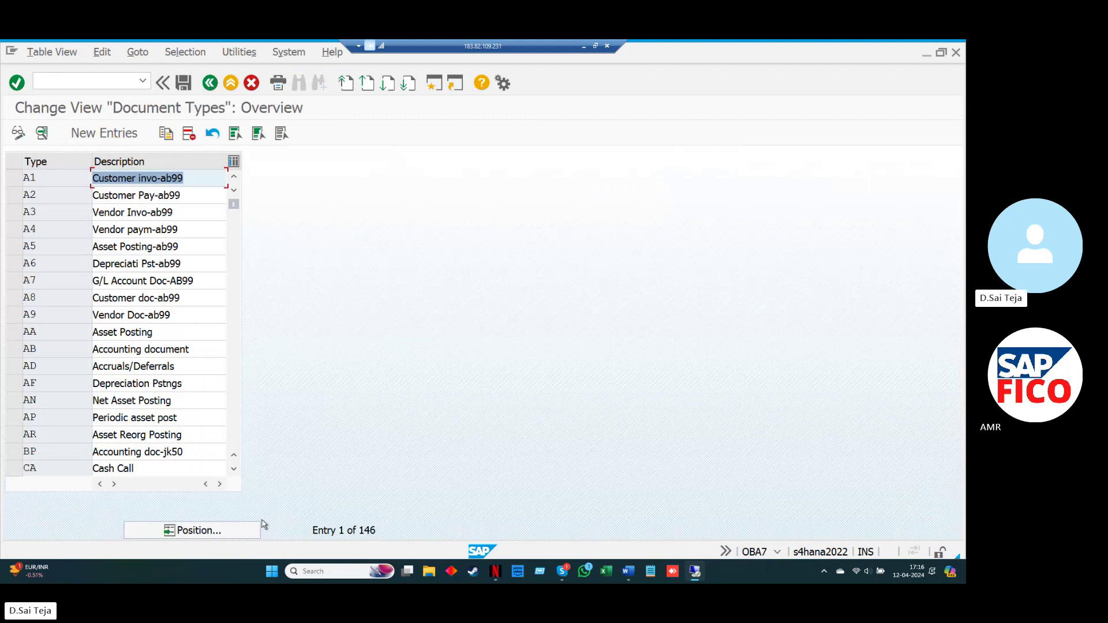
pyautogui.click(245, 531)
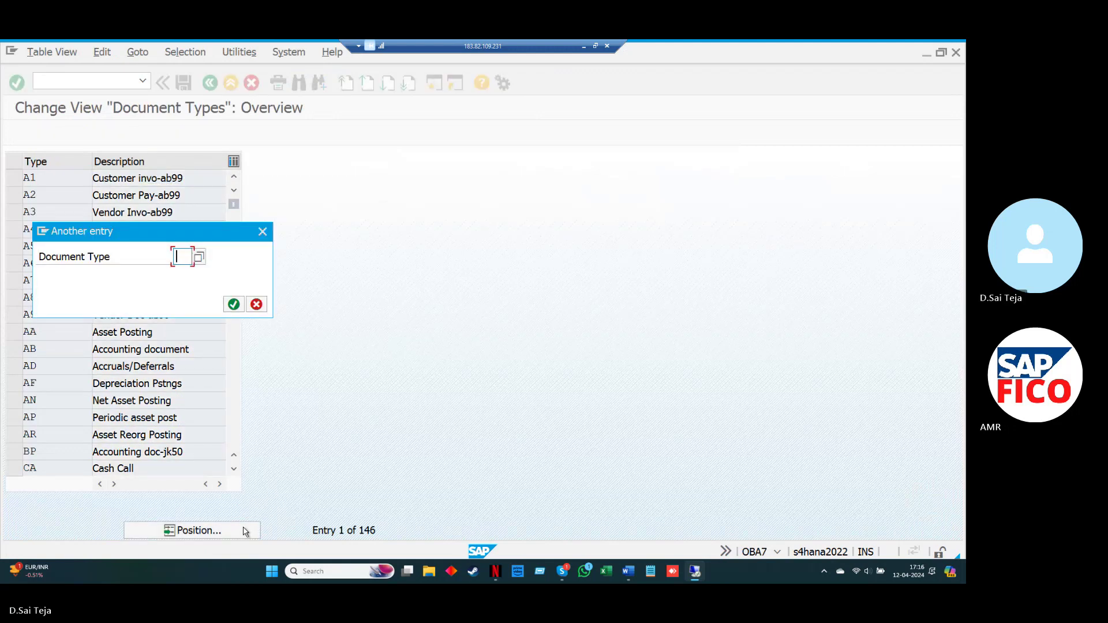
pyautogui.write('SA')
pyautogui.press('Return')
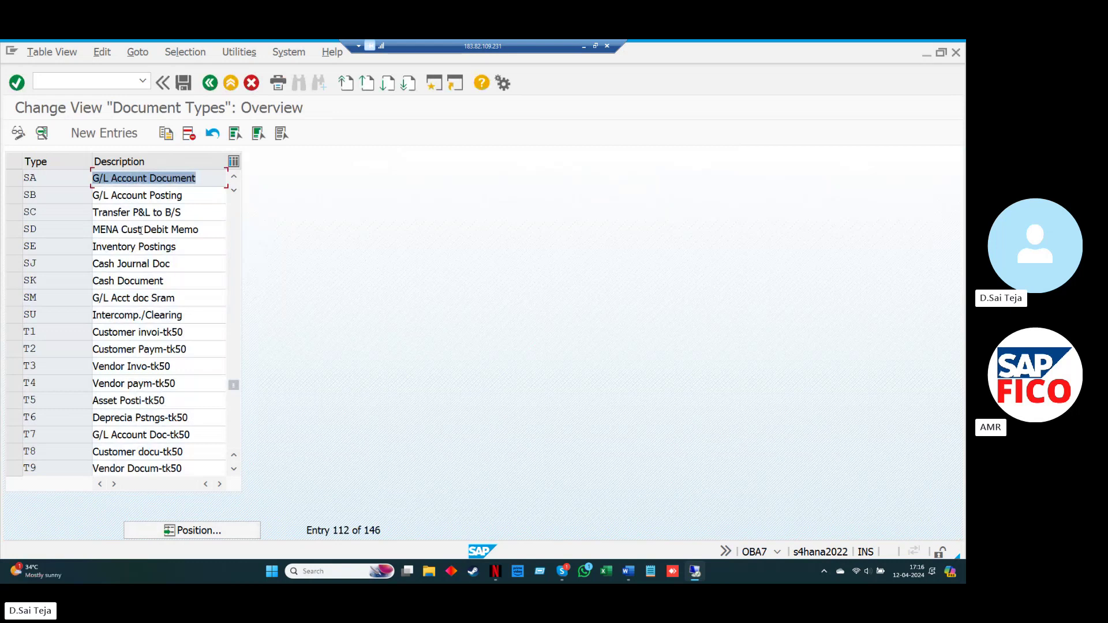
# Step: Check the number range and reverse document type of document type SA, and position the document types list at AB
pyautogui.doubleClick(75, 183)
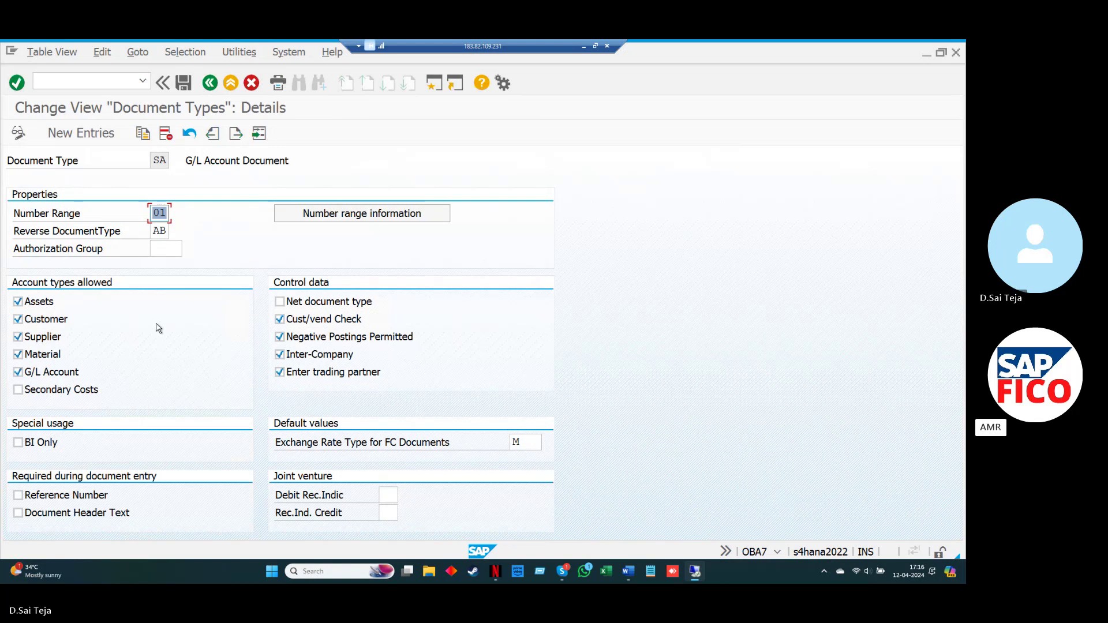
pyautogui.press('F3')
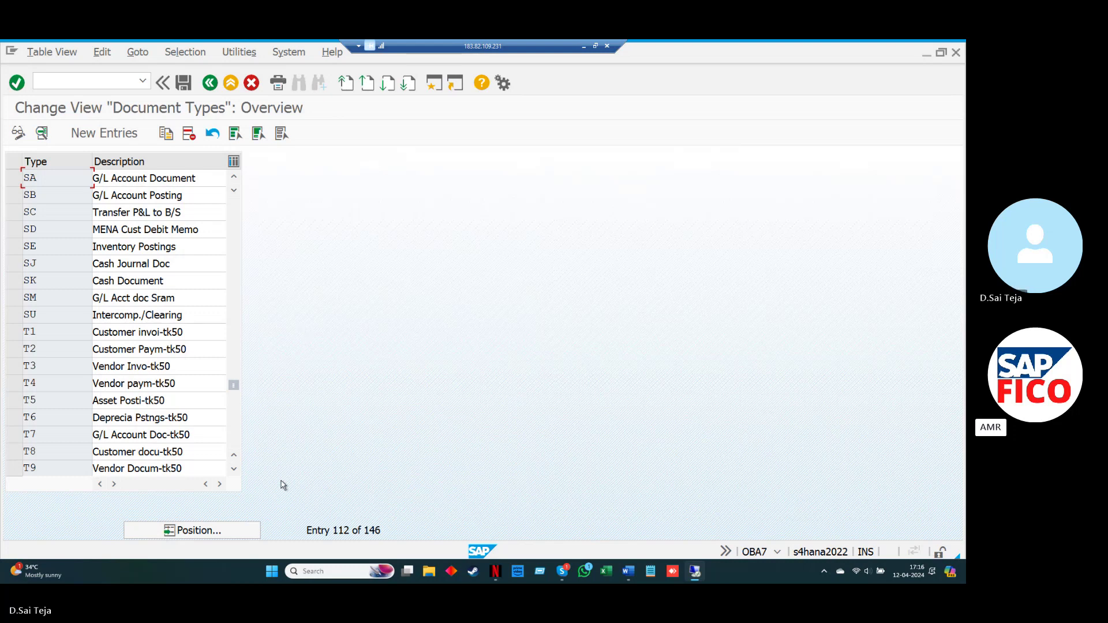
pyautogui.click(236, 531)
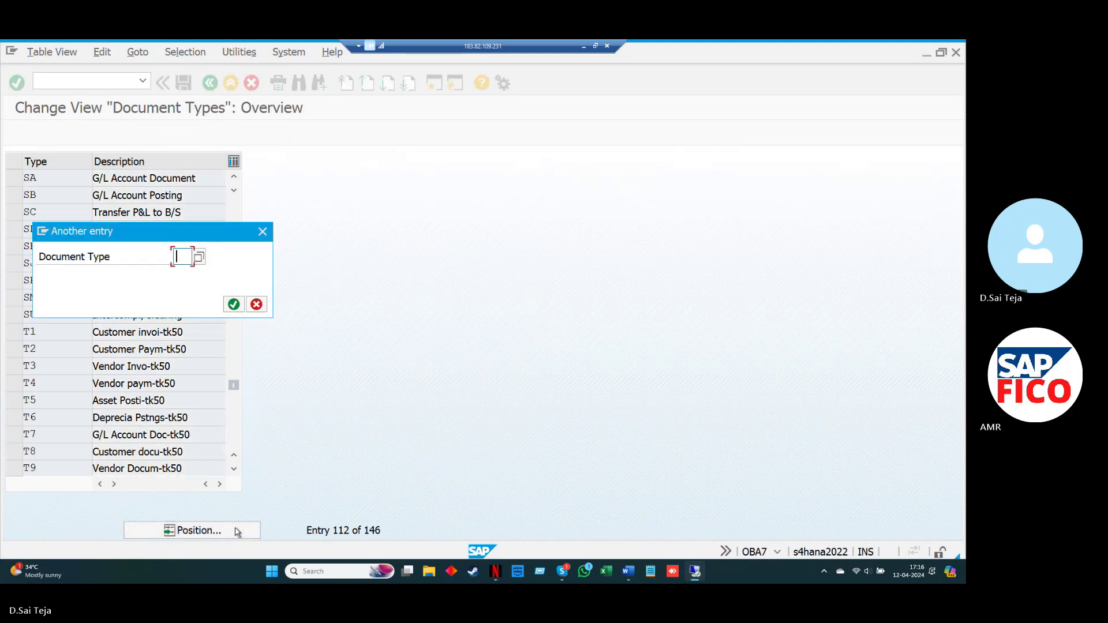
pyautogui.write('AB')
pyautogui.press('Return')
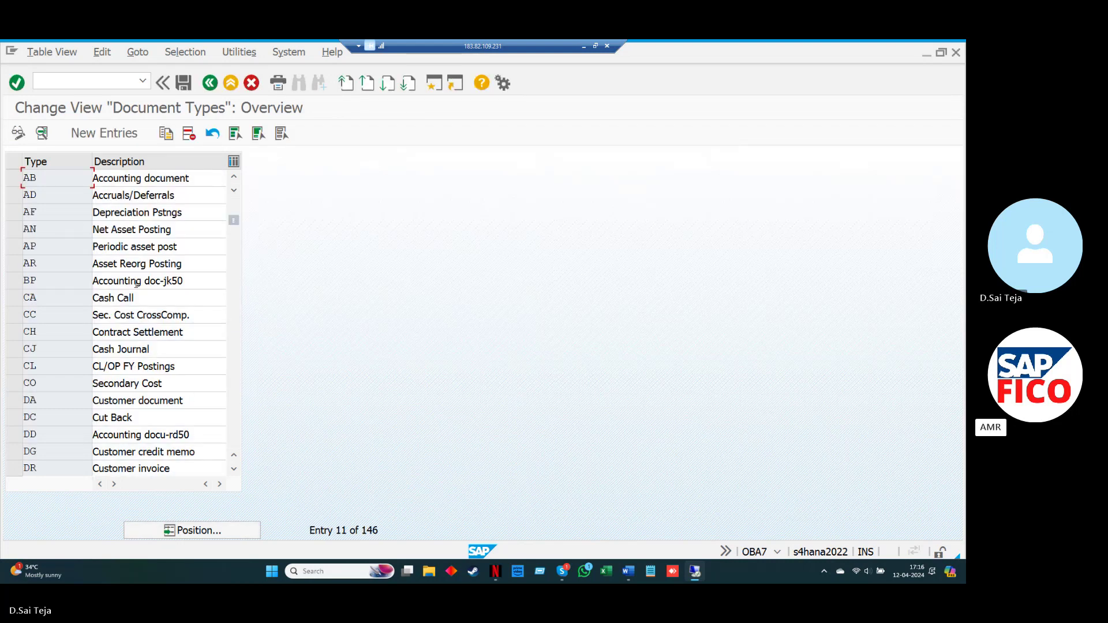
# Step: Set the number range of document type AB to 01 and save it with the proposed customizing request
pyautogui.doubleClick(72, 184)
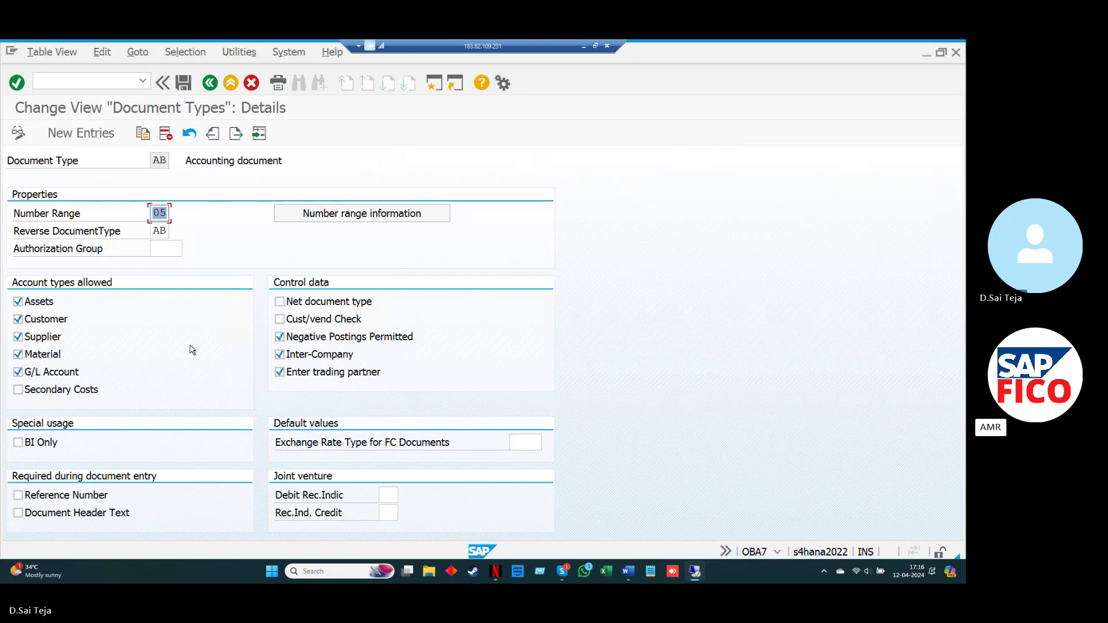
pyautogui.press('Right')
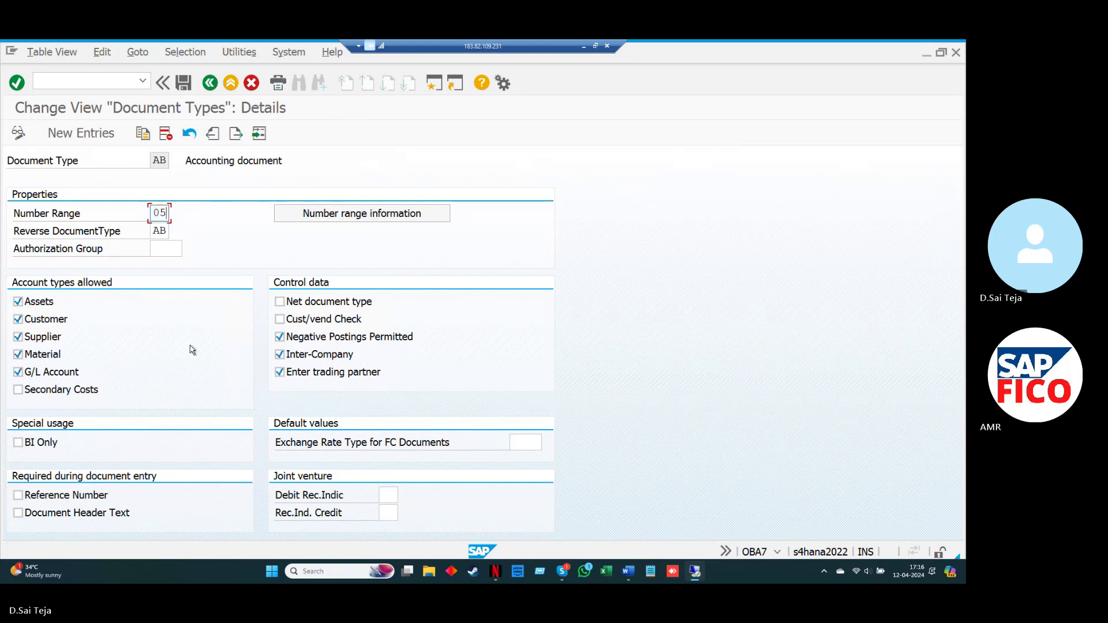
pyautogui.press('BackSpace')
pyautogui.write('1')
pyautogui.hotkey('ctrl', 's')
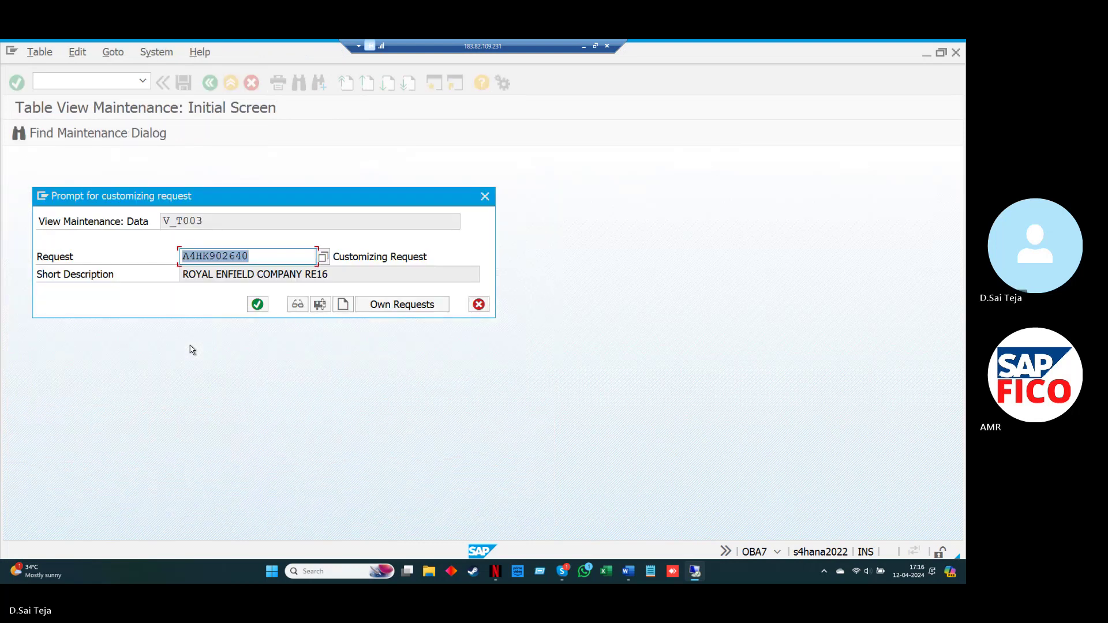
pyautogui.press('Return')
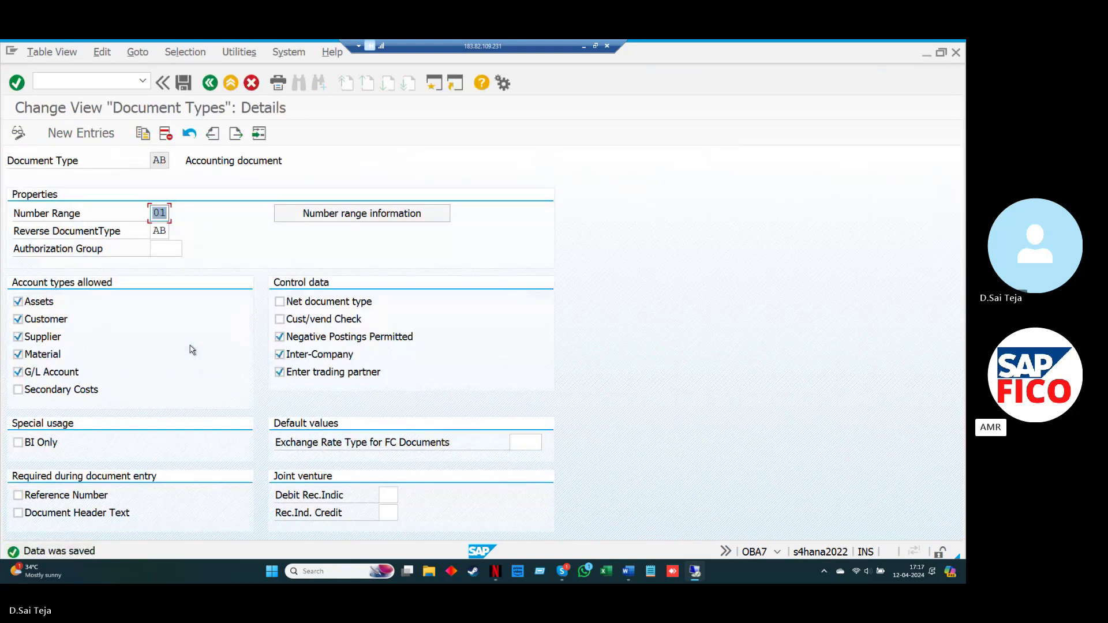
# Step: Switch to the FB08 session, post the reversal of document 16 in company code AMAR and start transaction FB03
pyautogui.hotkey('alt', 'Tab')
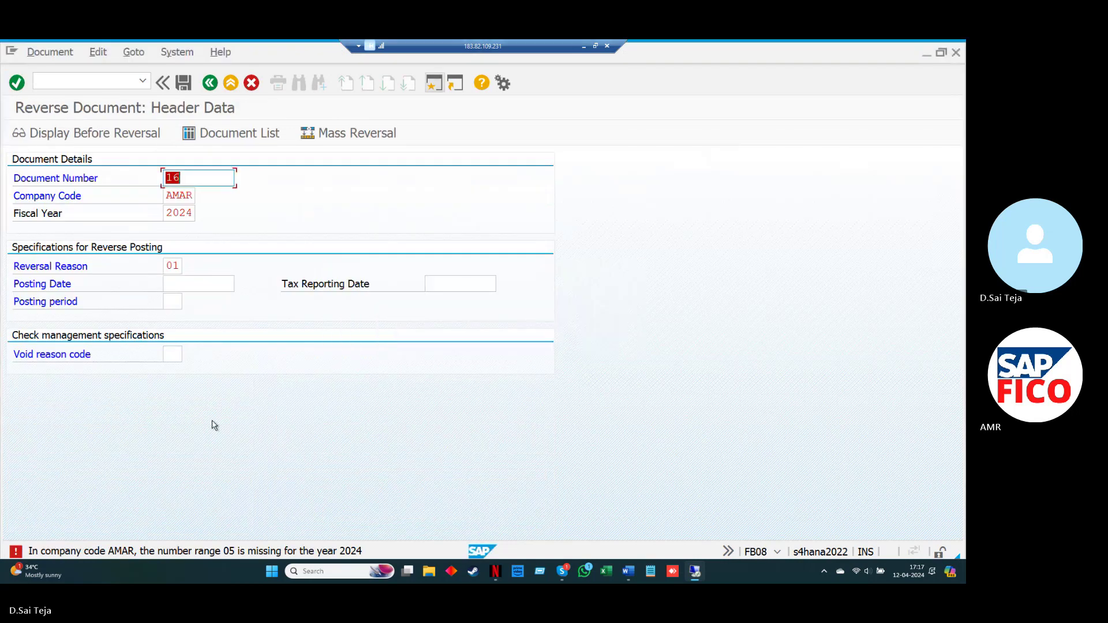
pyautogui.press('Return')
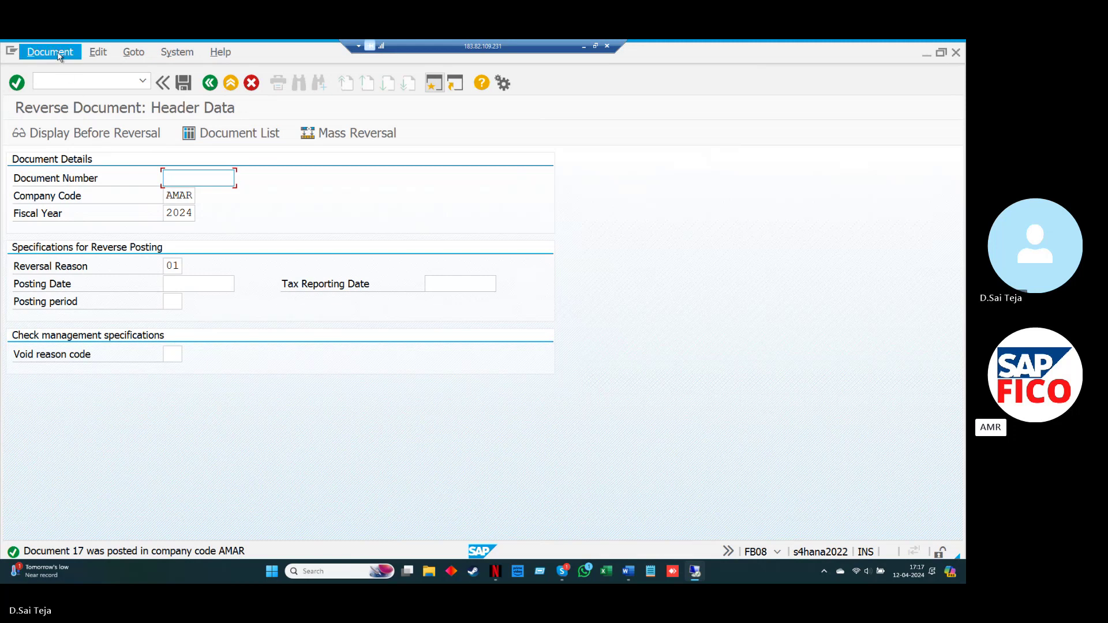
pyautogui.click(73, 80)
pyautogui.write('/')
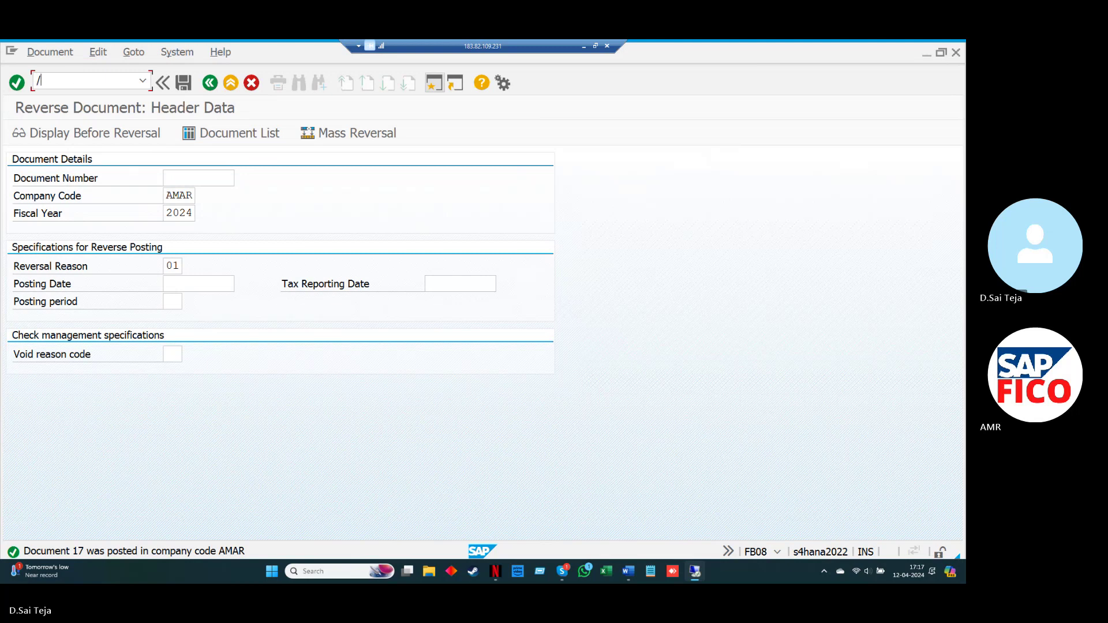
pyautogui.write('NFB03')
pyautogui.press('Return')
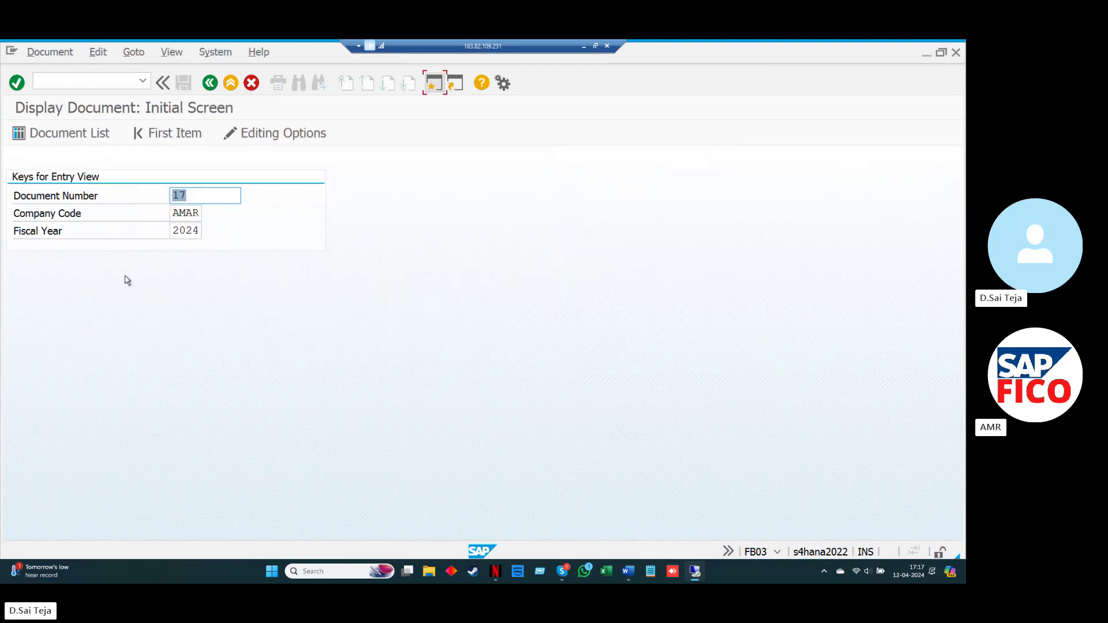
# Step: List the documents of company code AMAR, examine the line items of reversal document 17 and return to the list
pyautogui.click(80, 137)
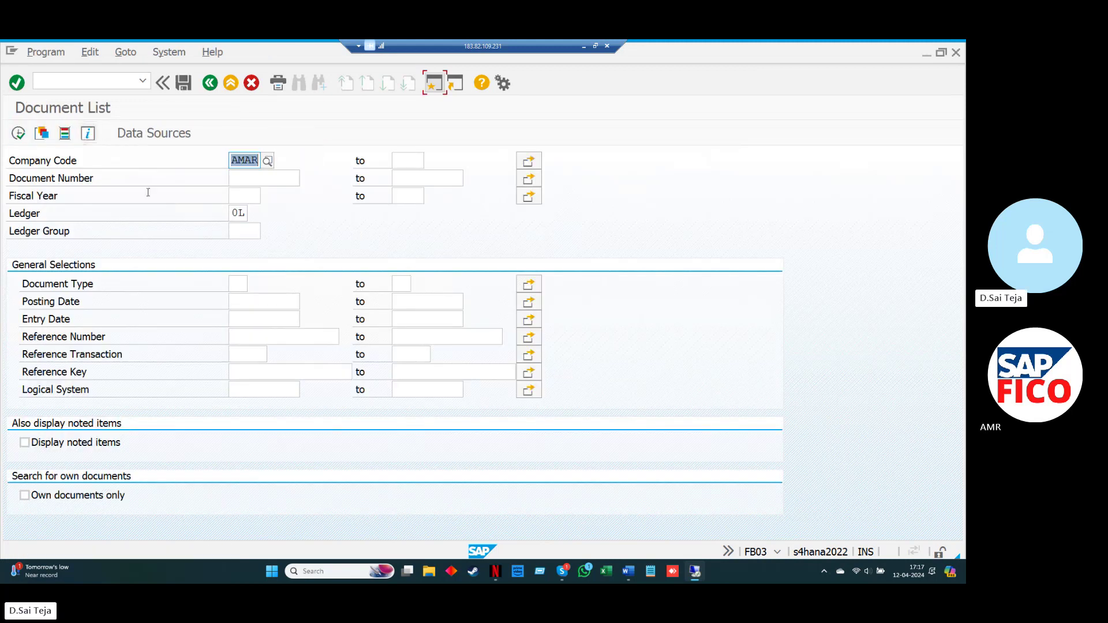
pyautogui.click(17, 135)
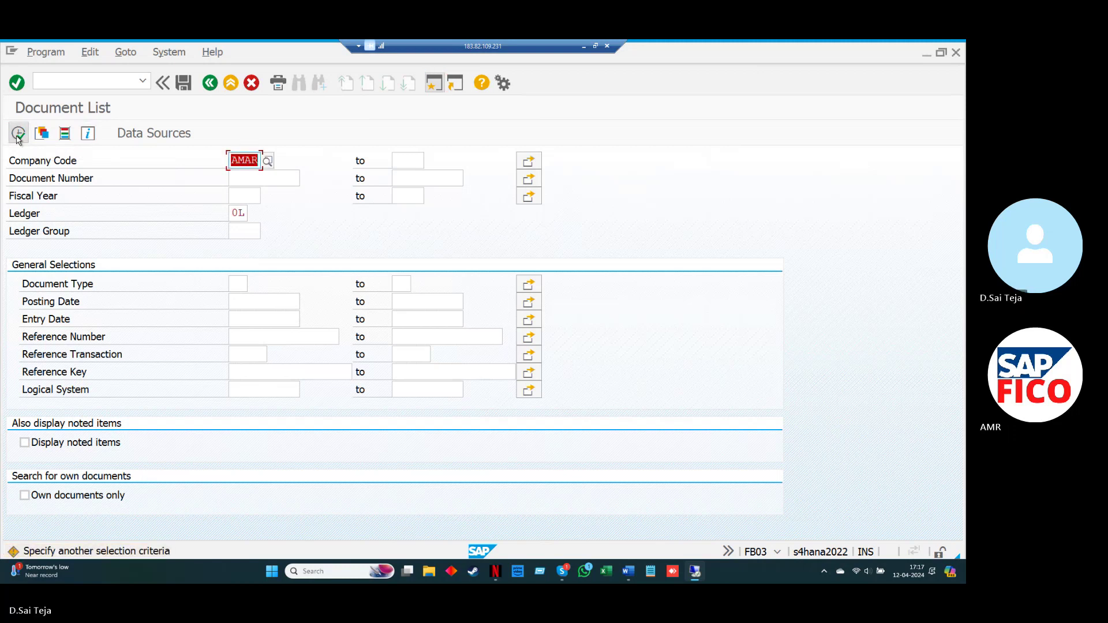
pyautogui.click(18, 134)
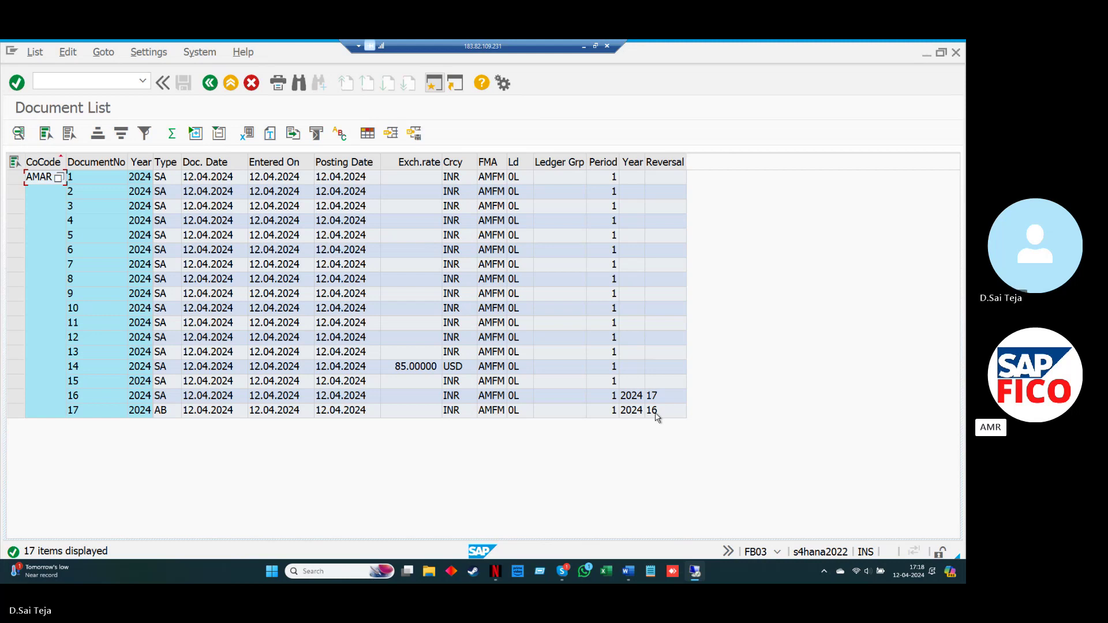
pyautogui.doubleClick(174, 411)
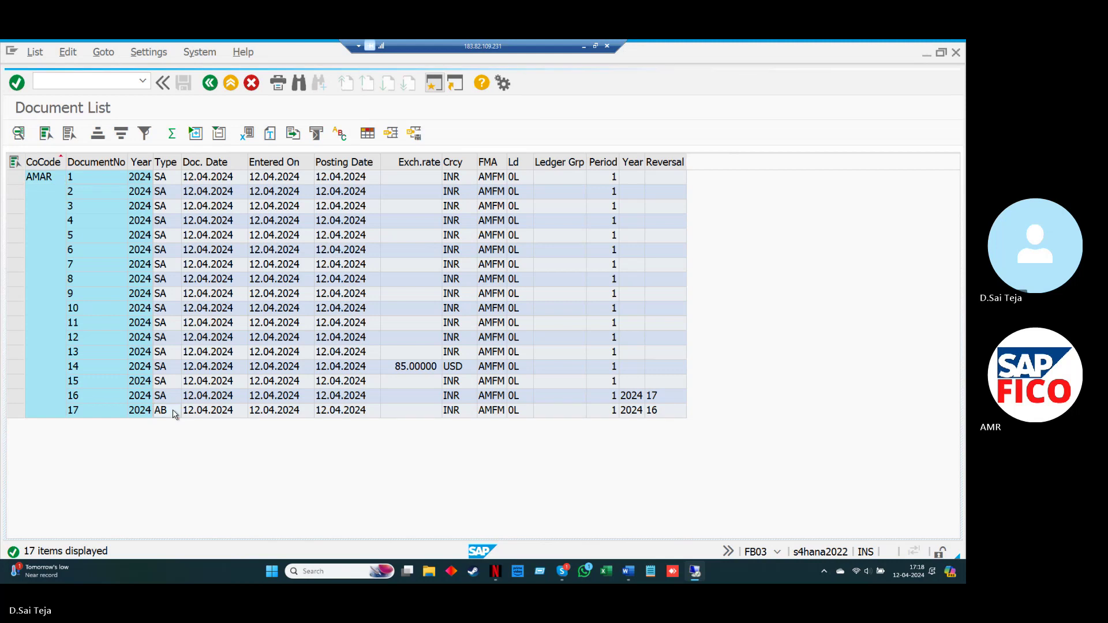
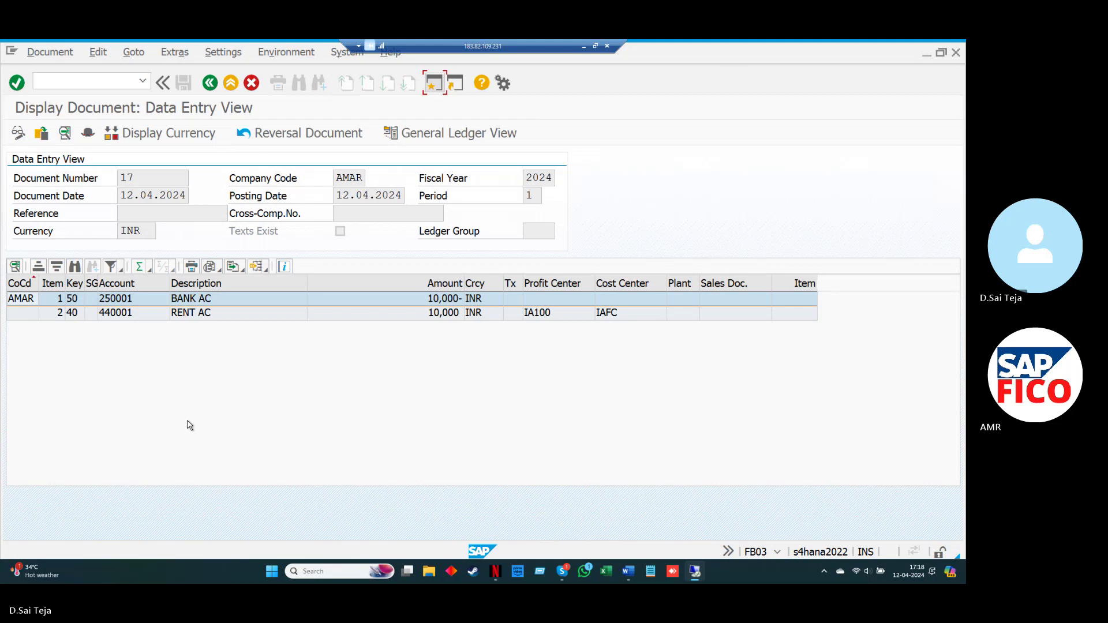
pyautogui.press('F3')
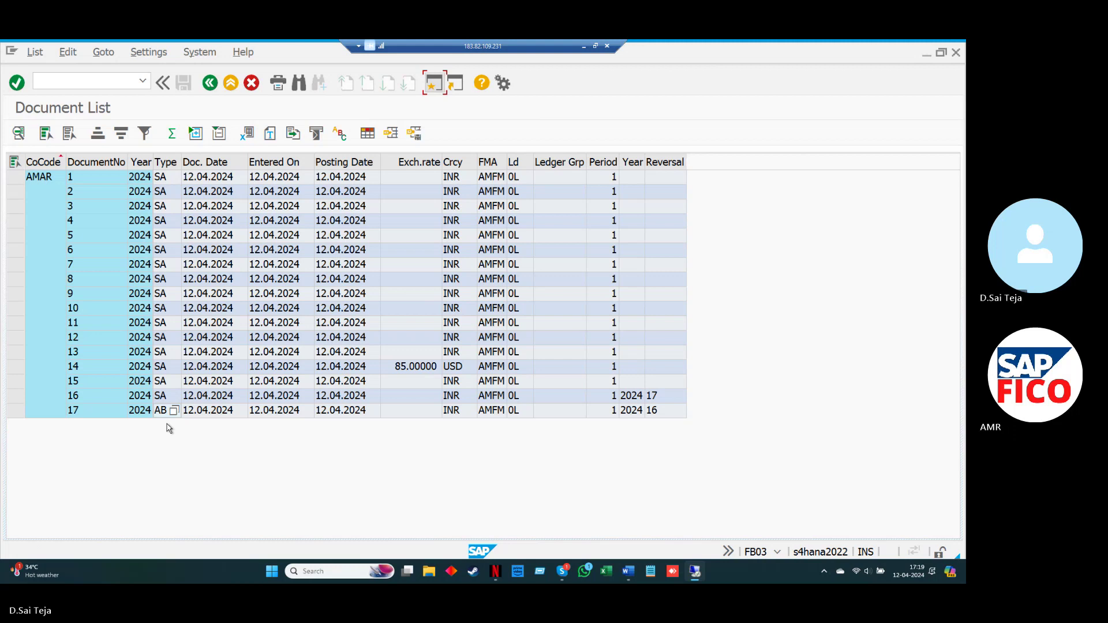
# Step: Switch to the Word notes and add the line "2.REVERSAL OF REVERSAL DOCUMENT REVERSAL-FBR2." below the bank entry
pyautogui.click(584, 46)
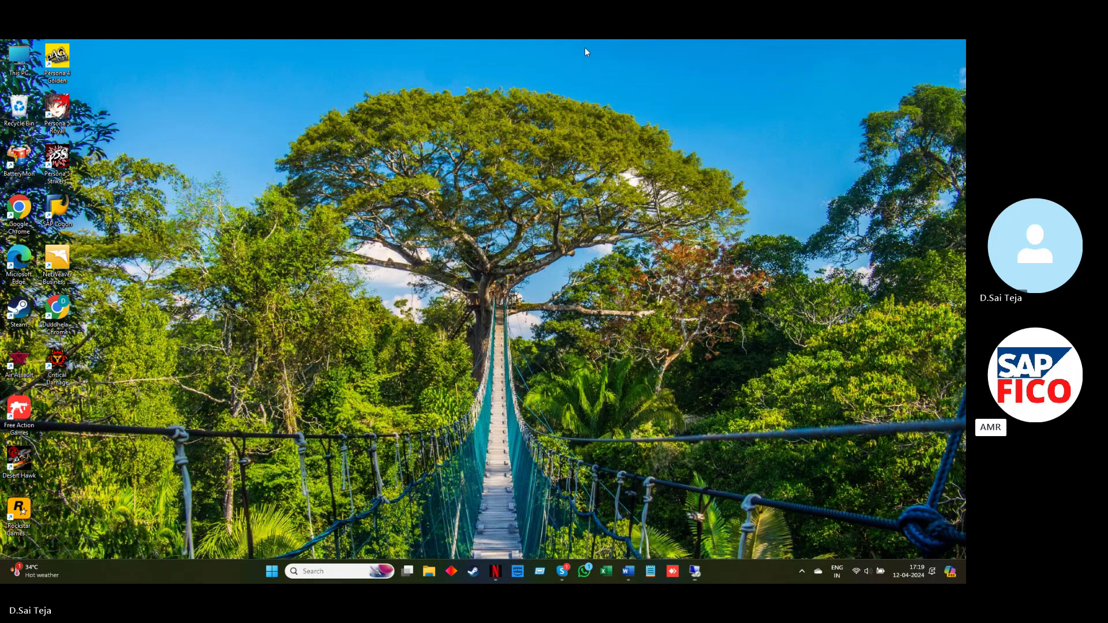
pyautogui.hotkey('alt', 'Tab')
pyautogui.write('2')
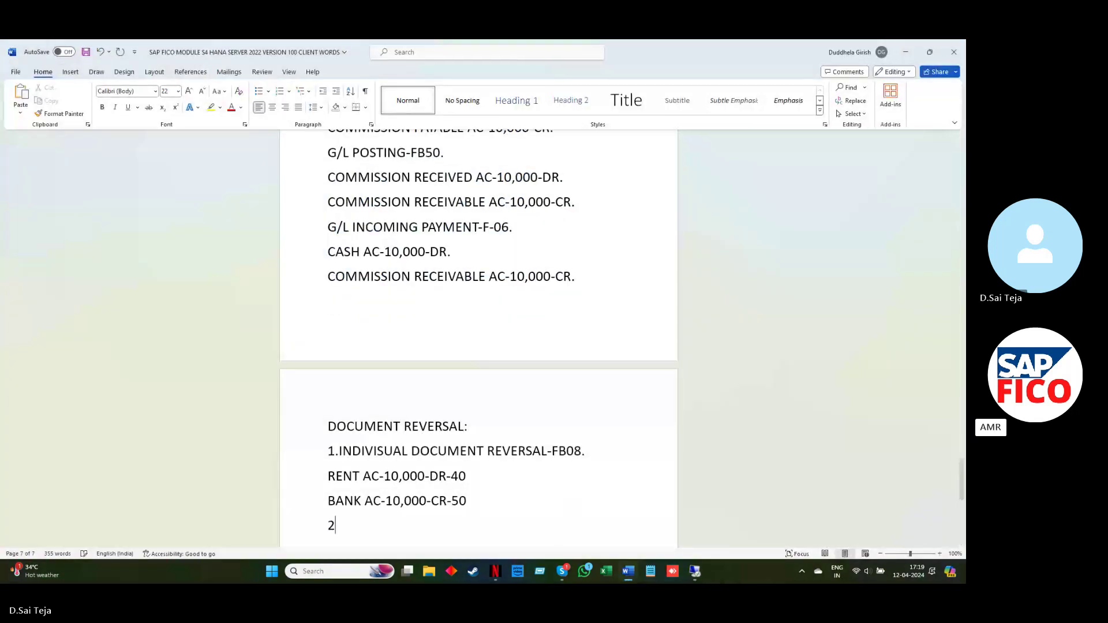
pyautogui.write('.REVER')
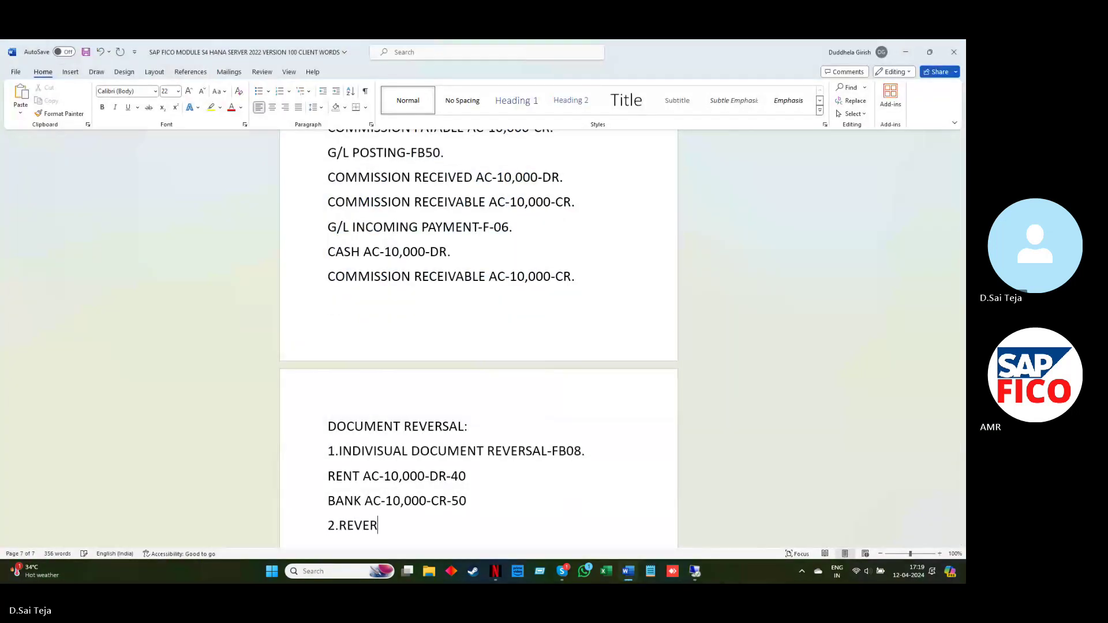
pyautogui.write('SAL OF REVERSAL')
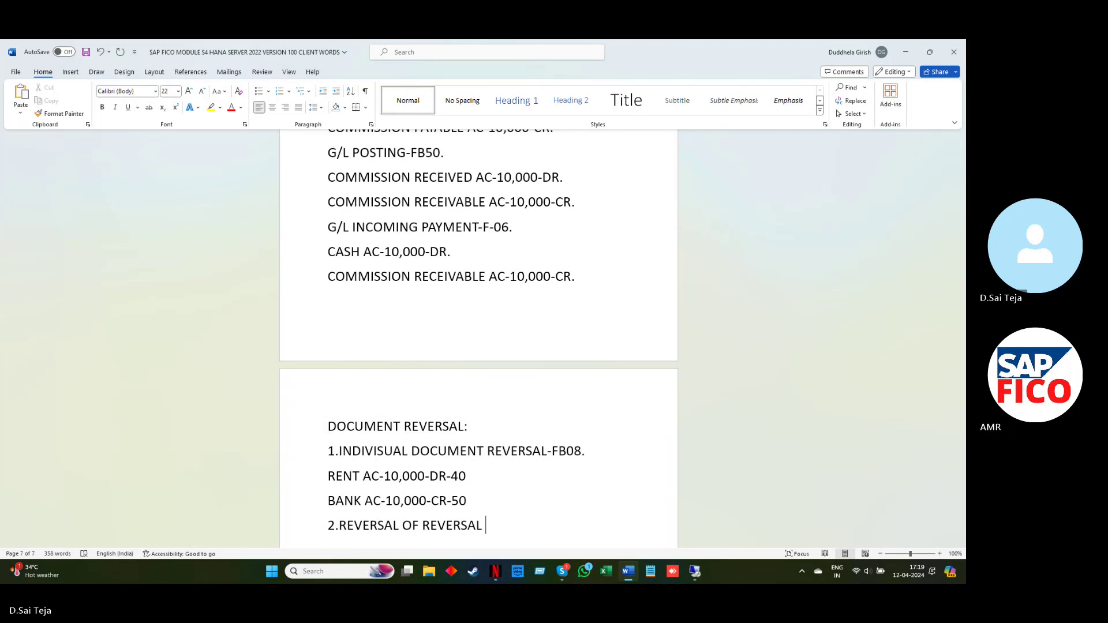
pyautogui.write(' DOCUMENT REVER')
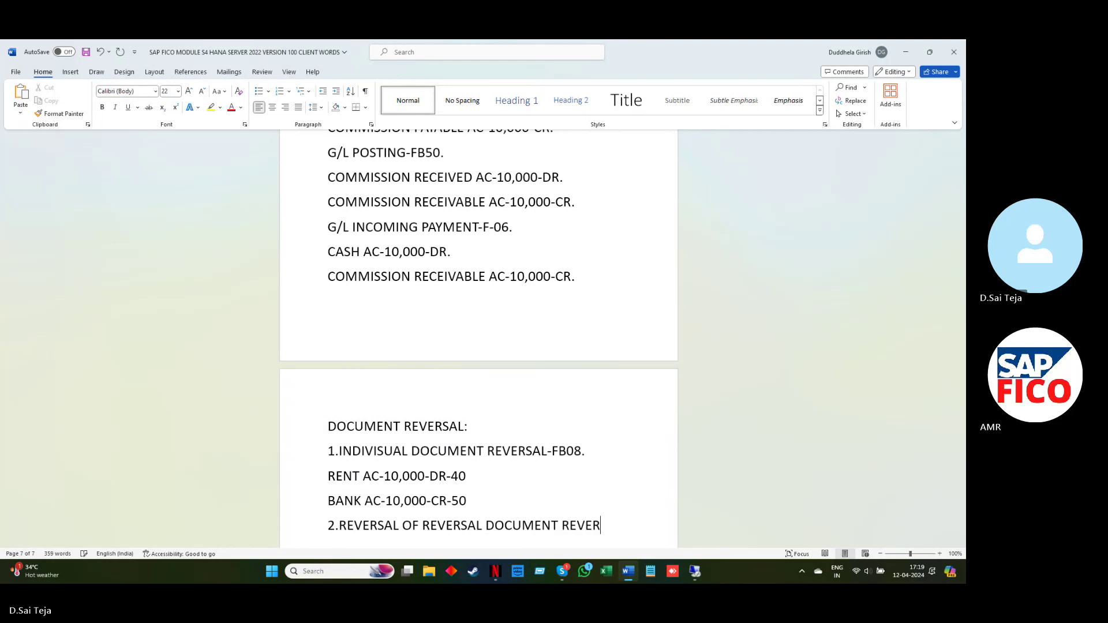
pyautogui.write('SAL-FBR2')
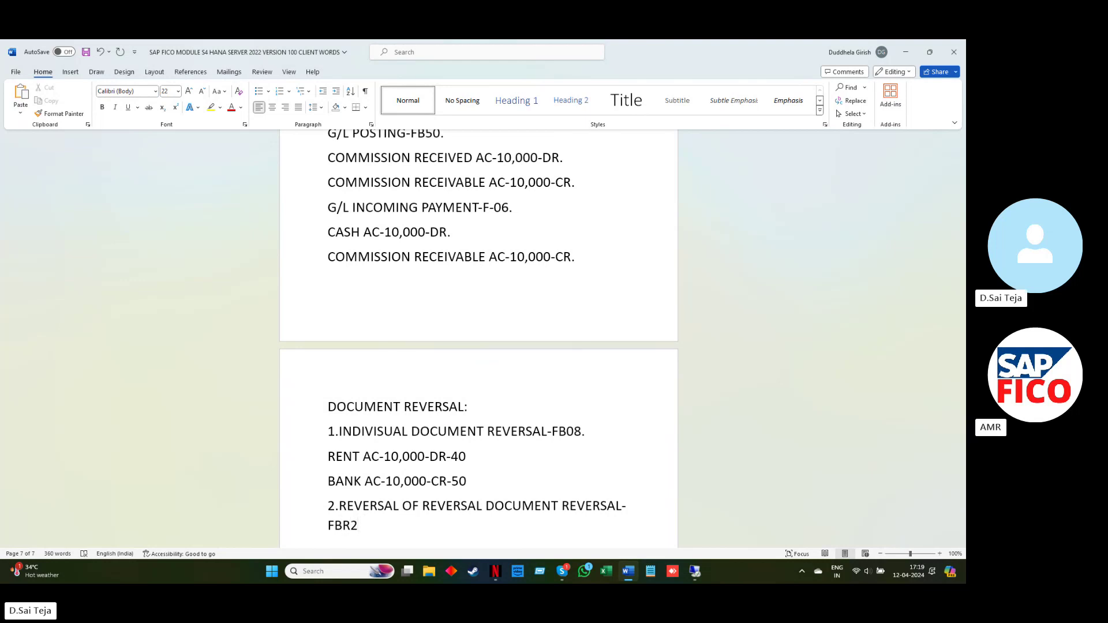
pyautogui.write('.')
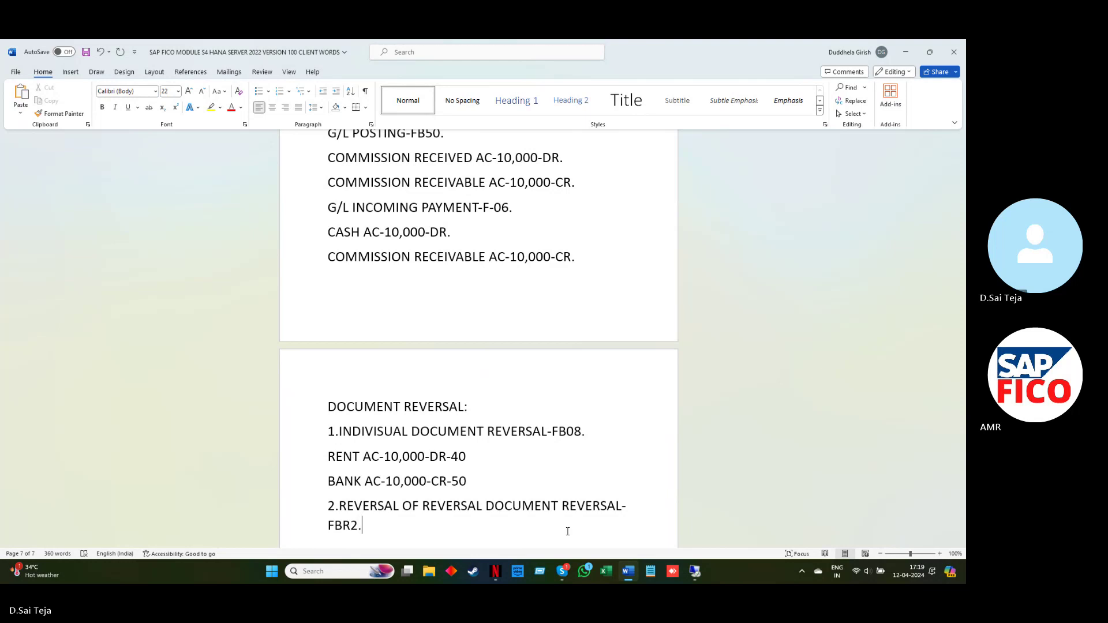
# Step: Switch back to SAP, leave the document display and start transaction FBR2
pyautogui.hotkey('alt', 'Tab')
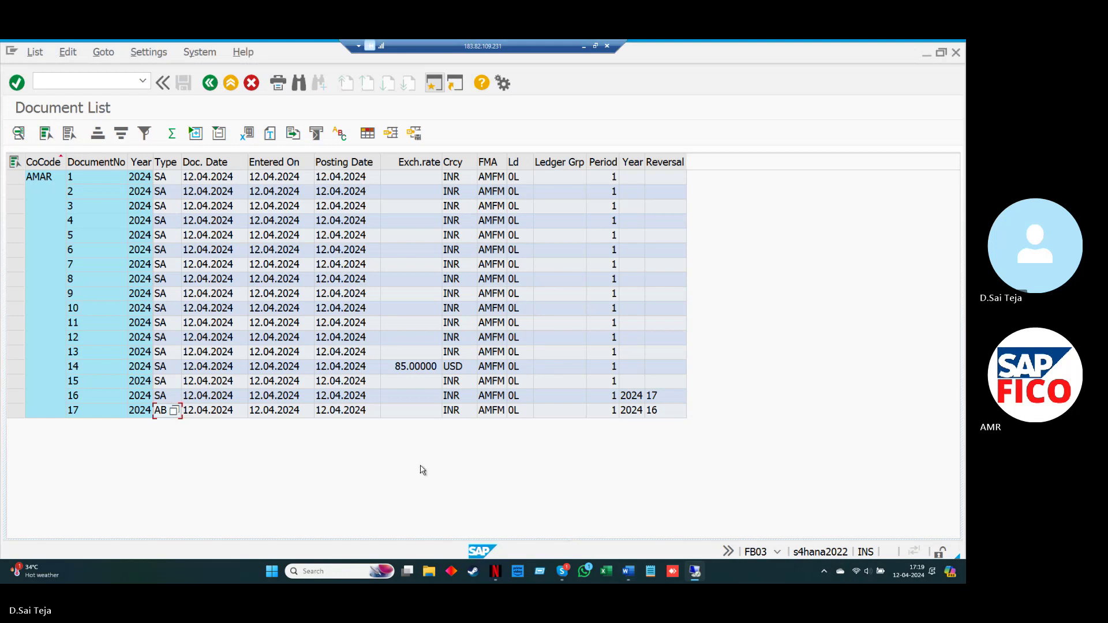
pyautogui.press('F3')
pyautogui.press('F3')
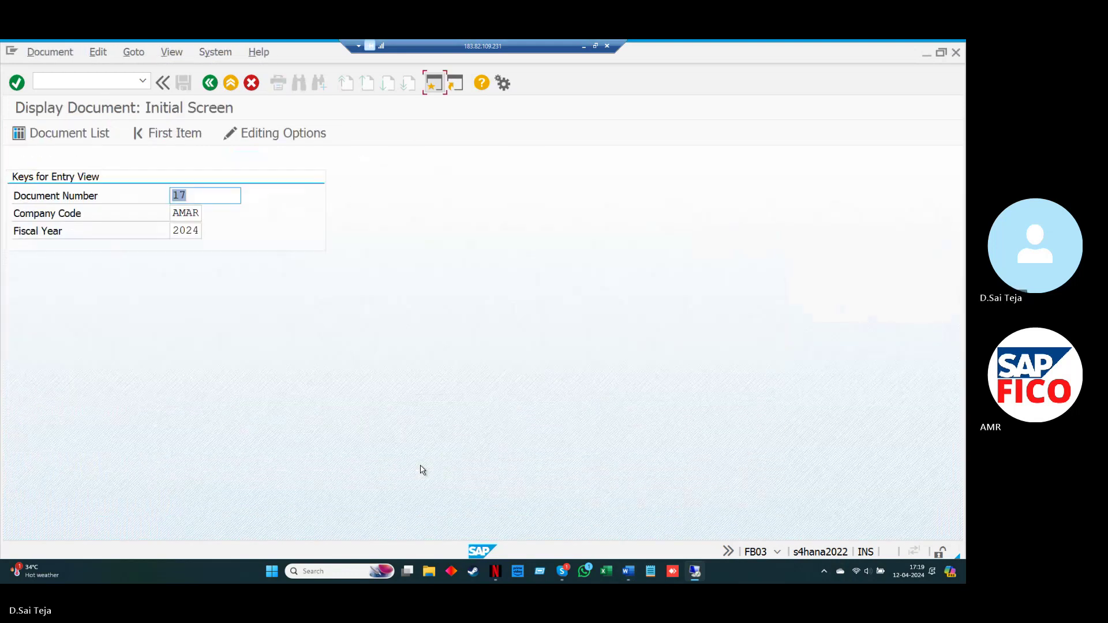
pyautogui.press('F3')
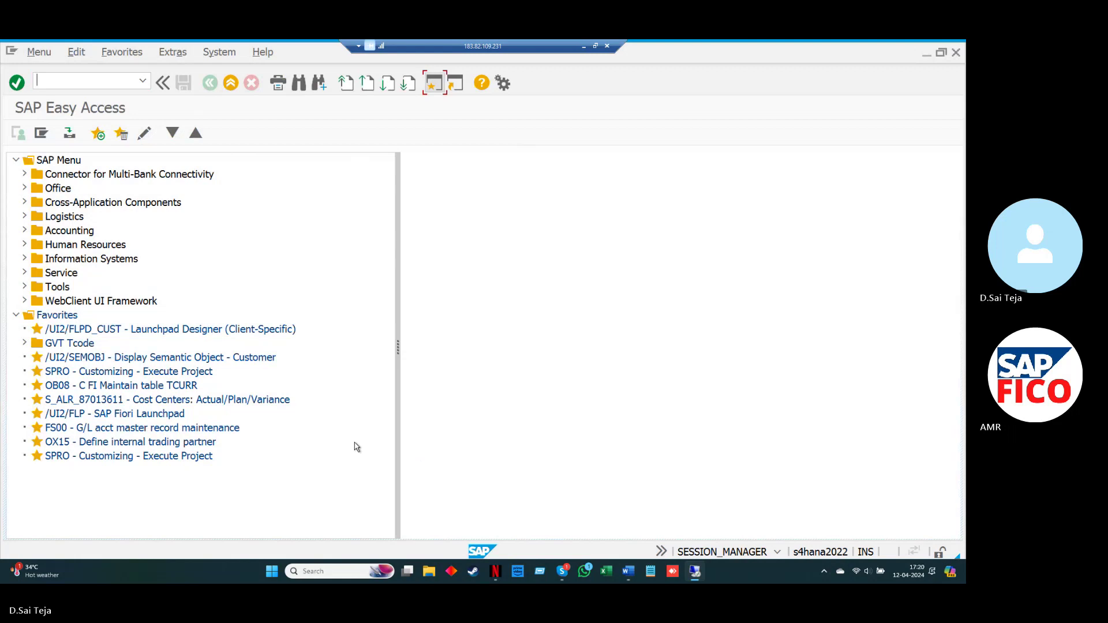
pyautogui.write('fb01')
pyautogui.press('Return')
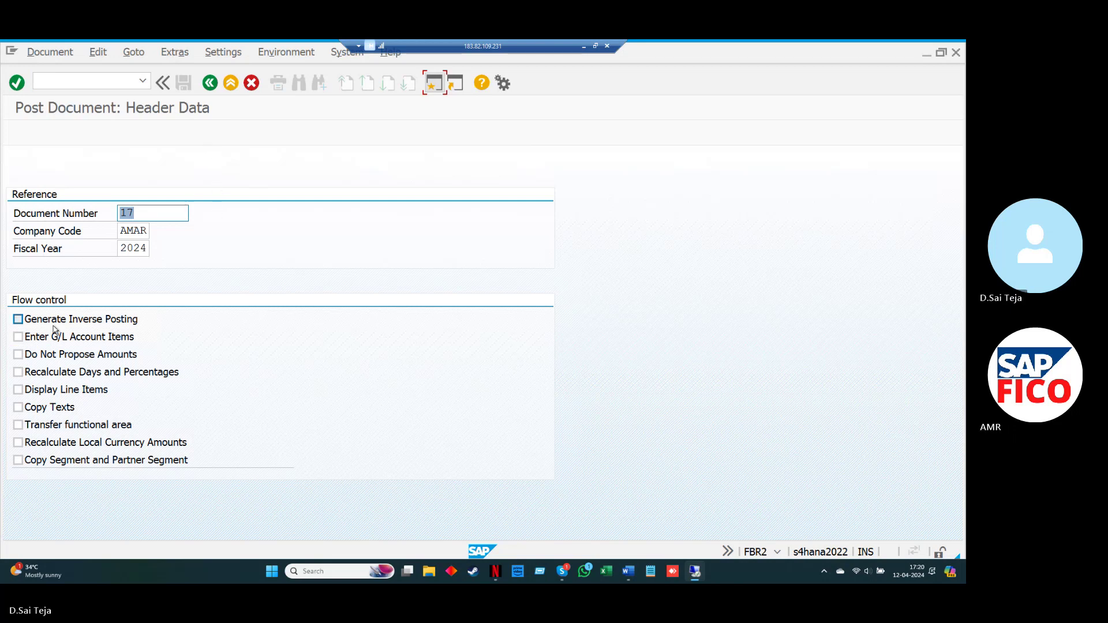
# Step: Post document 17 of company code AMAR, year 2024, with Generate Inverse Posting, and return to the Word notes
pyautogui.click(20, 321)
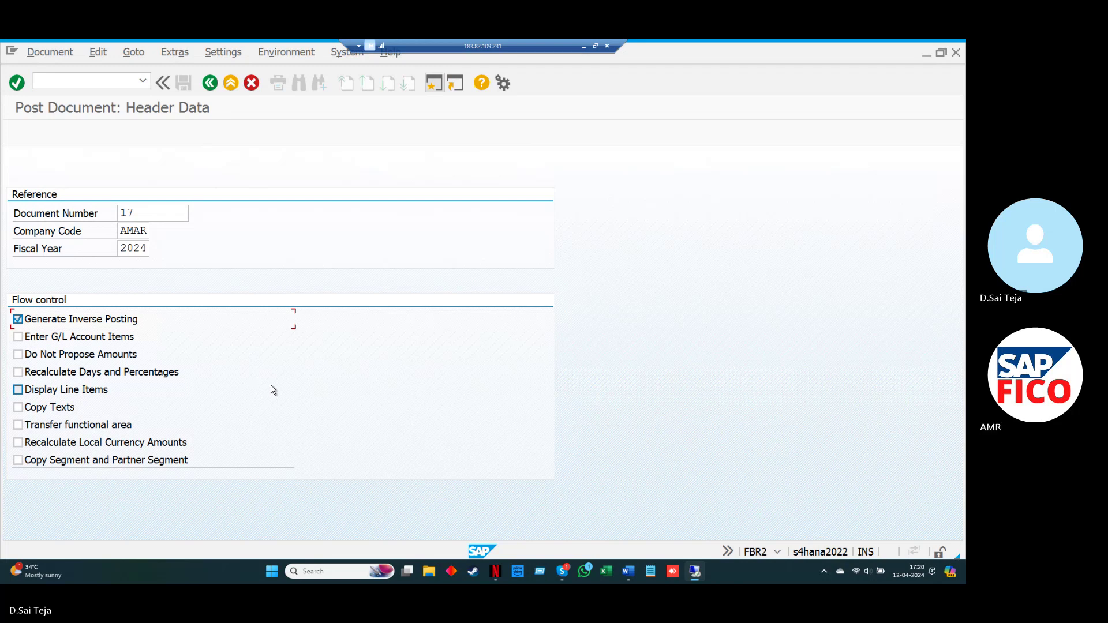
pyautogui.press('Return')
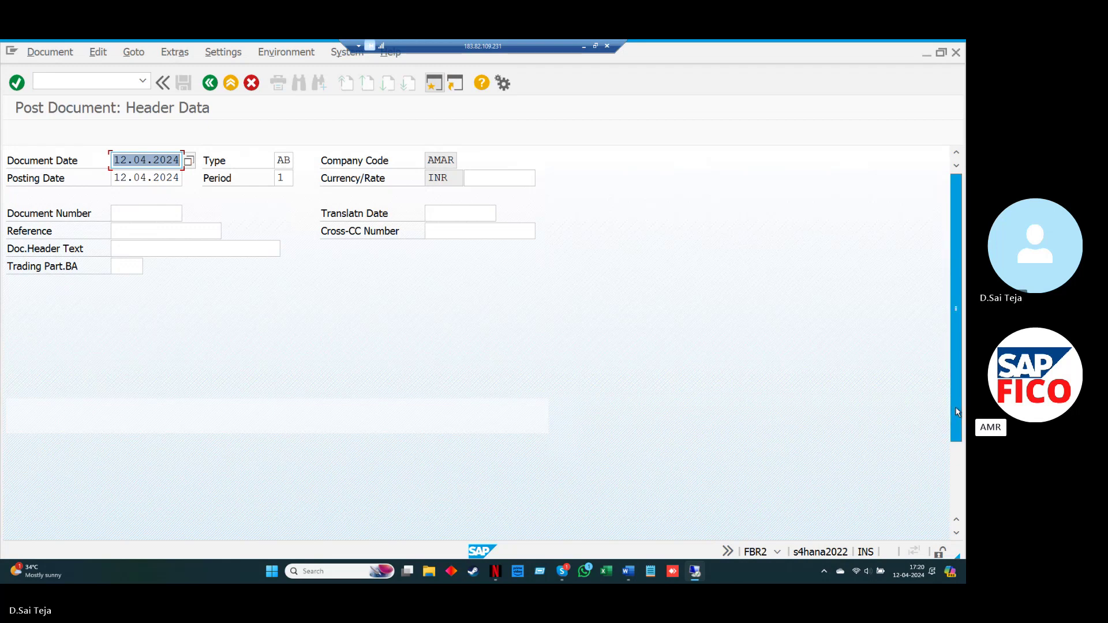
pyautogui.scroll(-2, 956, 412)
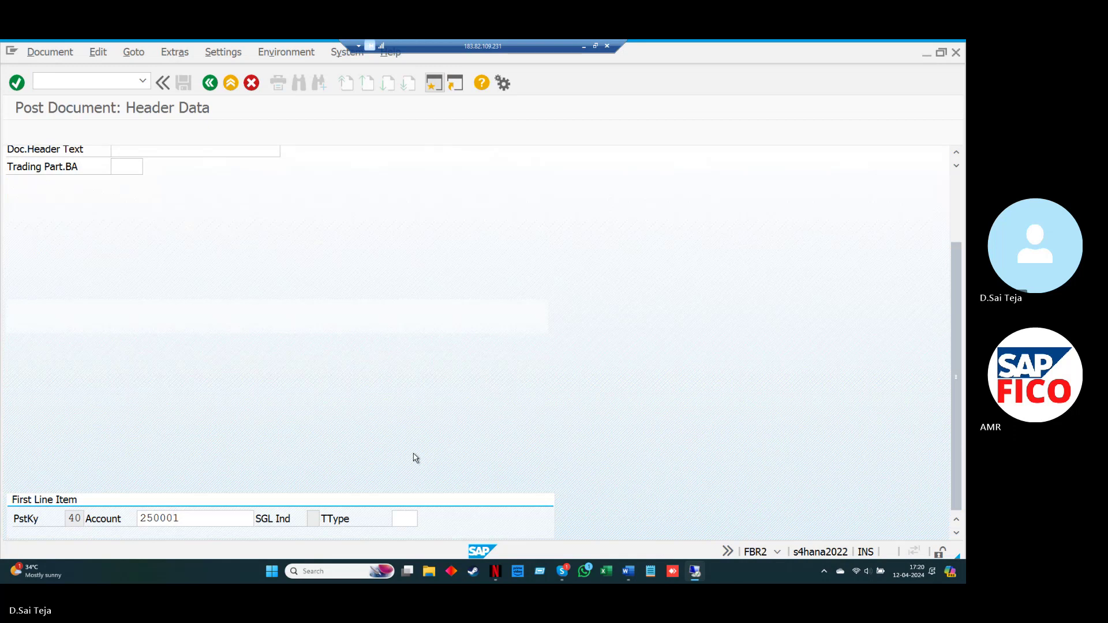
pyautogui.press('Return')
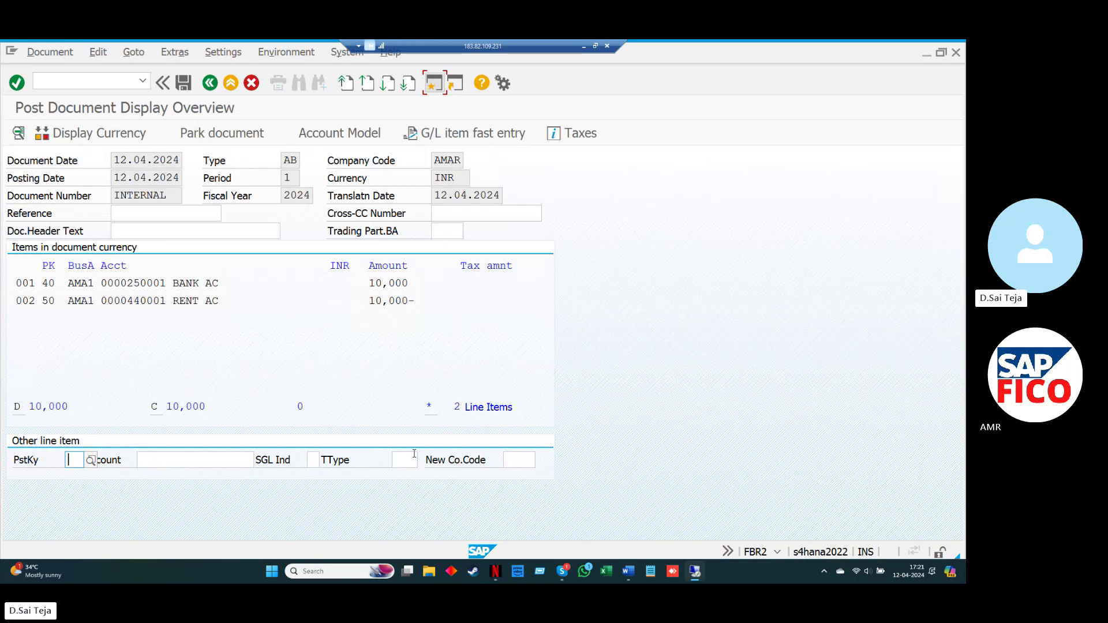
pyautogui.click(184, 83)
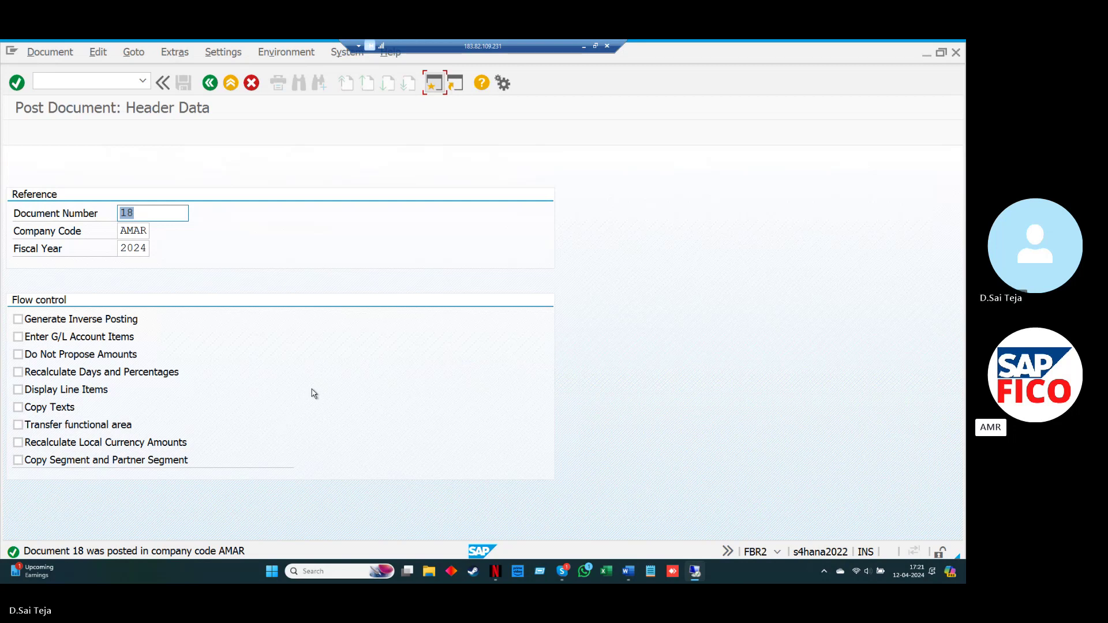
pyautogui.click(584, 46)
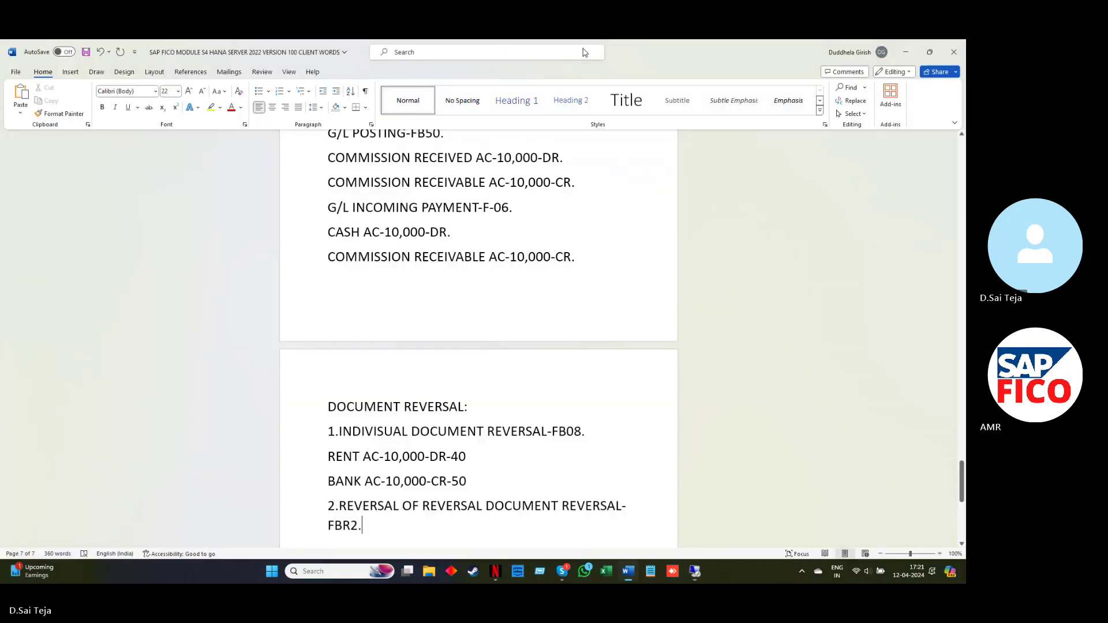
# Step: Add the line "3.MASS REVERSAL DOCUMENT REVERSAL-F.80." below the FBR2 entry in the notes
pyautogui.press('Return')
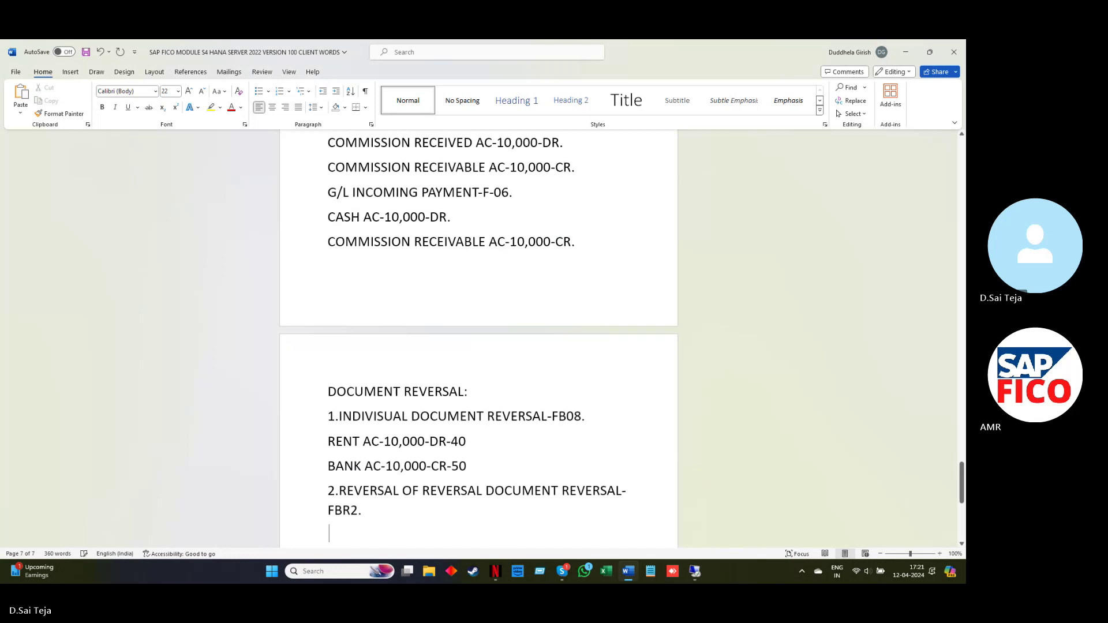
pyautogui.write('3.M')
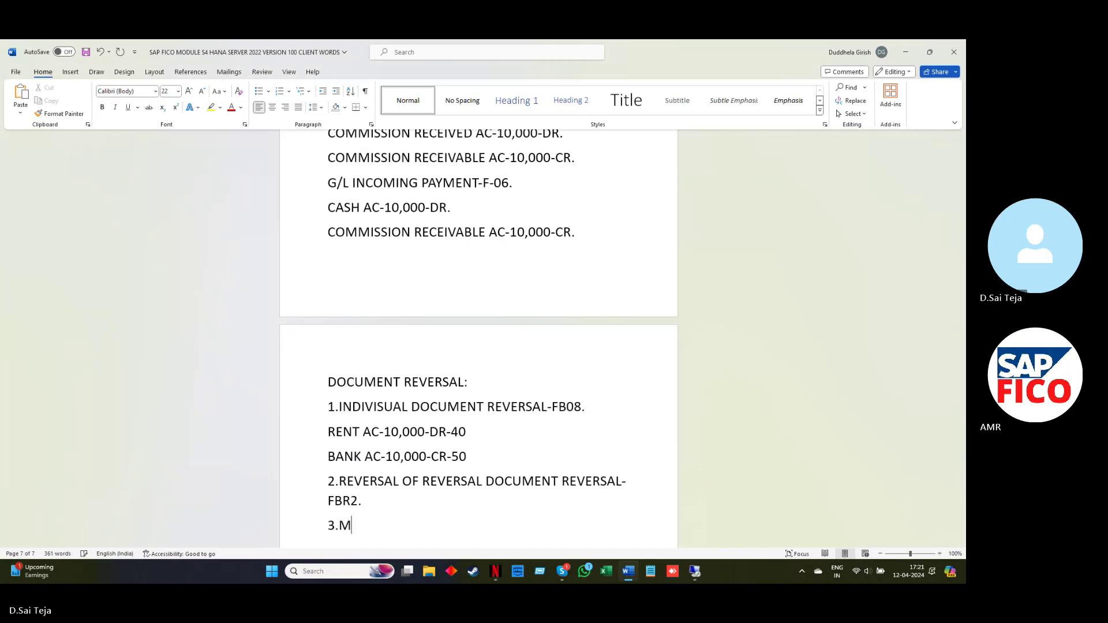
pyautogui.write('ASS REVERSAL')
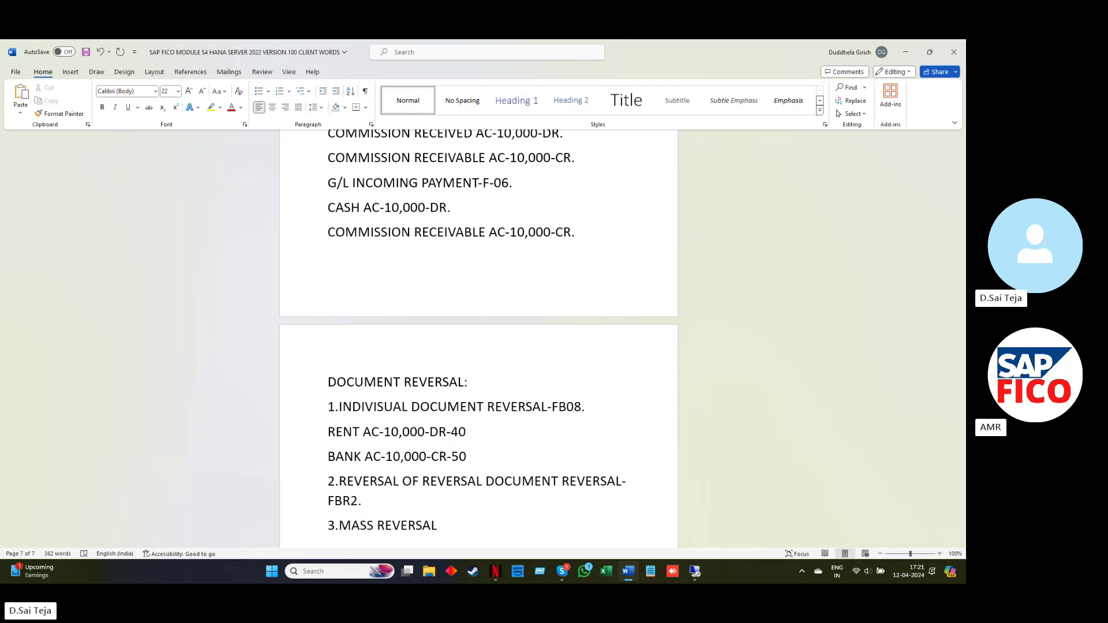
pyautogui.write('DOCI')
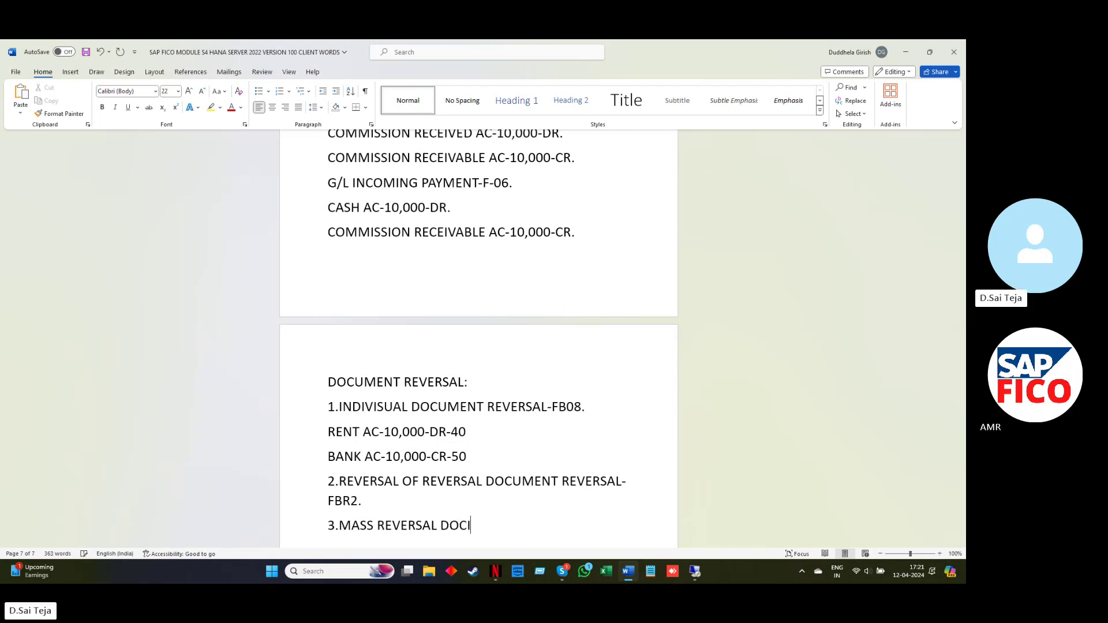
pyautogui.press('BackSpace')
pyautogui.write('UMENT REV')
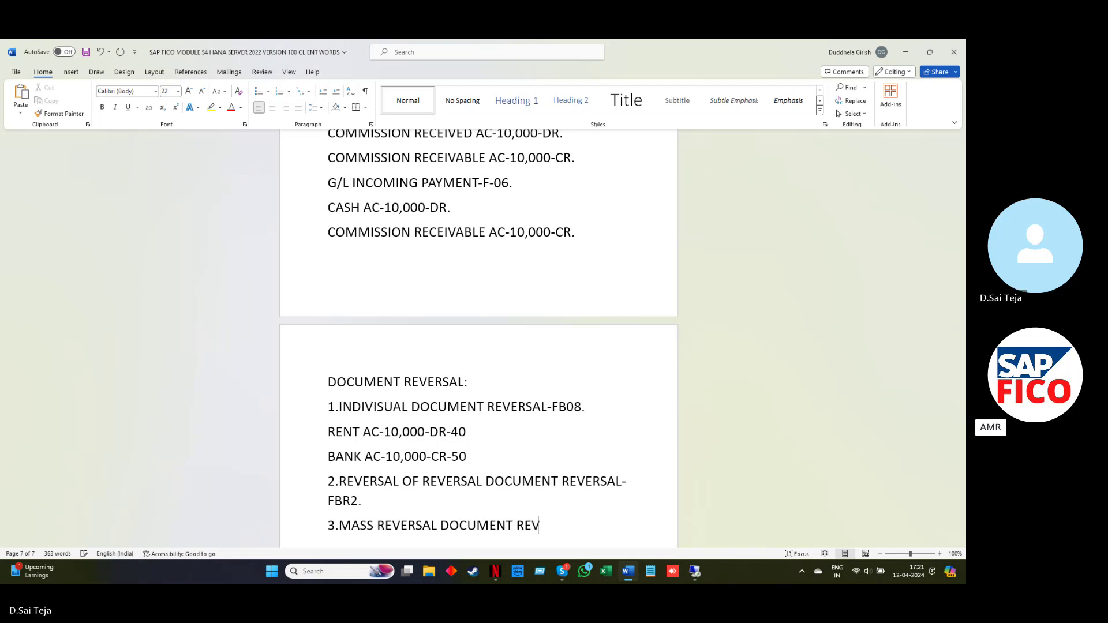
pyautogui.write('ERSAL-F')
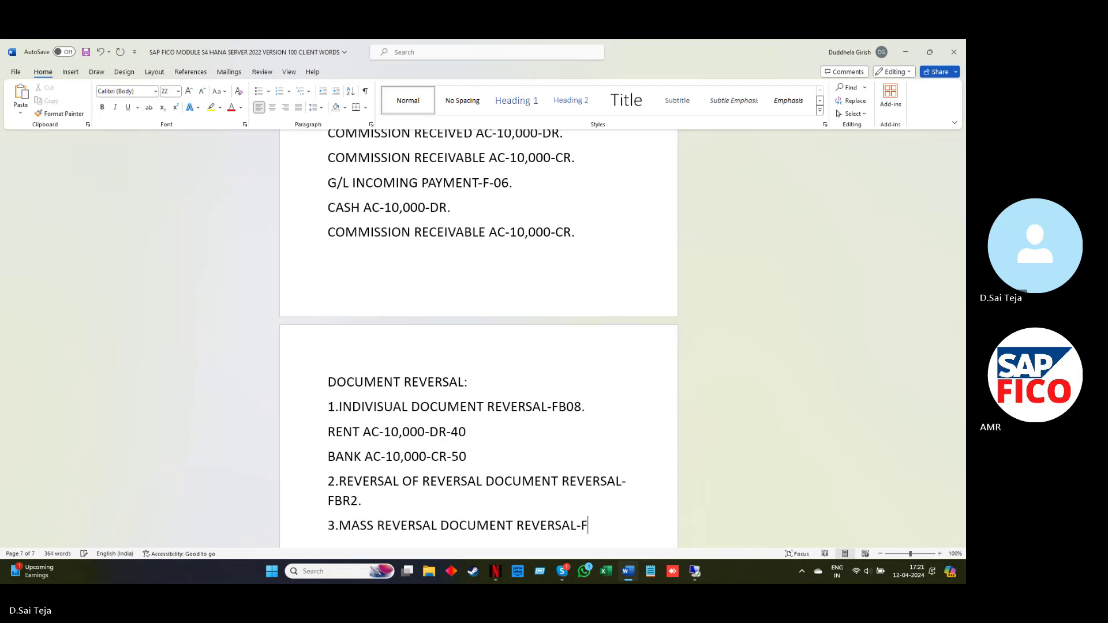
pyautogui.write('.80.')
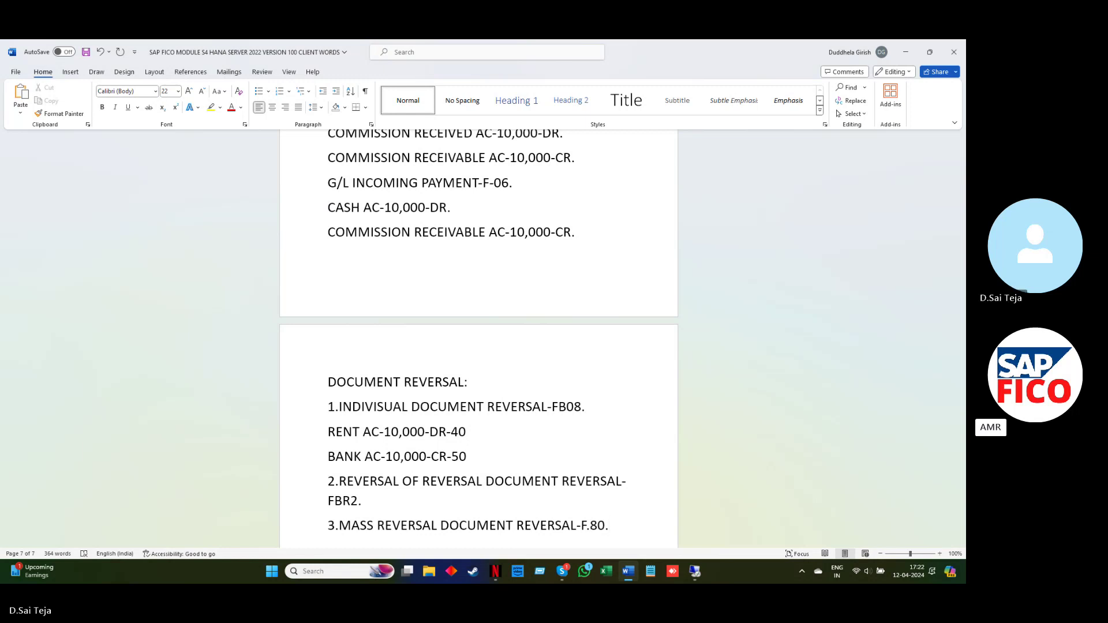
# Step: Switch back to SAP, leave the FBR2 posting screen and start transaction FB50
pyautogui.hotkey('alt', 'Tab')
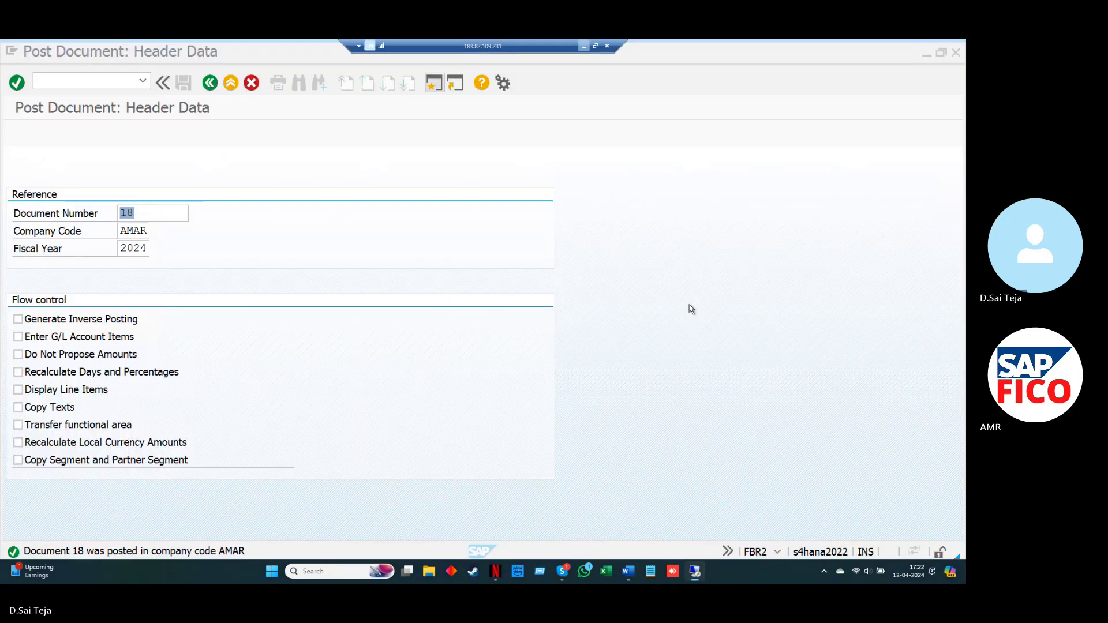
pyautogui.press('F3')
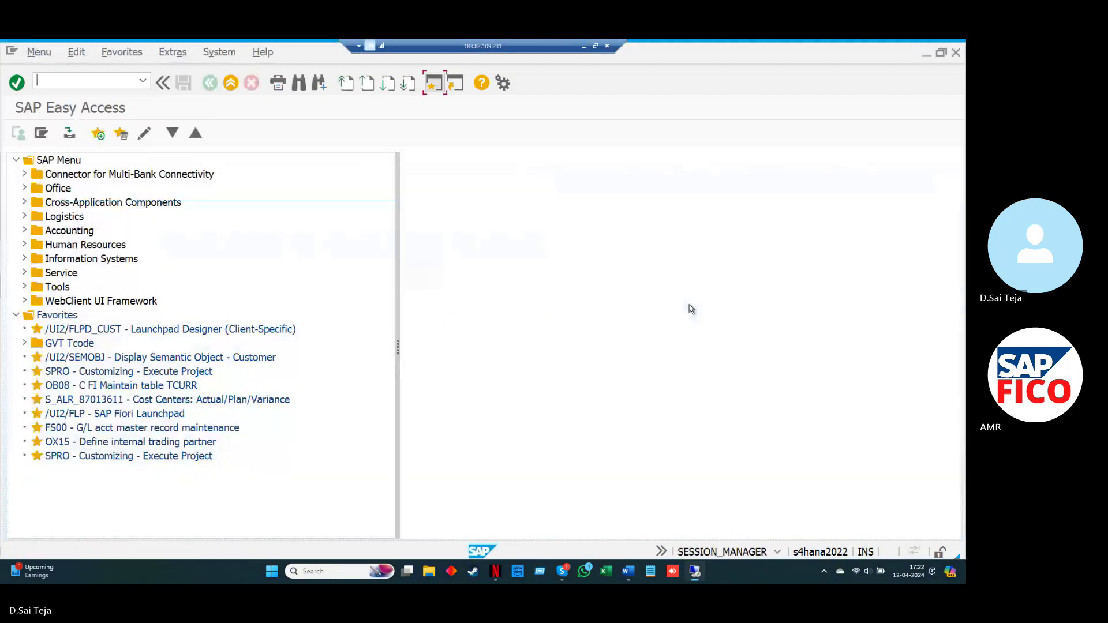
pyautogui.write('FB50')
pyautogui.press('Return')
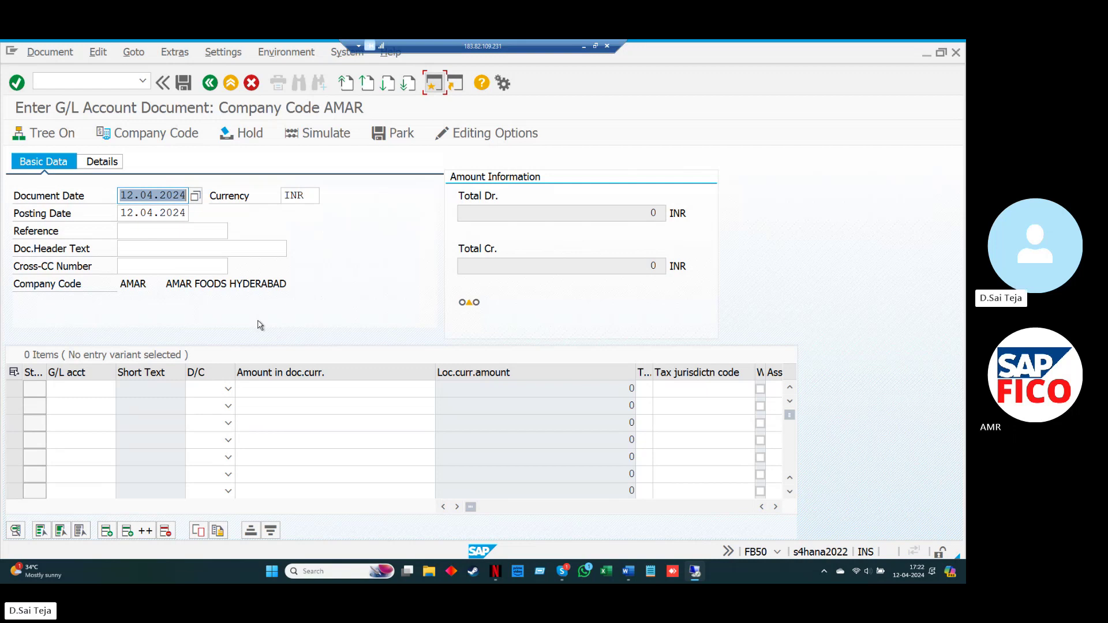
# Step: Pick G/L account 250001 (bank) for the first line item and 440001 (rent) for the second from the chart of accounts
pyautogui.click(88, 392)
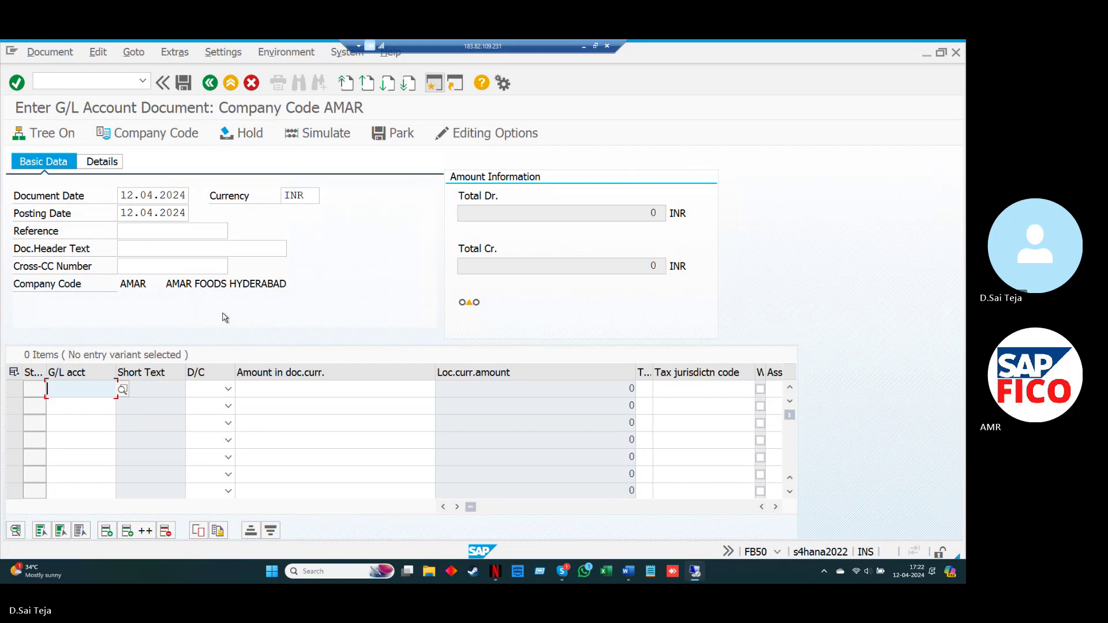
pyautogui.click(122, 389)
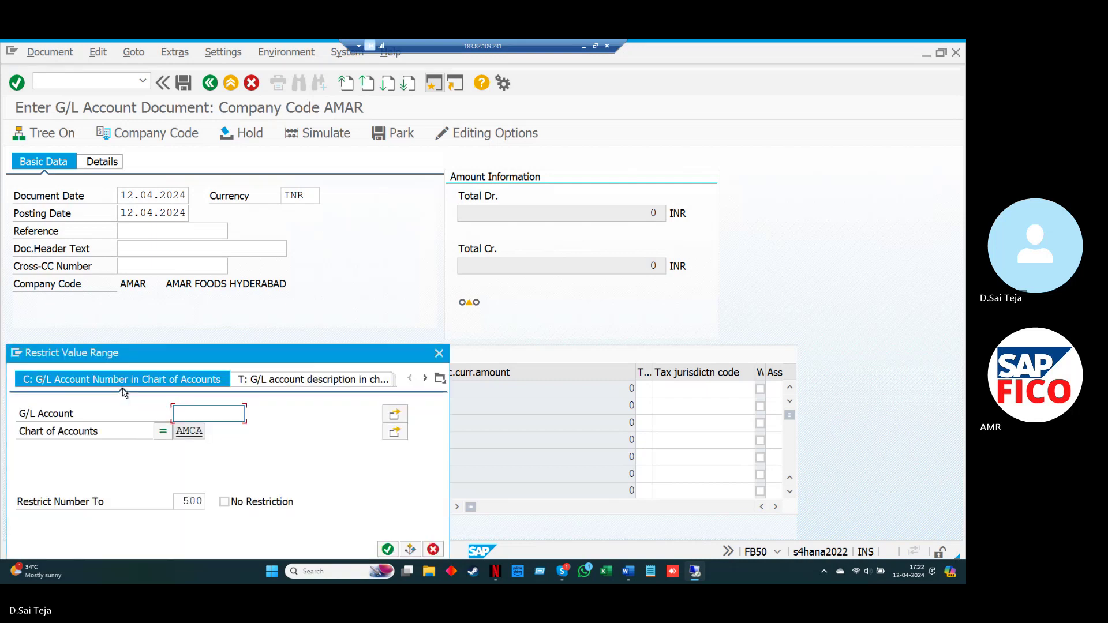
pyautogui.click(387, 549)
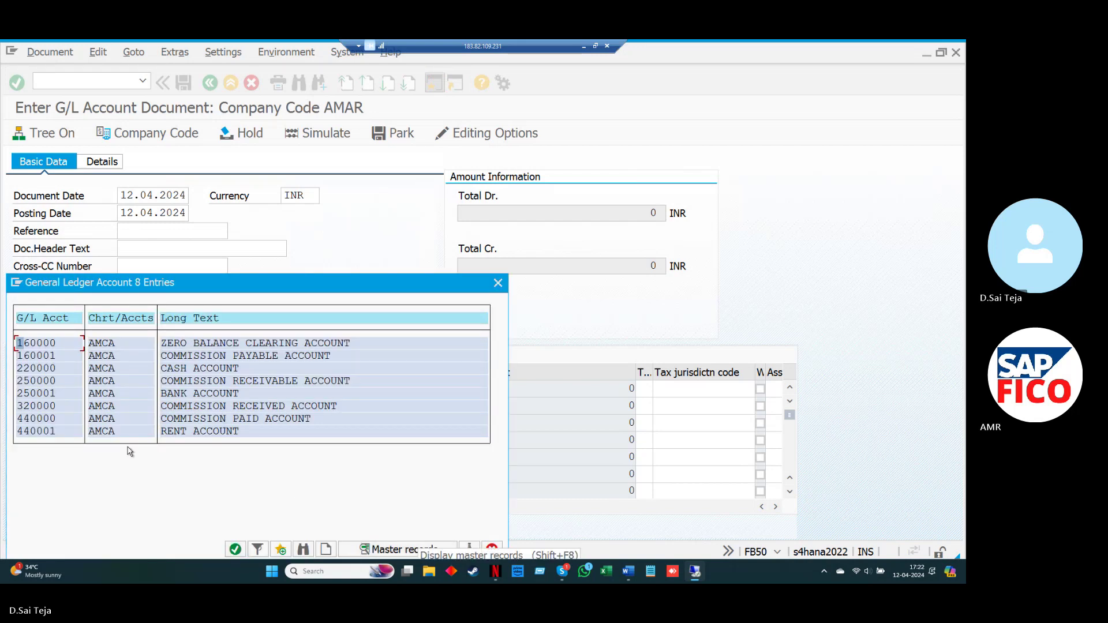
pyautogui.doubleClick(64, 392)
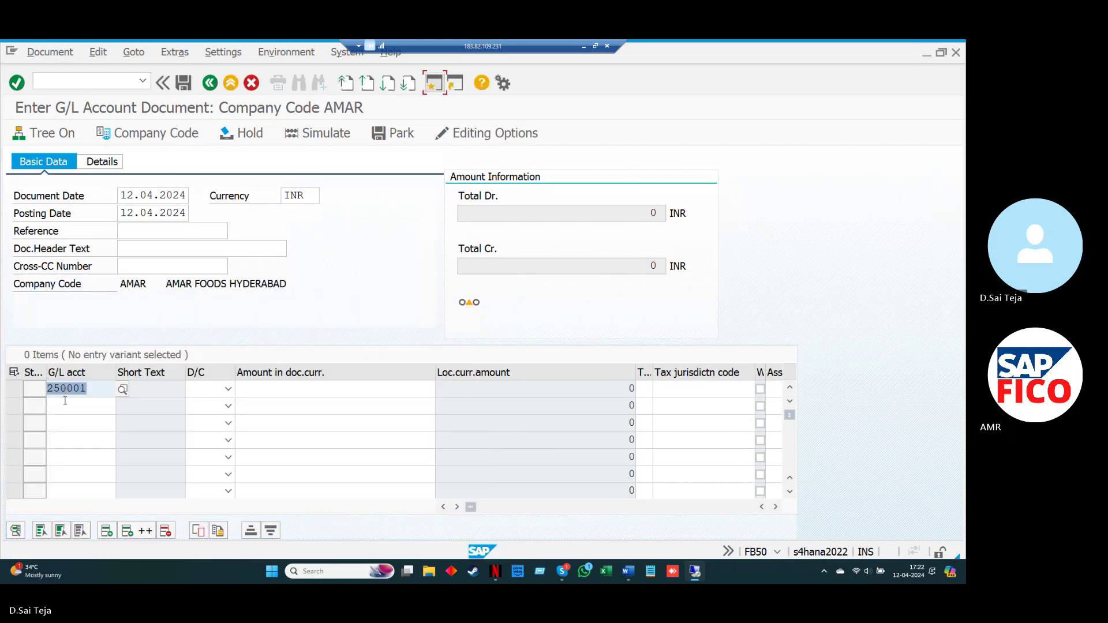
pyautogui.click(65, 412)
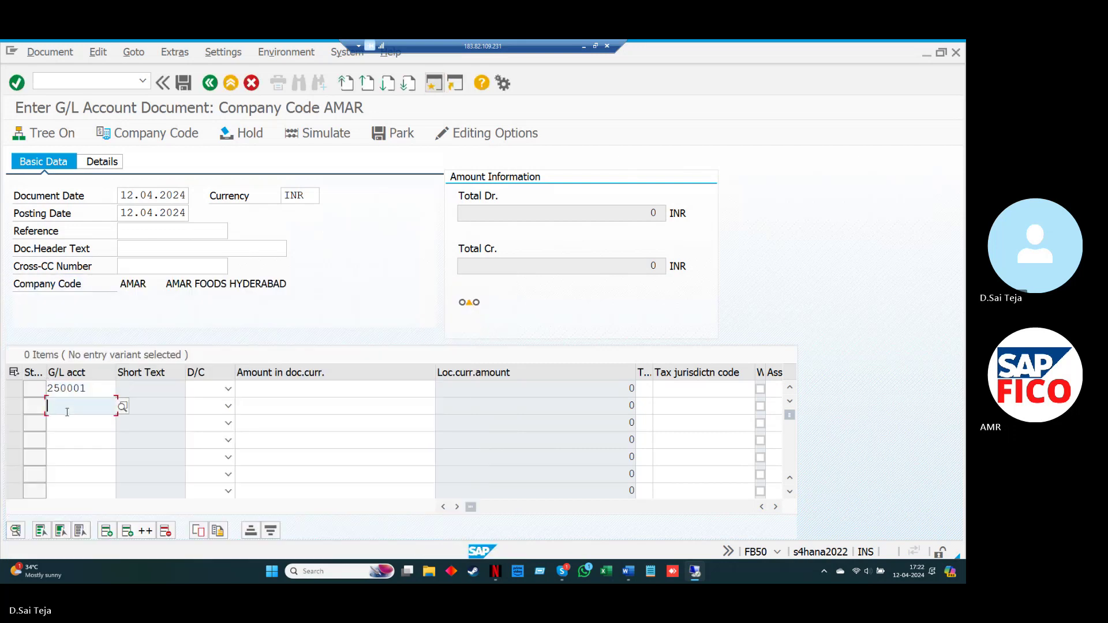
pyautogui.click(124, 408)
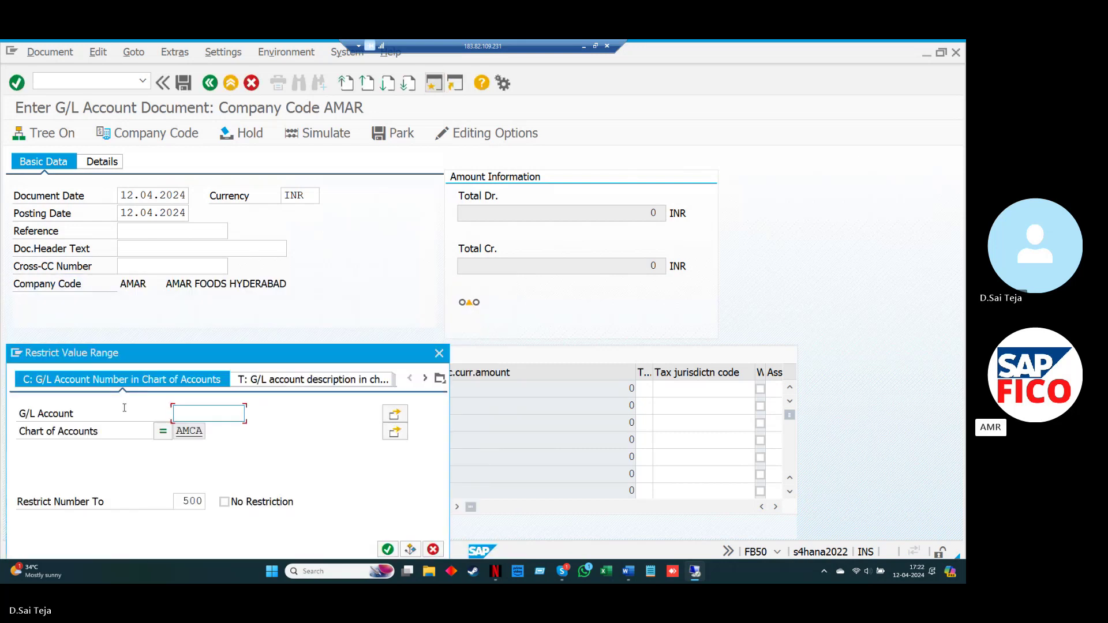
pyautogui.click(387, 551)
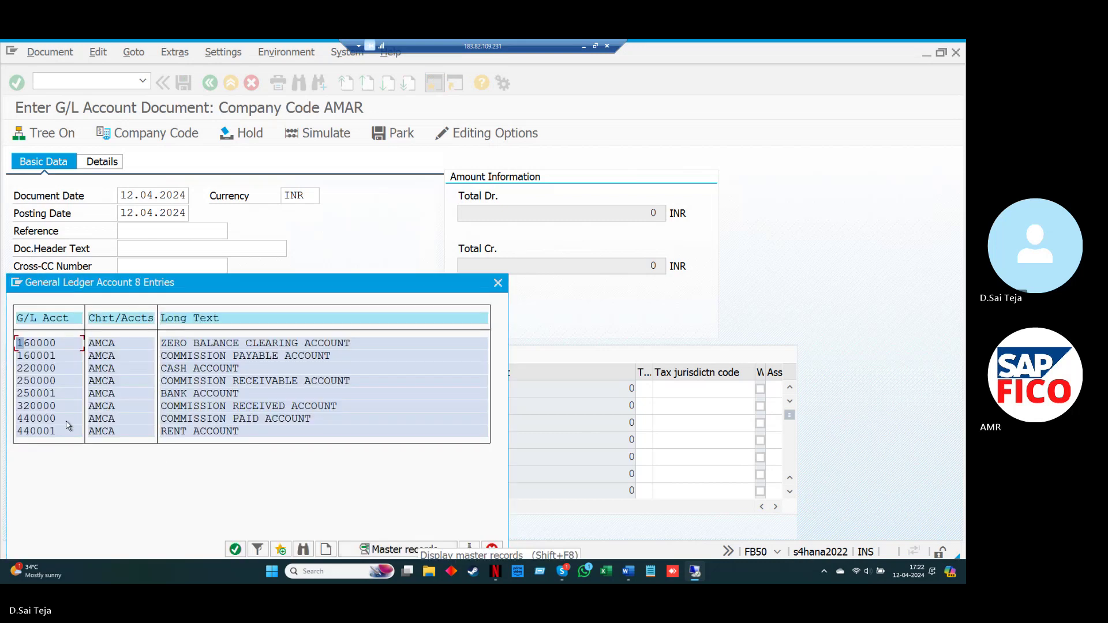
pyautogui.doubleClick(64, 432)
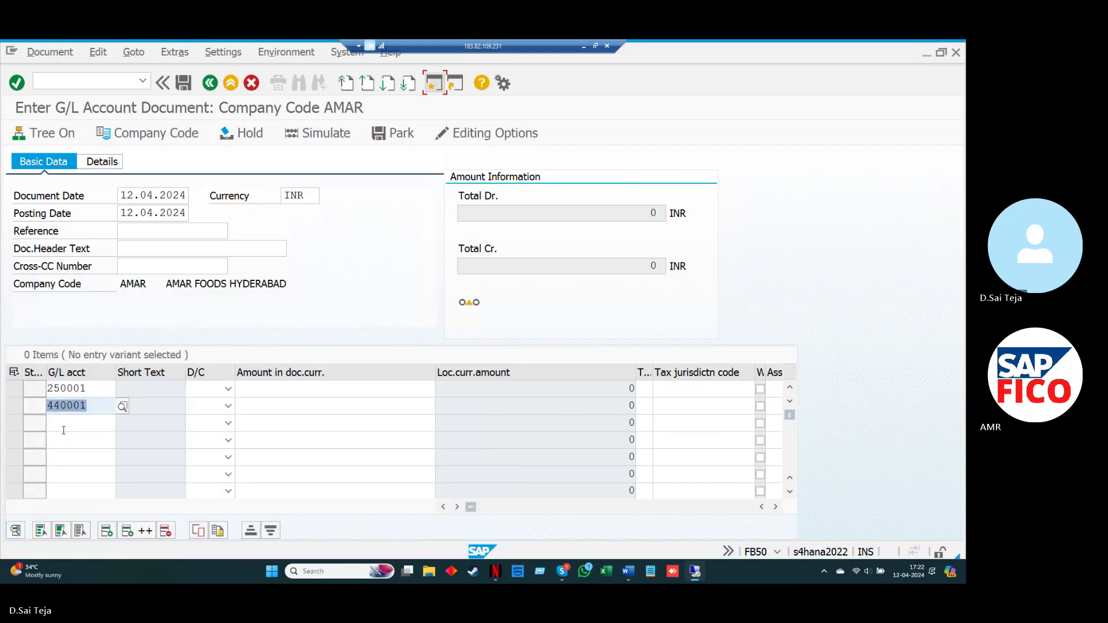
# Step: Set the 250001 line to debit and the 440001 line to credit, each with an amount of 10000
pyautogui.press('Up')
pyautogui.press('Tab')
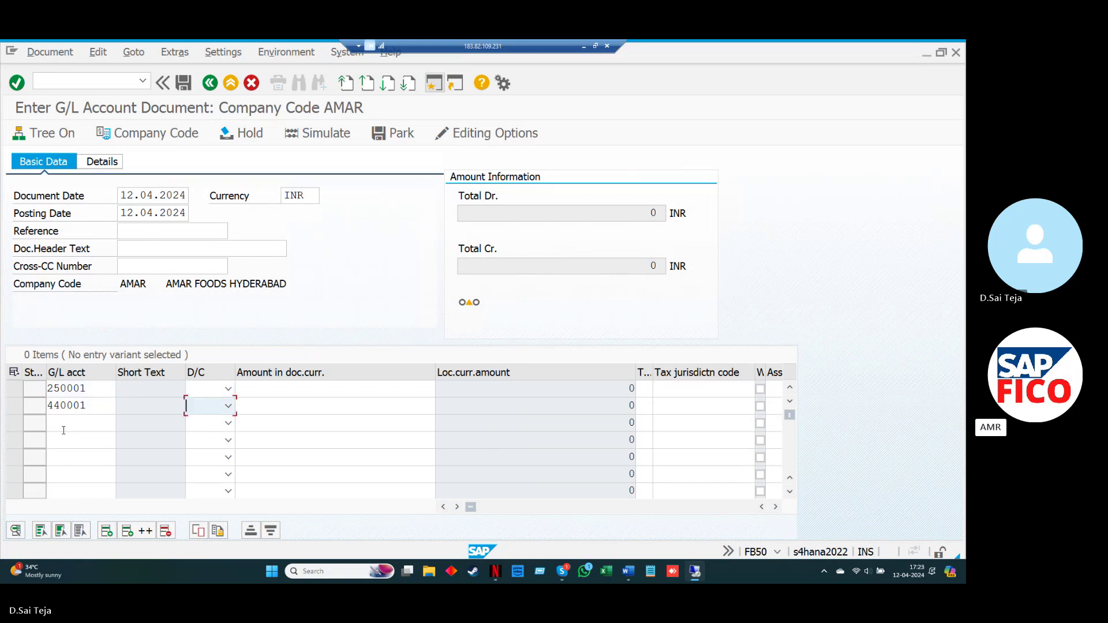
pyautogui.press('s')
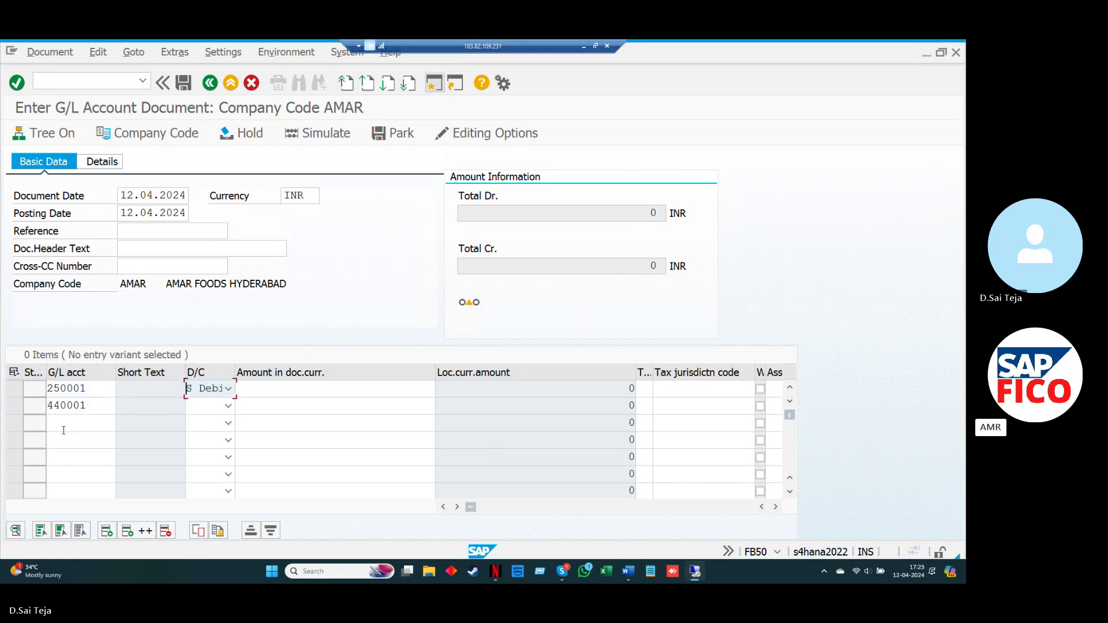
pyautogui.press('Down')
pyautogui.press('h')
pyautogui.press('Up')
pyautogui.press('Tab')
pyautogui.press('Down')
pyautogui.press('Return')
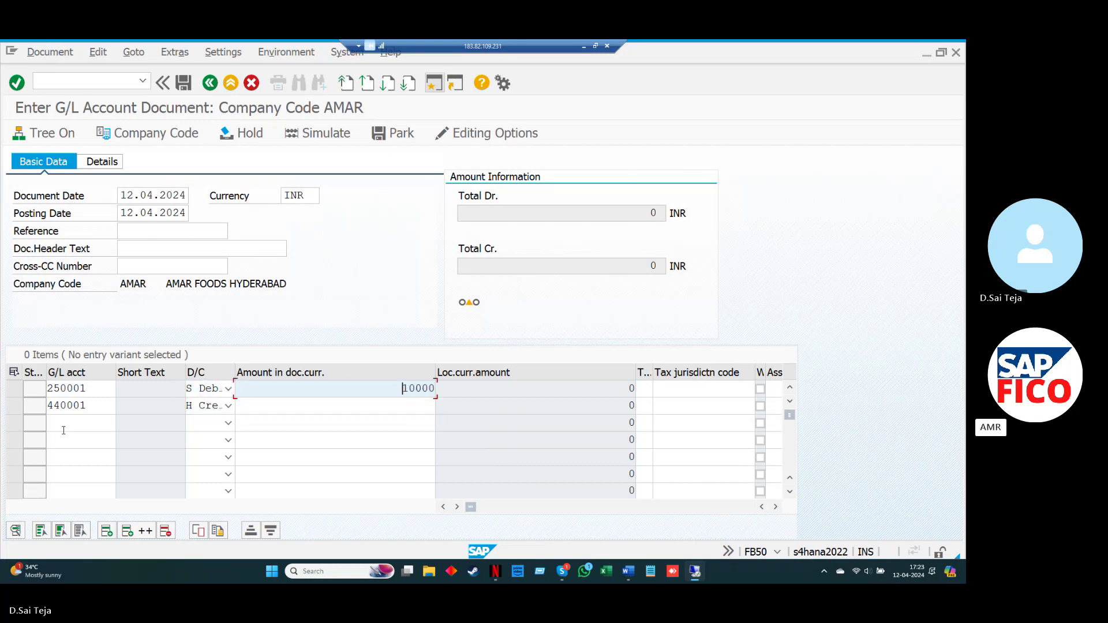
pyautogui.press('Down')
pyautogui.press('Down')
pyautogui.press('Return')
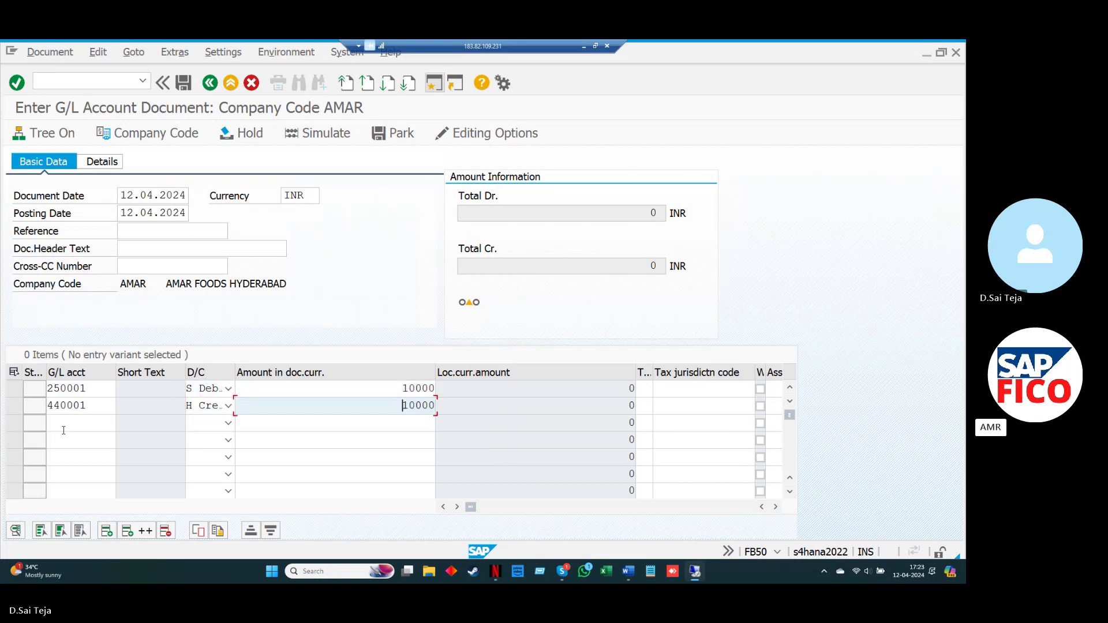
# Step: Assign cost center IAFC to the 440001 rent line, and simulate and post the G/L document
pyautogui.press('Tab')
pyautogui.press('Tab')
pyautogui.press('Tab')
pyautogui.press('Tab')
pyautogui.press('Tab')
pyautogui.press('Tab')
pyautogui.press('Tab')
pyautogui.press('Tab')
pyautogui.press('Tab')
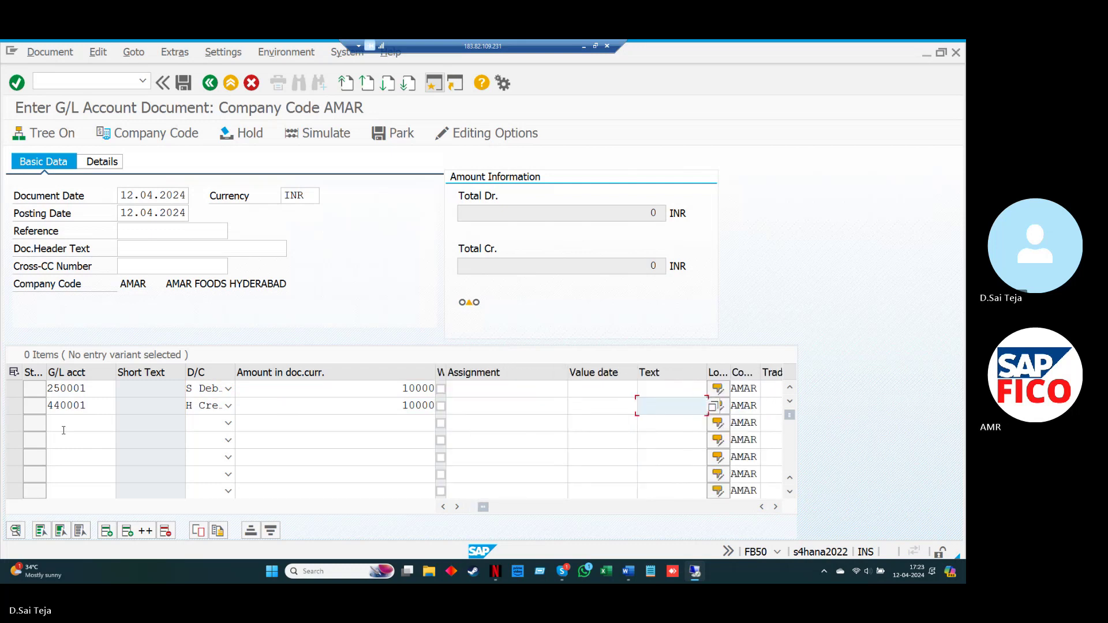
pyautogui.press('Tab')
pyautogui.press('Tab')
pyautogui.press('Tab')
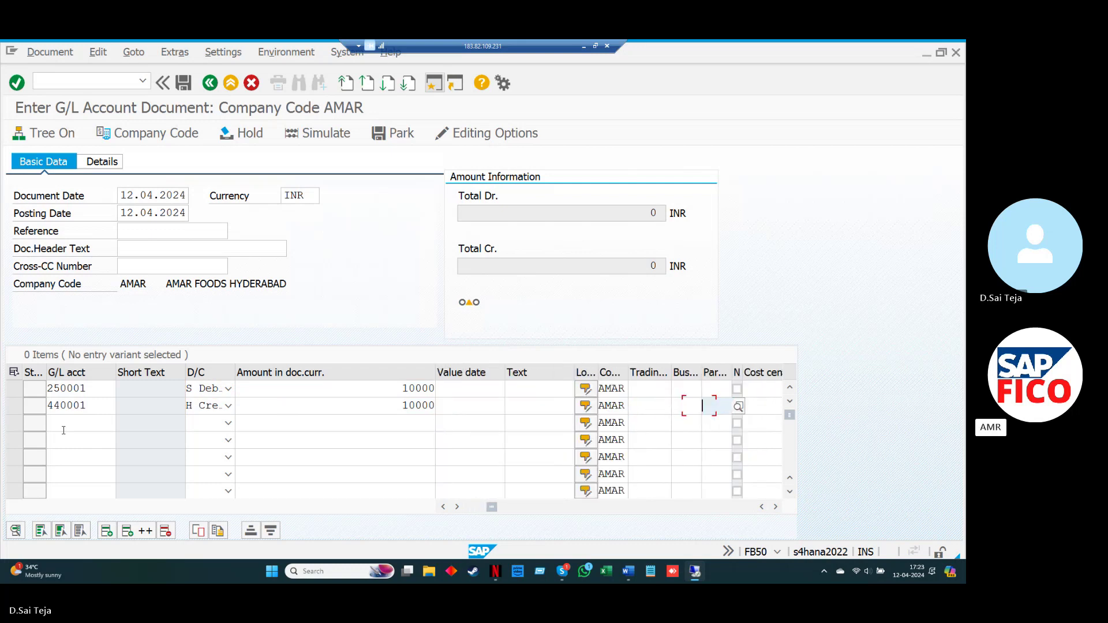
pyautogui.press('Down')
pyautogui.press('Return')
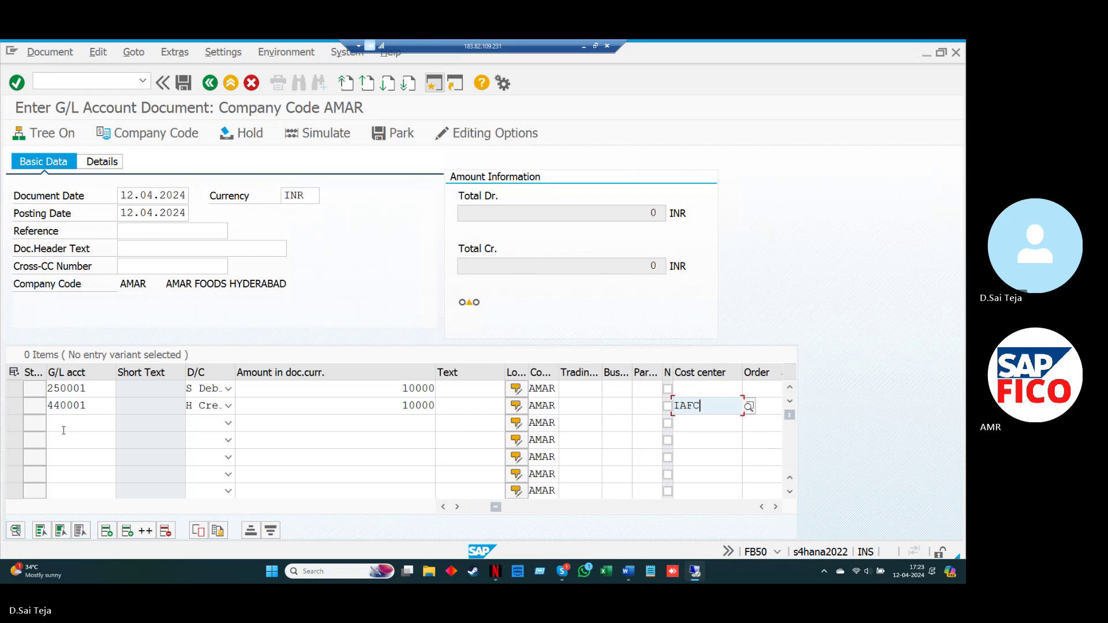
pyautogui.press('Return')
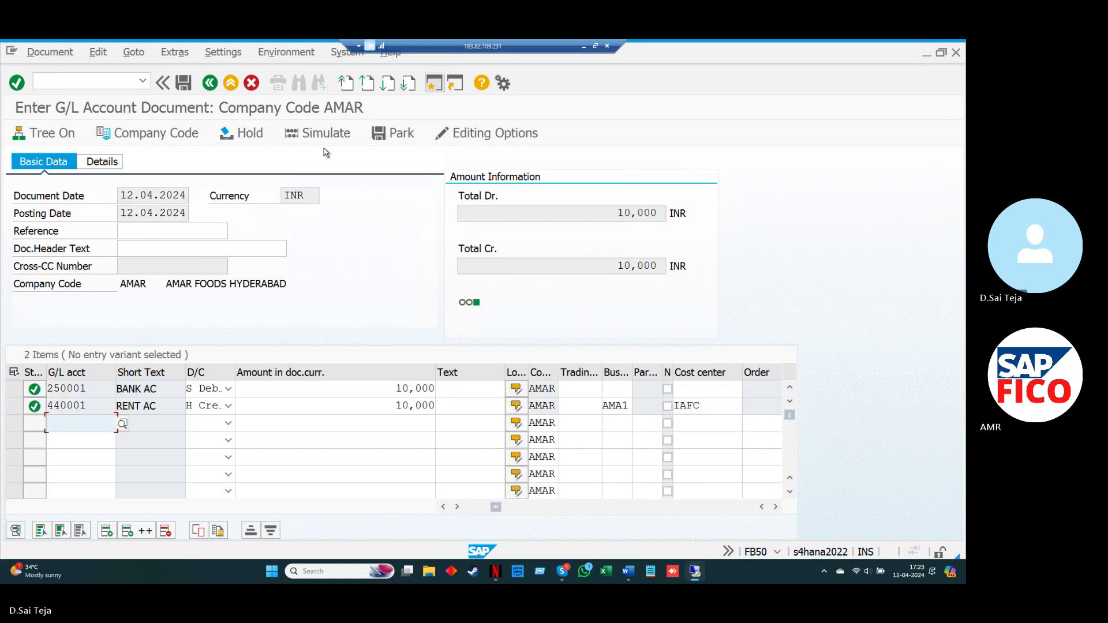
pyautogui.click(316, 135)
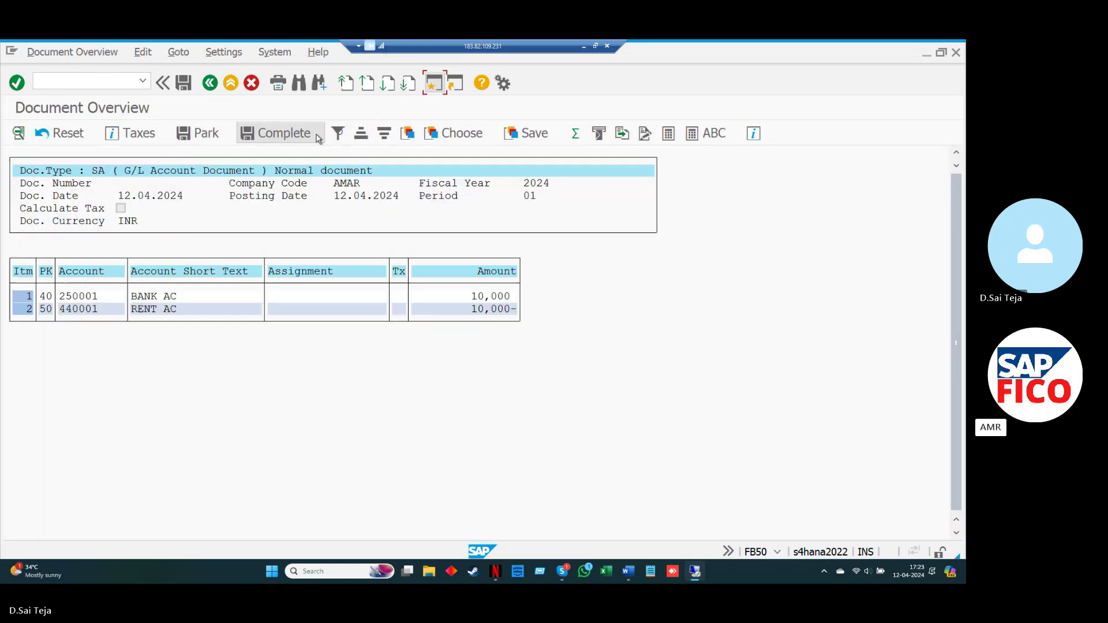
pyautogui.click(183, 84)
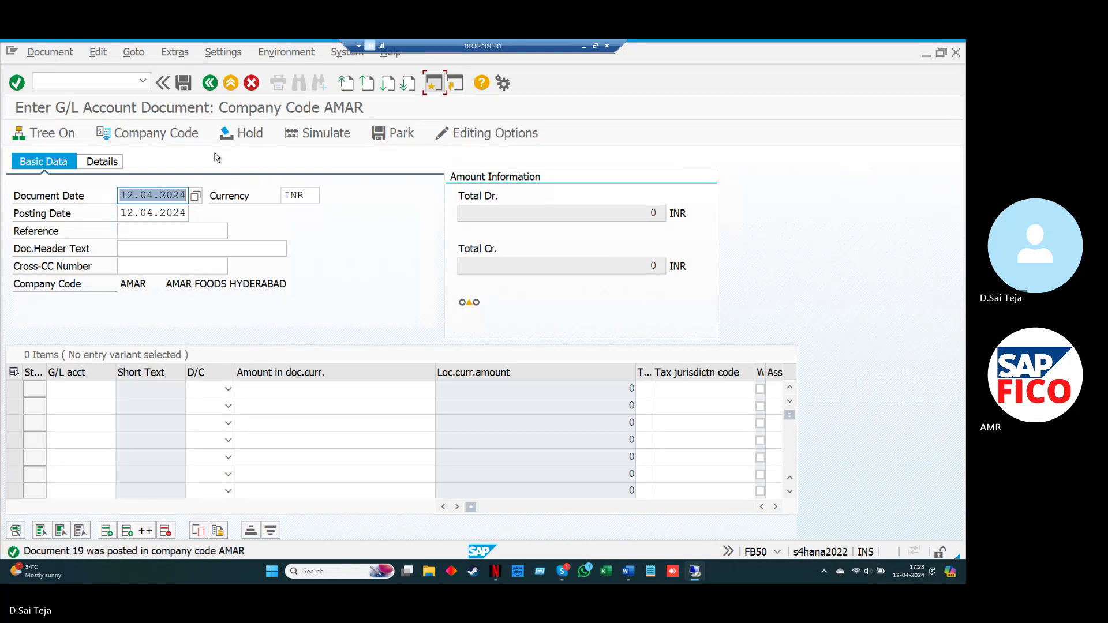
# Step: Post a new document with reference to document 19 of company code AMAR, year 2024, without any flow control options
pyautogui.click(136, 55)
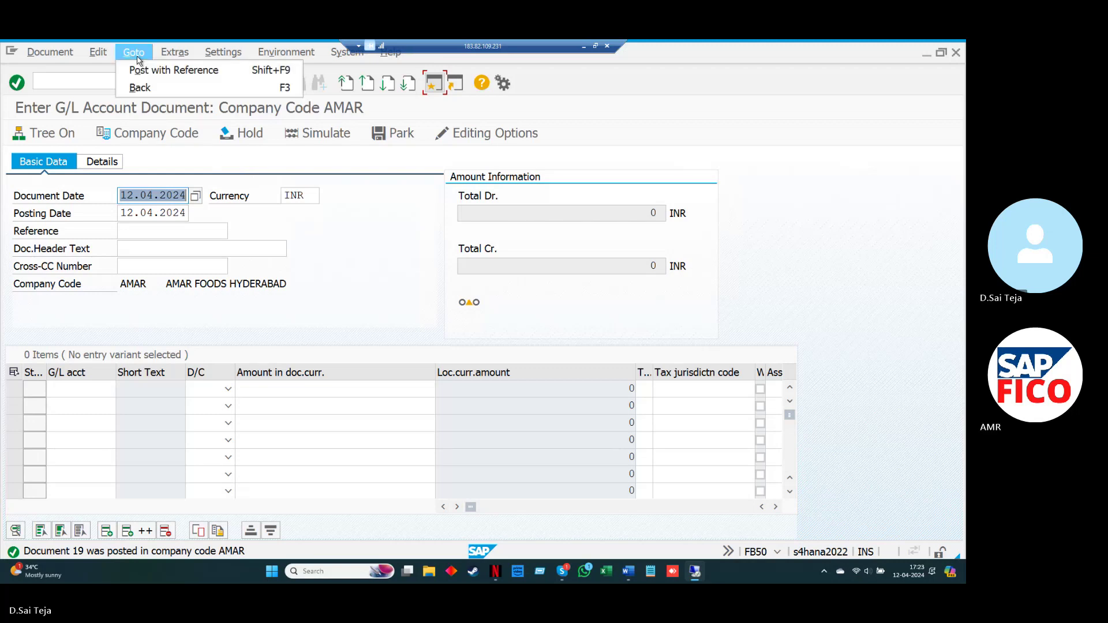
pyautogui.click(164, 71)
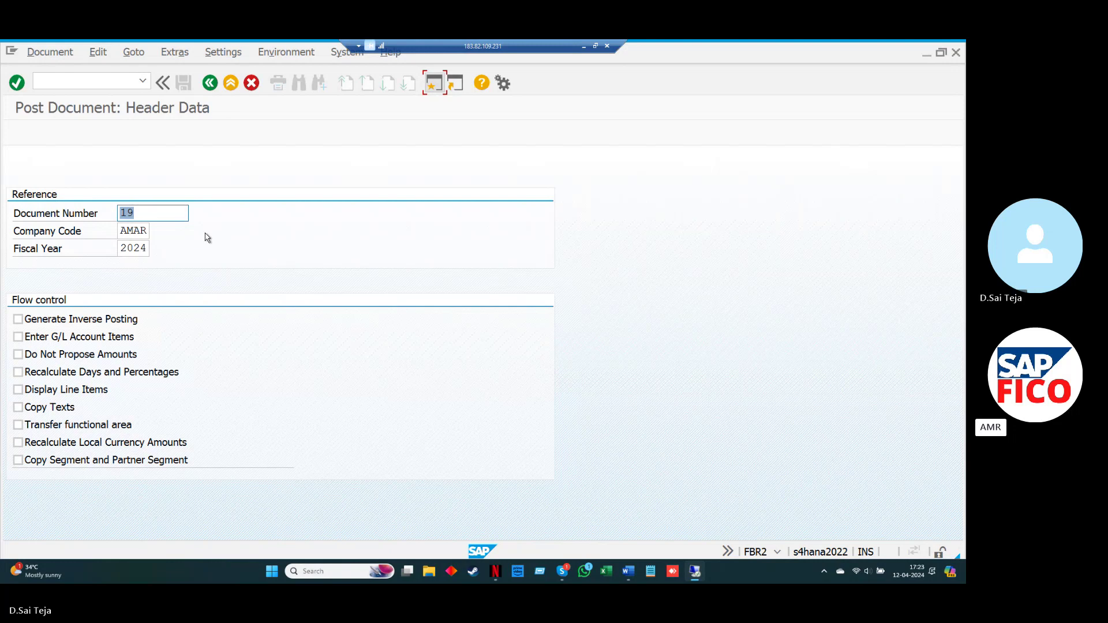
pyautogui.press('Return')
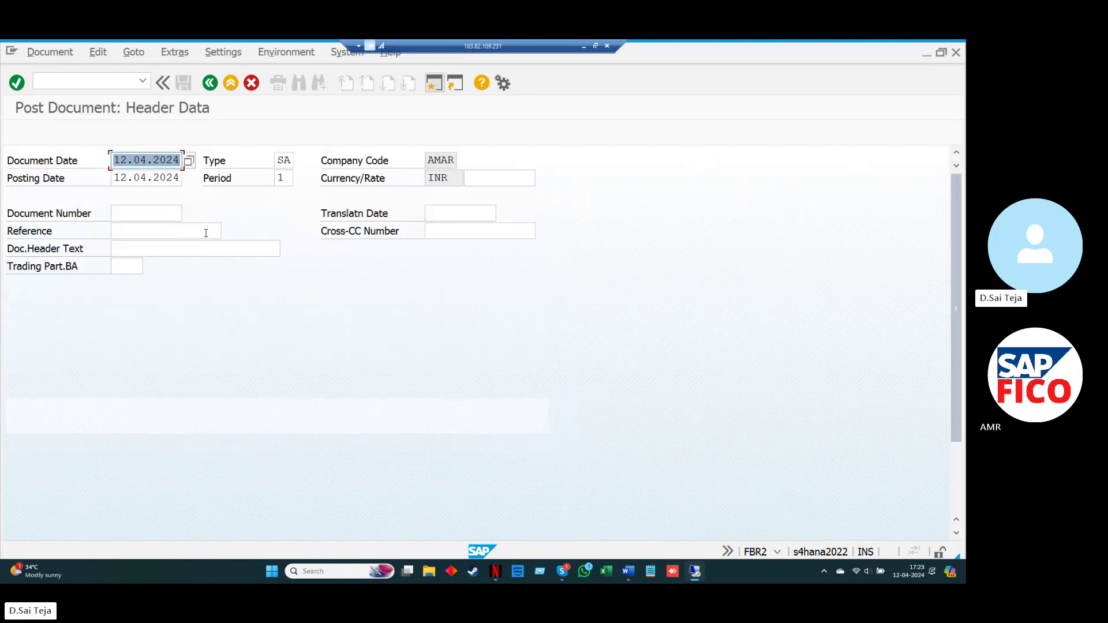
pyautogui.press('Return')
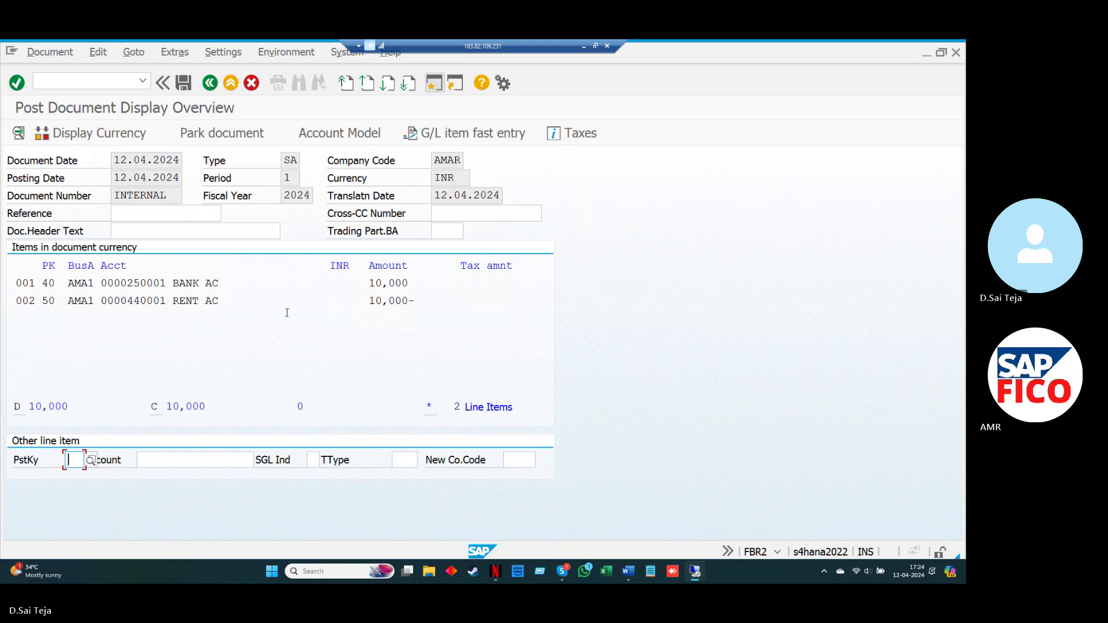
pyautogui.hotkey('ctrl', 's')
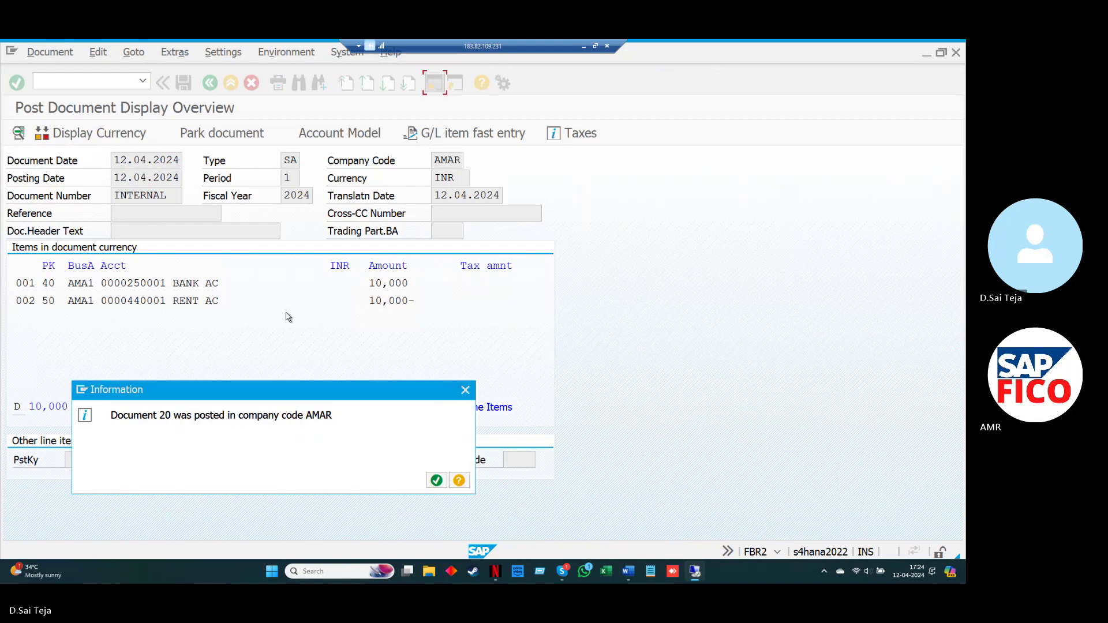
pyautogui.press('Return')
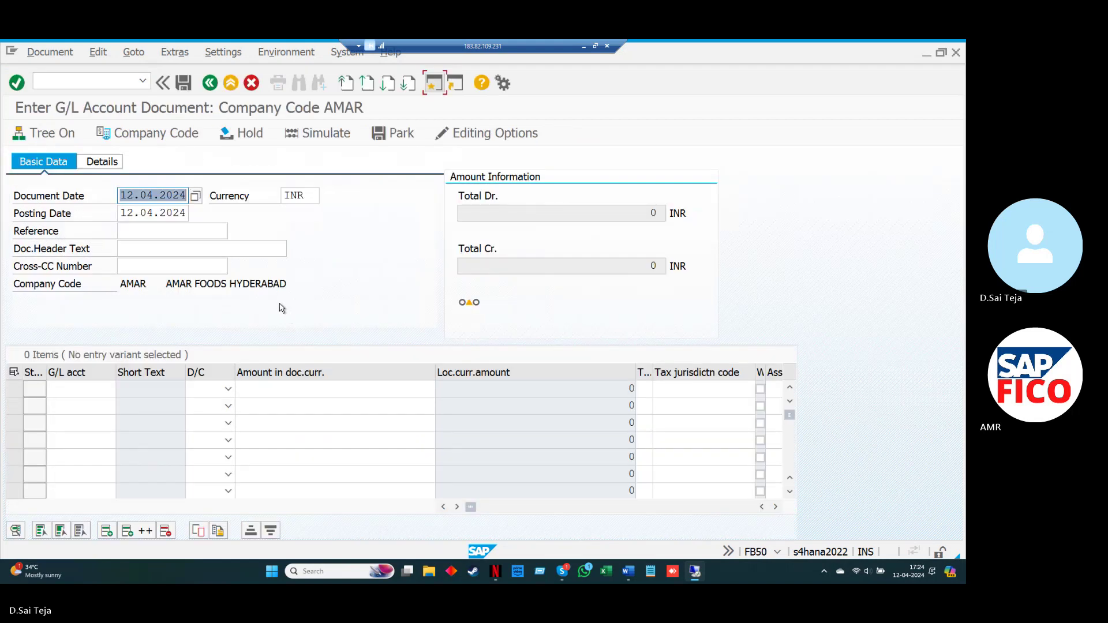
# Step: Post a new document with reference to document 20 of company code AMAR, fiscal year 2024, without any flow control options
pyautogui.click(144, 60)
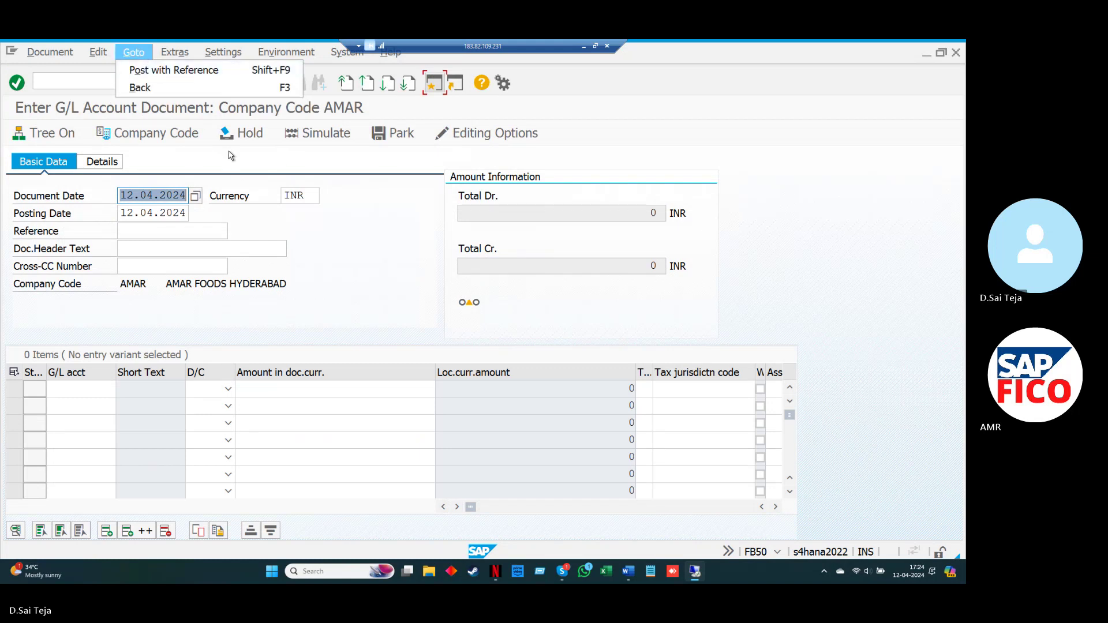
pyautogui.click(363, 213)
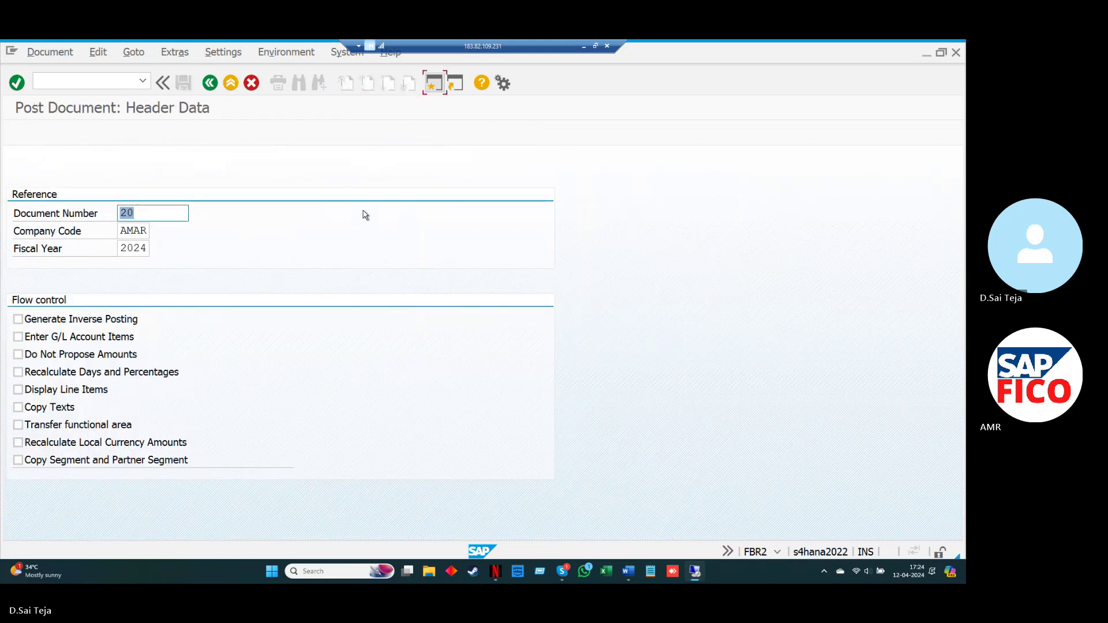
pyautogui.press('Return')
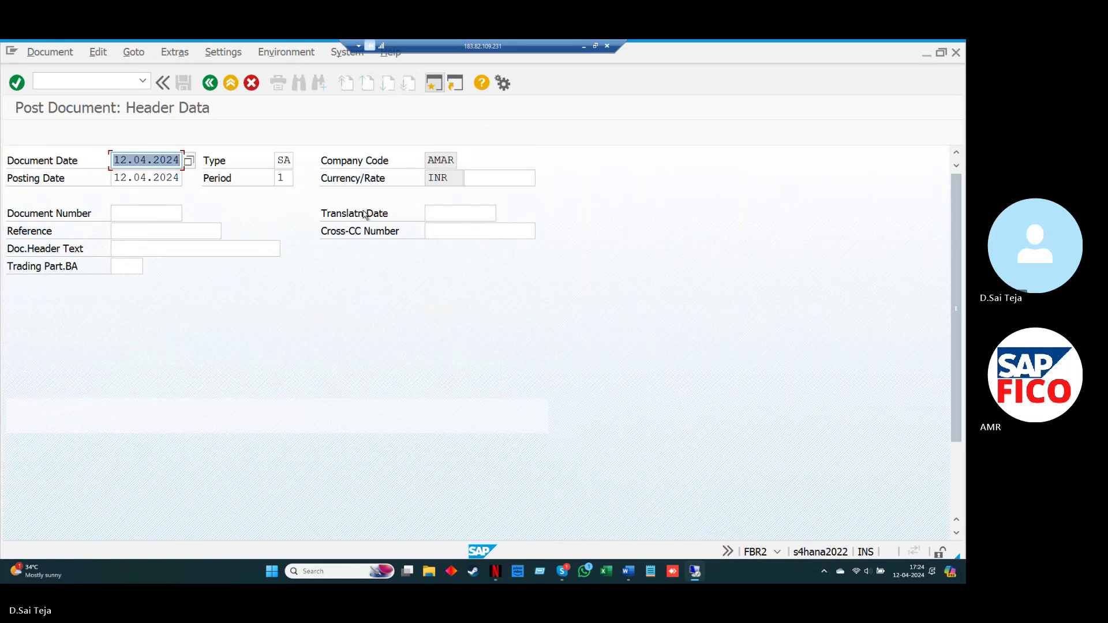
pyautogui.press('Return')
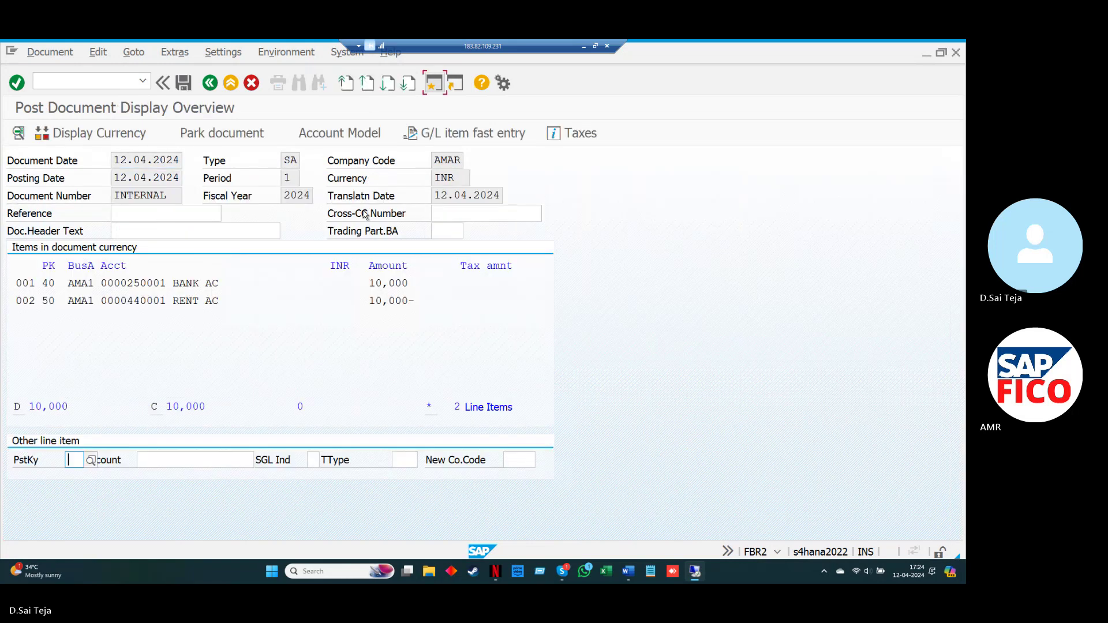
pyautogui.hotkey('ctrl', 's')
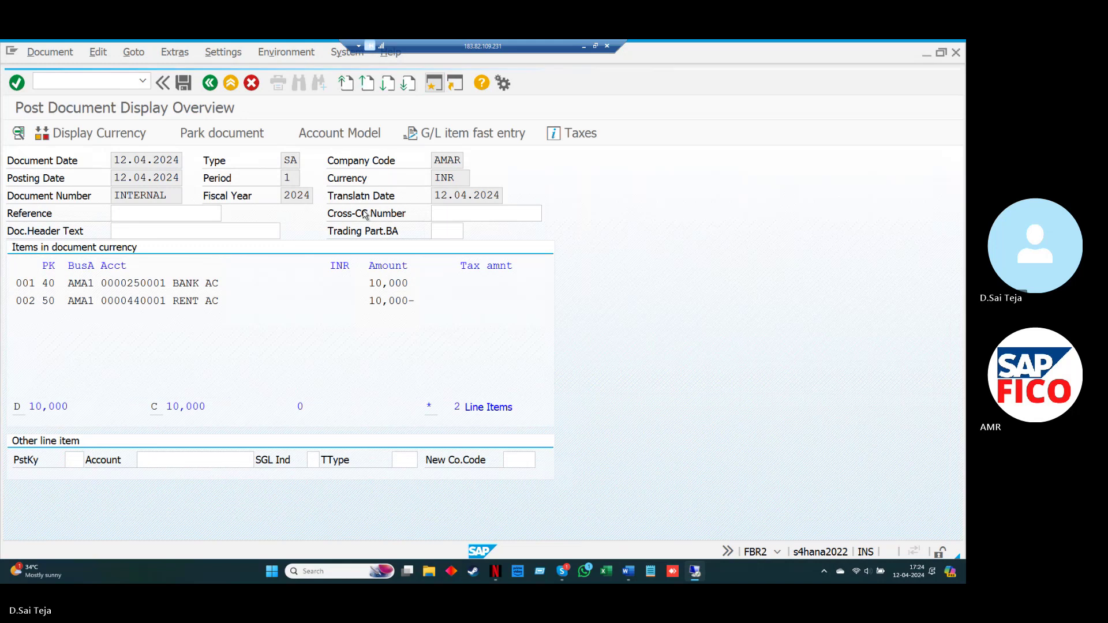
pyautogui.press('Return')
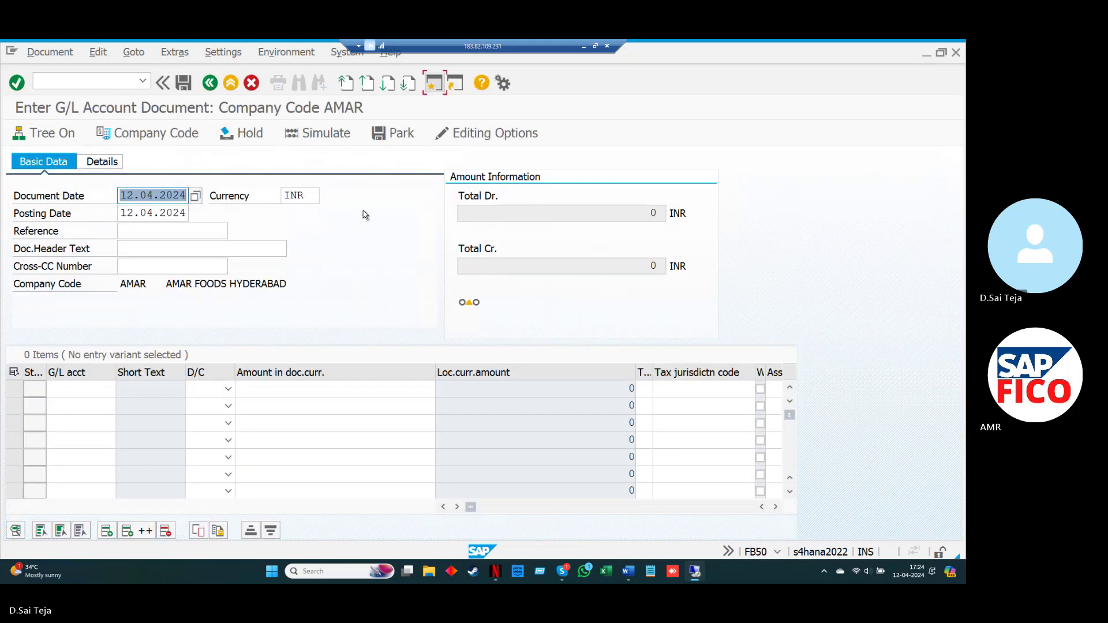
# Step: Post another document with reference to the last posted AMAR document, keeping the proposed header data and line items
pyautogui.hotkey('shift', 'F9')
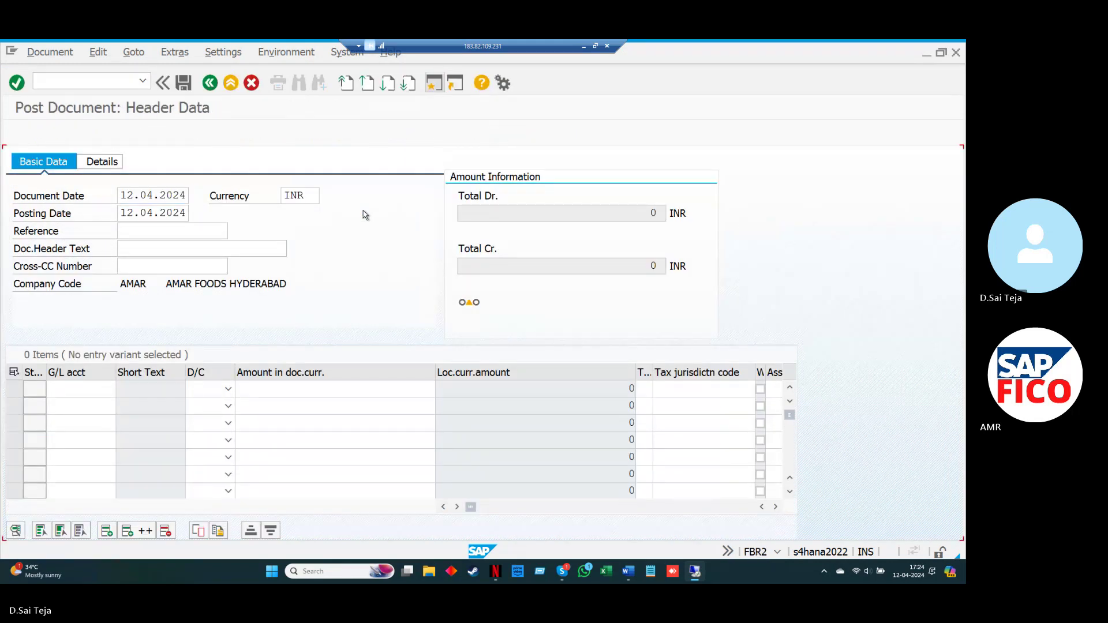
pyautogui.press('Return')
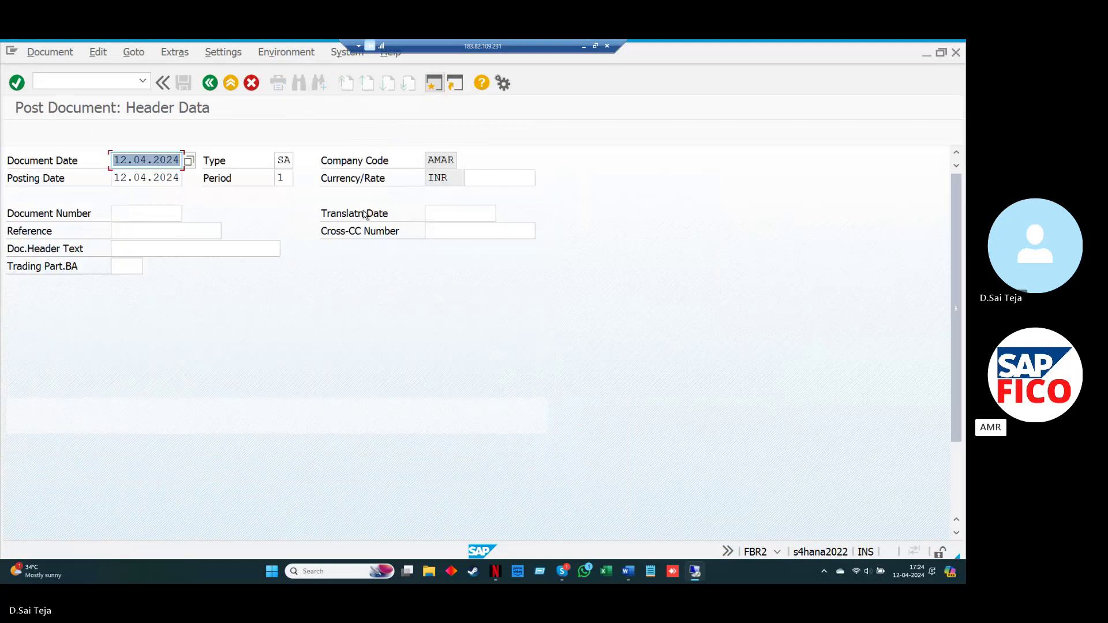
pyautogui.press('Return')
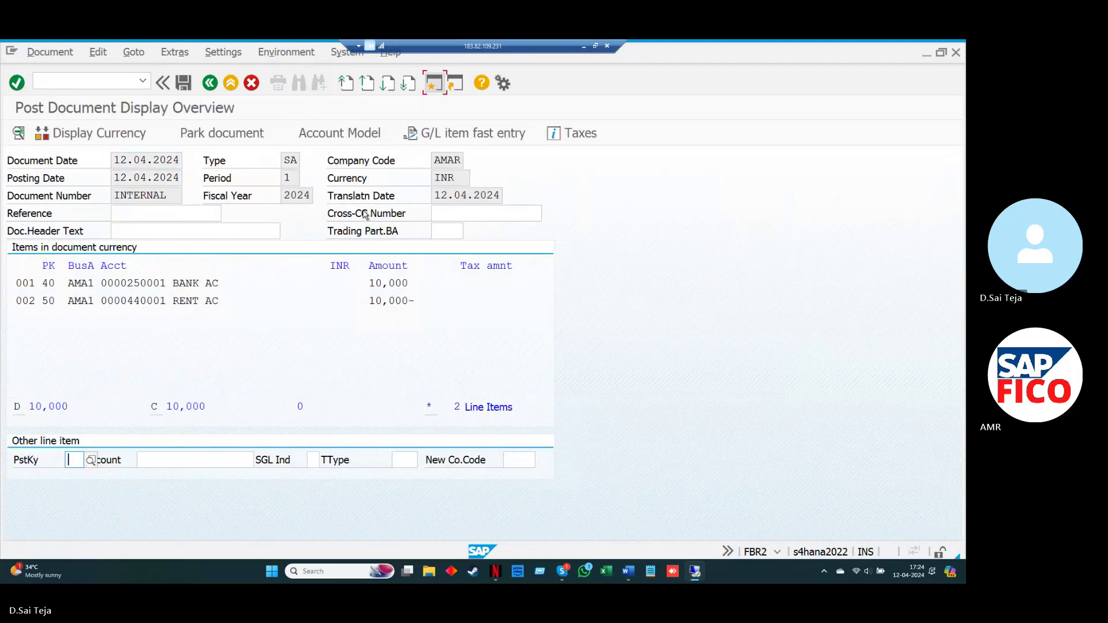
pyautogui.hotkey('ctrl', 's')
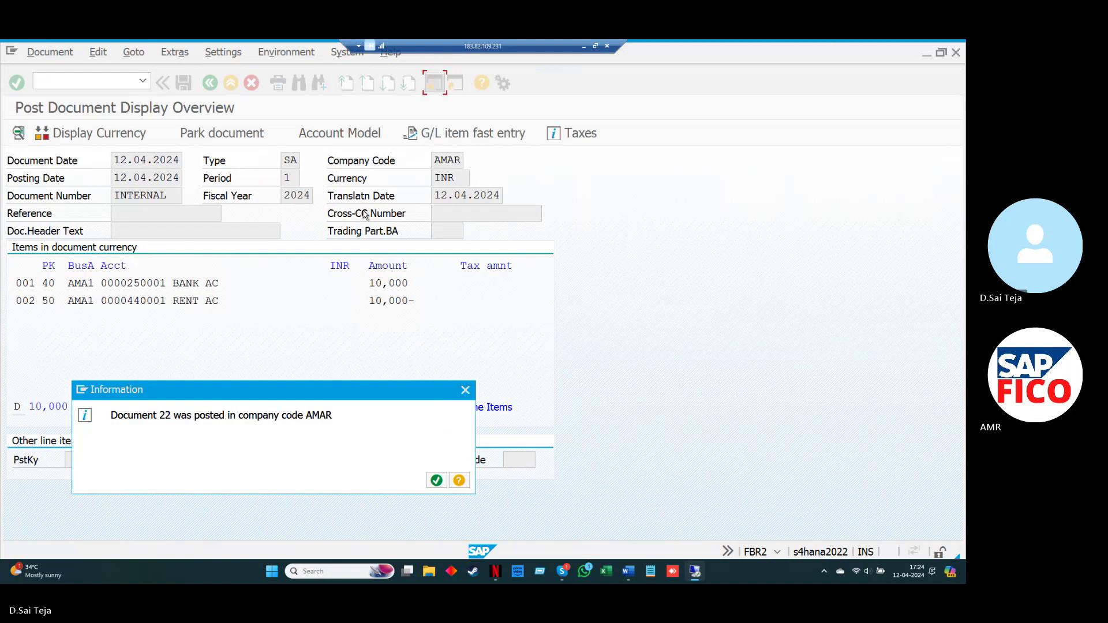
pyautogui.press('Return')
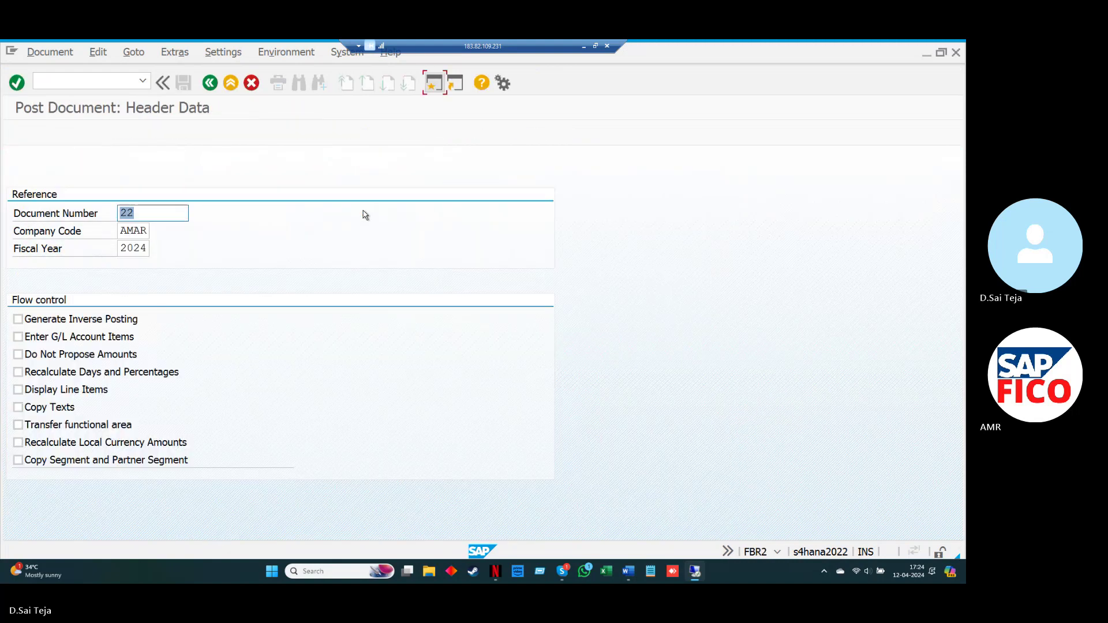
# Step: Post one more document with reference to document 22 of company code AMAR, keeping the proposed header data and items
pyautogui.press('Return')
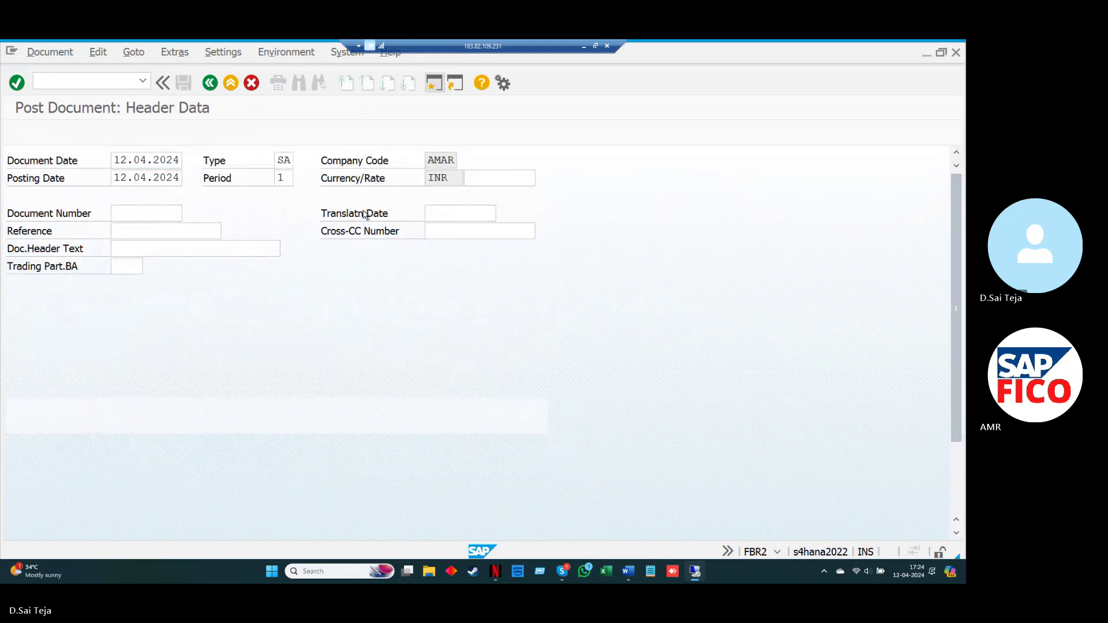
pyautogui.press('Return')
pyautogui.hotkey('ctrl', 's')
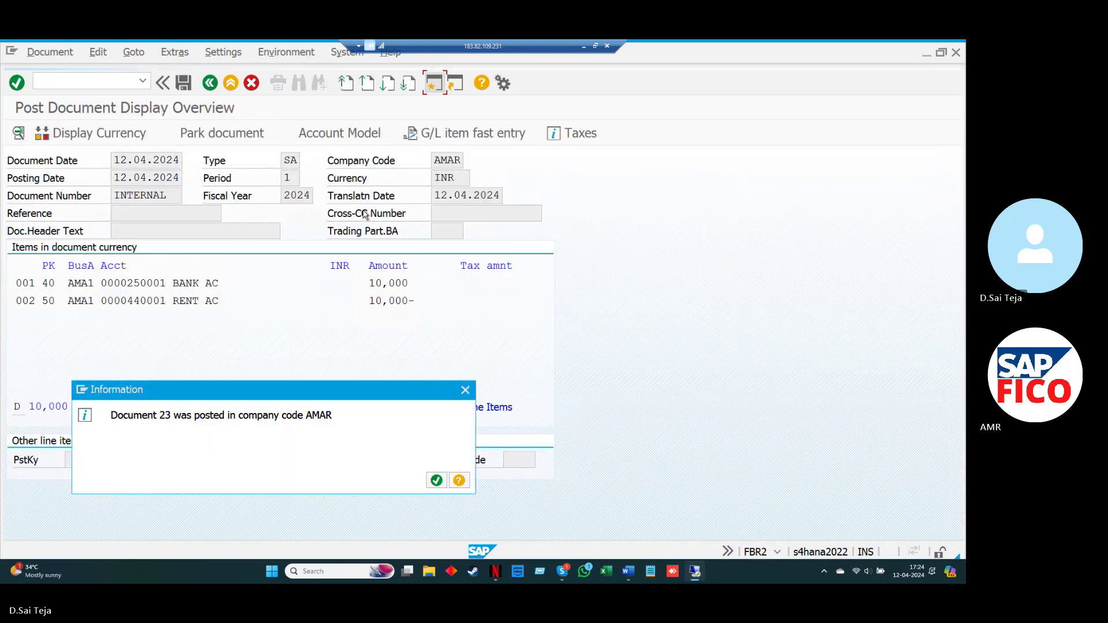
pyautogui.press('Return')
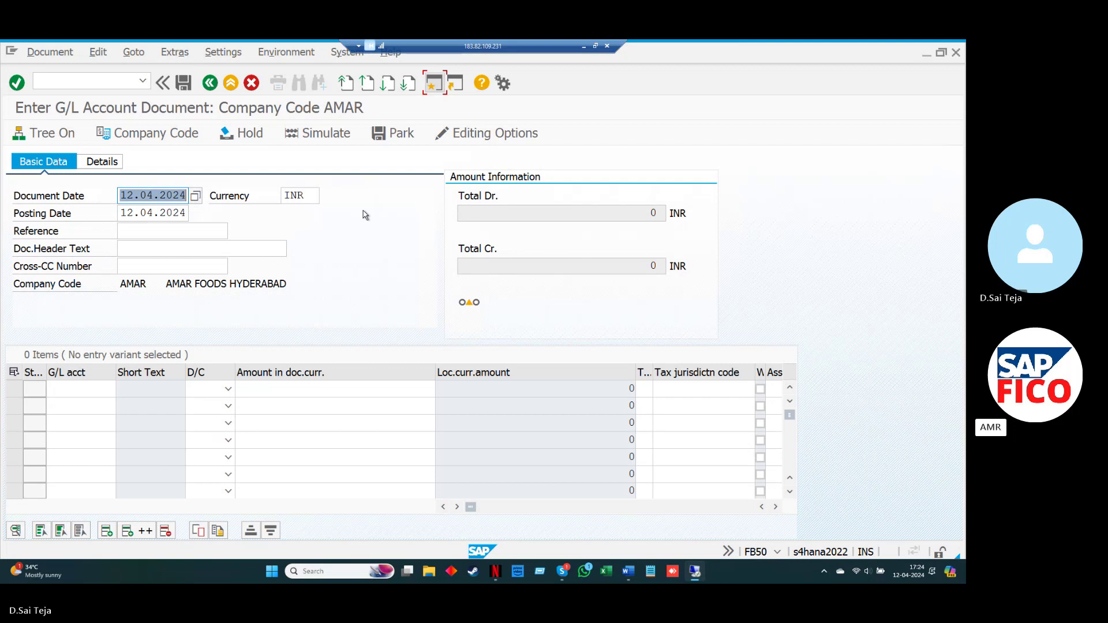
pyautogui.click(132, 78)
pyautogui.write('/NFB08')
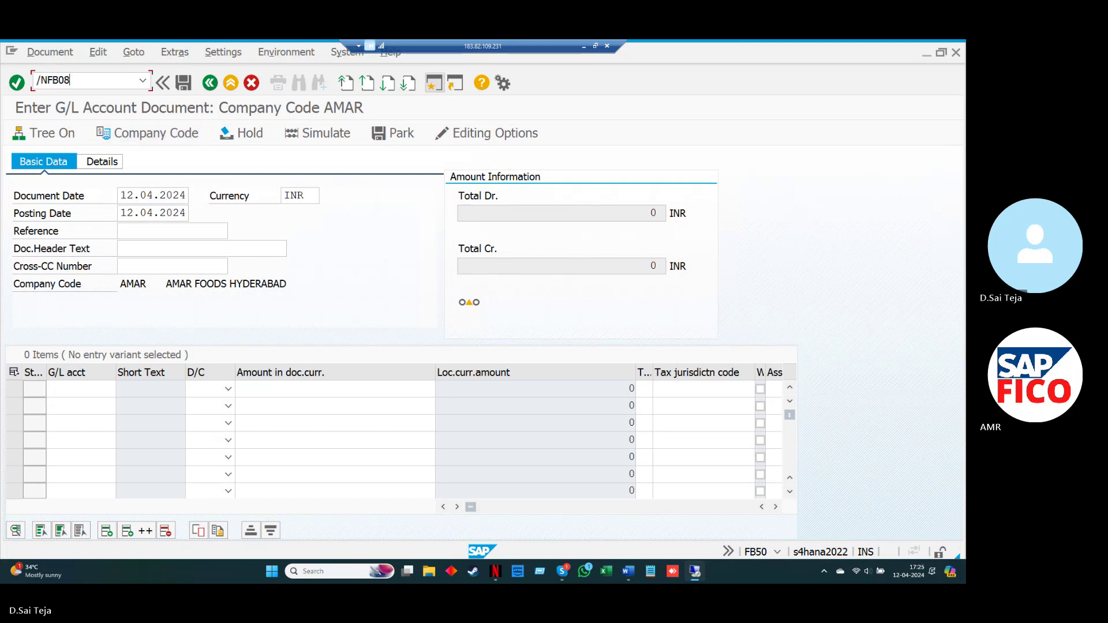
pyautogui.press('Return')
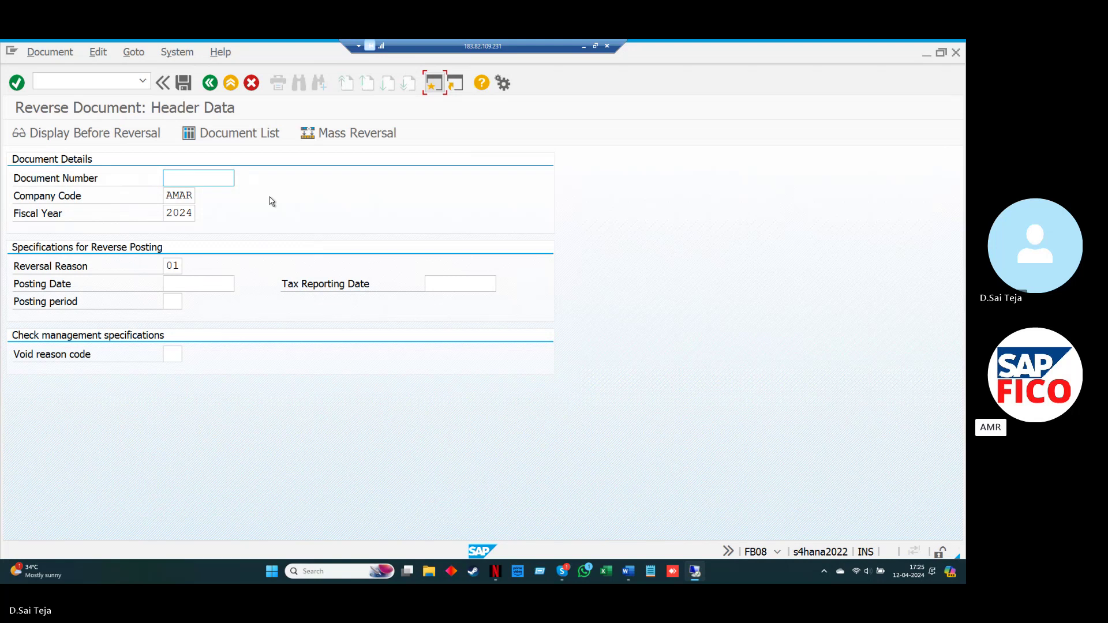
pyautogui.press('F3')
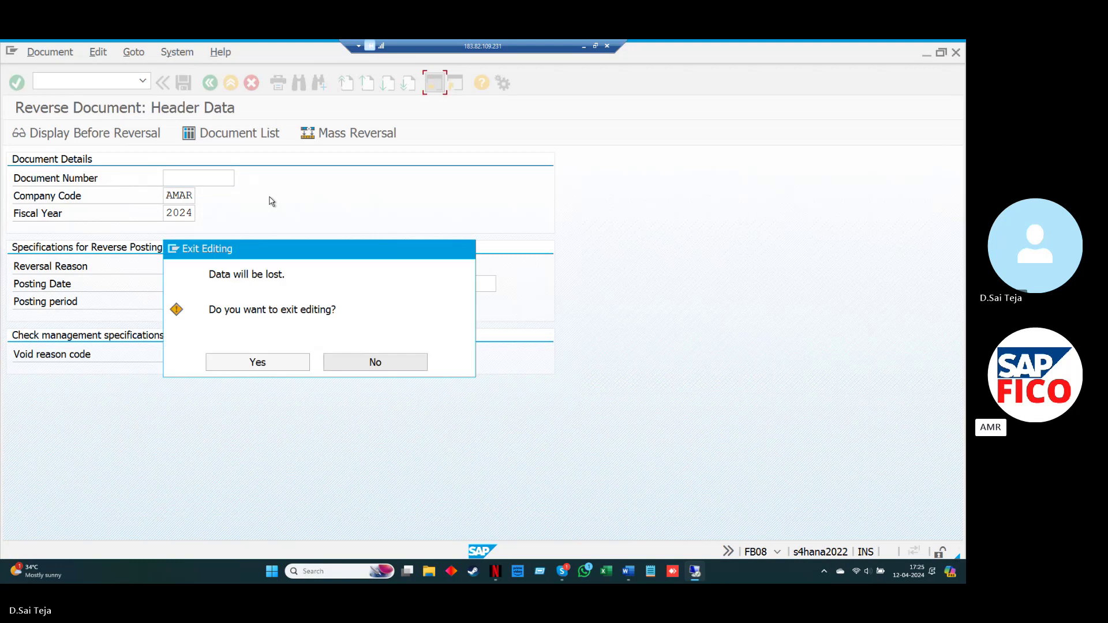
pyautogui.click(296, 363)
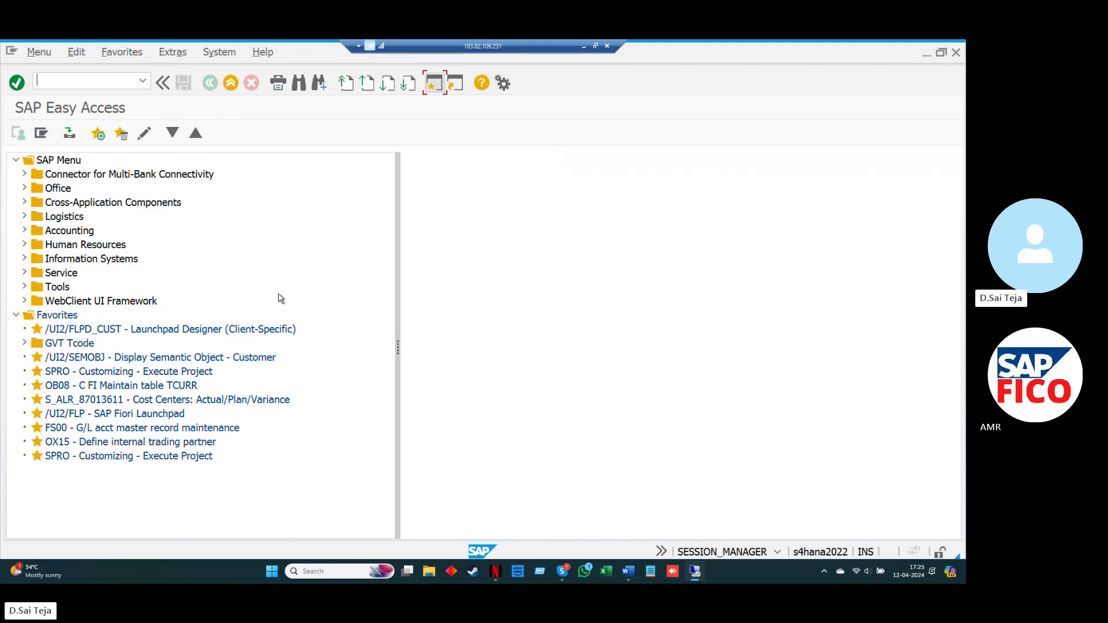
# Step: Display document 23 of company code AMAR, fiscal year 2024, with transaction FB03 and return to the initial screen
pyautogui.write('FB03')
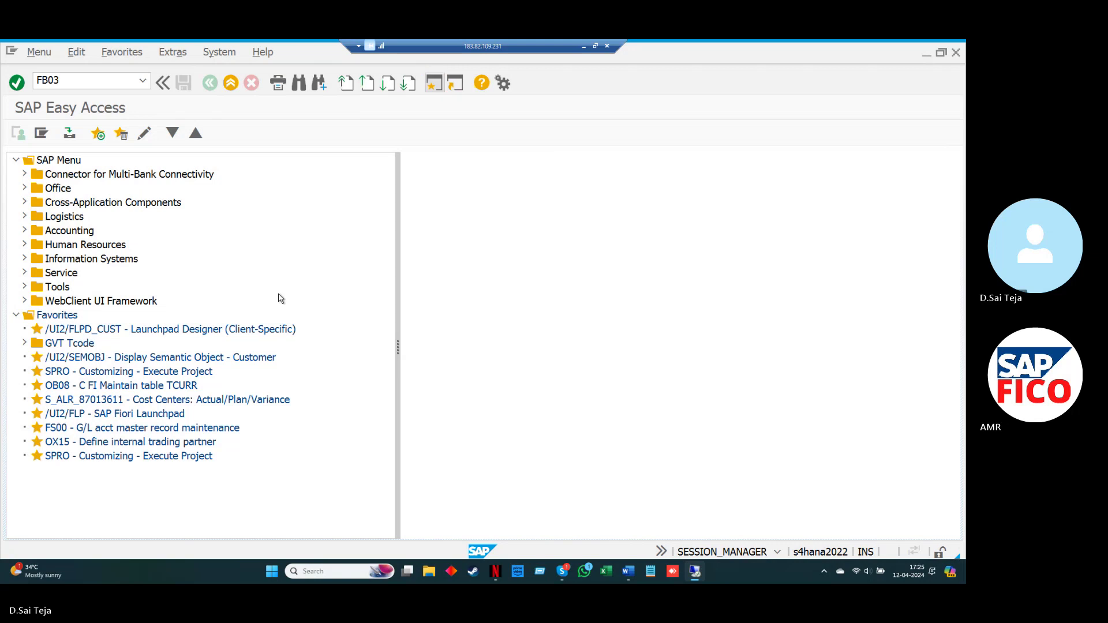
pyautogui.press('Return')
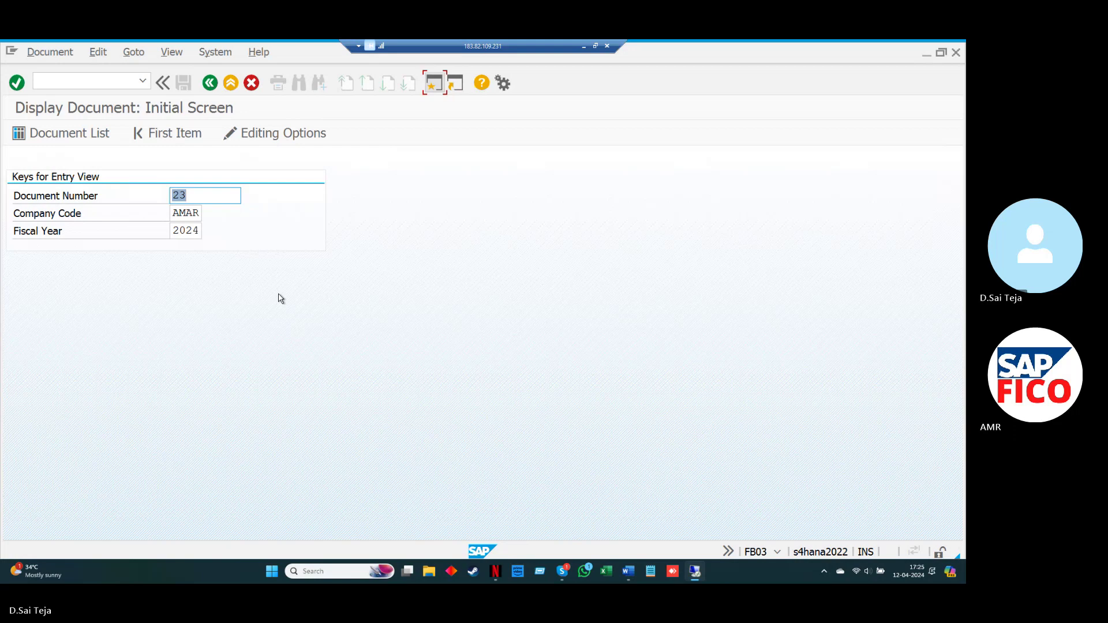
pyautogui.press('Return')
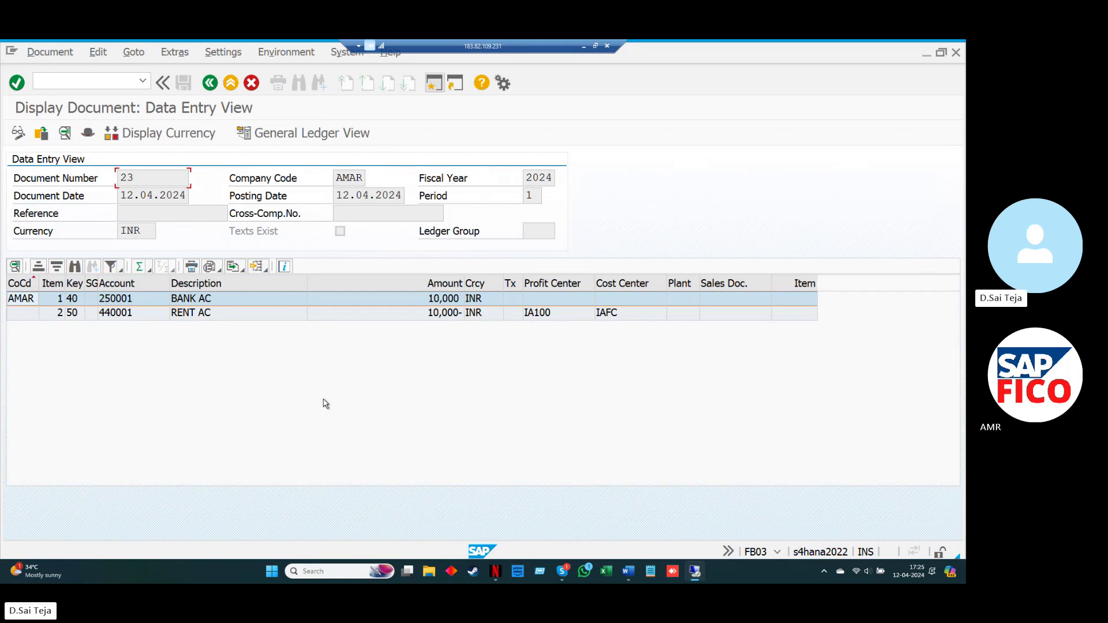
pyautogui.press('F3')
# Step: Clear the document number and list all documents of company code AMAR in ledger 0L
pyautogui.press('BackSpace')
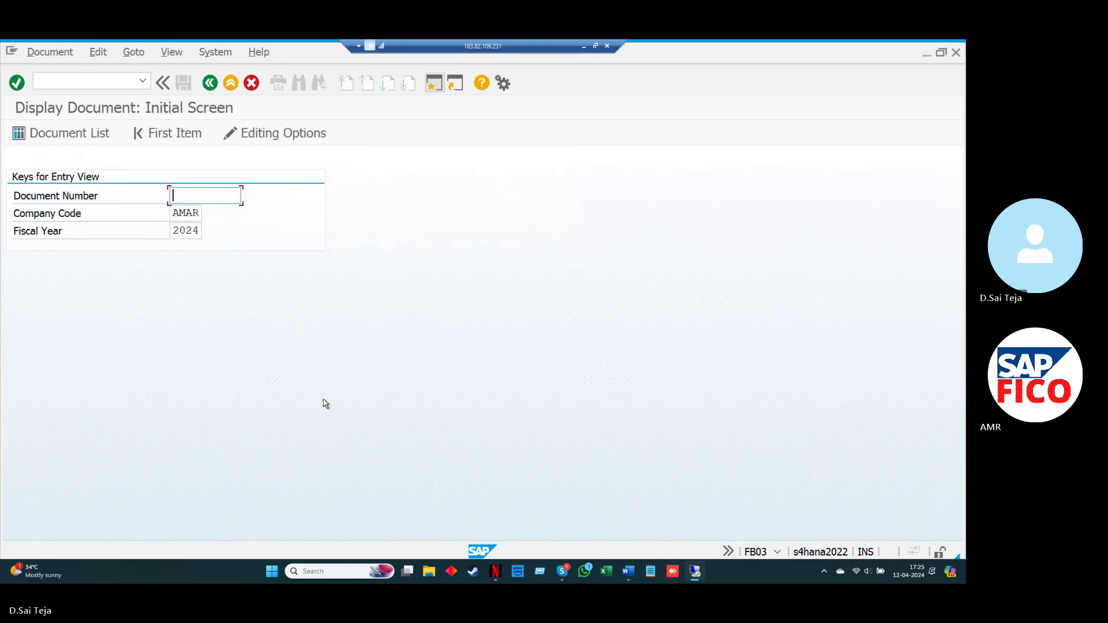
pyautogui.press('Return')
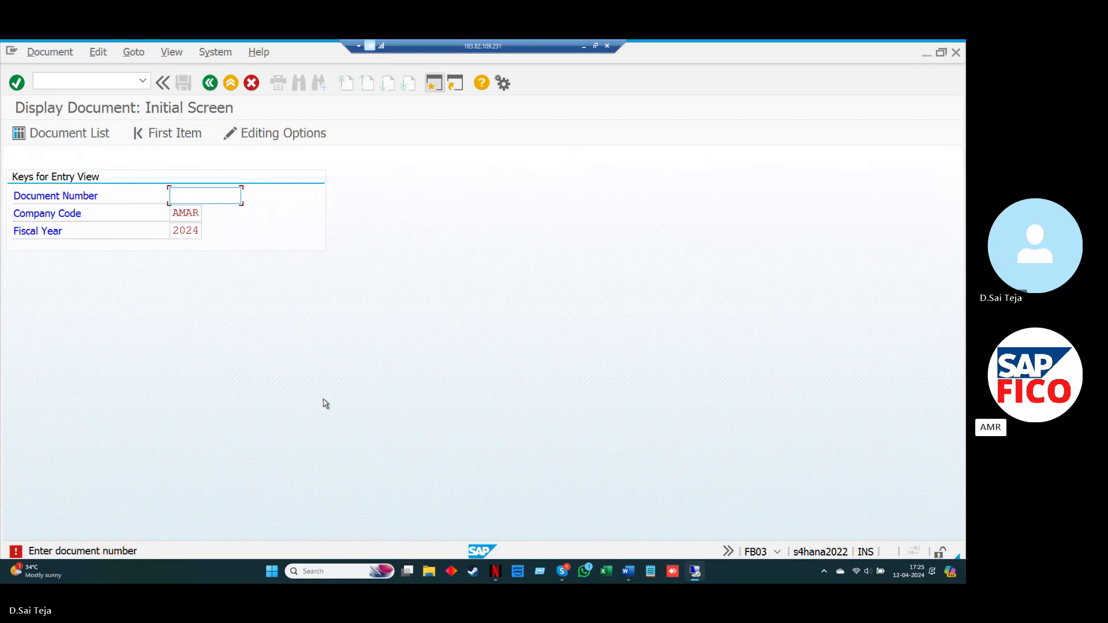
pyautogui.click(93, 133)
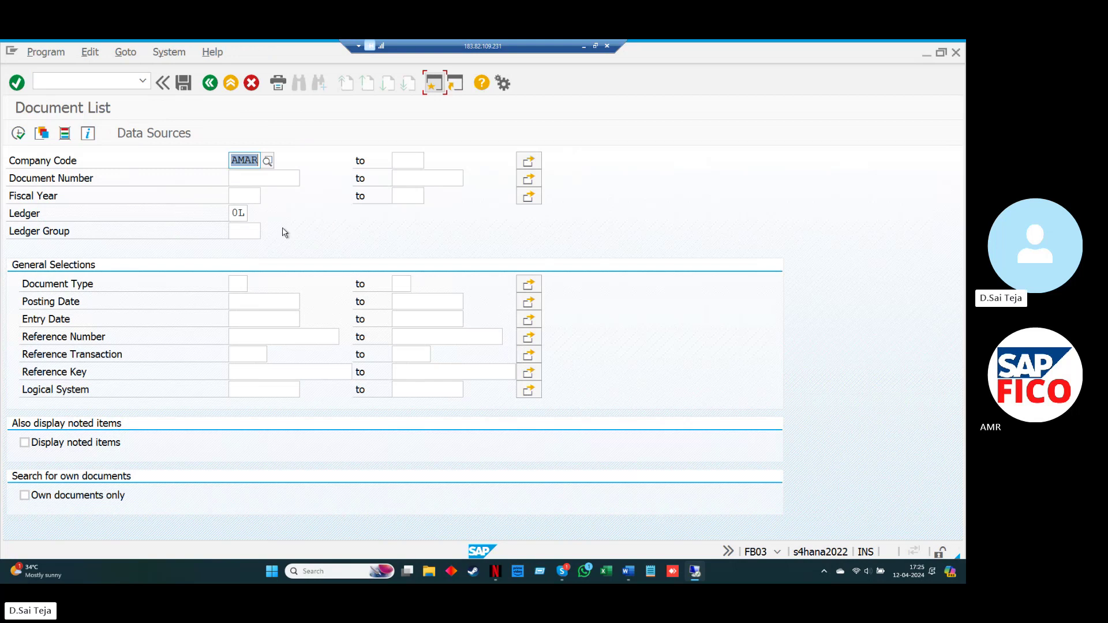
pyautogui.press('F8')
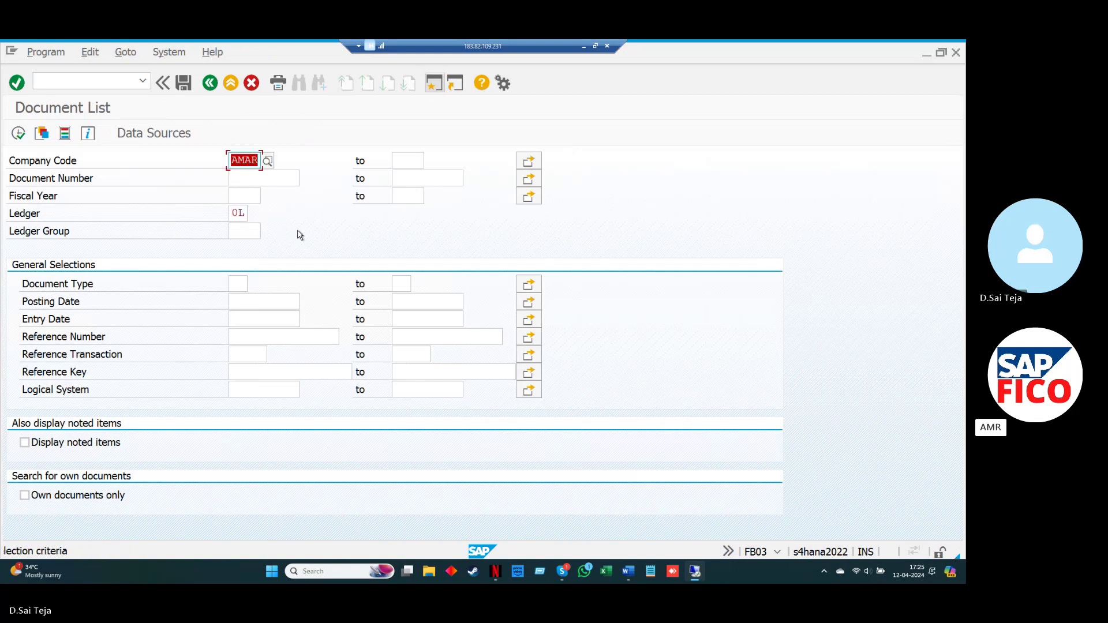
pyautogui.press('Return')
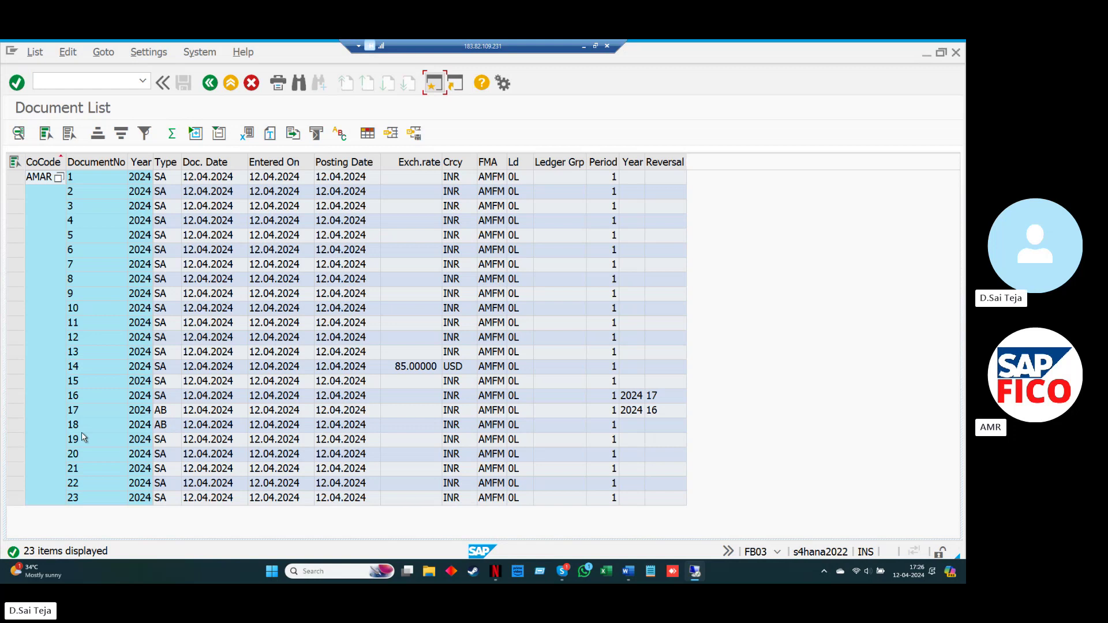
# Step: Display document 19 from the document list and return to the SAP Easy Access screen
pyautogui.click(18, 438)
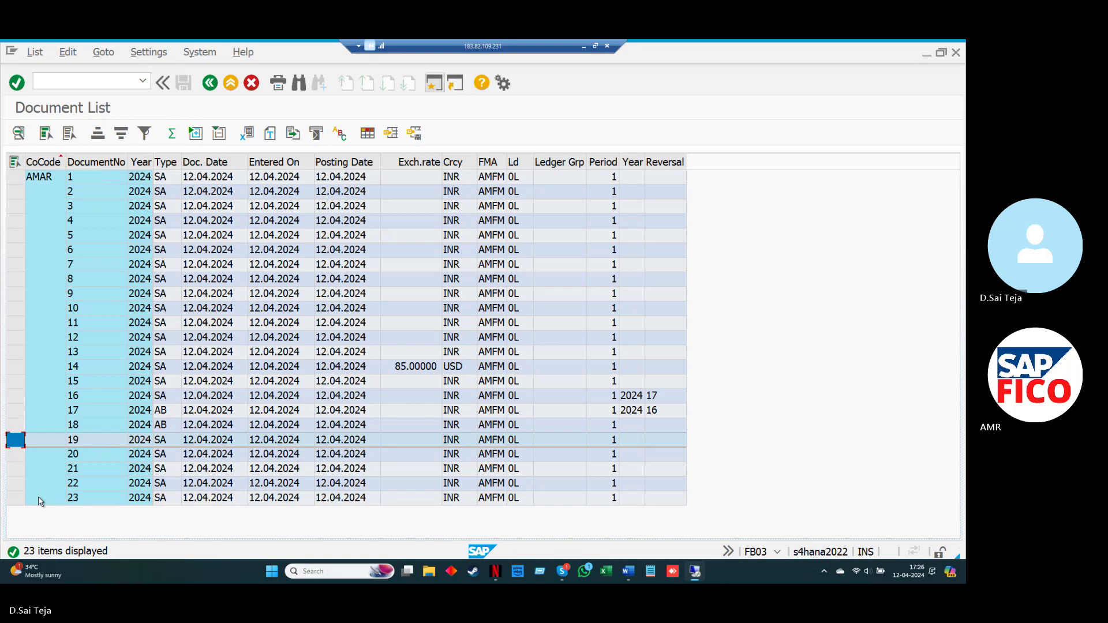
pyautogui.doubleClick(88, 445)
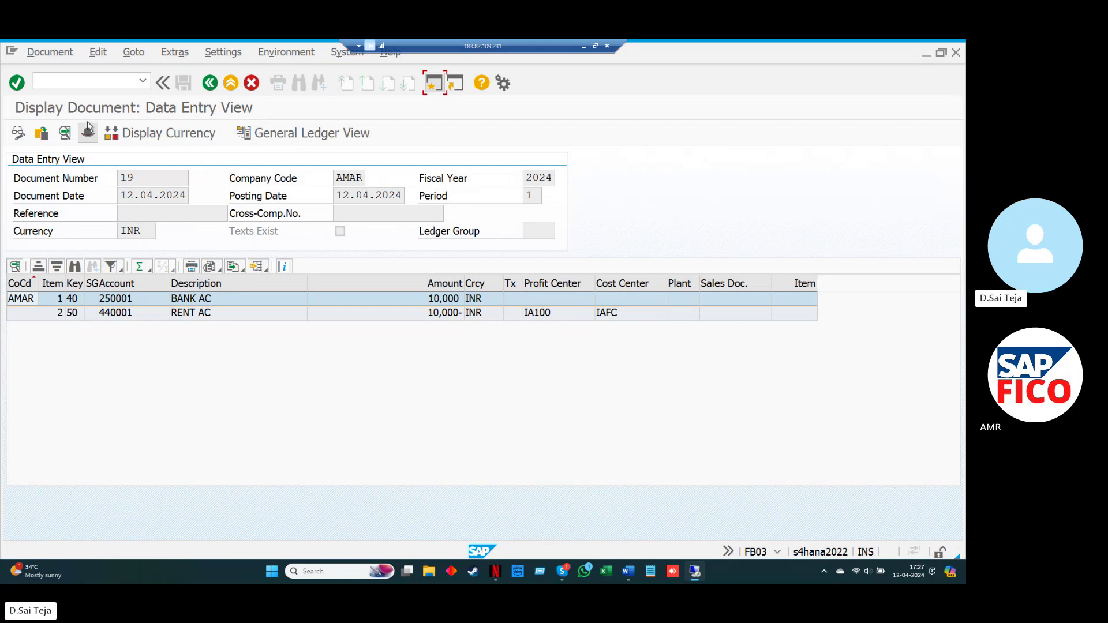
pyautogui.click(87, 81)
pyautogui.write('/n')
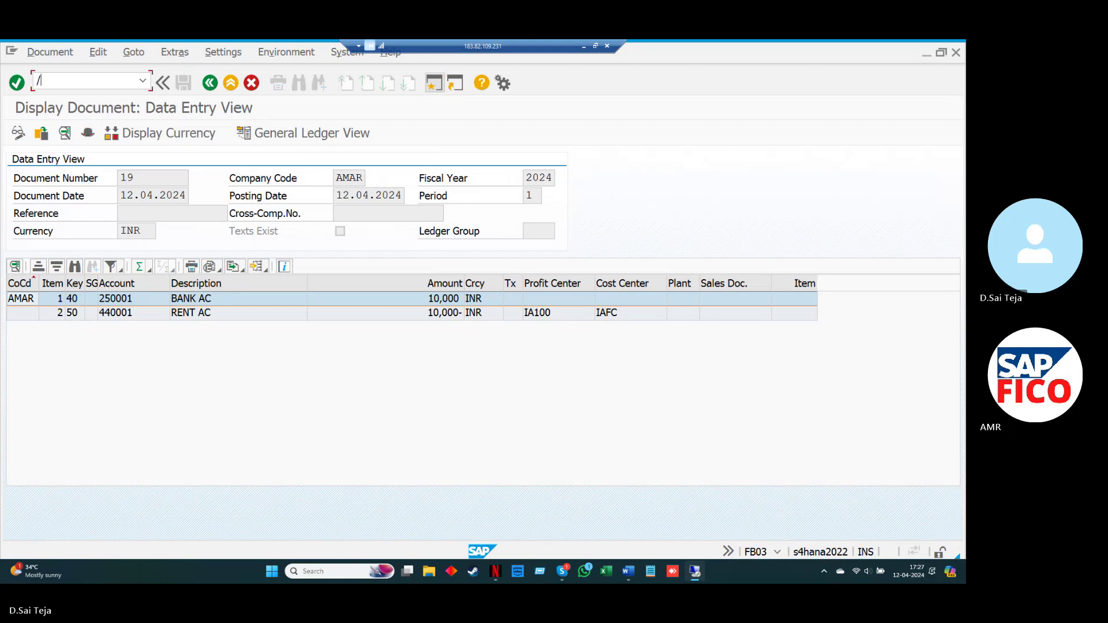
pyautogui.press('Return')
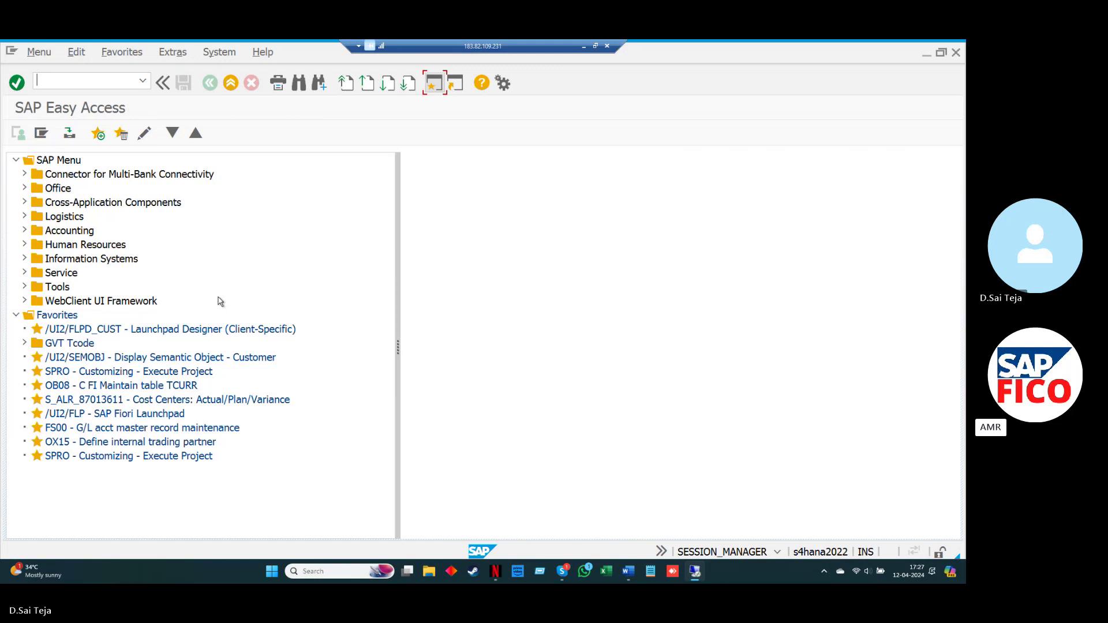
# Step: Open Mass Reversal (F.80) from the Reverse folder under Accounting, Financial Accounting, General Ledger, Document in the SAP Menu
pyautogui.click(25, 232)
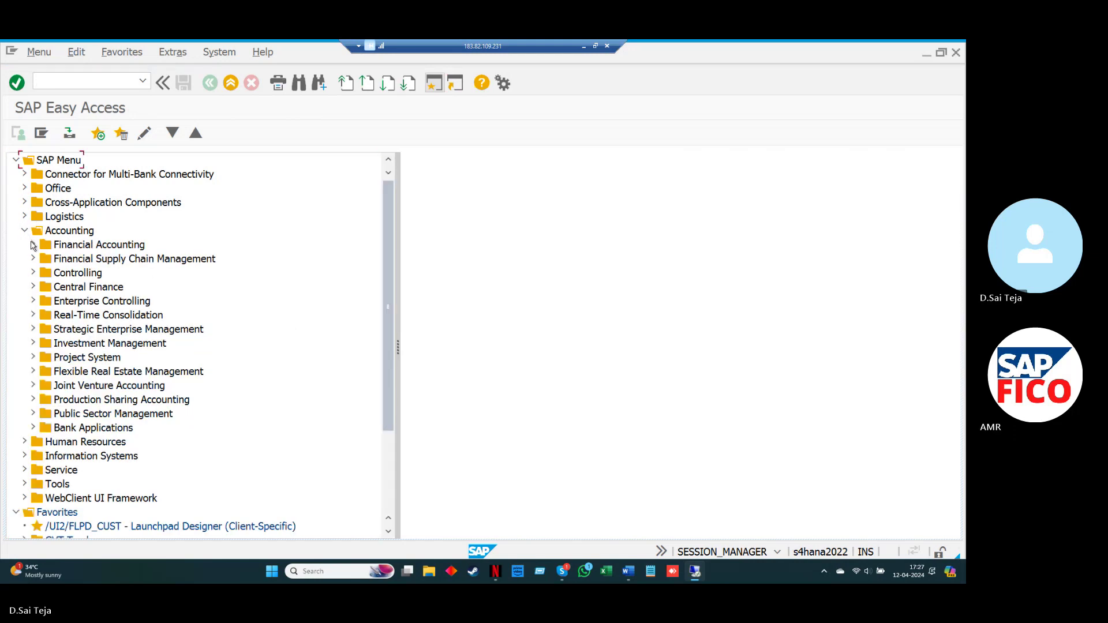
pyautogui.click(33, 245)
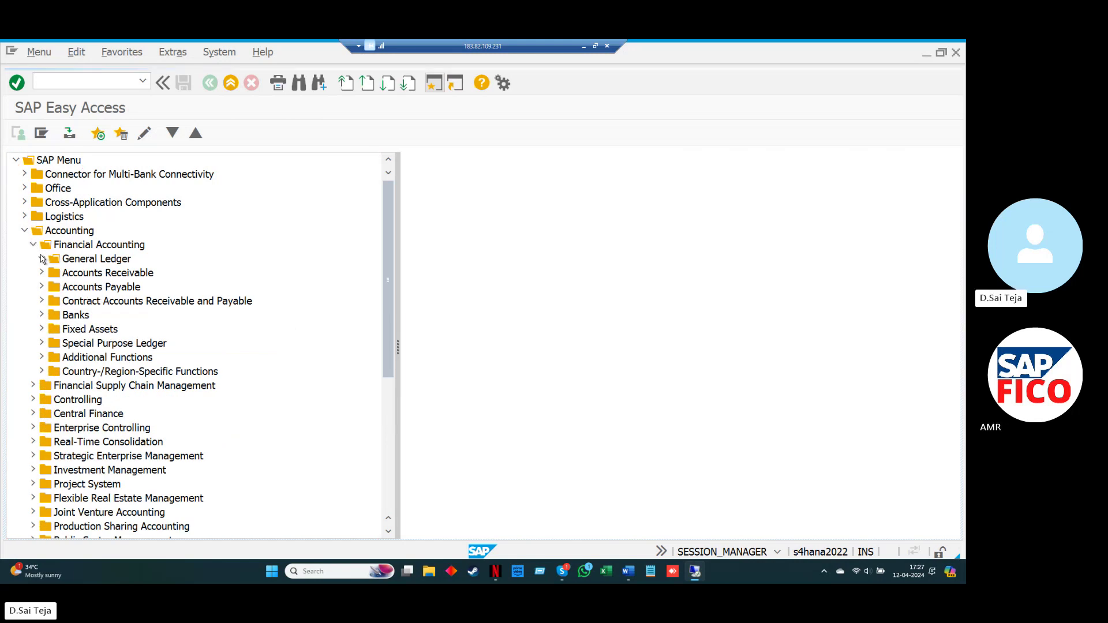
pyautogui.click(42, 259)
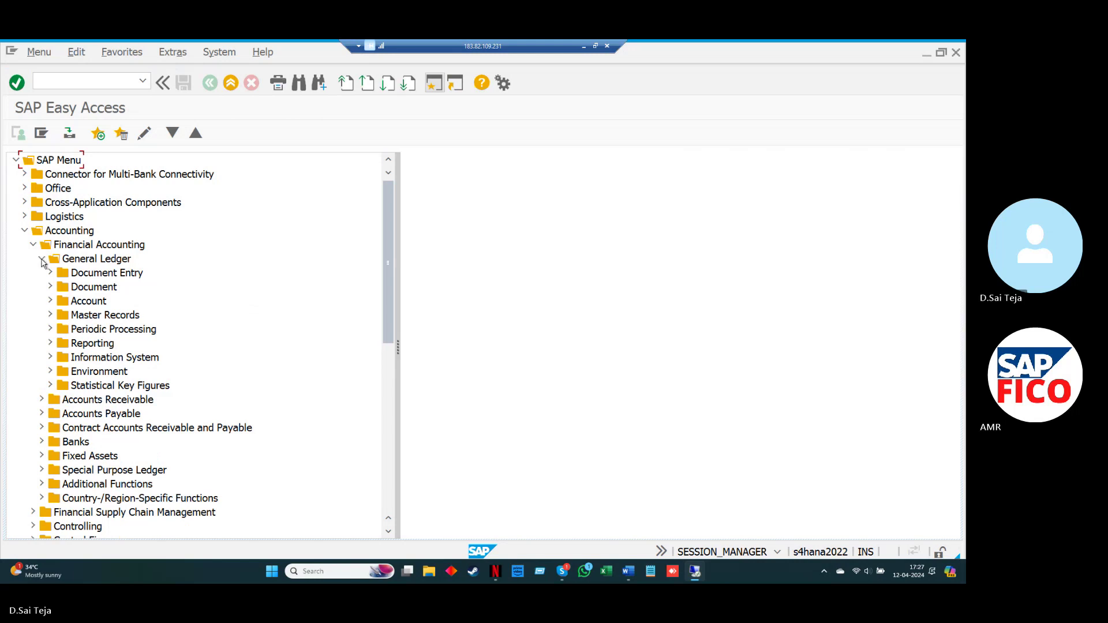
pyautogui.click(50, 288)
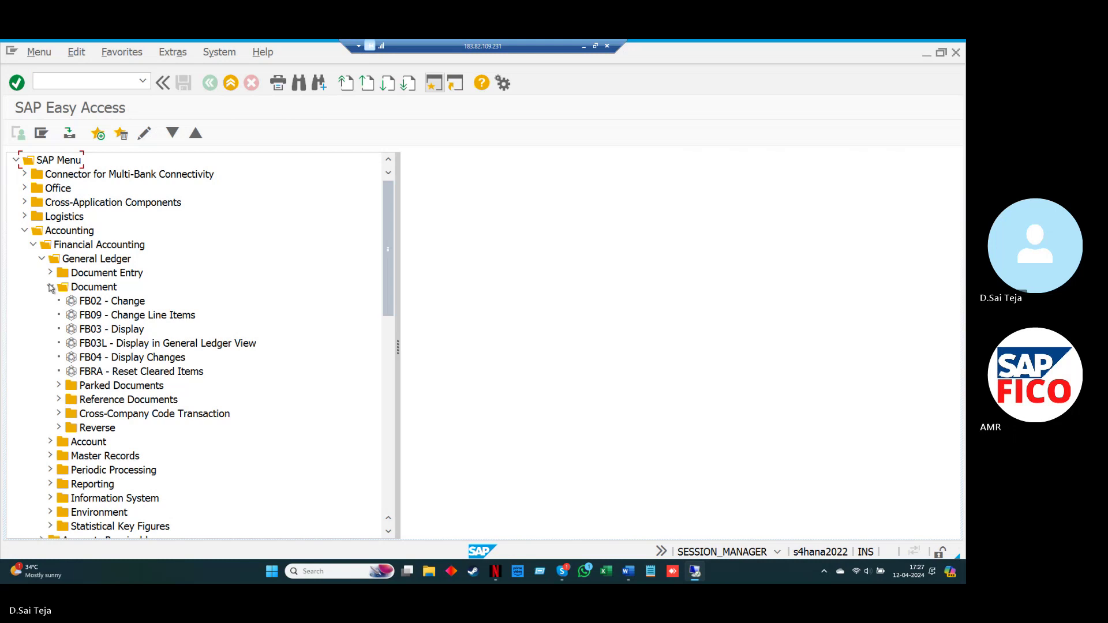
pyautogui.click(50, 287)
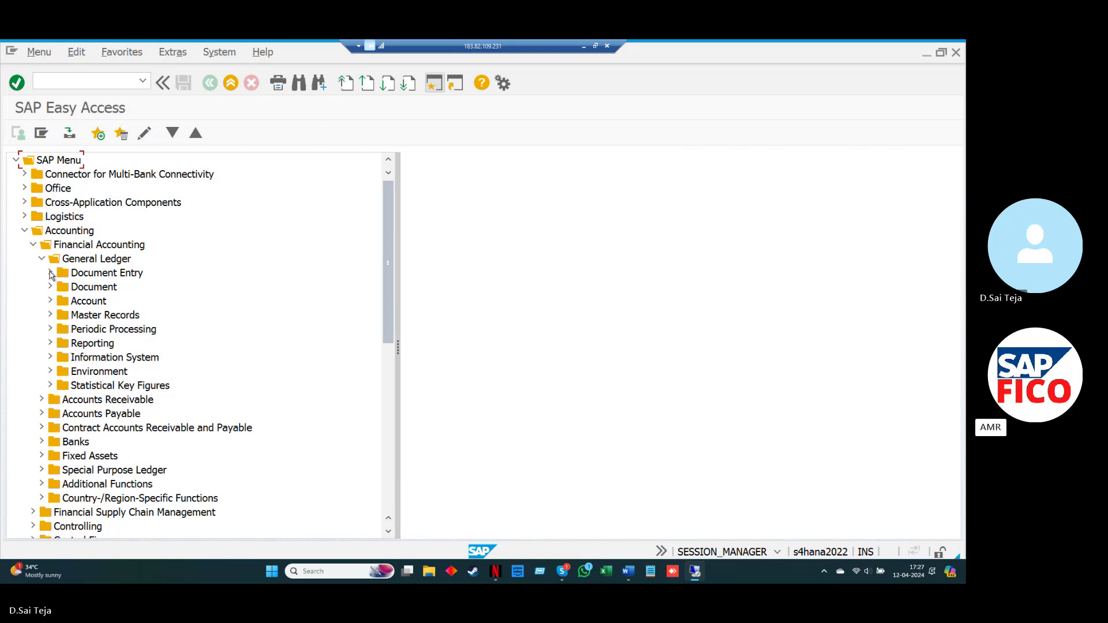
pyautogui.click(50, 287)
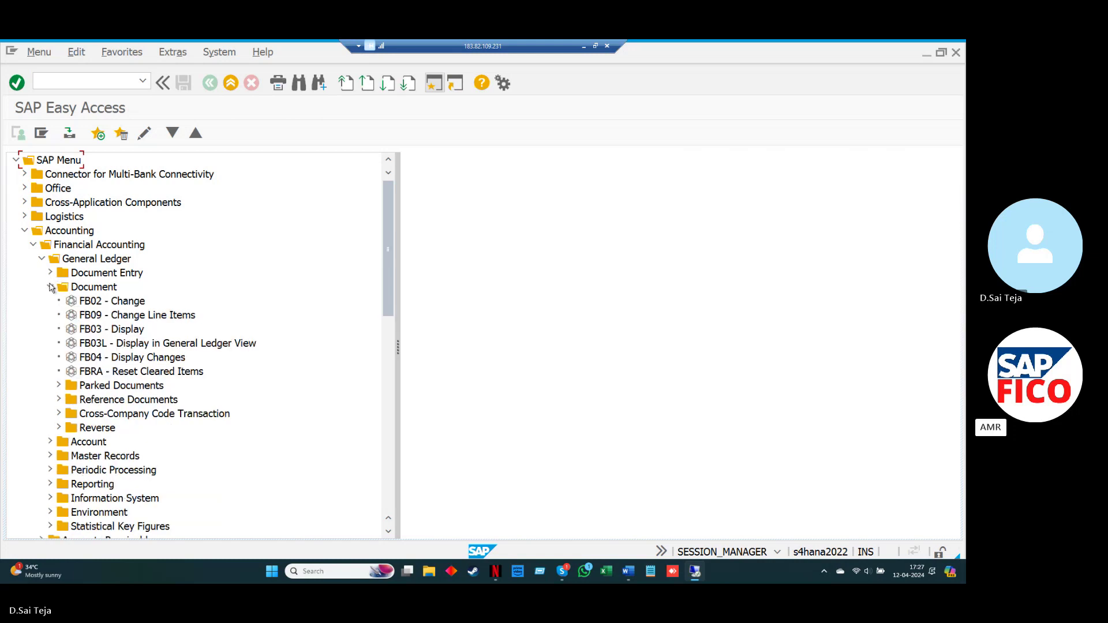
pyautogui.click(50, 288)
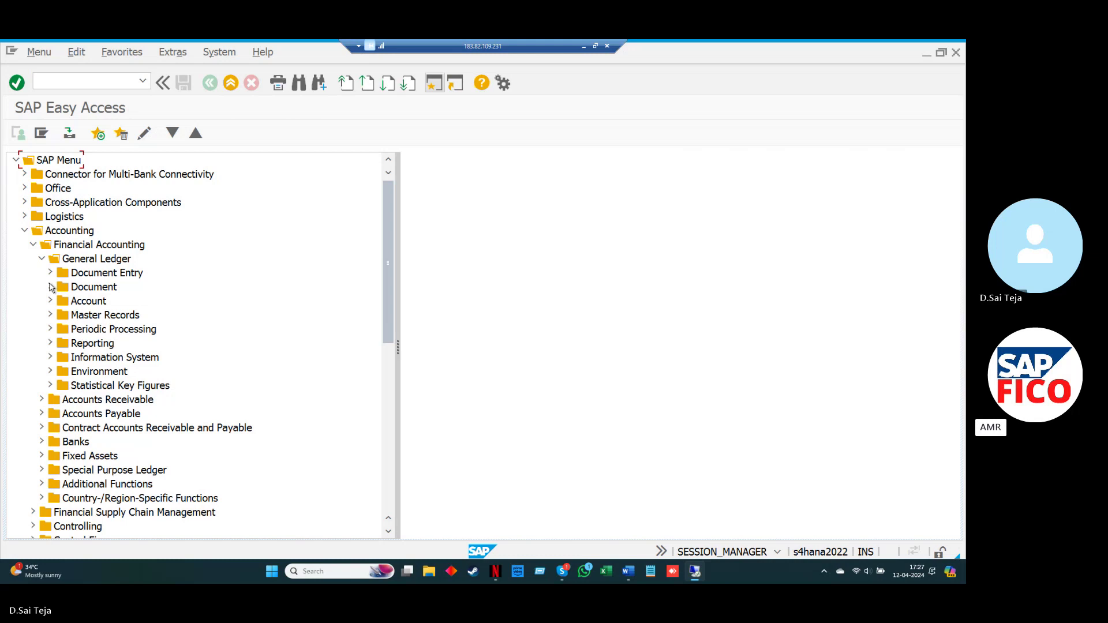
pyautogui.click(50, 287)
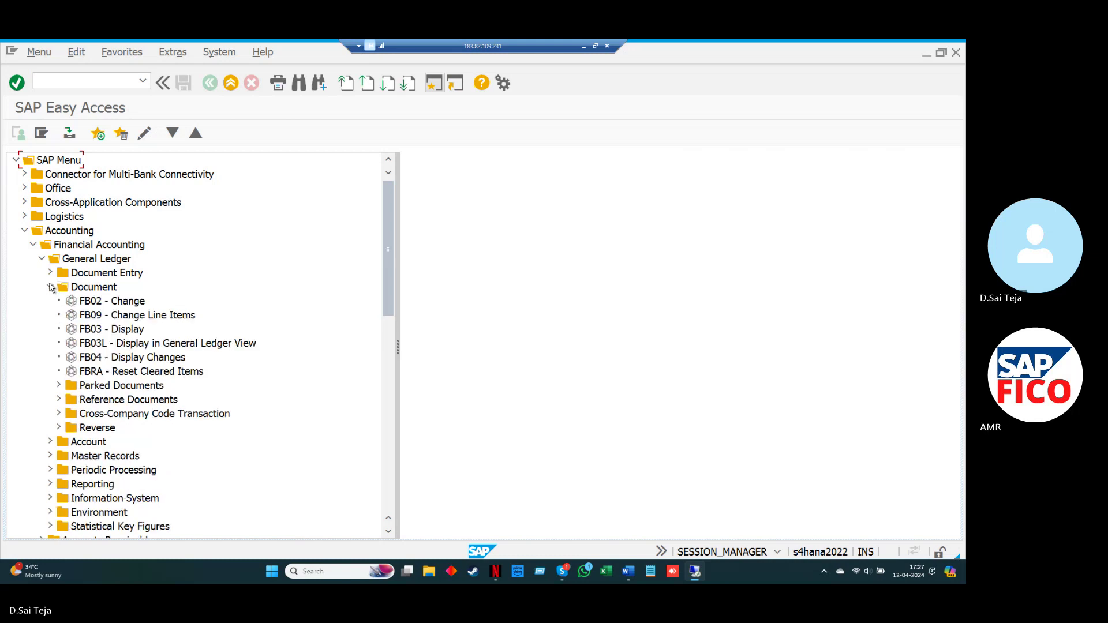
pyautogui.click(58, 428)
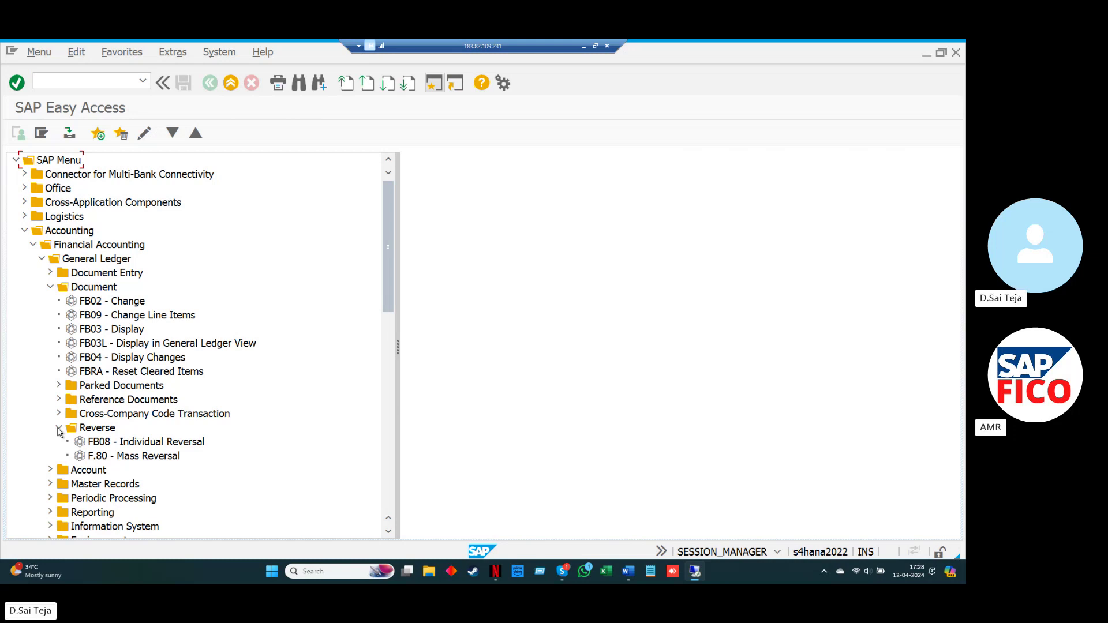
pyautogui.click(91, 458)
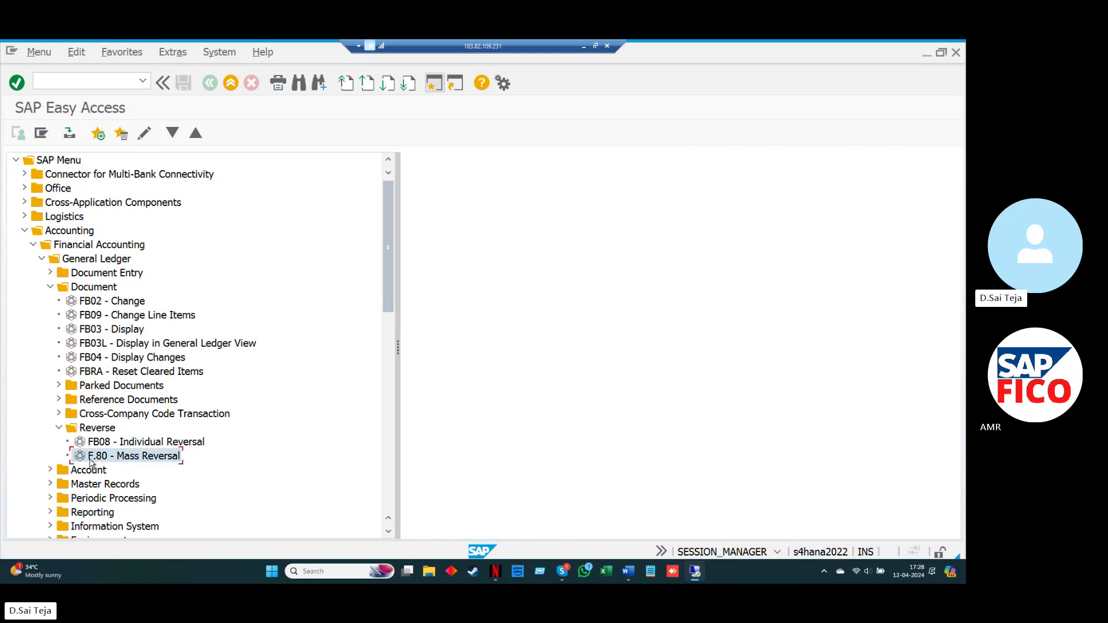
pyautogui.doubleClick(90, 458)
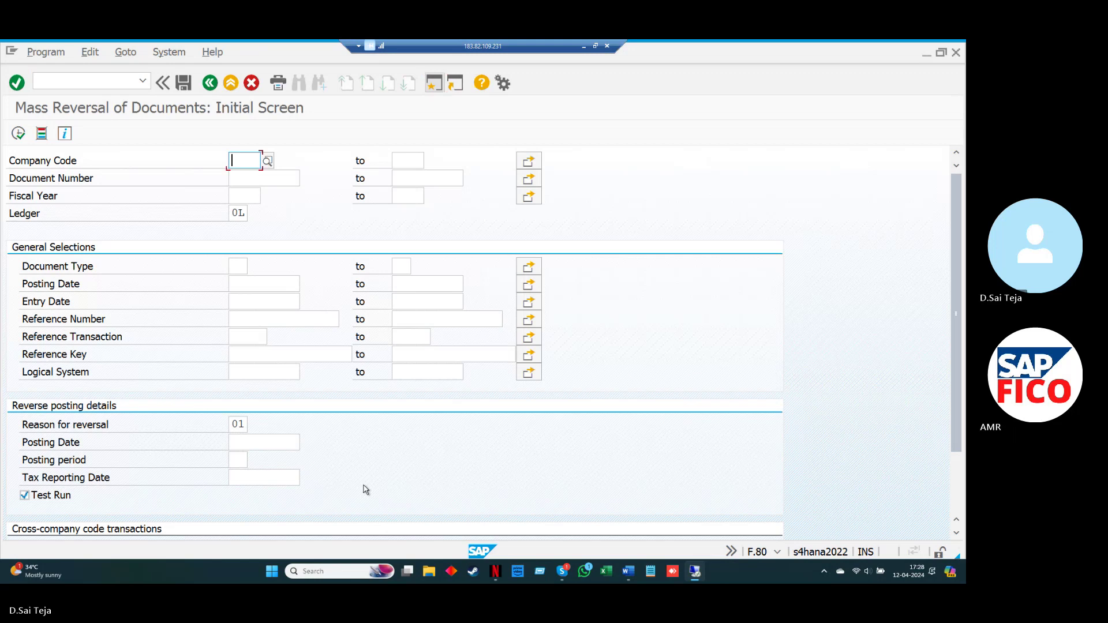
# Step: Select company code AMAR and document numbers 19 to 23 for the mass reversal
pyautogui.write('AM')
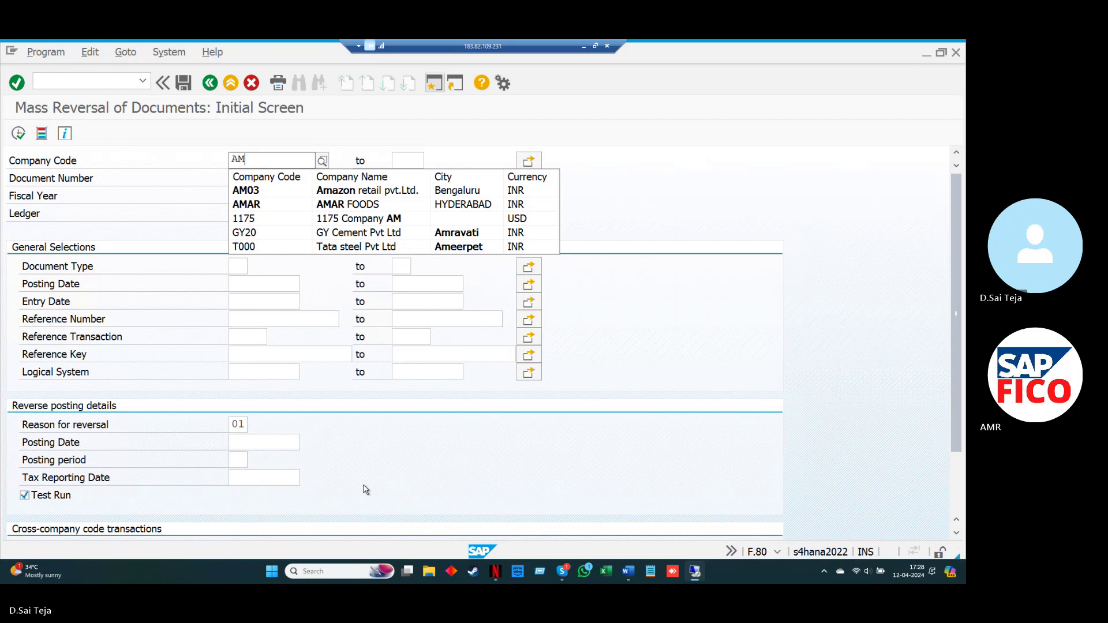
pyautogui.click(282, 206)
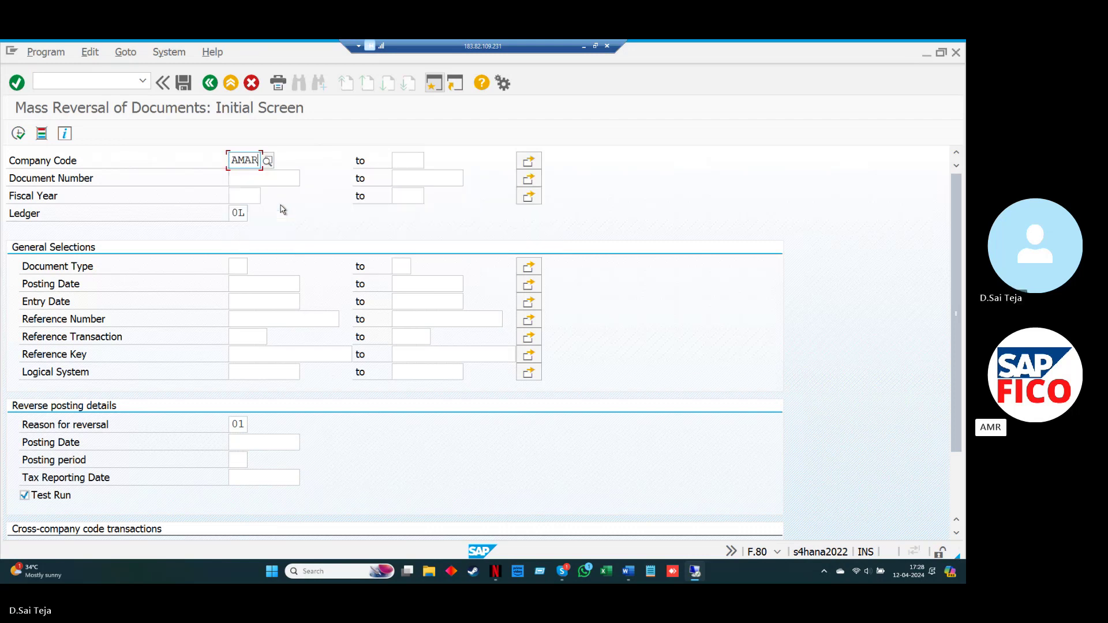
pyautogui.click(257, 178)
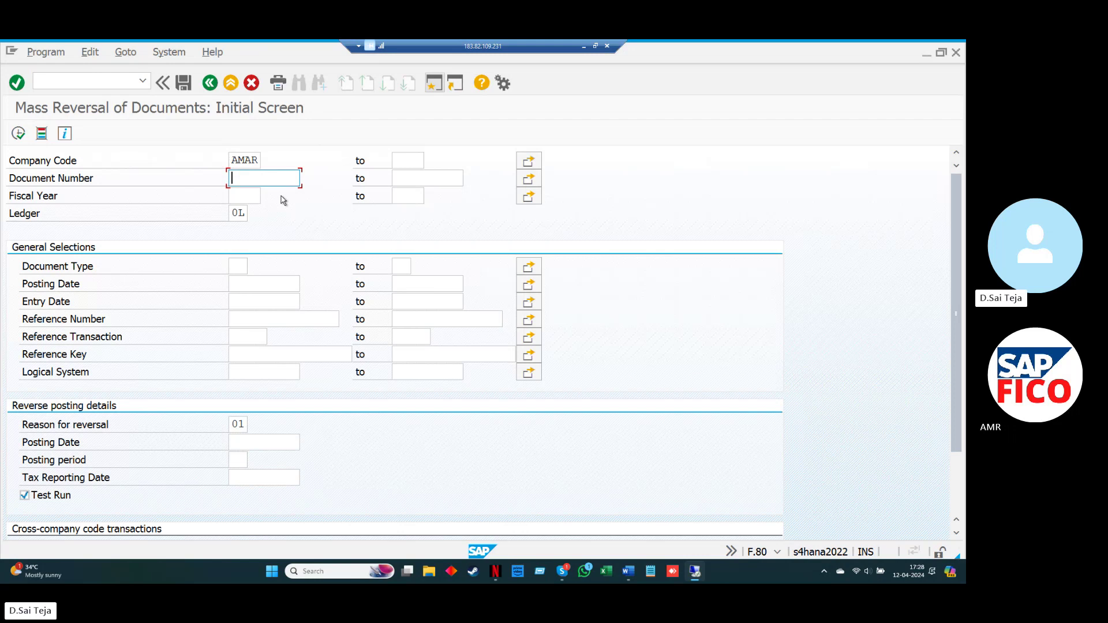
pyautogui.write('19')
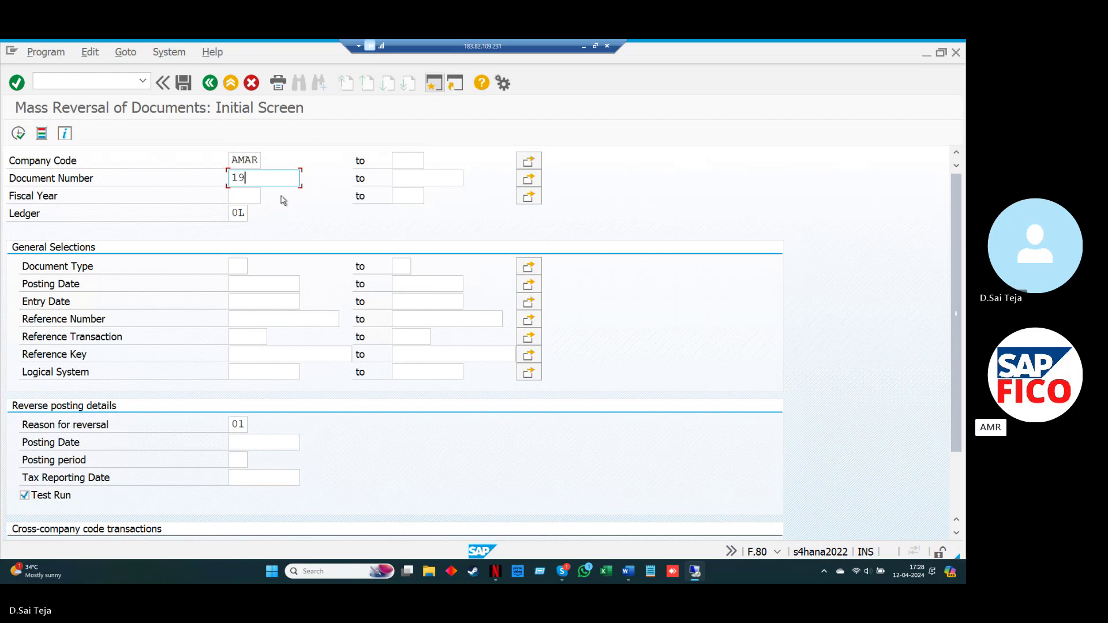
pyautogui.press('Tab')
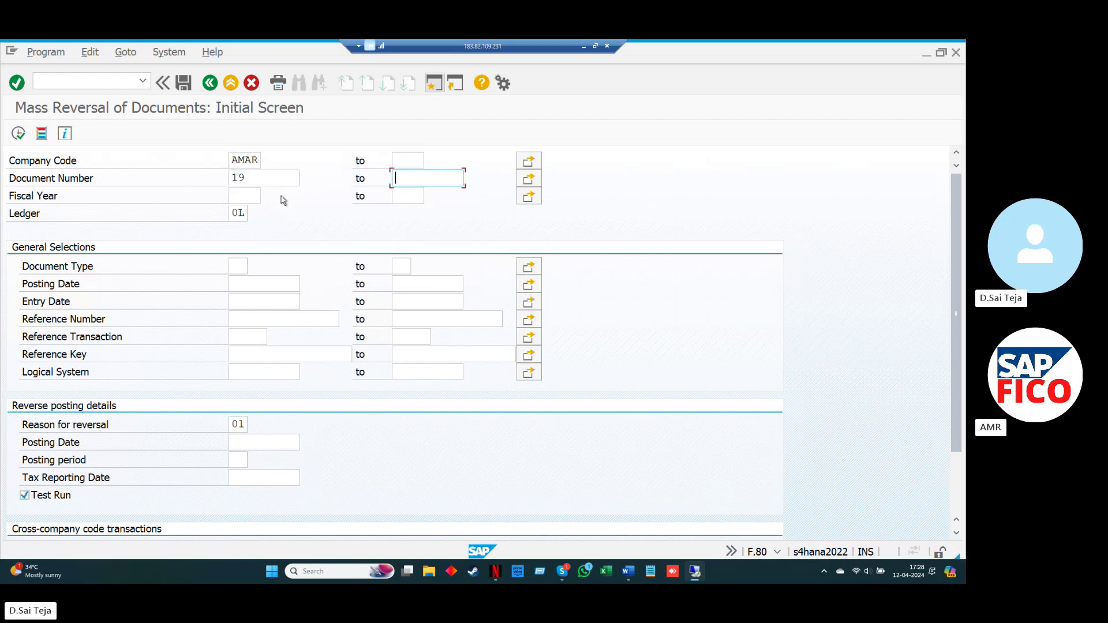
pyautogui.write('23')
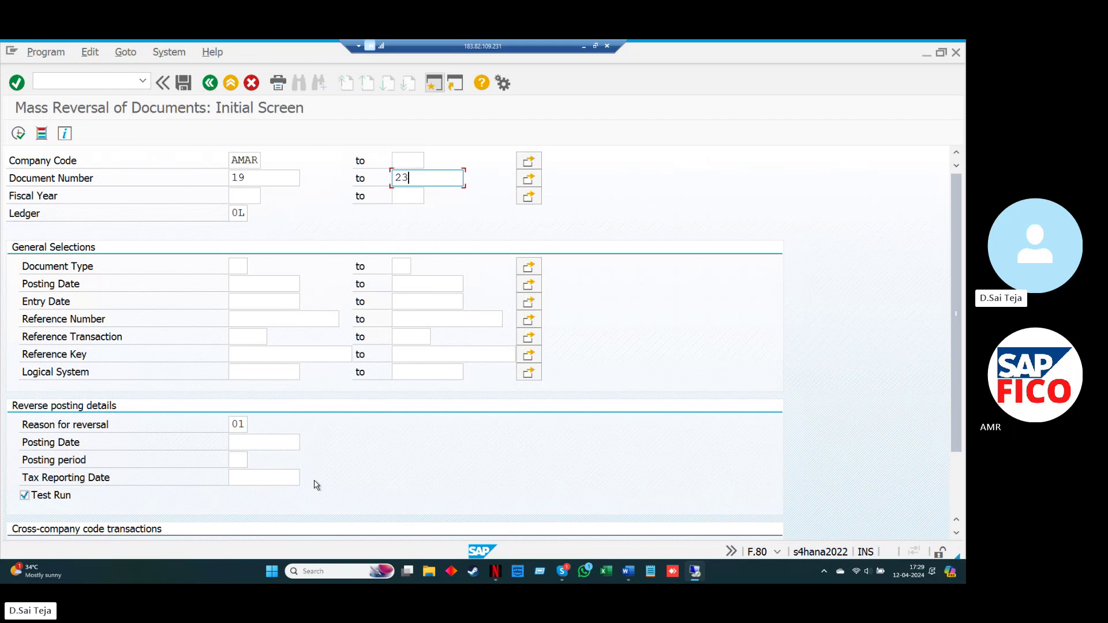
# Step: Set the fiscal year to 2024 and execute the mass reversal as a test run
pyautogui.click(18, 133)
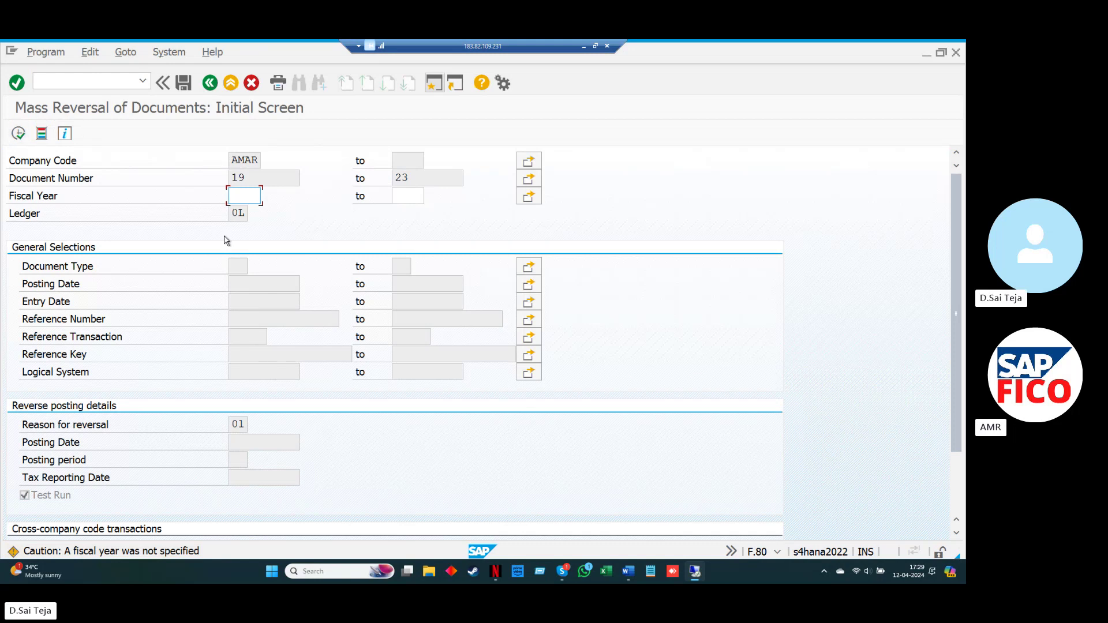
pyautogui.click(251, 195)
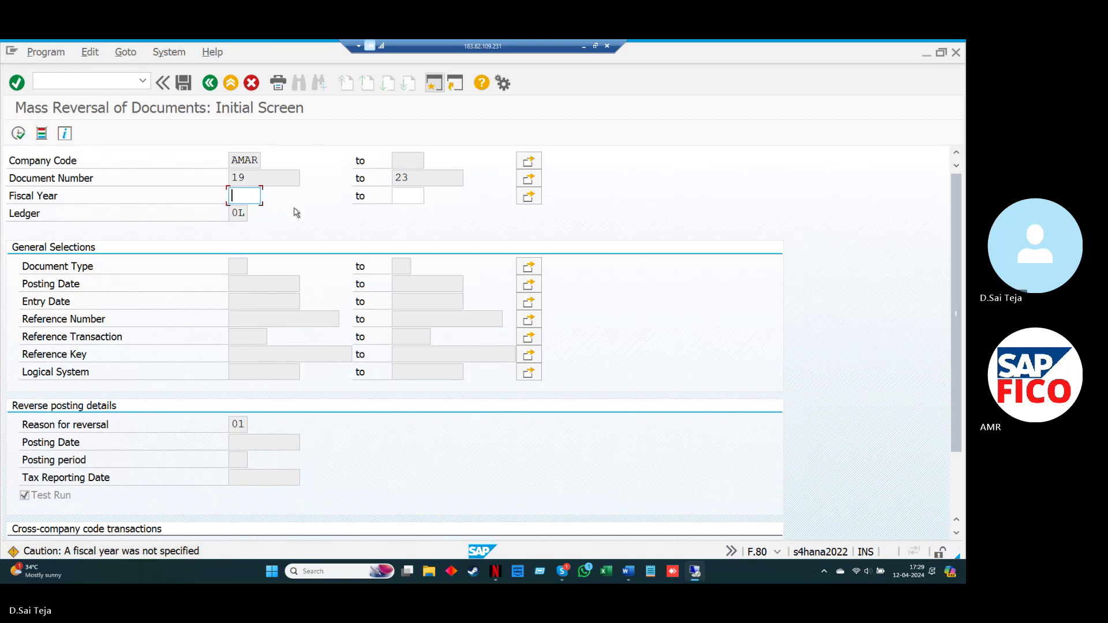
pyautogui.write('2024')
pyautogui.press('F8')
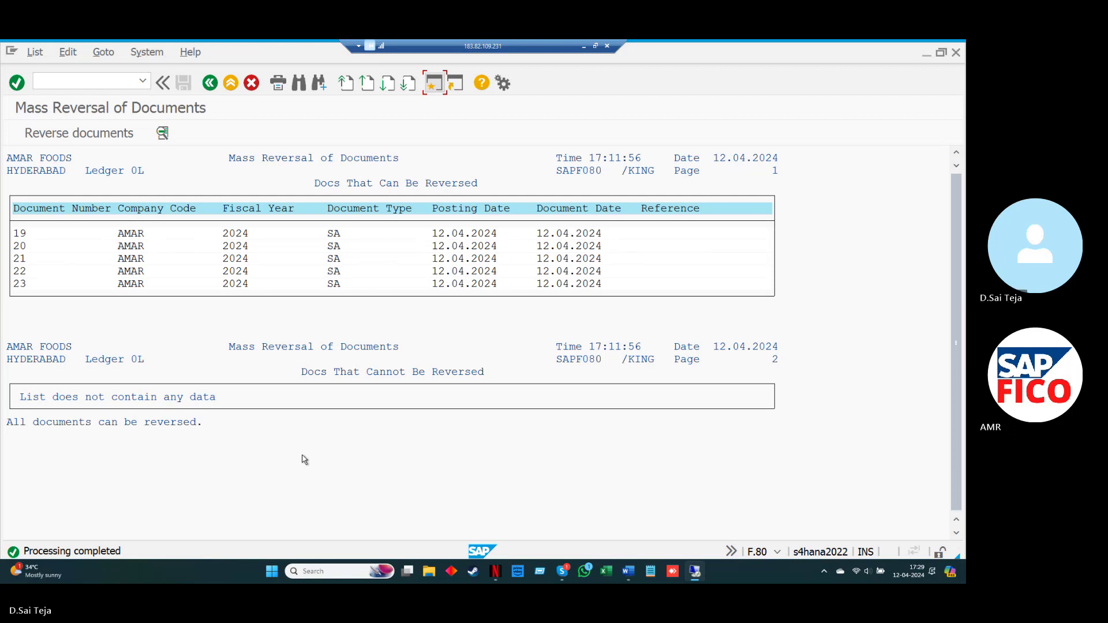
# Step: Turn off Test Run, execute the actual mass reversal of documents 19 to 23, and return to the SAP Easy Access screen
pyautogui.click(210, 84)
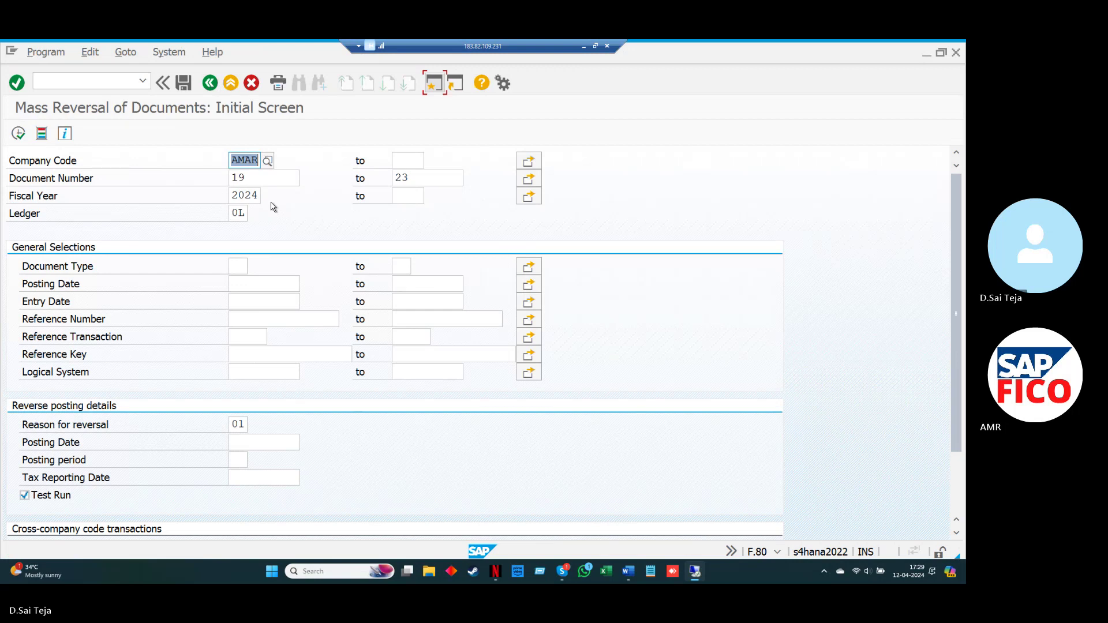
pyautogui.click(24, 496)
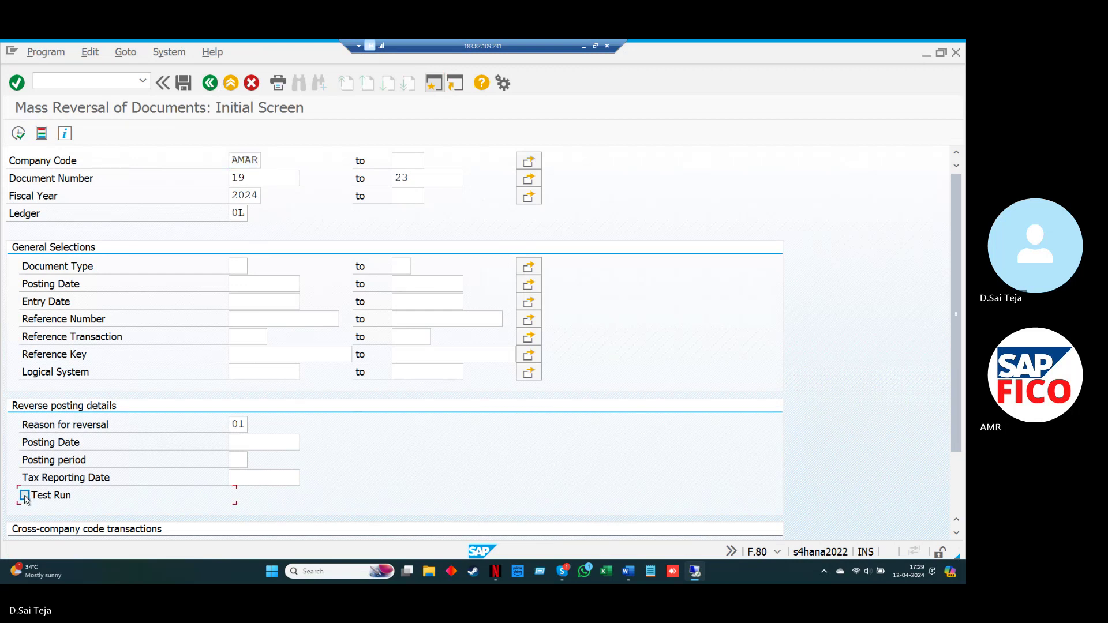
pyautogui.click(19, 134)
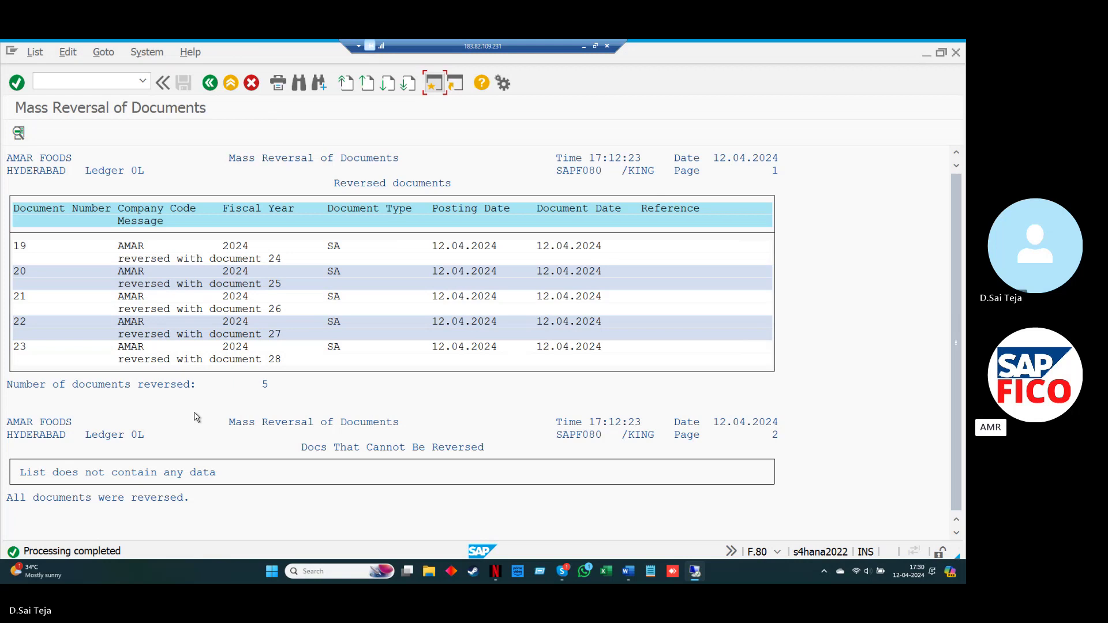
pyautogui.click(210, 83)
pyautogui.click(210, 84)
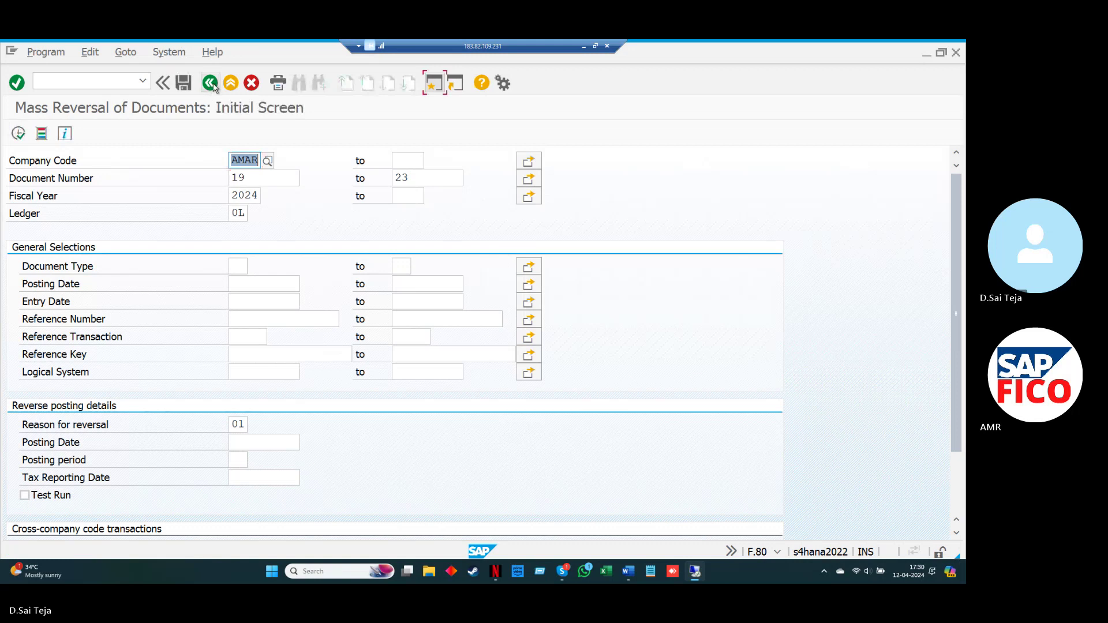
pyautogui.click(211, 84)
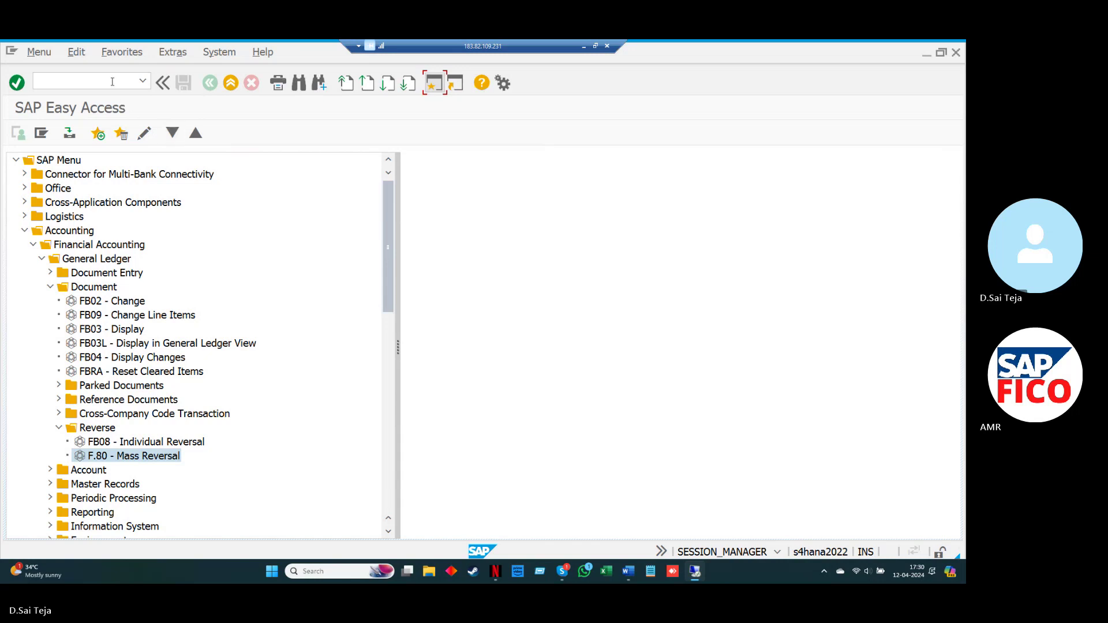
pyautogui.write('FB')
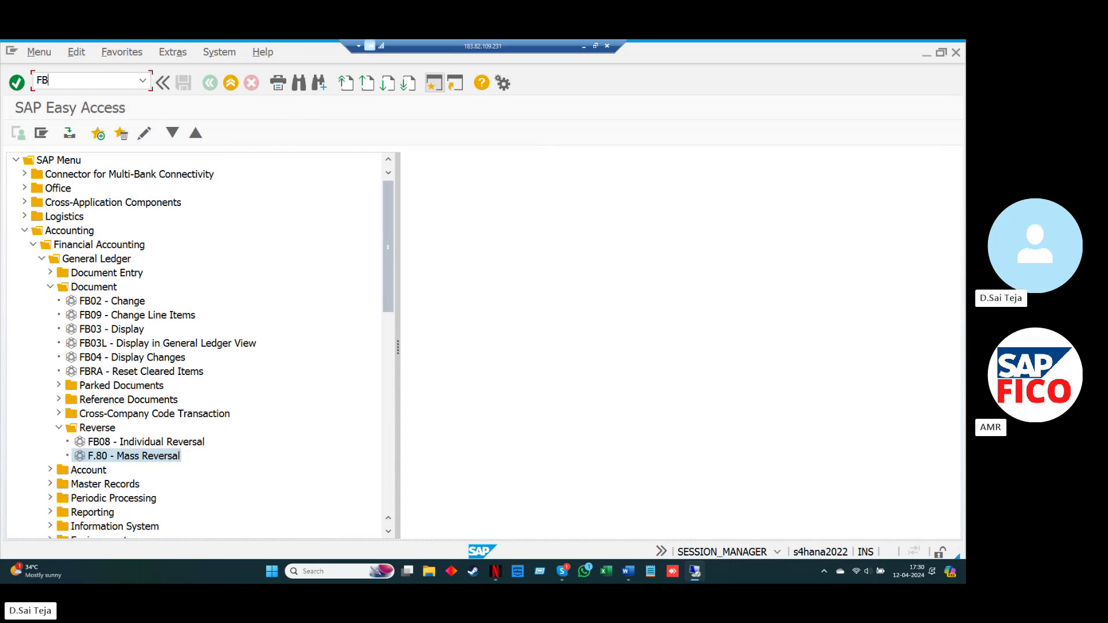
pyautogui.press('BackSpace')
pyautogui.press('BackSpace')
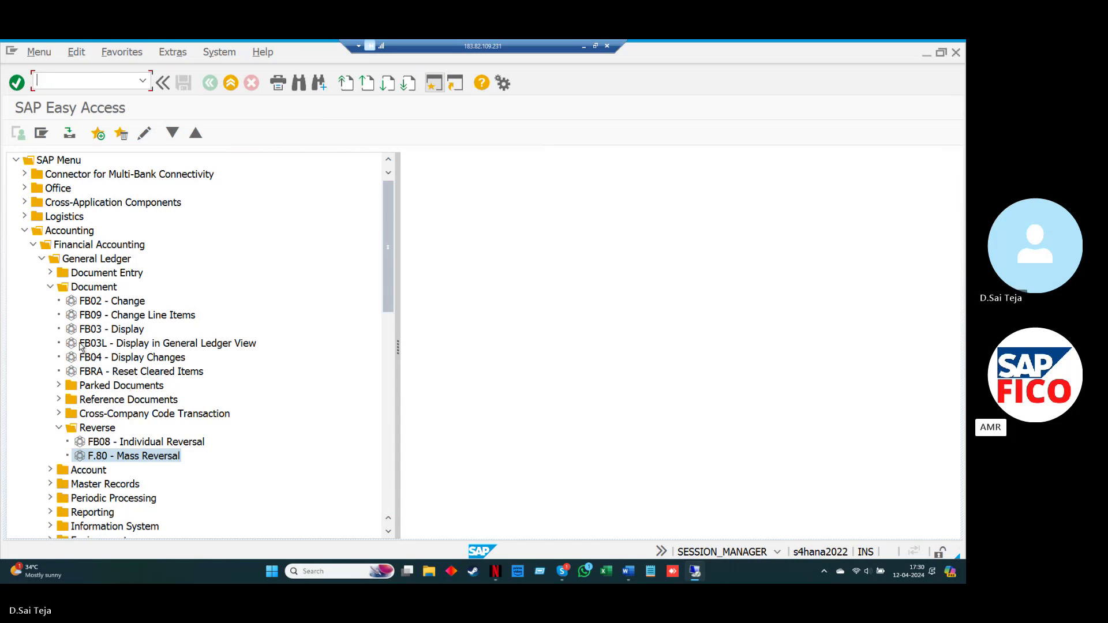
# Step: List all documents of company code AMAR in ledger 0L through FB03 with the document number cleared, and display document 28
pyautogui.doubleClick(84, 329)
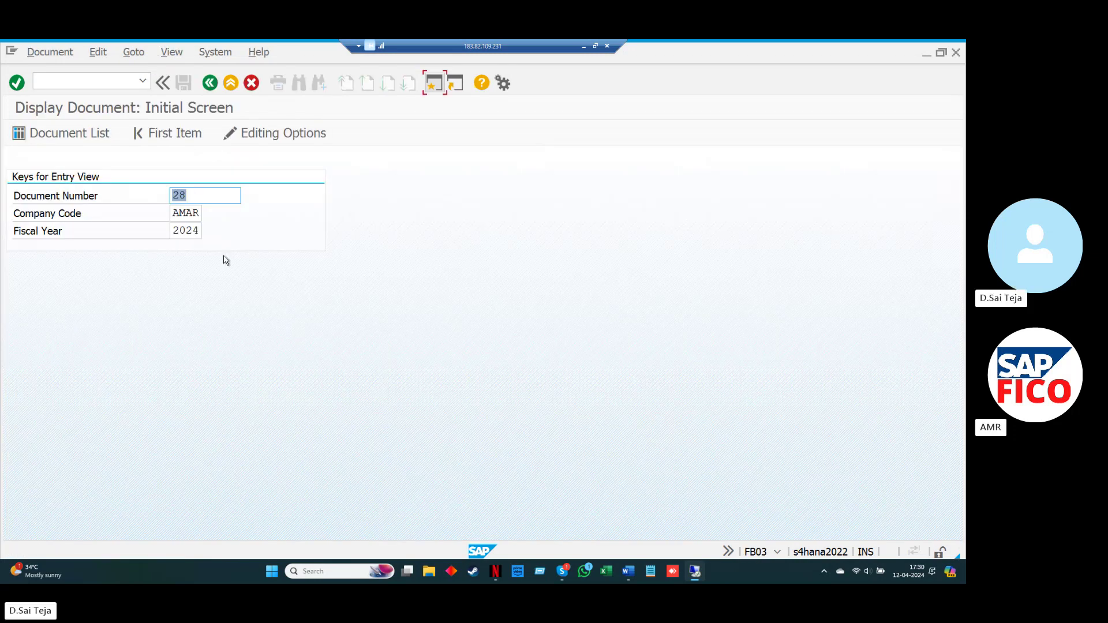
pyautogui.press('Delete')
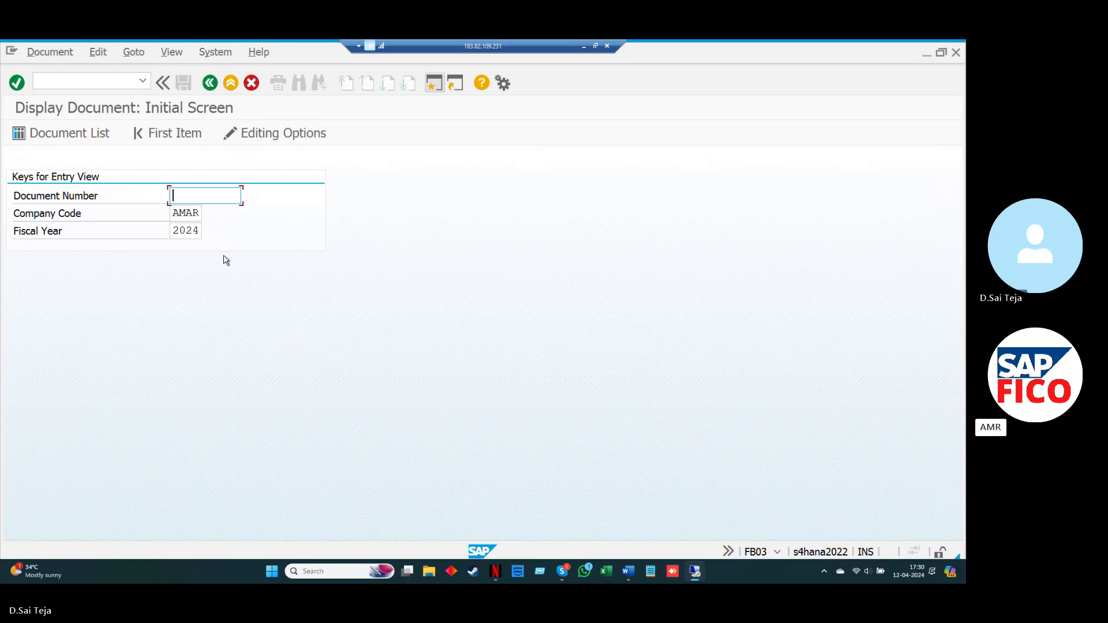
pyautogui.click(95, 133)
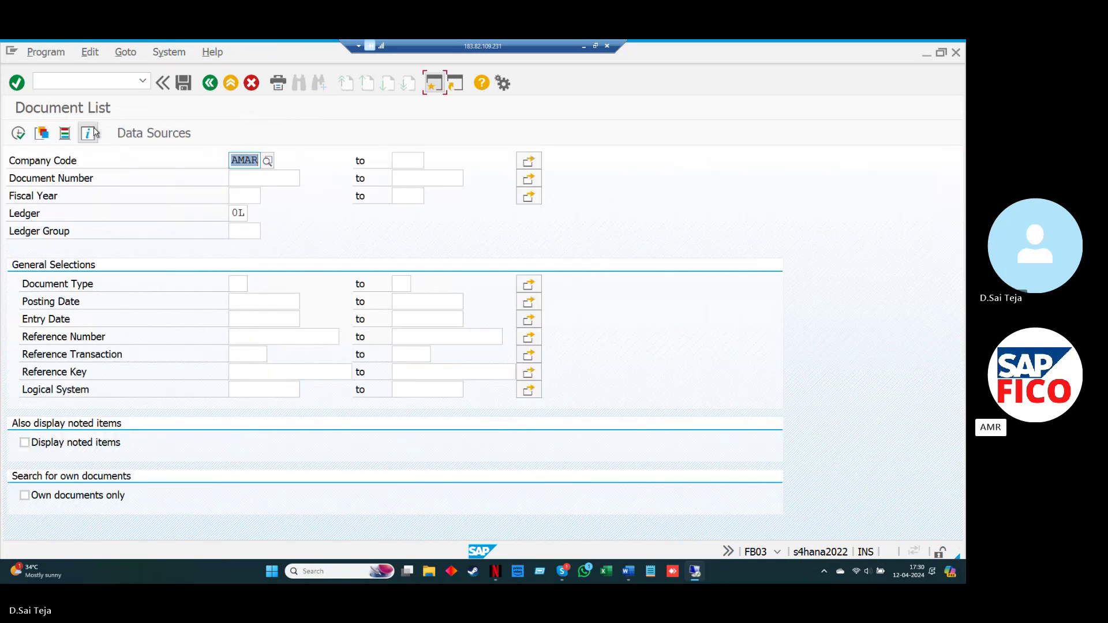
pyautogui.click(18, 135)
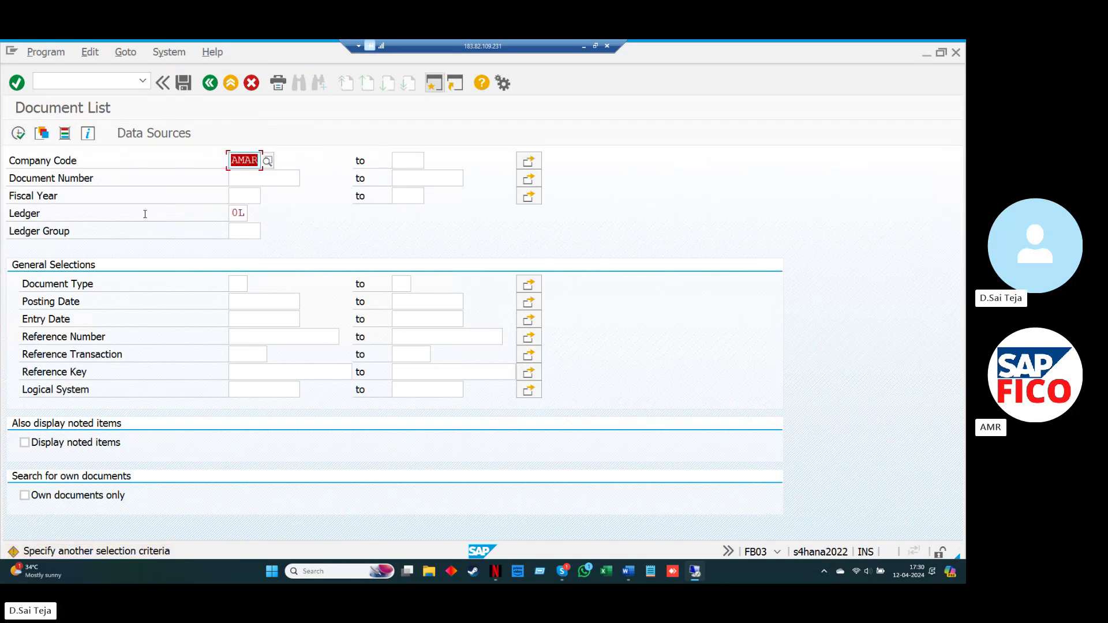
pyautogui.press('Return')
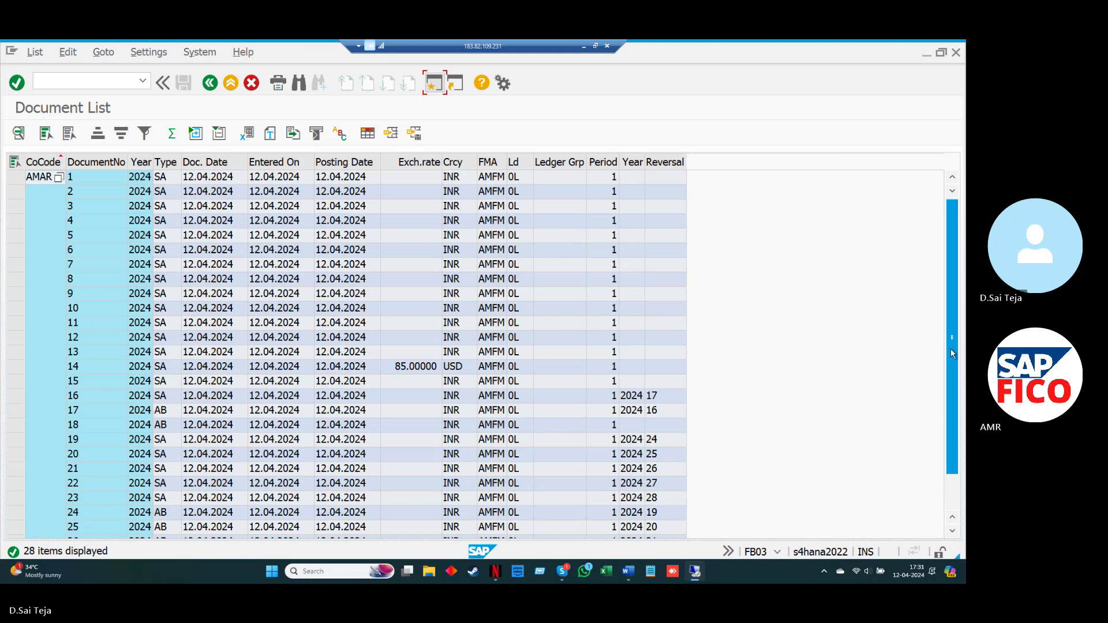
pyautogui.moveTo(950, 349); pyautogui.dragTo(955, 398)
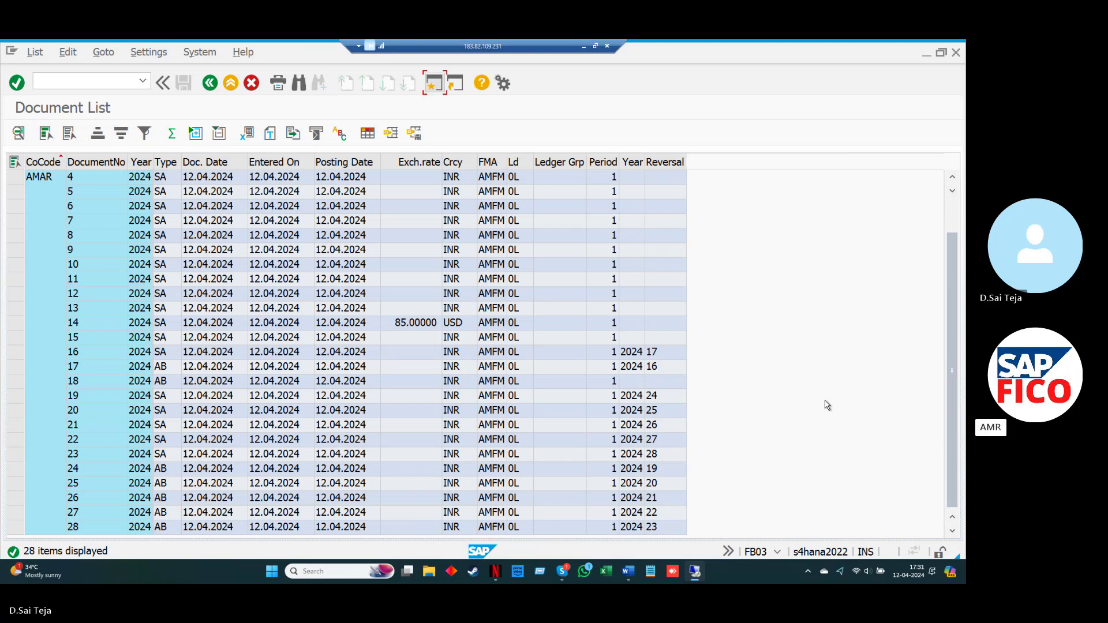
pyautogui.doubleClick(177, 527)
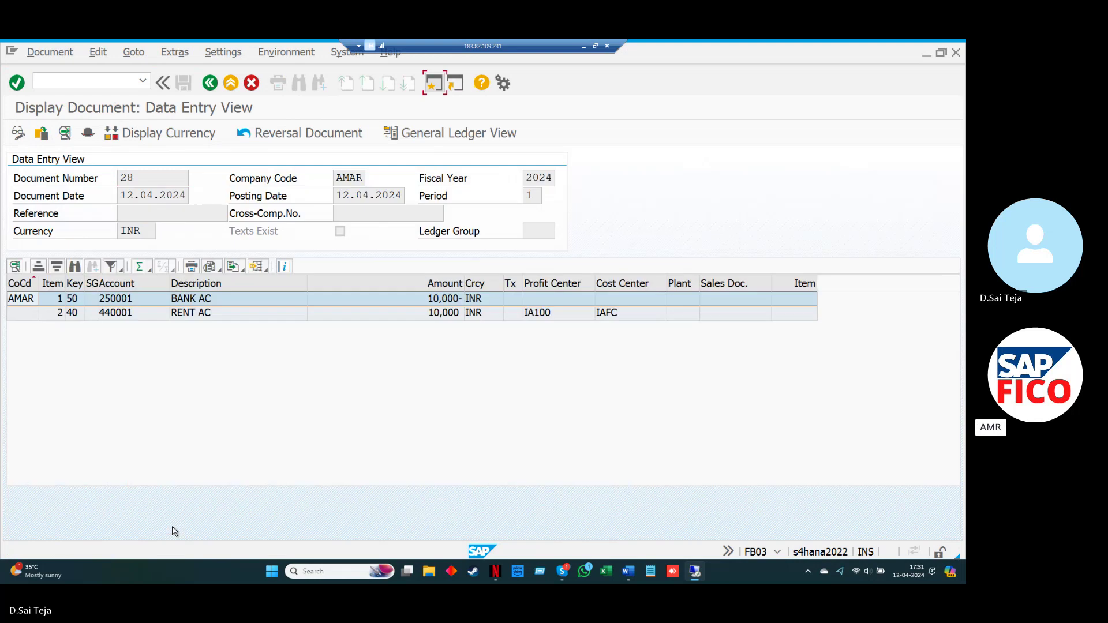